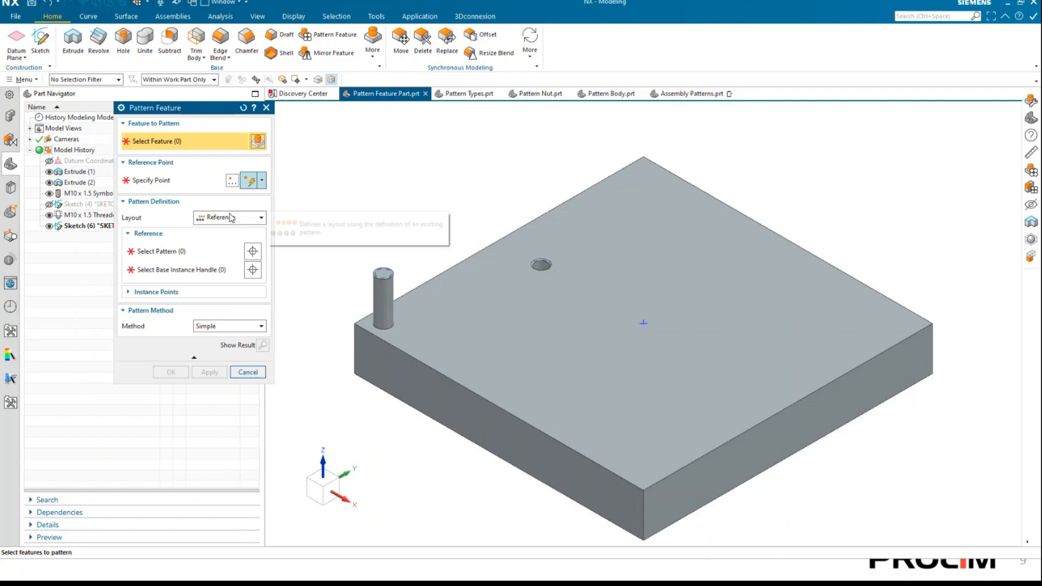
Set the pattern layout to Linear with Direction 2 off, and choose the cylindrical pin's extrude as the feature to pattern.
left_click(210, 230)
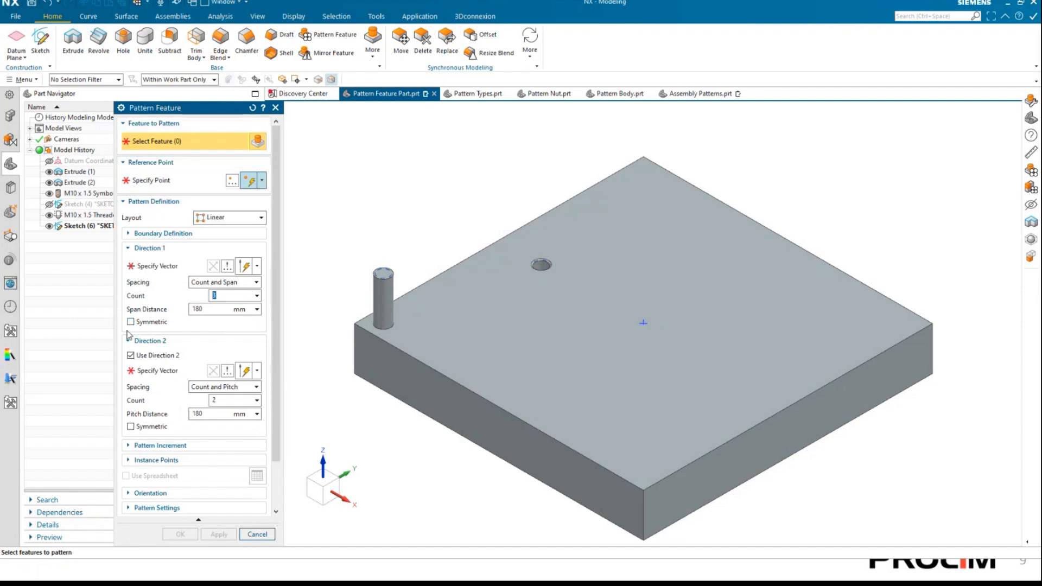
left_click(131, 356)
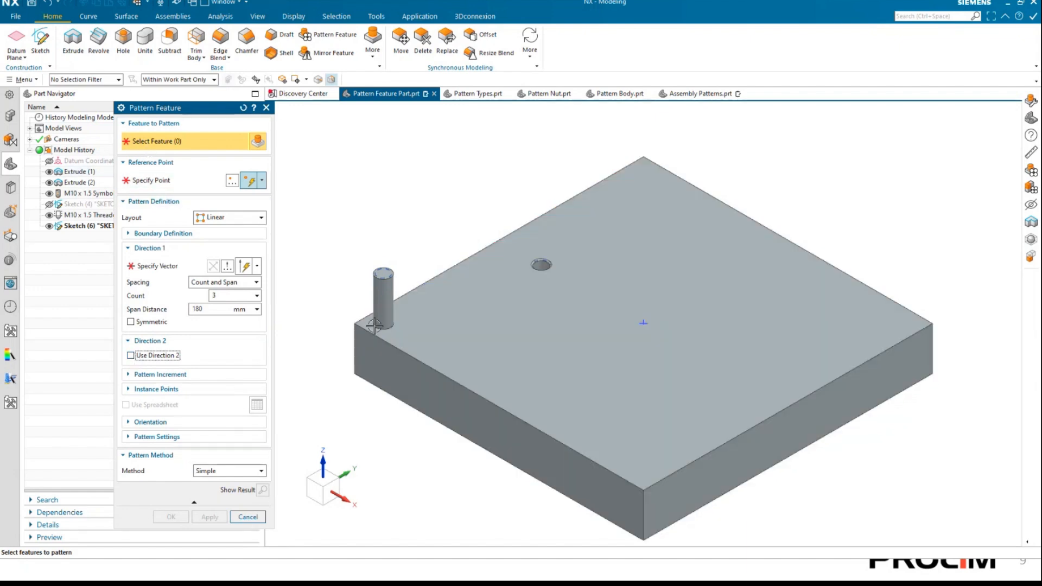
left_click(382, 277)
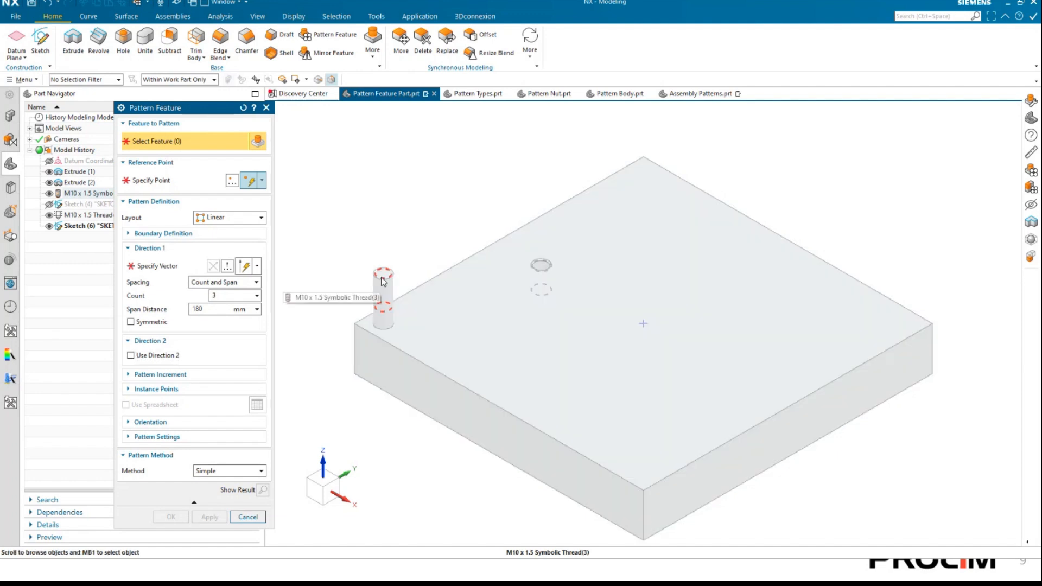
left_click(383, 280)
left_click_drag(421, 300, 394, 174)
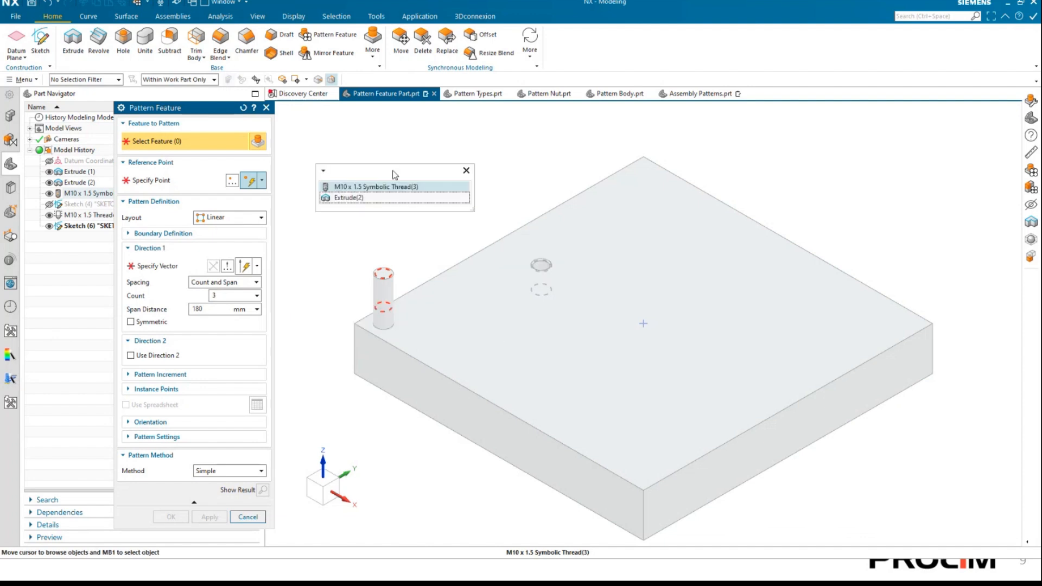
left_click(372, 200)
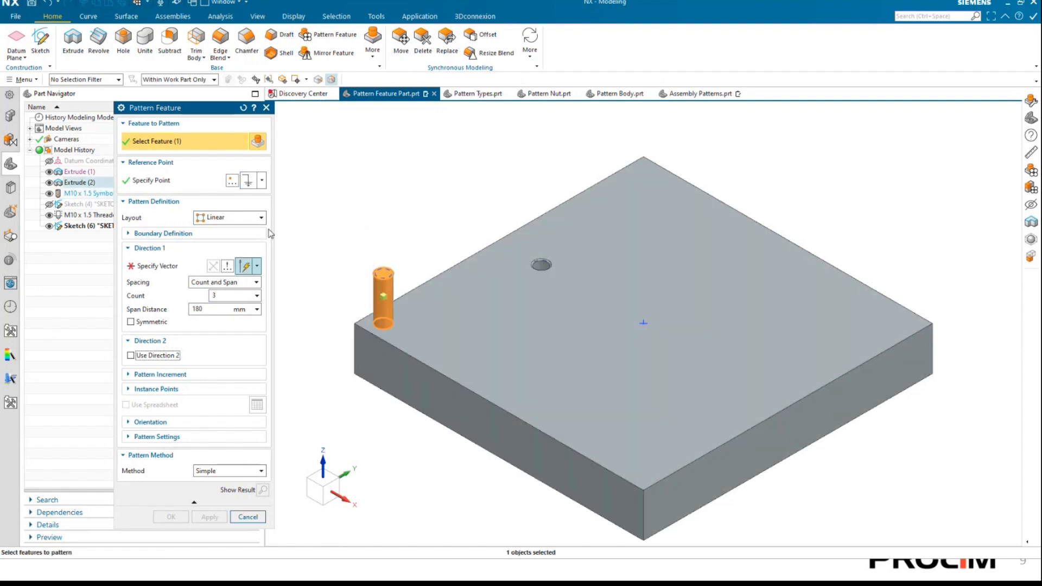
Define Direction 1 along the plate's upper edge parallel to the X axis and set its spacing to Count and Pitch.
left_click(150, 267)
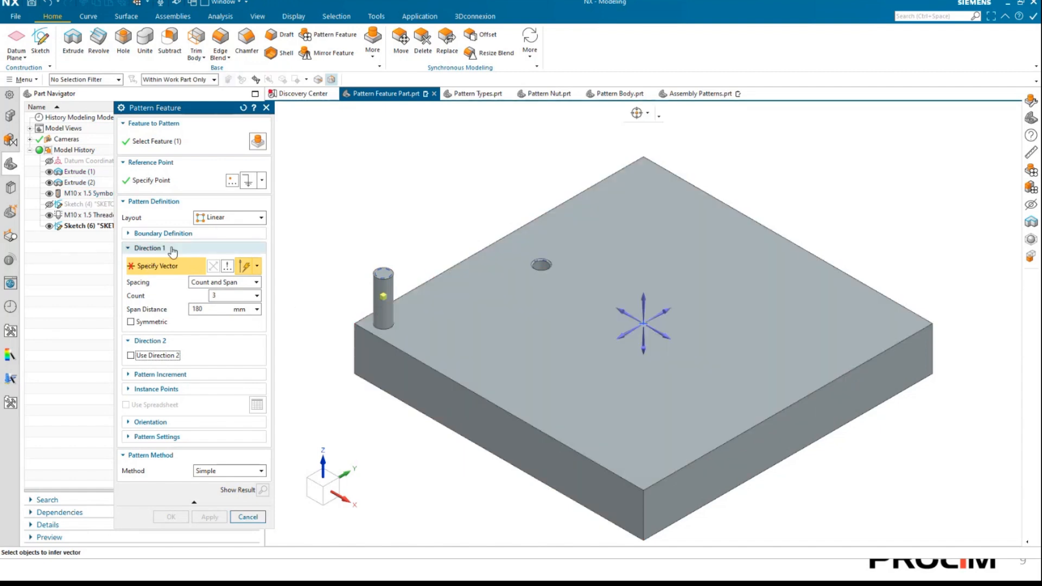
left_click(541, 430)
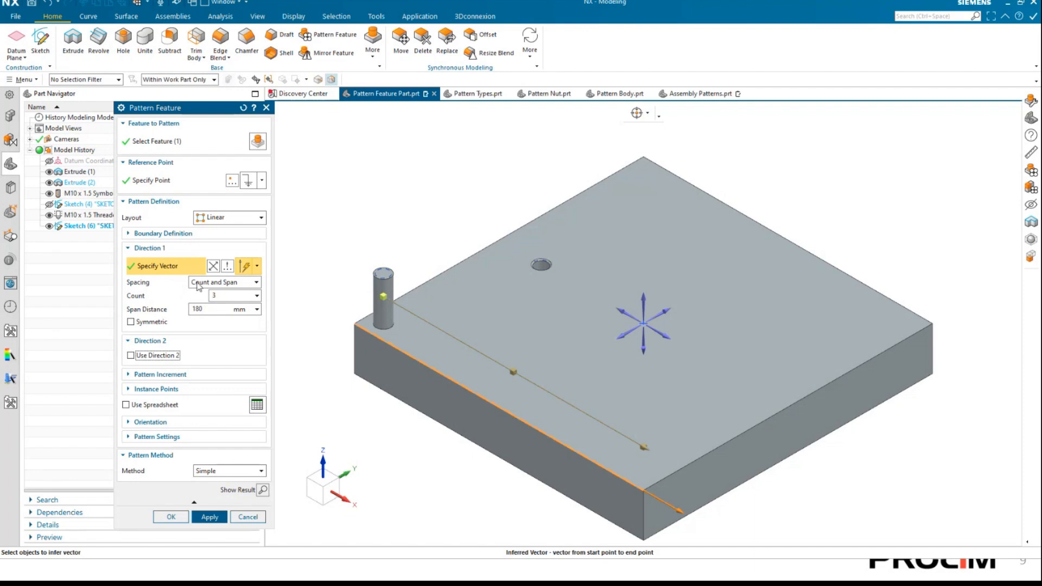
left_click(199, 283)
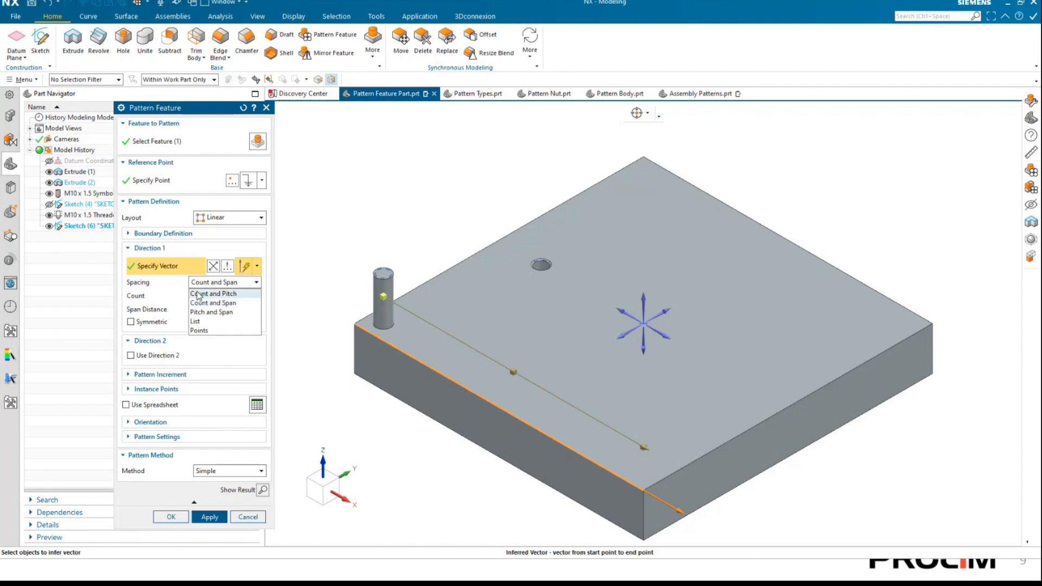
left_click(199, 300)
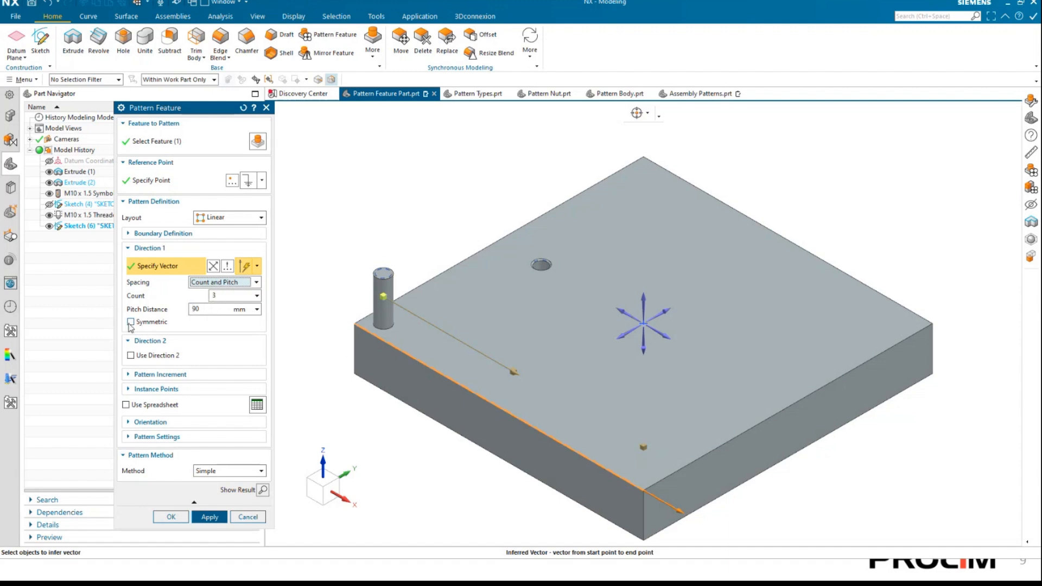
Try the Symmetric option for Direction 1, turn it off again, and preview the pin pattern before returning to its settings.
left_click(131, 322)
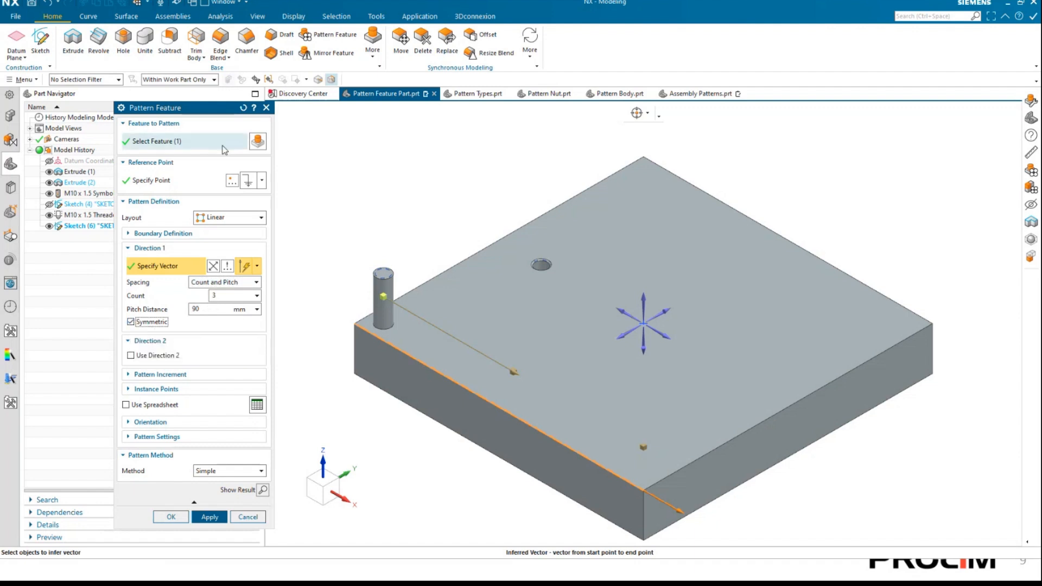
mouse_move(200, 109)
left_mouse_down()
mouse_move(171, 114)
mouse_move(189, 115)
left_mouse_up()
scroll(425, 243, "down", 5)
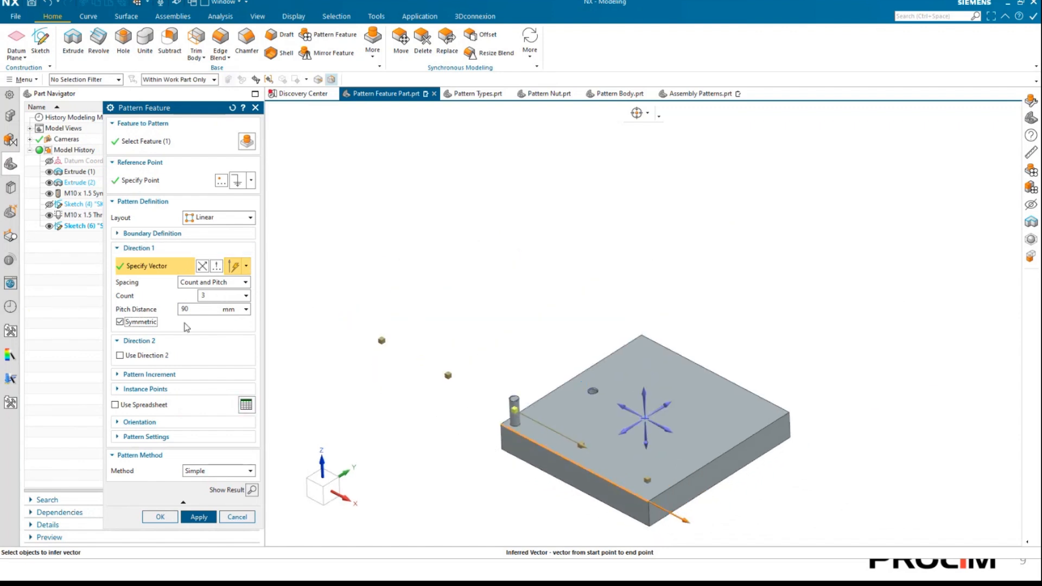
left_click(120, 322)
scroll(670, 482, "up", 3)
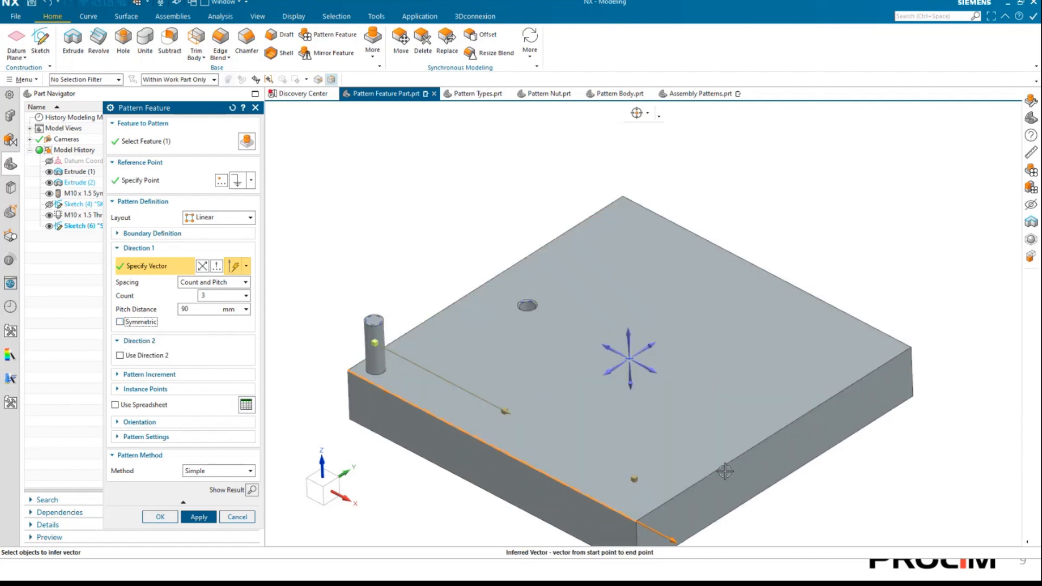
left_click(252, 490)
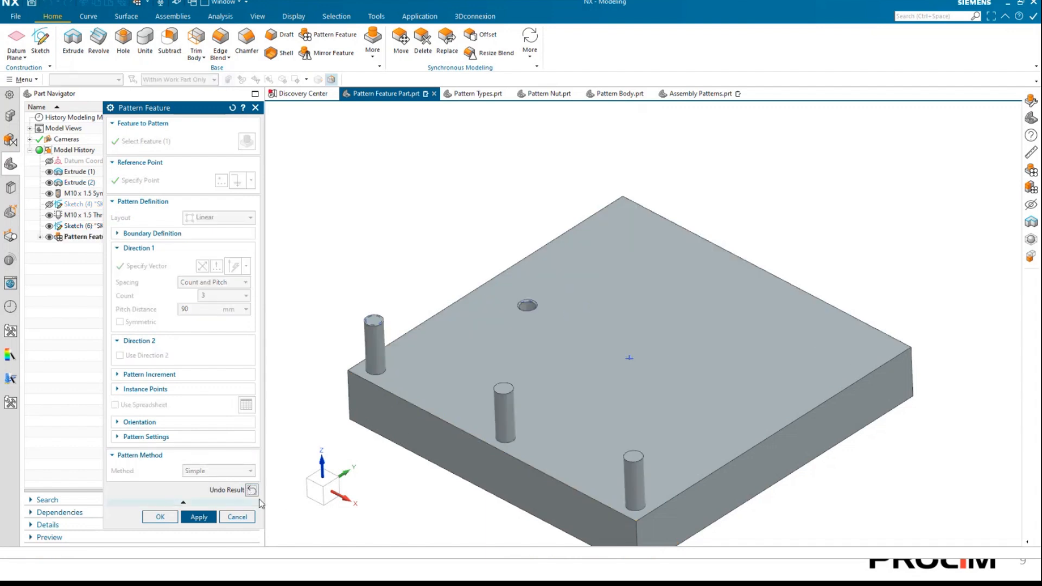
left_click(253, 490)
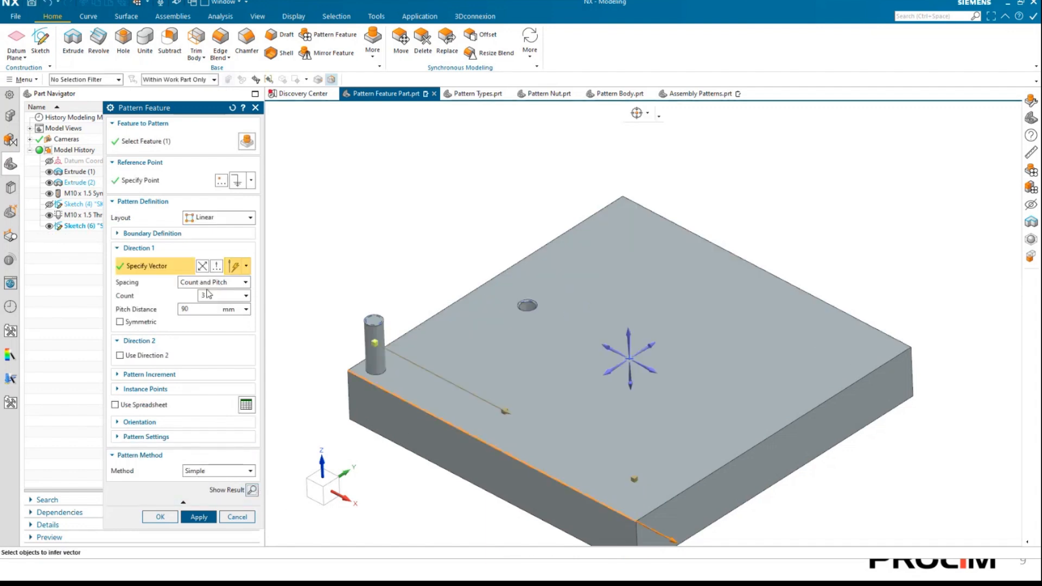
Try Count and Span spacing for Direction 1 with a count of 5, and preview the resulting pins.
left_click(215, 282)
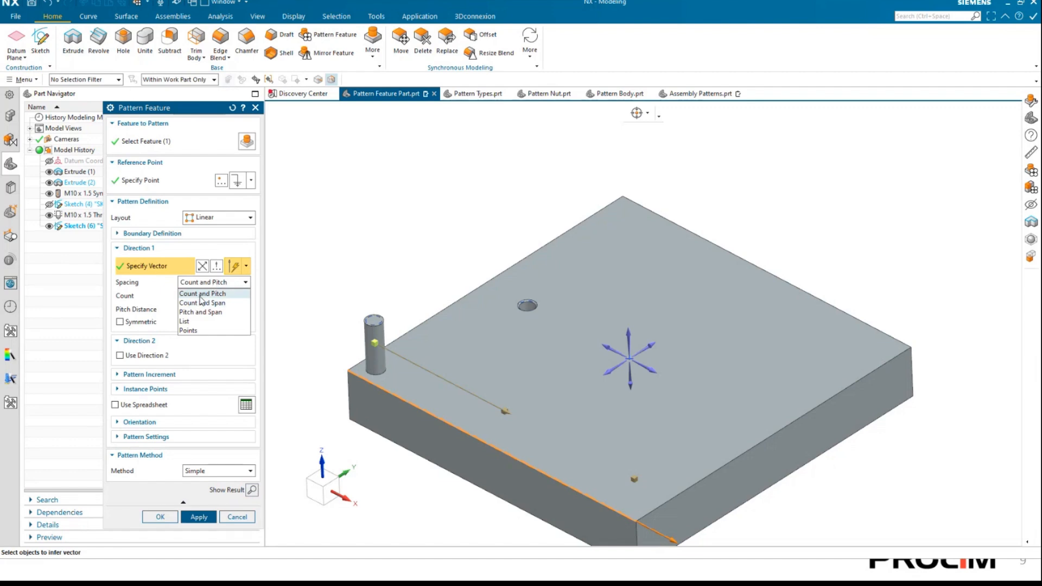
left_click(203, 304)
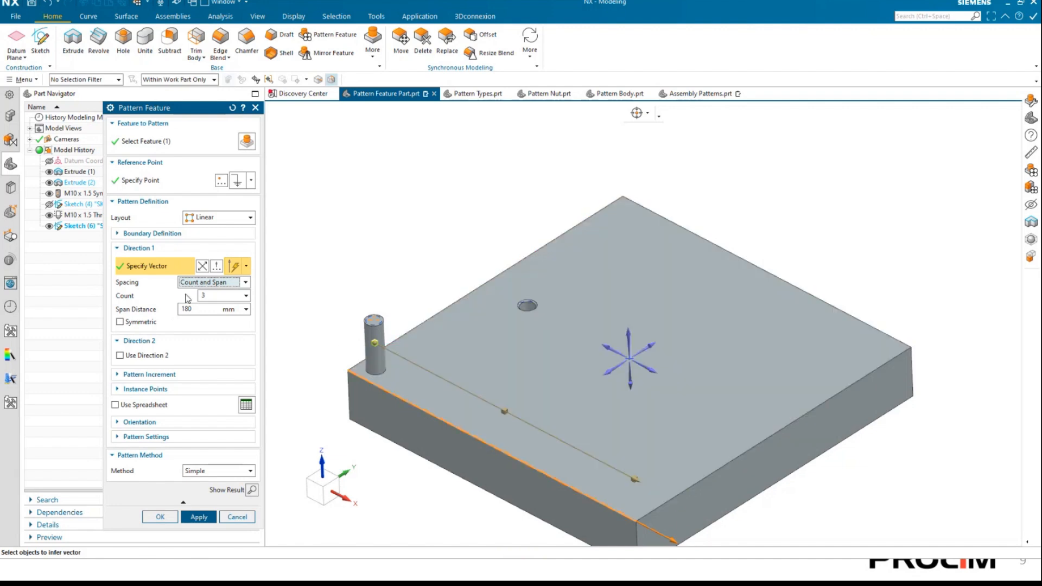
double_click(203, 296)
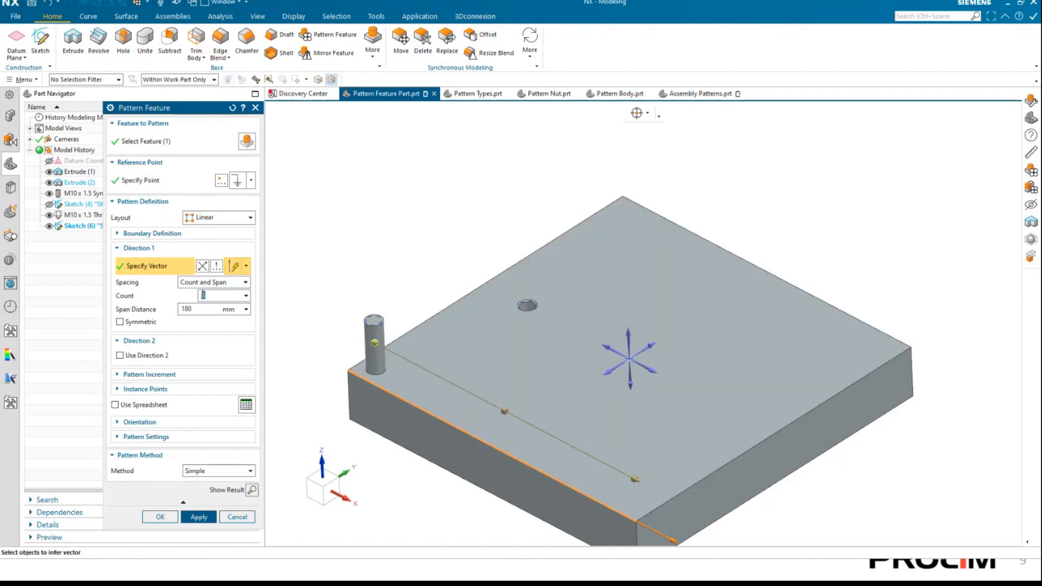
key("Tab")
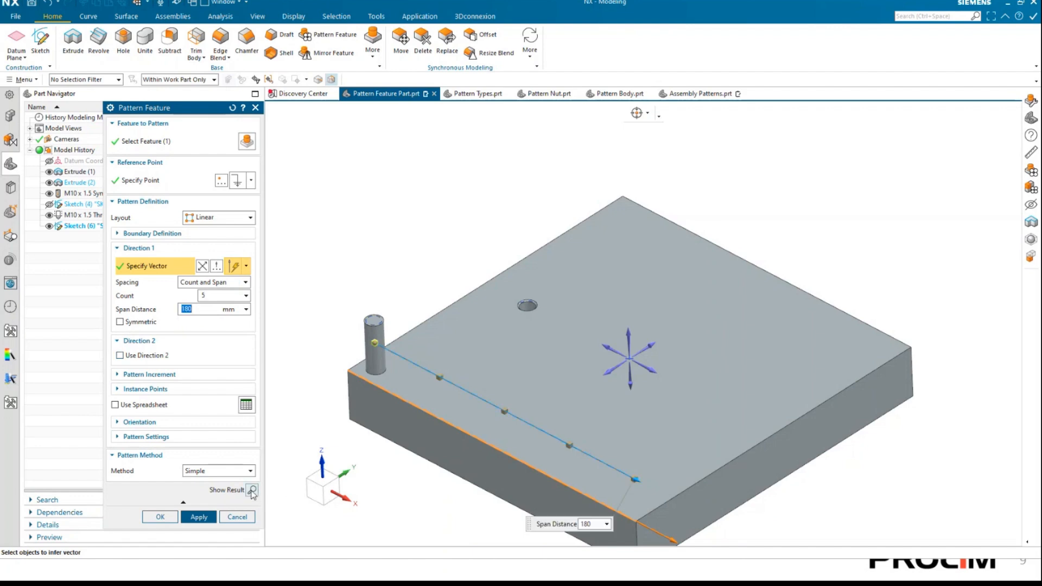
left_click(252, 490)
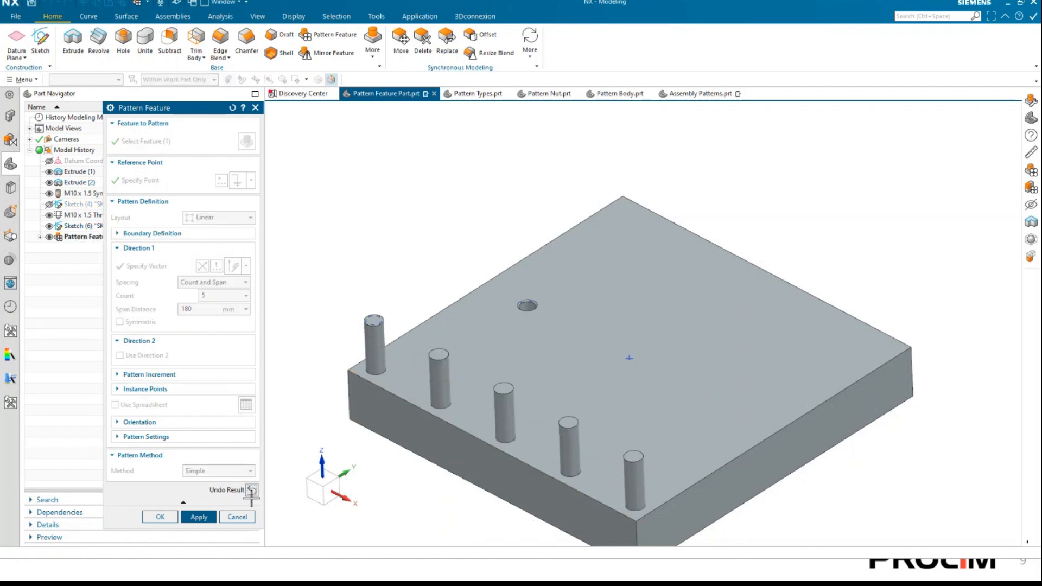
left_click(252, 490)
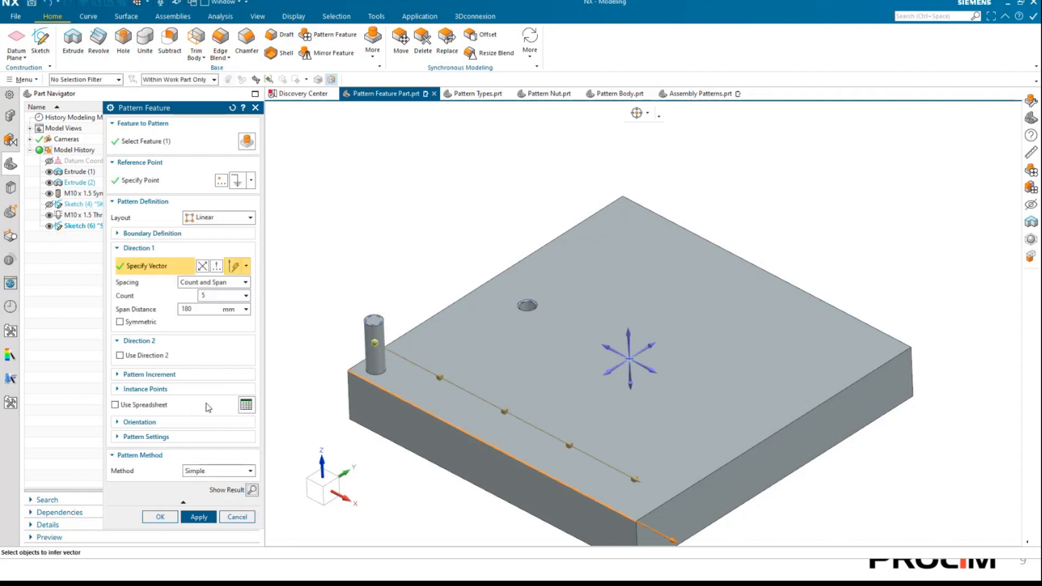
Change Direction 1 spacing to Pitch and Span, with a pitch distance of 50 mm and a span distance of 200 mm.
left_click(215, 287)
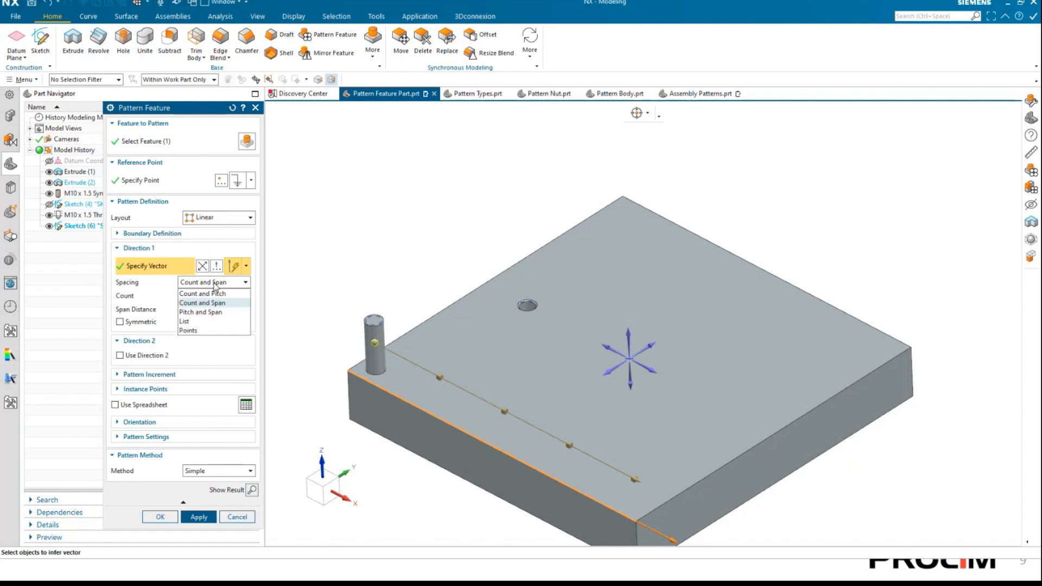
left_click(215, 313)
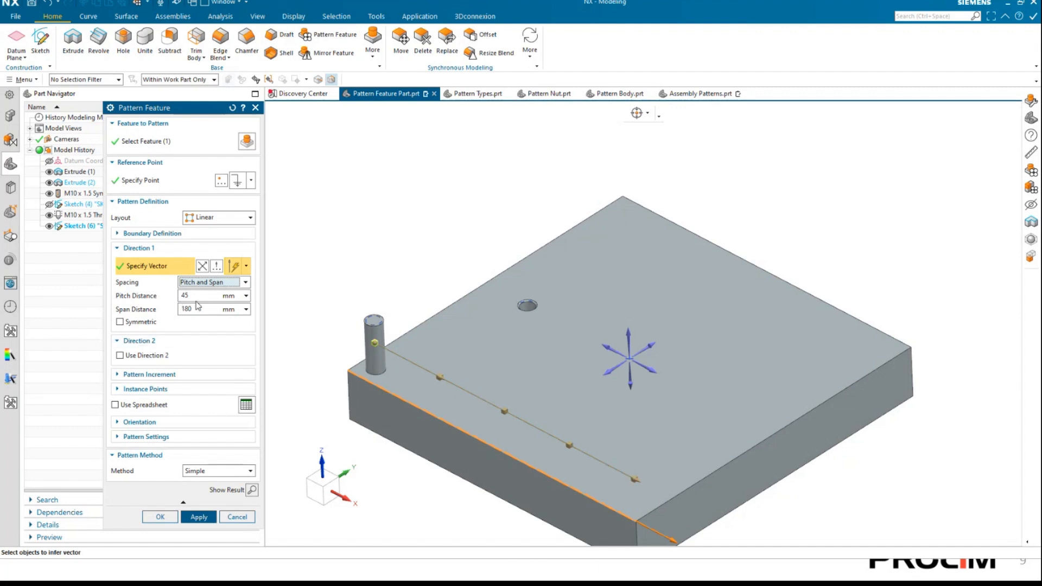
double_click(198, 298)
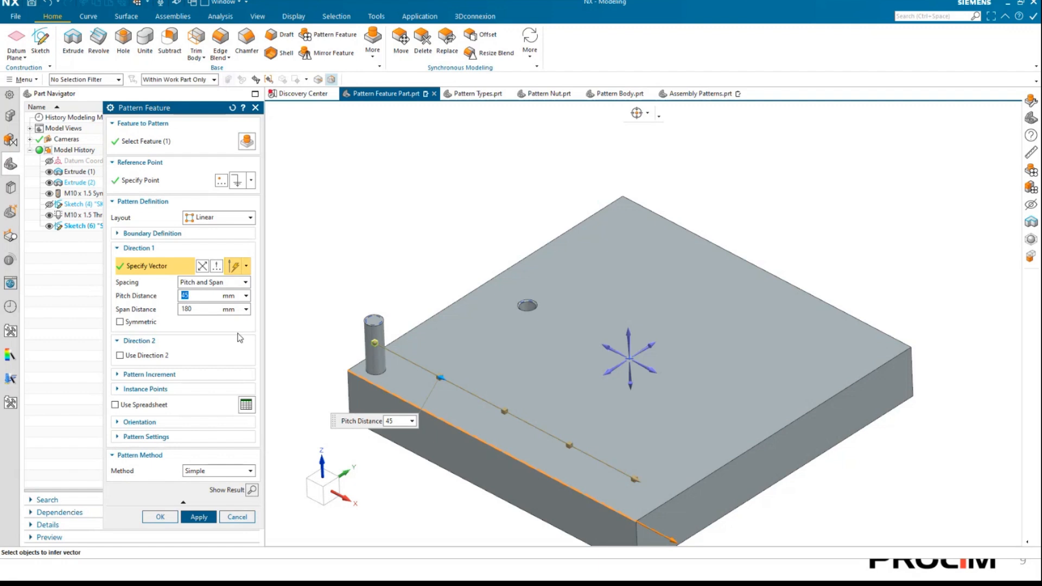
type("50")
key("Tab")
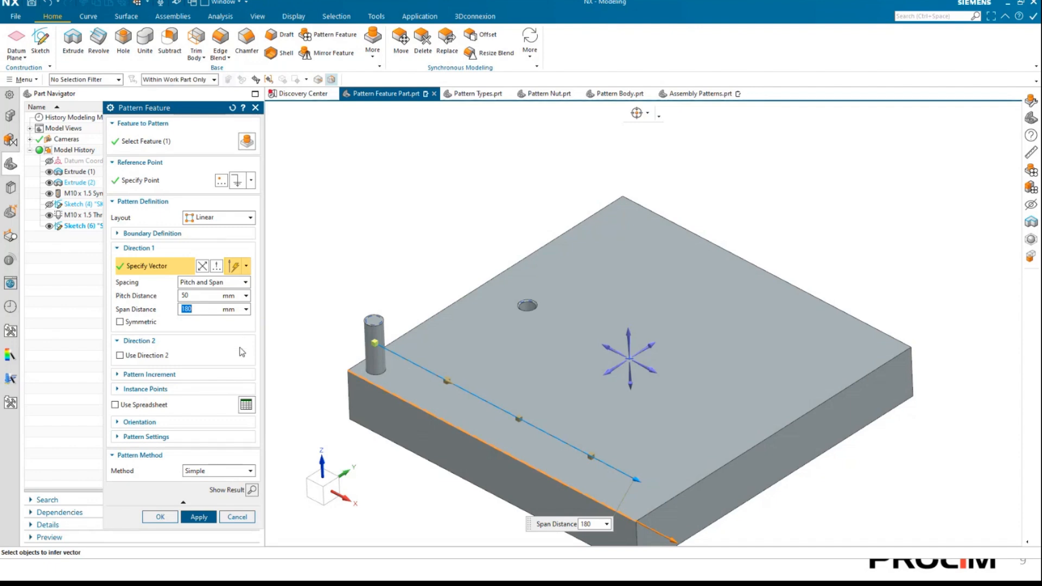
type("200")
key("Tab")
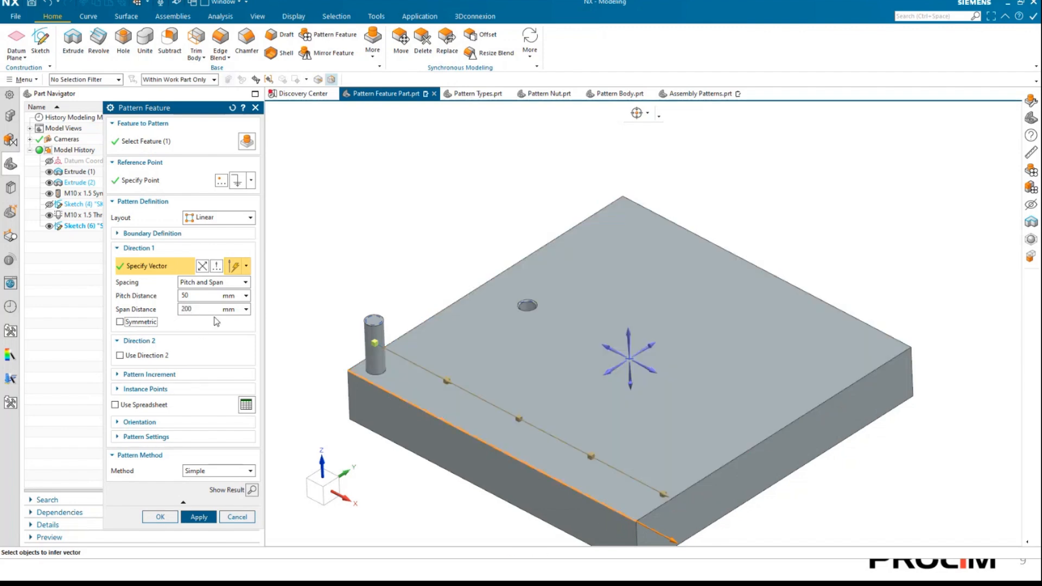
Set Direction 1's span distance to 180 mm and change its spacing to Count and Span.
key("shift+Tab")
type("18")
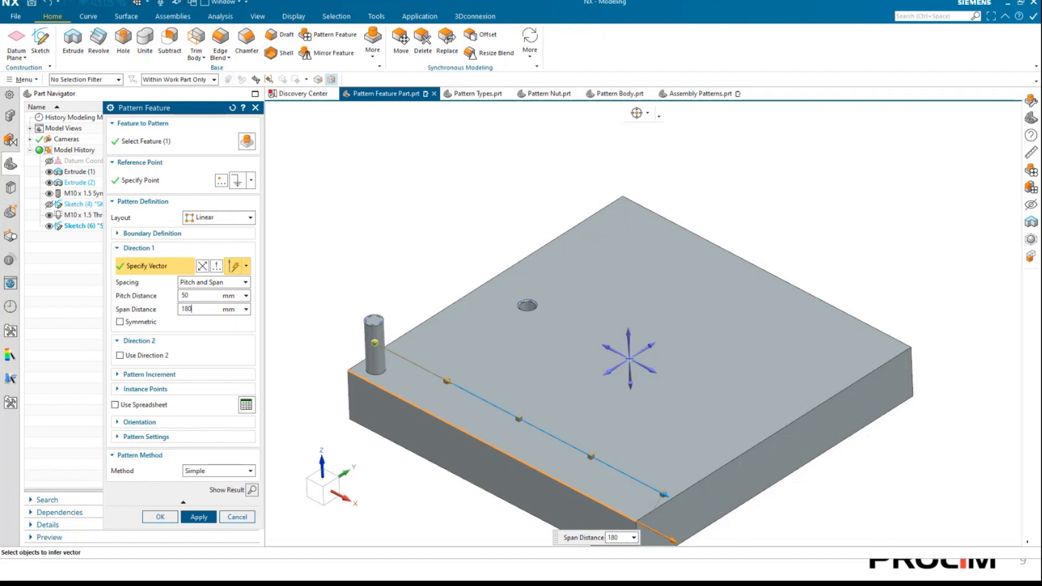
left_click(202, 295)
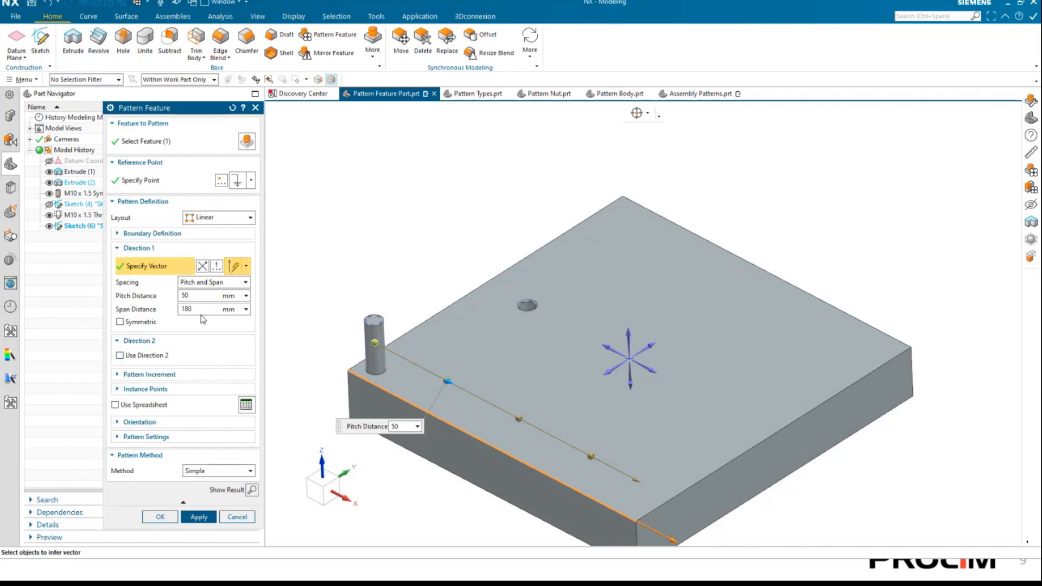
left_click(216, 283)
left_click(202, 303)
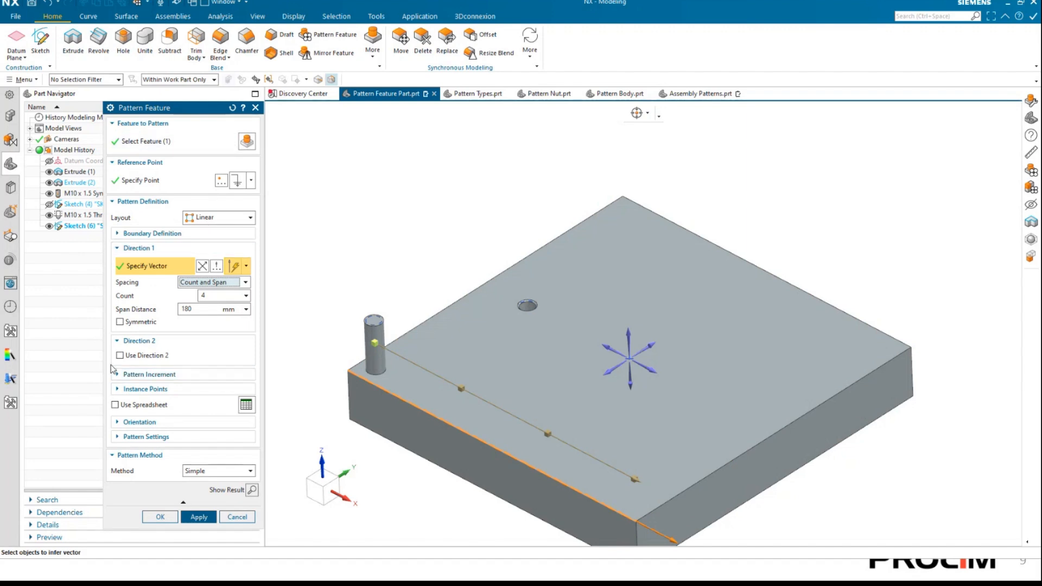
Enable Direction 2 and define its vector along the plate's upper edge next to the pin, parallel to the Y axis.
left_click(127, 356)
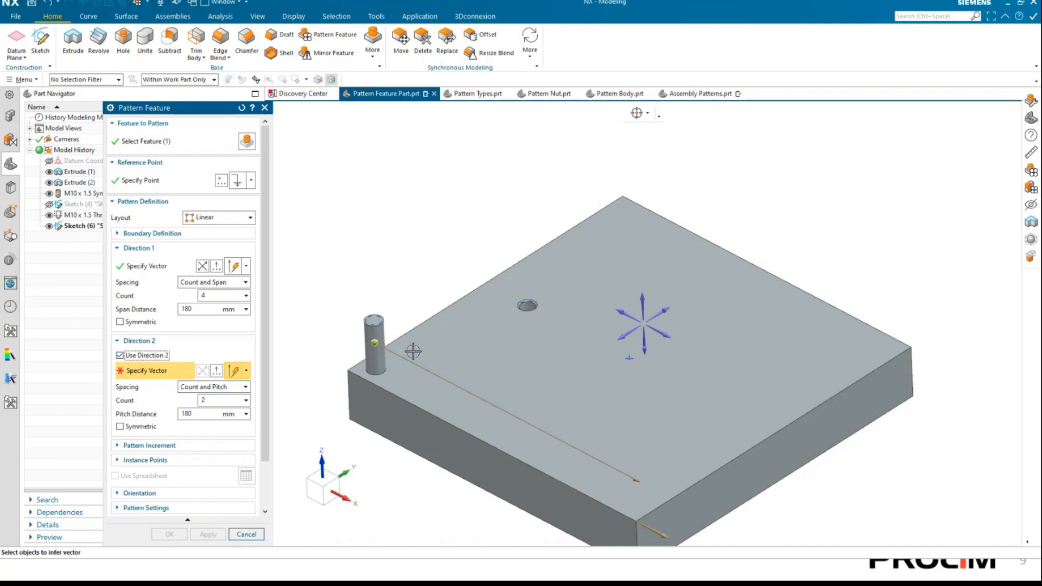
left_click(392, 341)
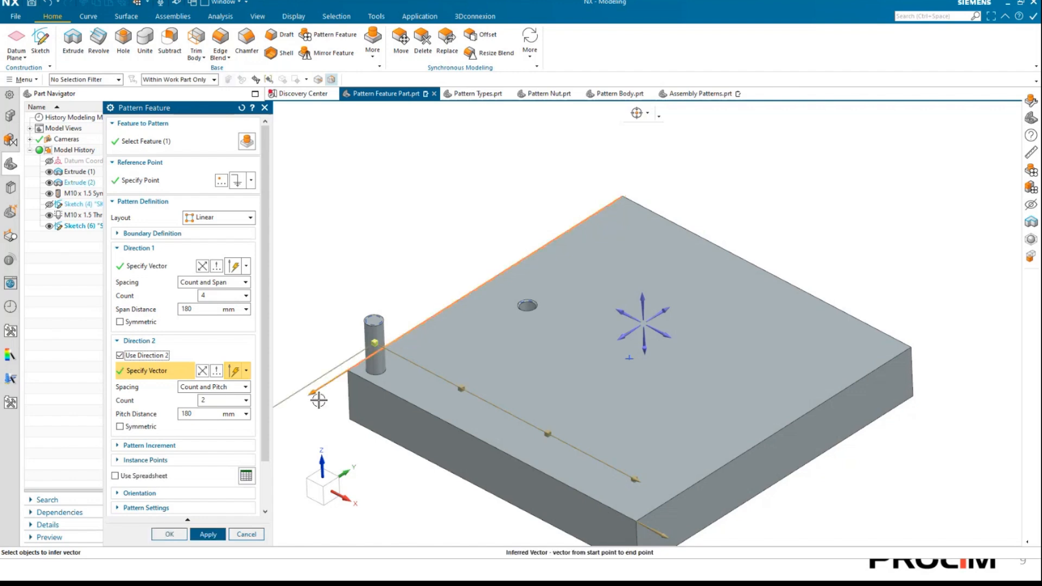
scroll(321, 360, "down", 5)
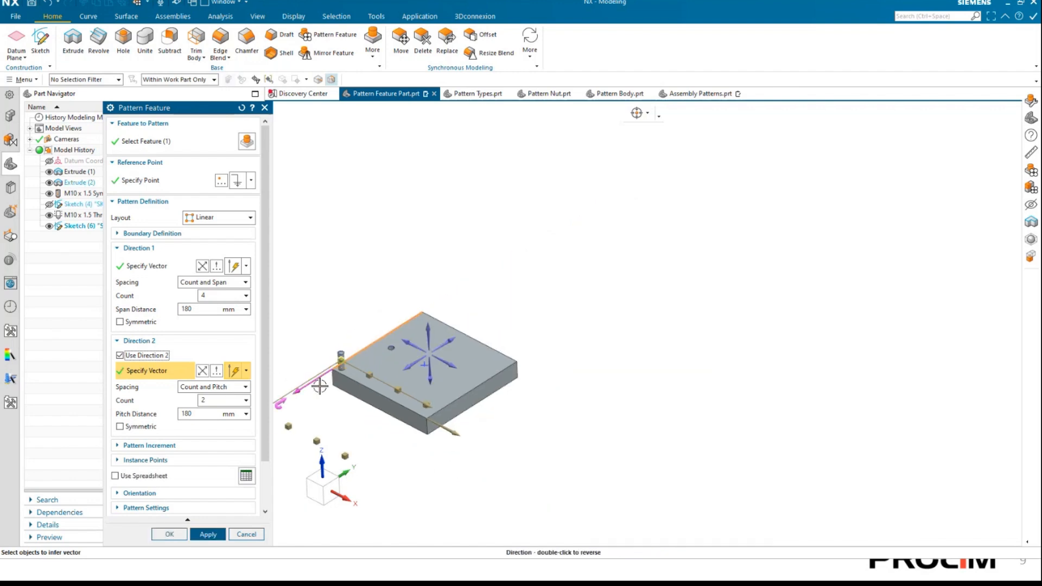
scroll(393, 385, "up", 3)
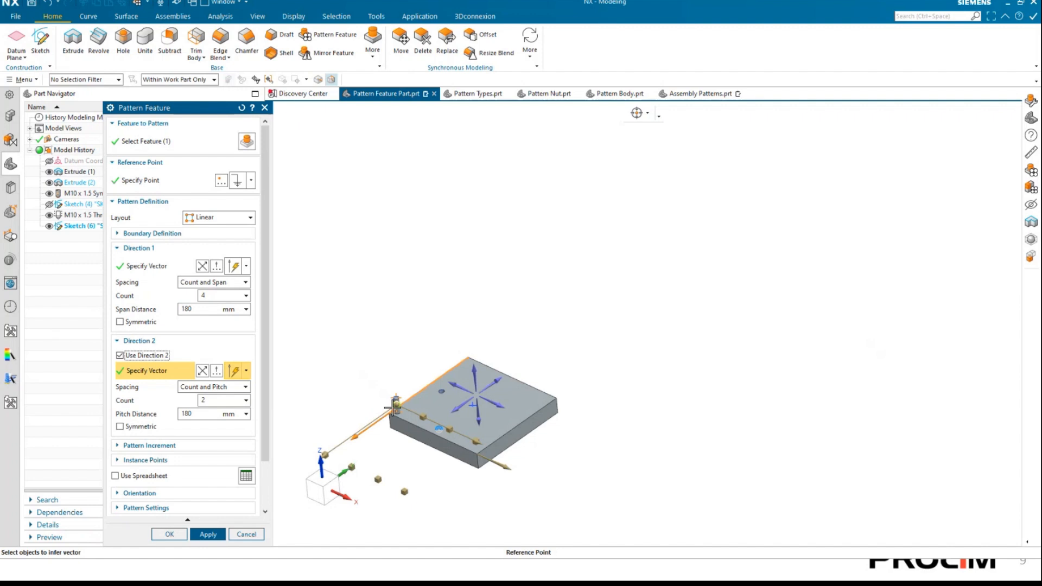
scroll(401, 399, "up", 2)
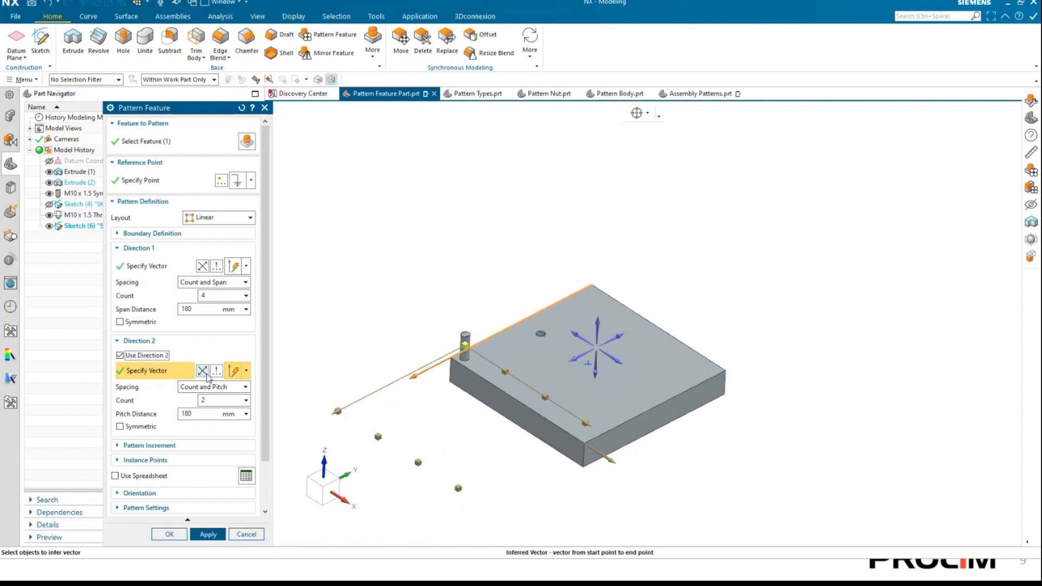
Reverse the Direction 2 vector to run across the plate, and flip it back to point away from the plate.
left_click(203, 372)
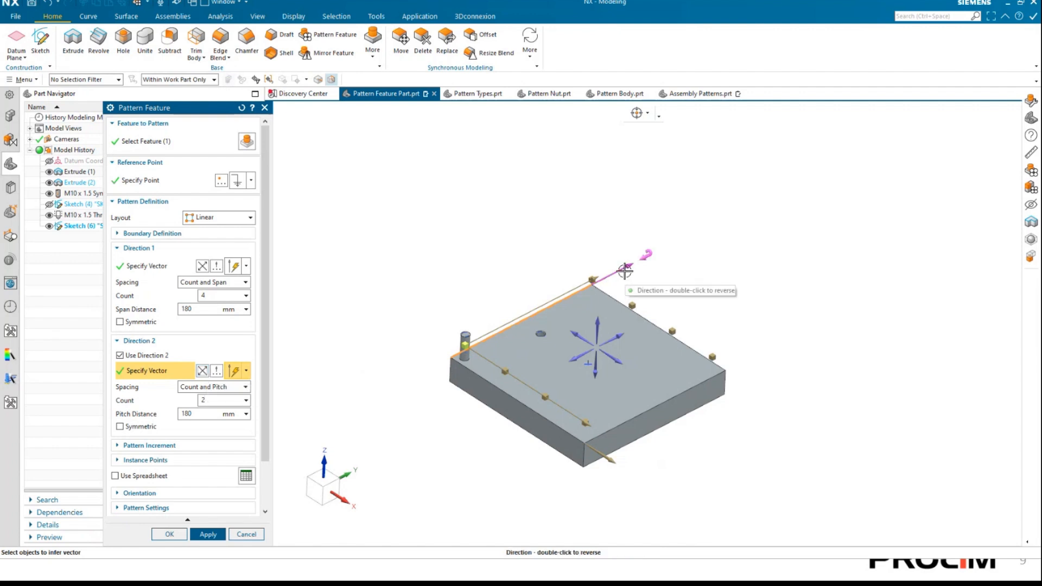
double_click(625, 270)
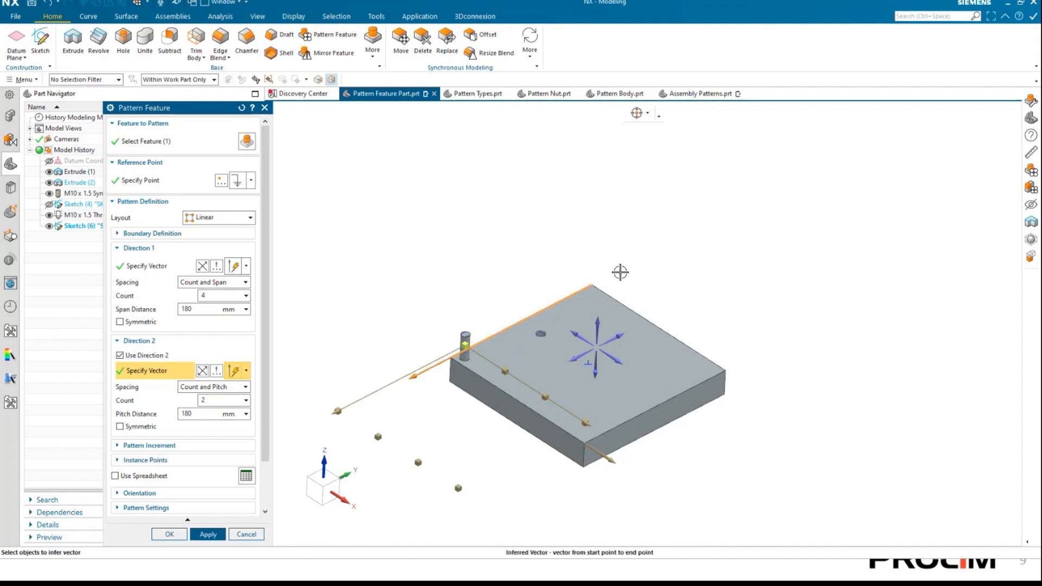
Reverse the Direction 2 vector to run across the plate and set its pitch distance to 180 mm.
left_click(396, 387)
scroll(661, 321, "up", 2)
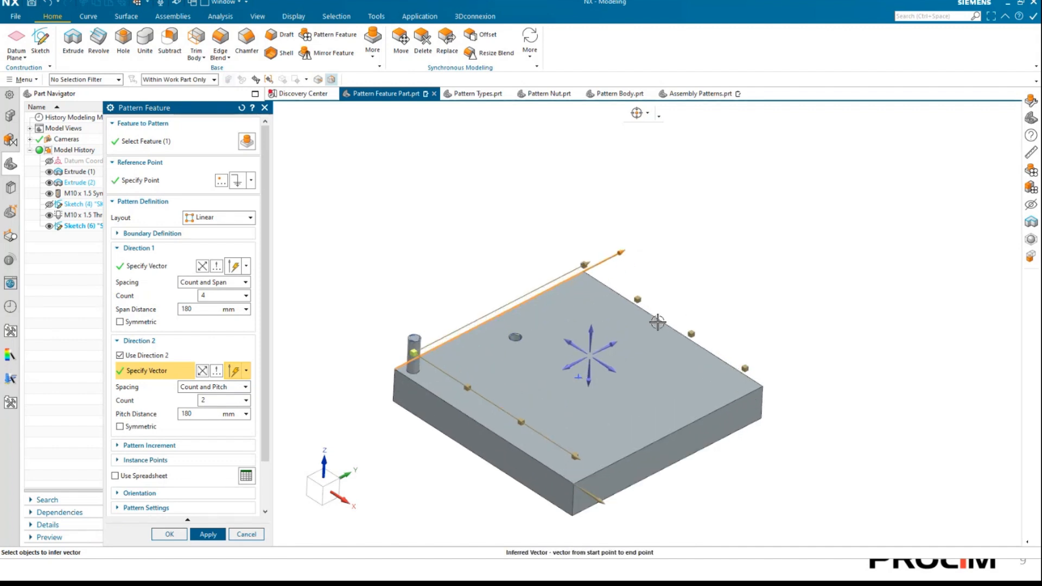
left_click_drag(583, 263, 507, 271)
left_click(525, 219)
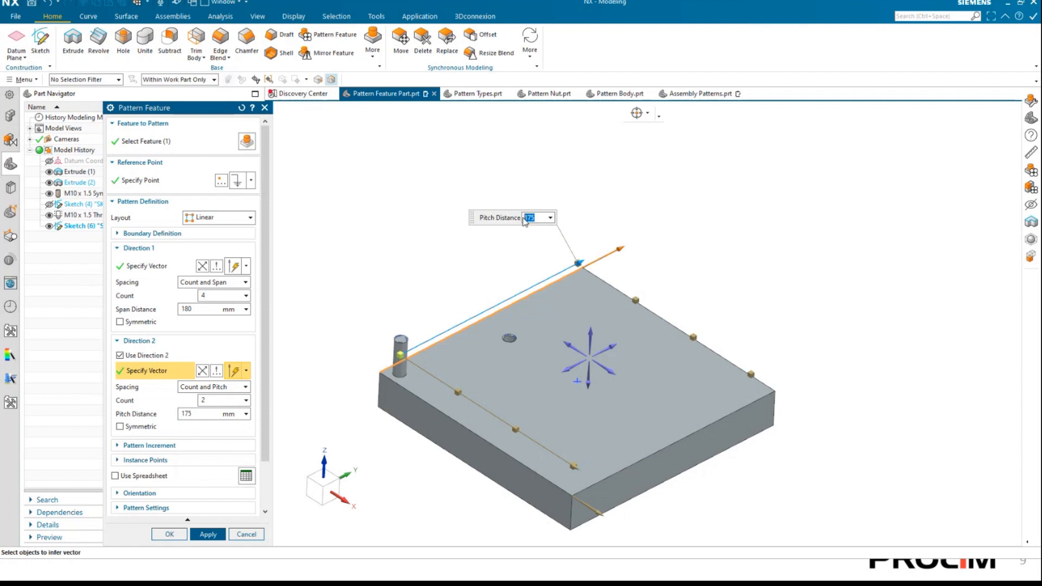
type("180")
key("Tab")
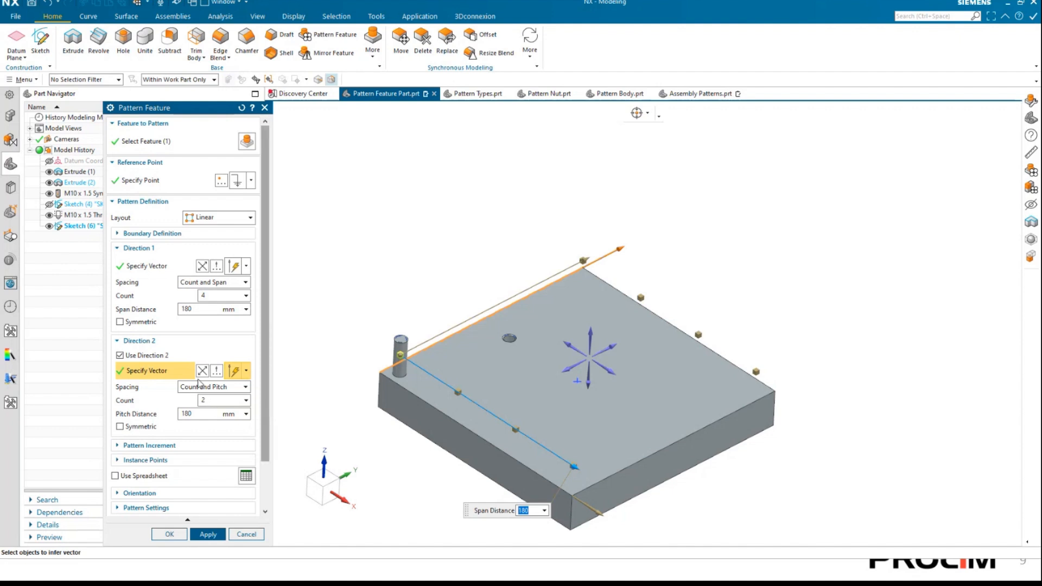
Change Direction 2's spacing to Count and Span with a 180 mm span, and preview and create the linear pin pattern.
left_click(211, 392)
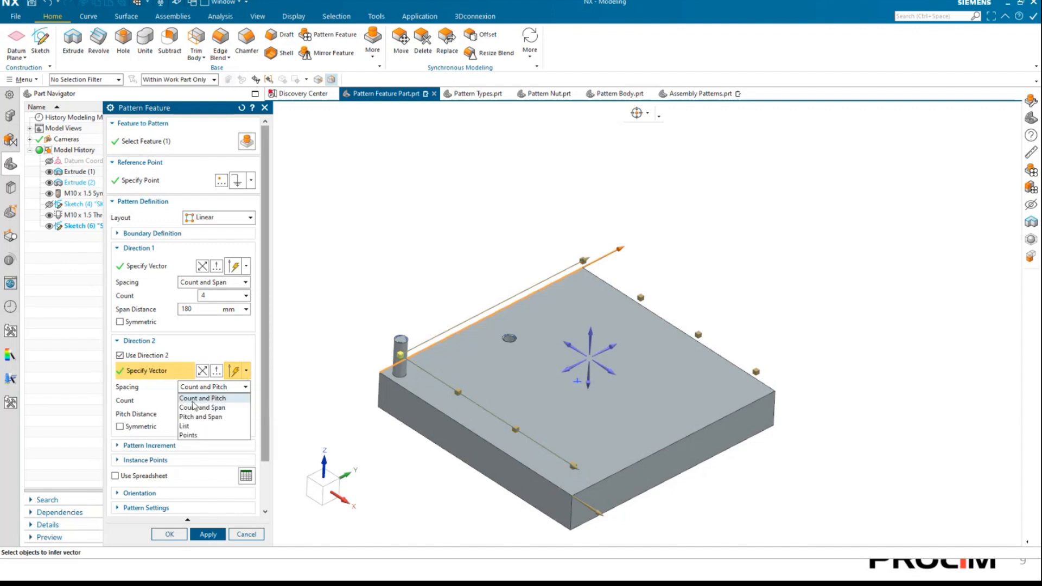
left_click(189, 410)
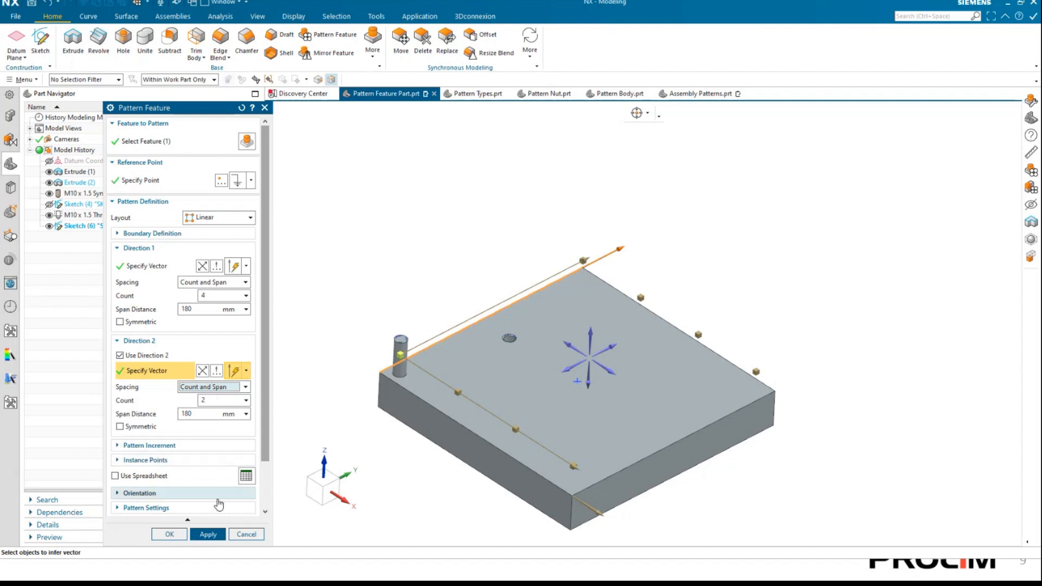
scroll(209, 470, "down", 3)
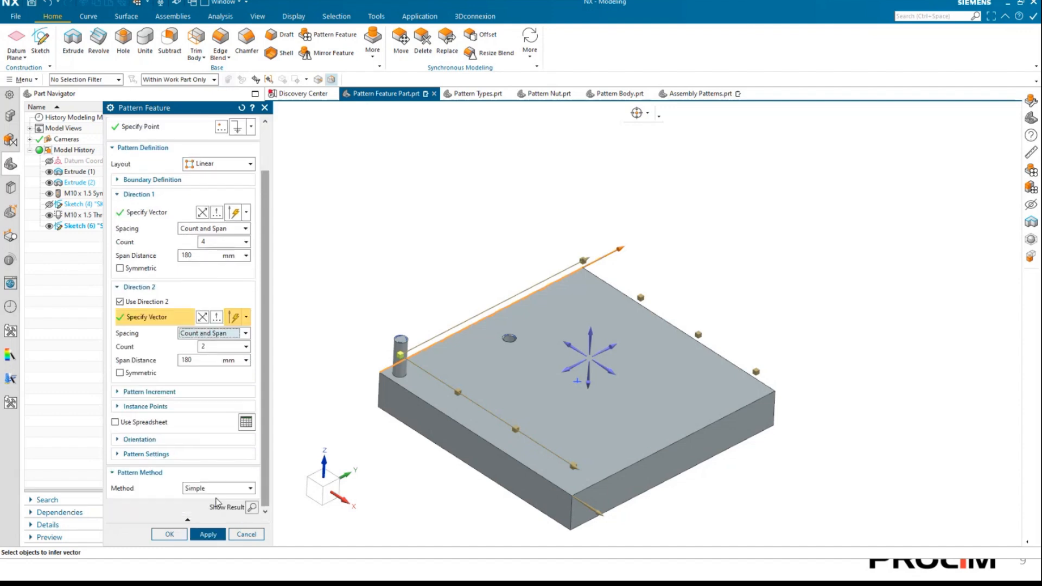
left_click(252, 507)
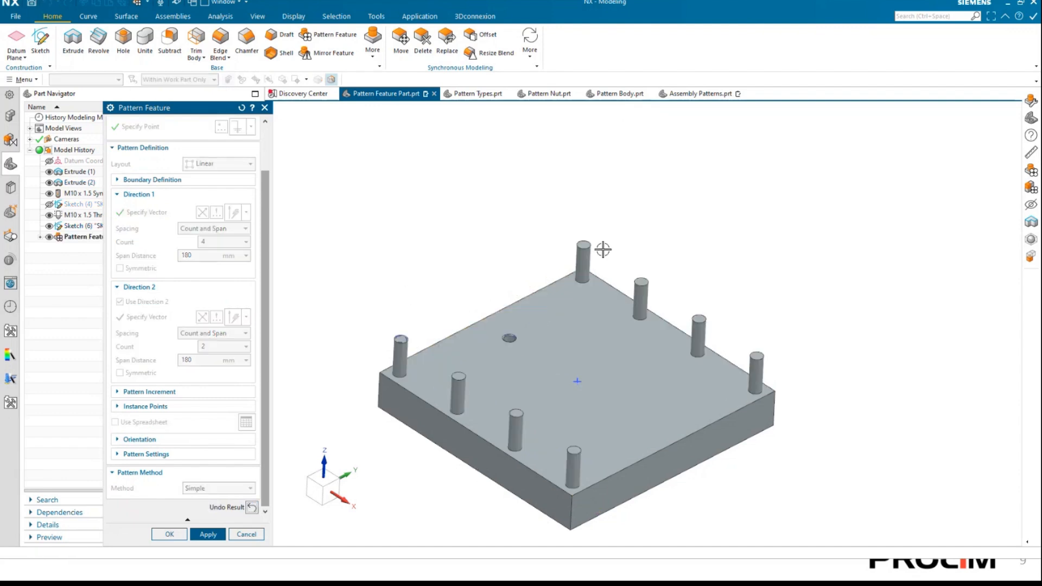
left_click(253, 507)
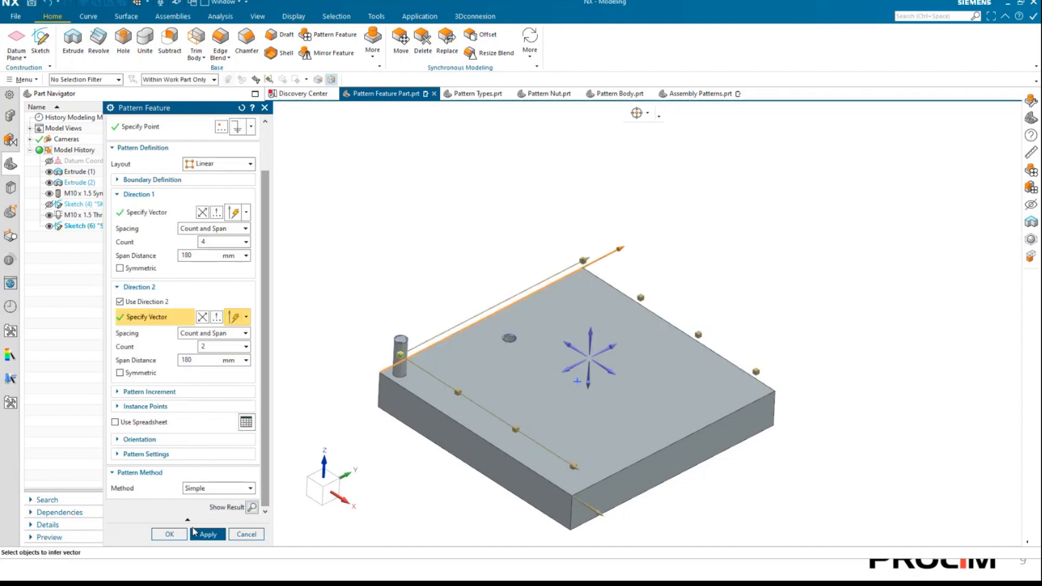
left_click(200, 536)
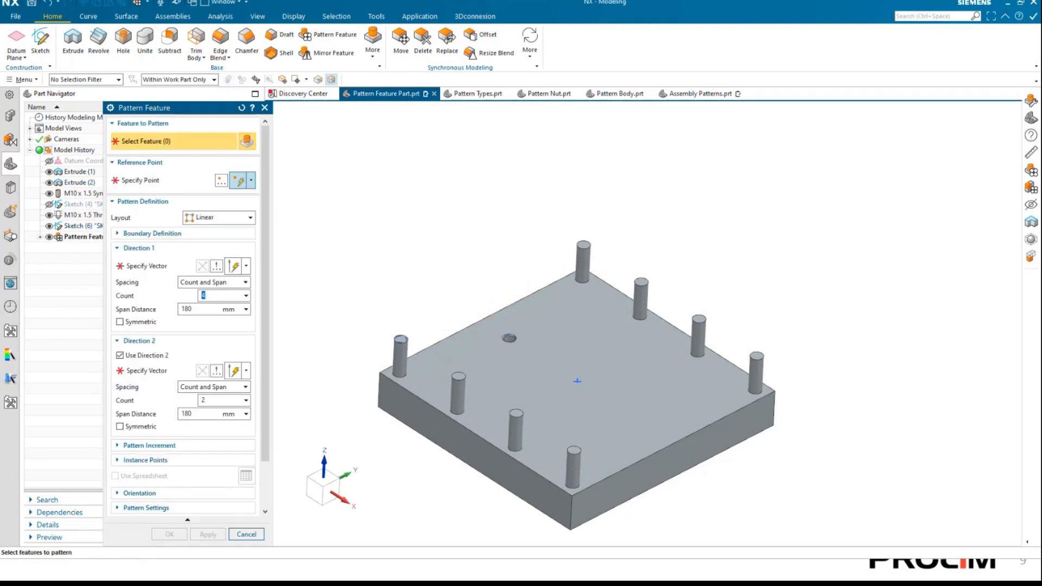
left_click(246, 535)
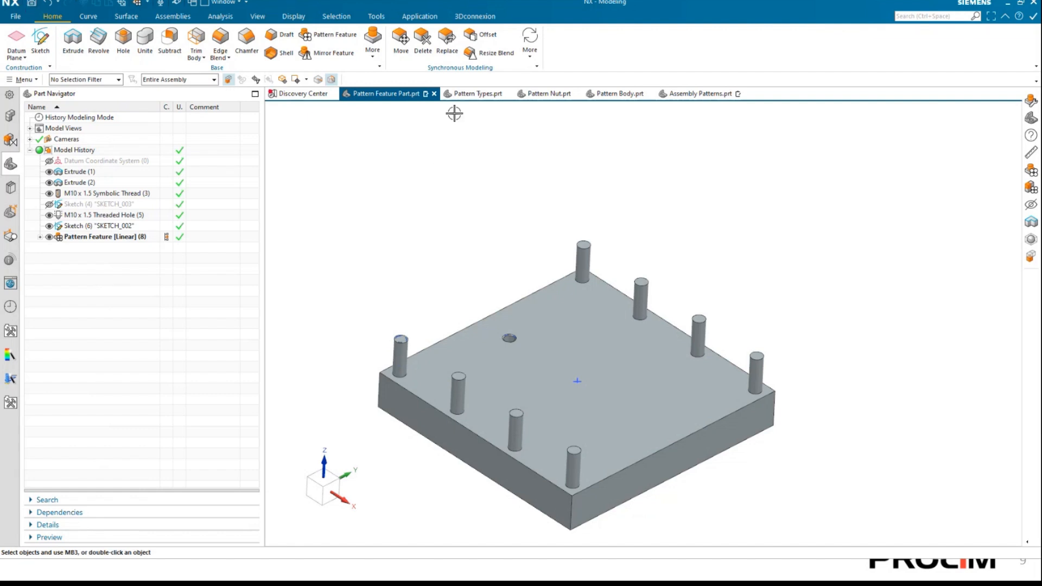
left_click(474, 93)
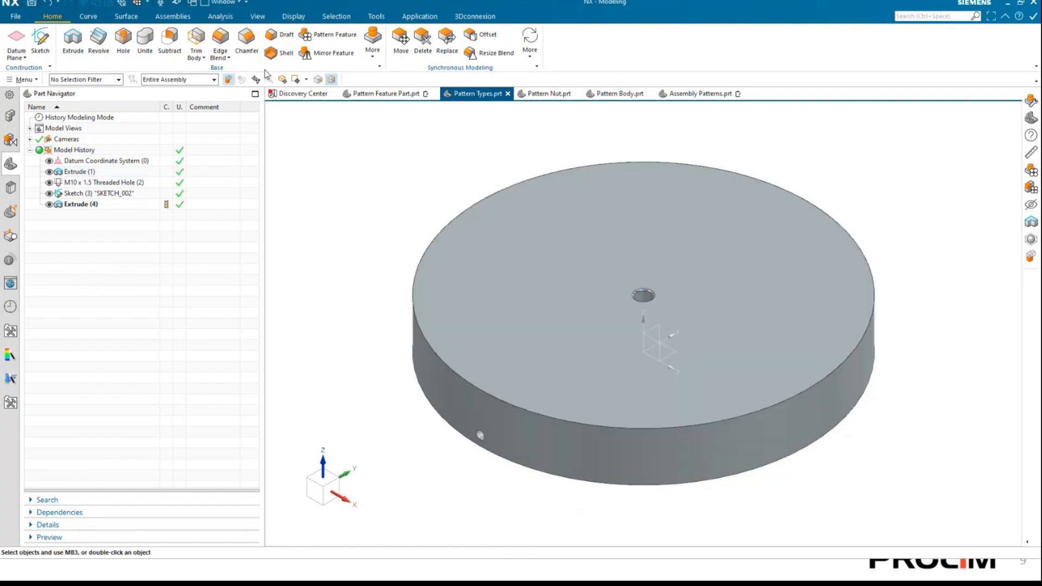
left_click(307, 37)
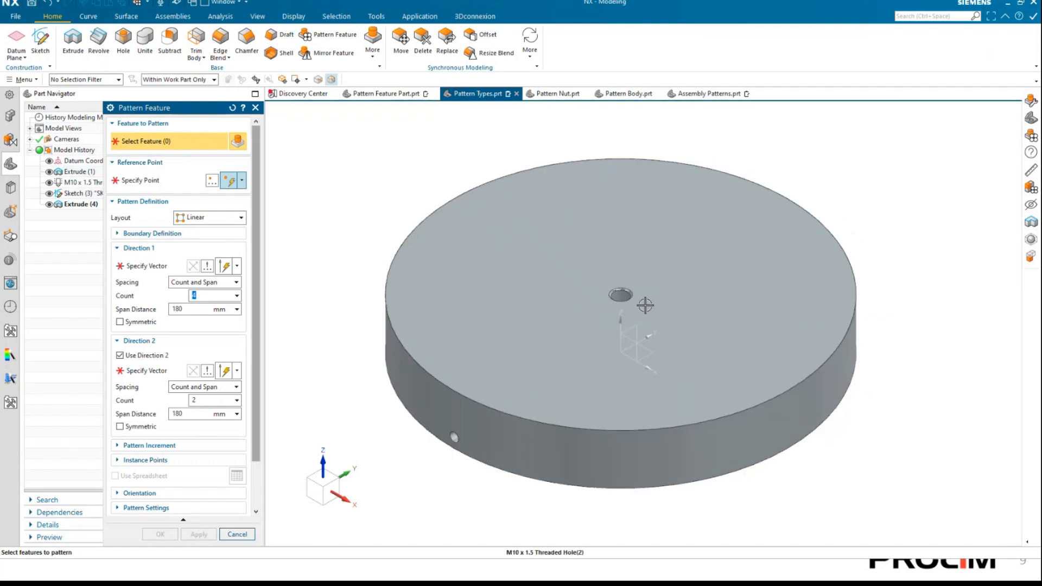
left_click(624, 303)
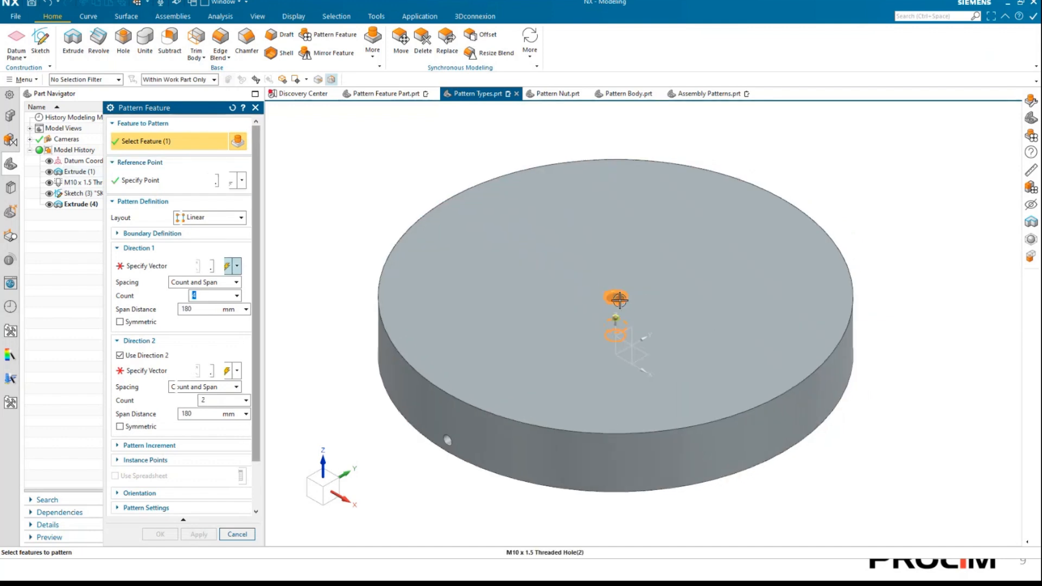
left_click(234, 218)
left_click(206, 238)
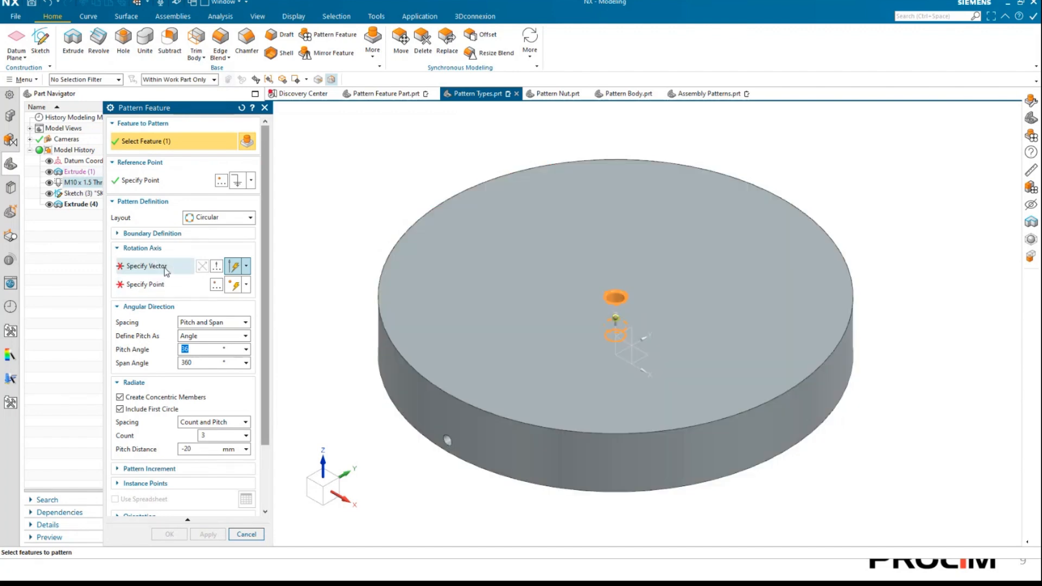
left_click(157, 266)
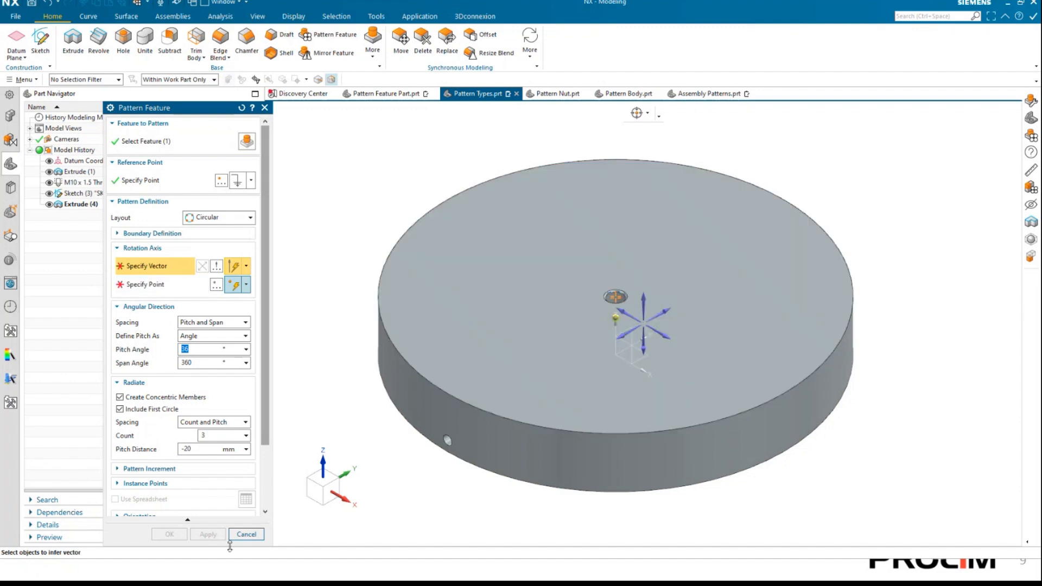
left_click(246, 535)
left_click(383, 93)
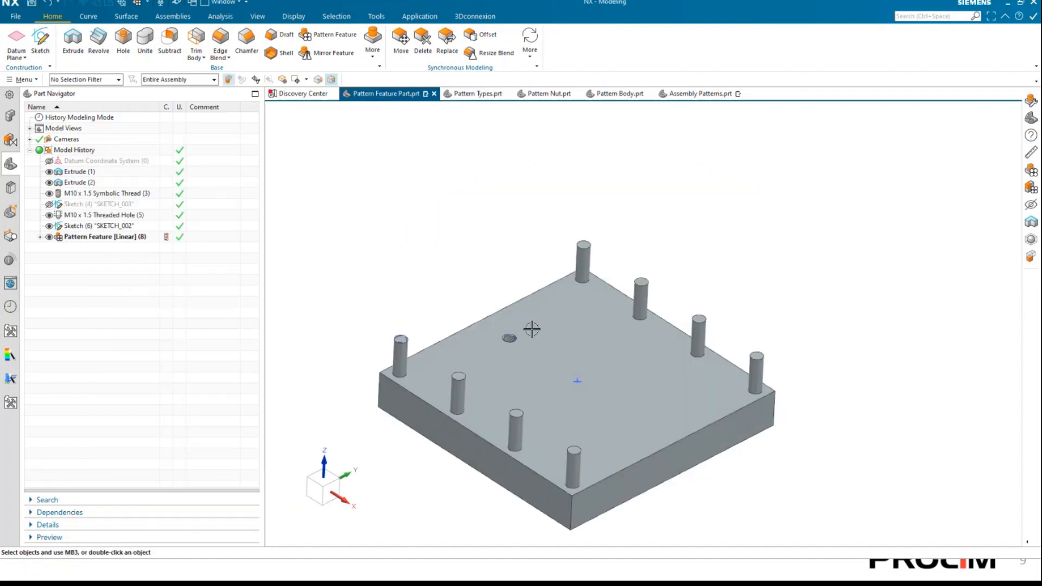
Start a Pattern Feature with a Circular layout for the M10 x 1.5 threaded hole on the plate.
middle_click_drag(514, 346, 447, 307)
right_click_drag(447, 306, 528, 310)
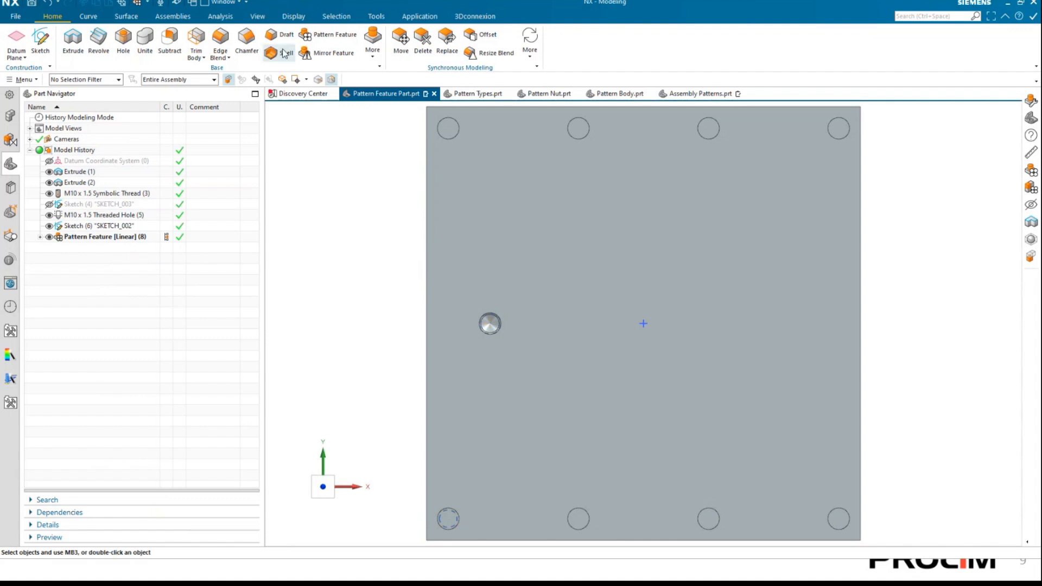
left_click(319, 34)
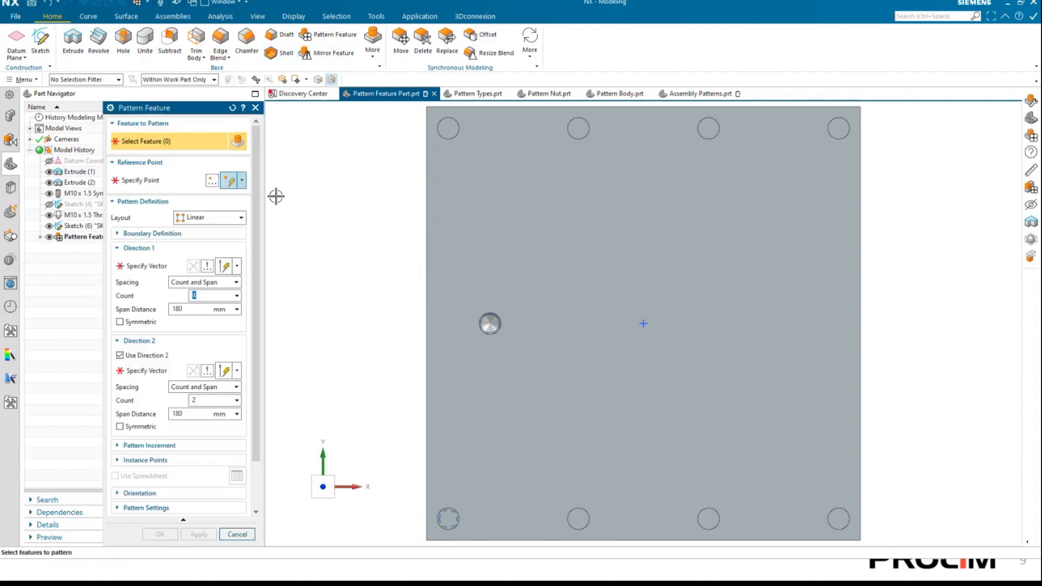
left_click(223, 217)
left_click(197, 242)
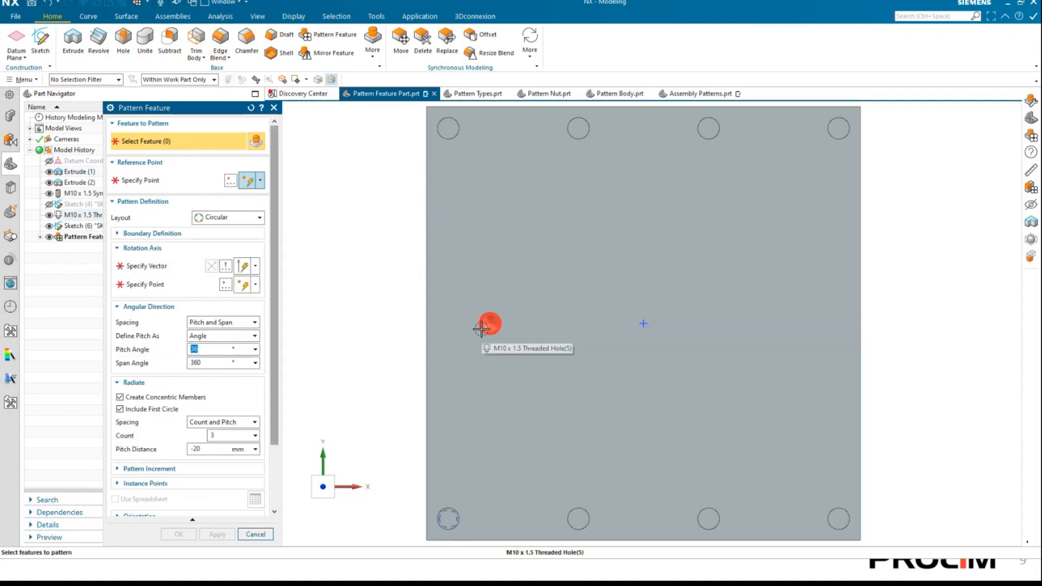
left_click(481, 329)
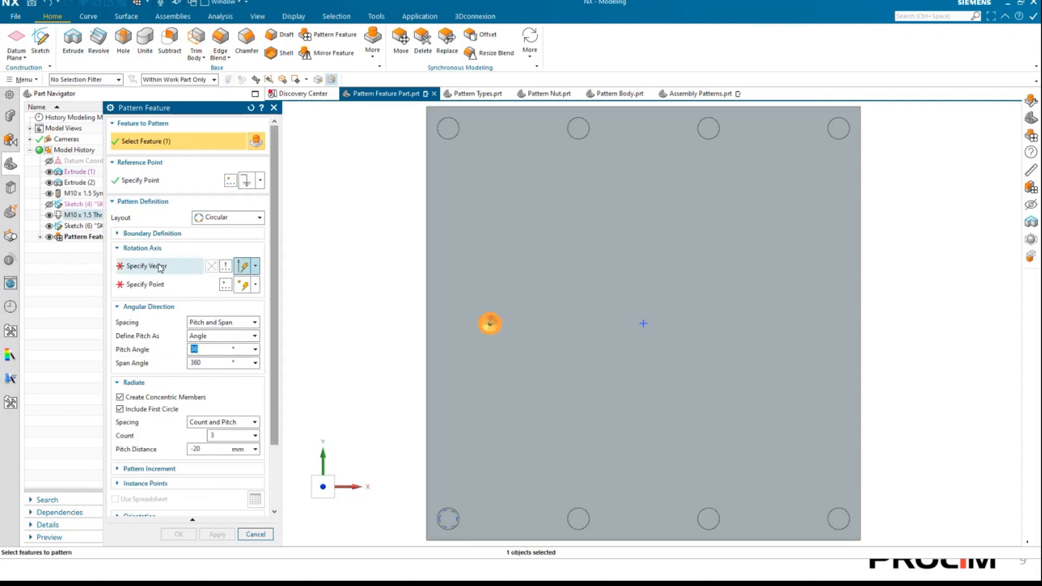
Define the rotation axis along the Z axis through the sketch point at the plate's centre.
key("Home")
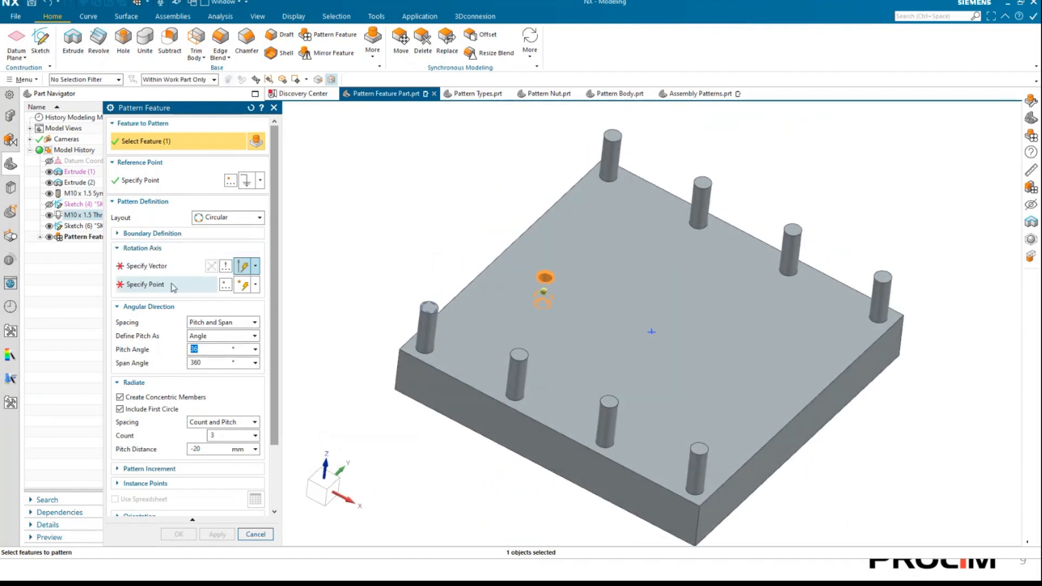
left_click(163, 266)
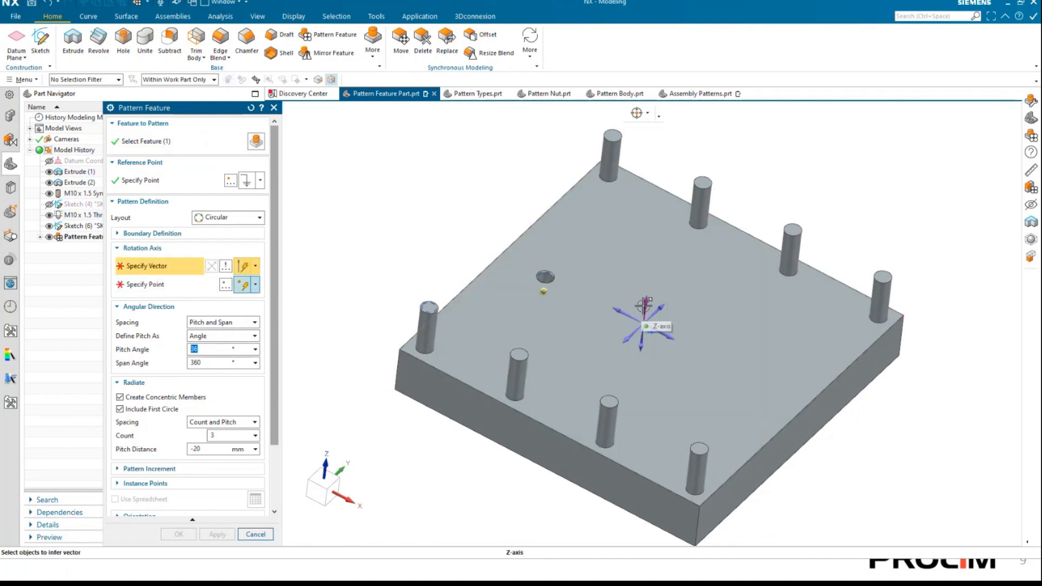
left_click(644, 306)
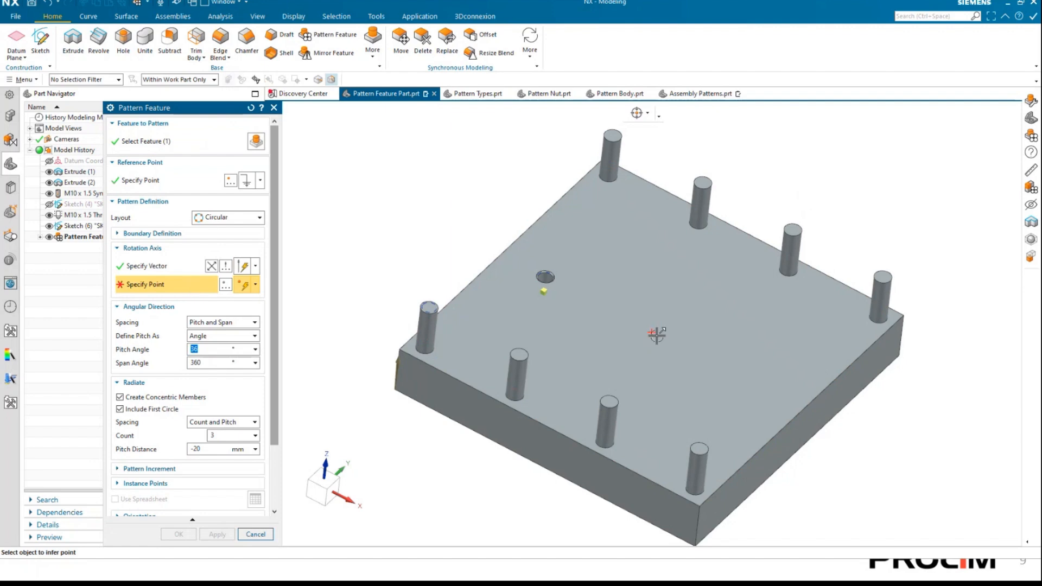
left_click(643, 331)
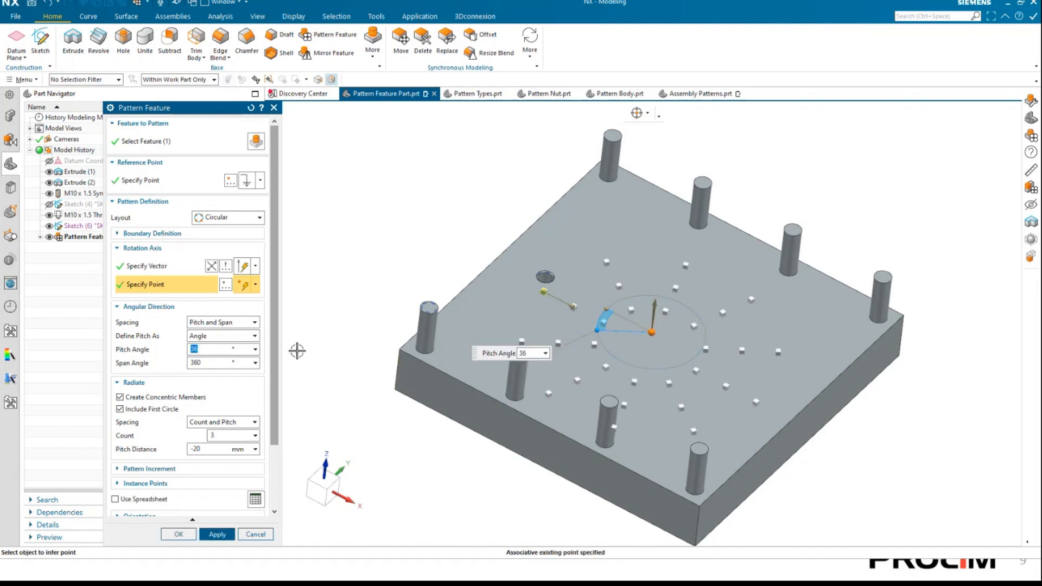
Turn off concentric members and set the angular spacing to Count and Span, with a count of 10 and a span angle of 360°.
left_click(120, 397)
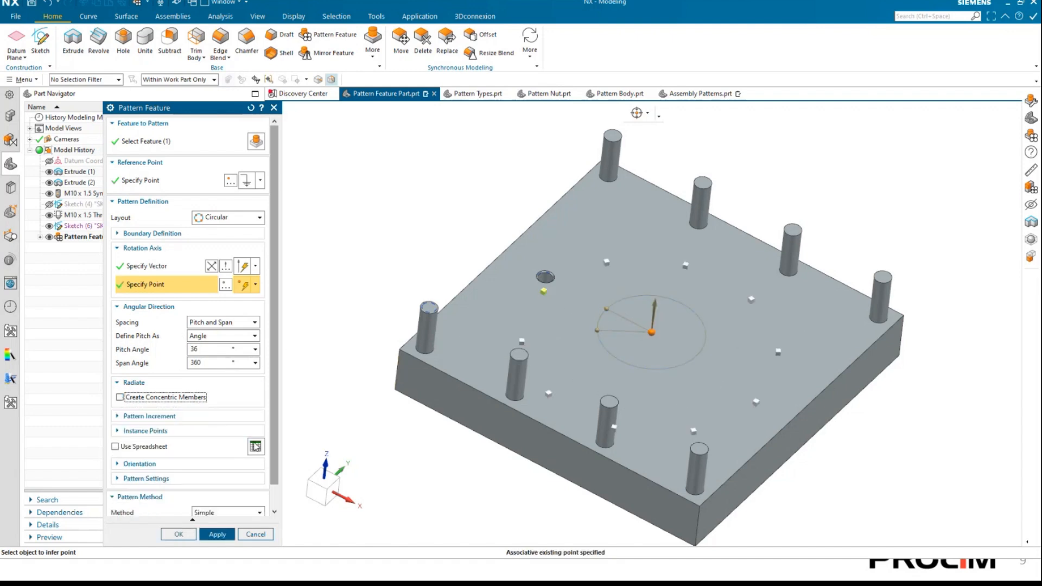
middle_click_drag(727, 323, 698, 301)
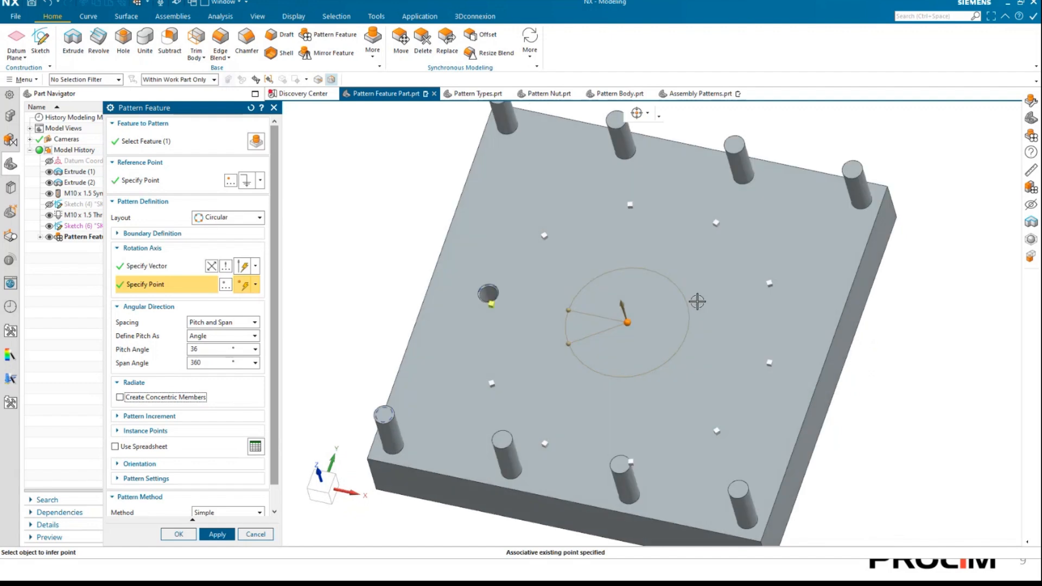
right_click_drag(669, 294, 640, 220)
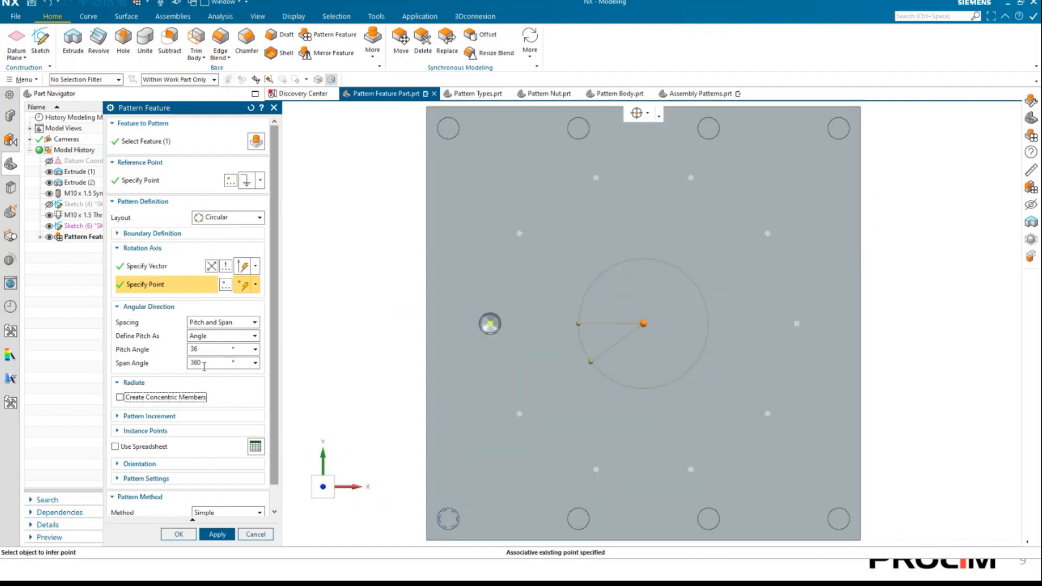
left_click(219, 324)
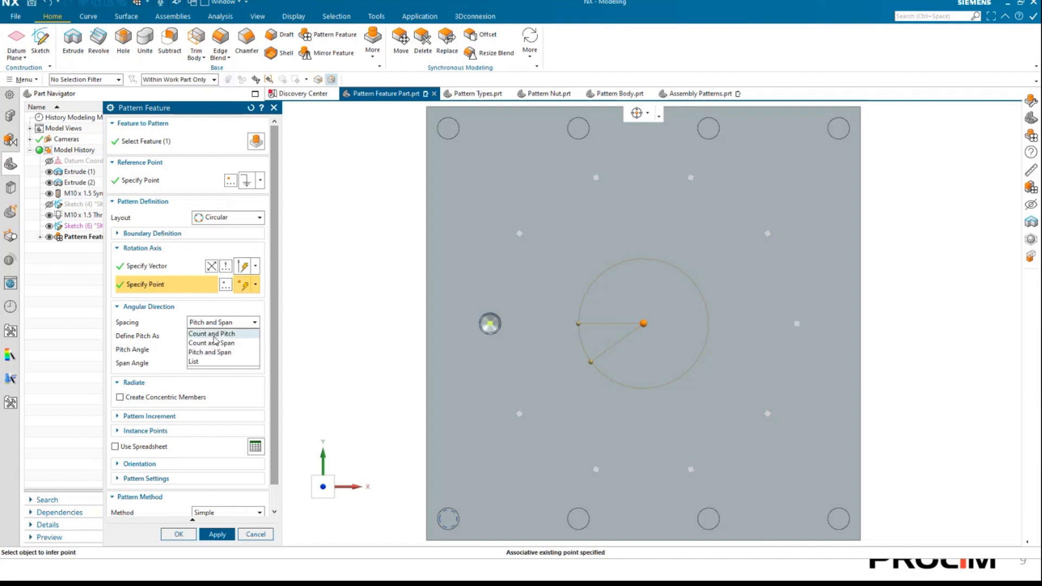
left_click(212, 335)
left_click(220, 324)
left_click(212, 342)
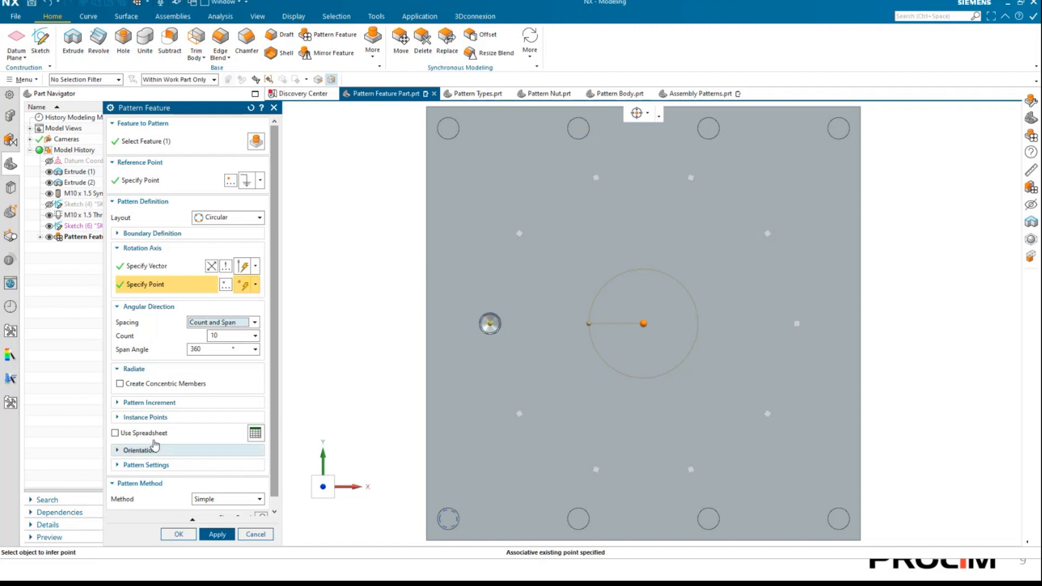
Turn concentric members back on, and exclude and re-include the first circle.
left_click(120, 384)
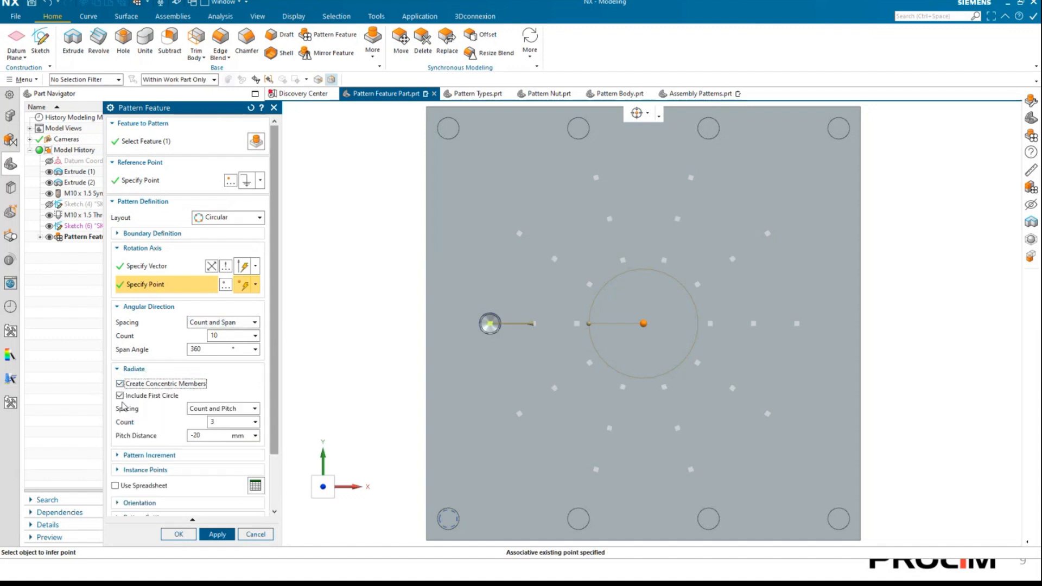
left_click(120, 396)
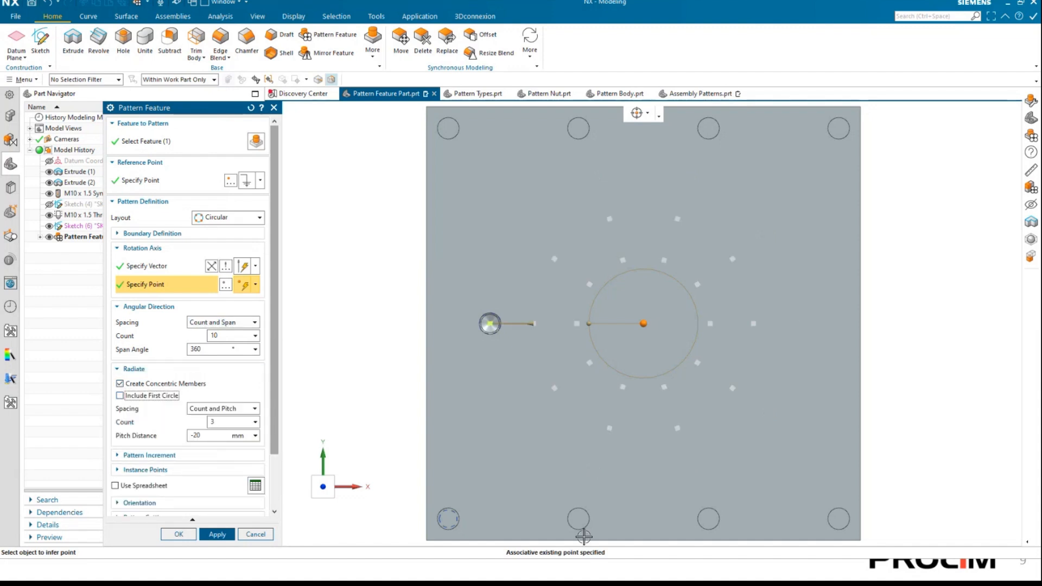
left_click(120, 395)
Look through the radial spacing options, keep Count and Pitch, and preview the circular hole pattern on the plate.
left_click(198, 409)
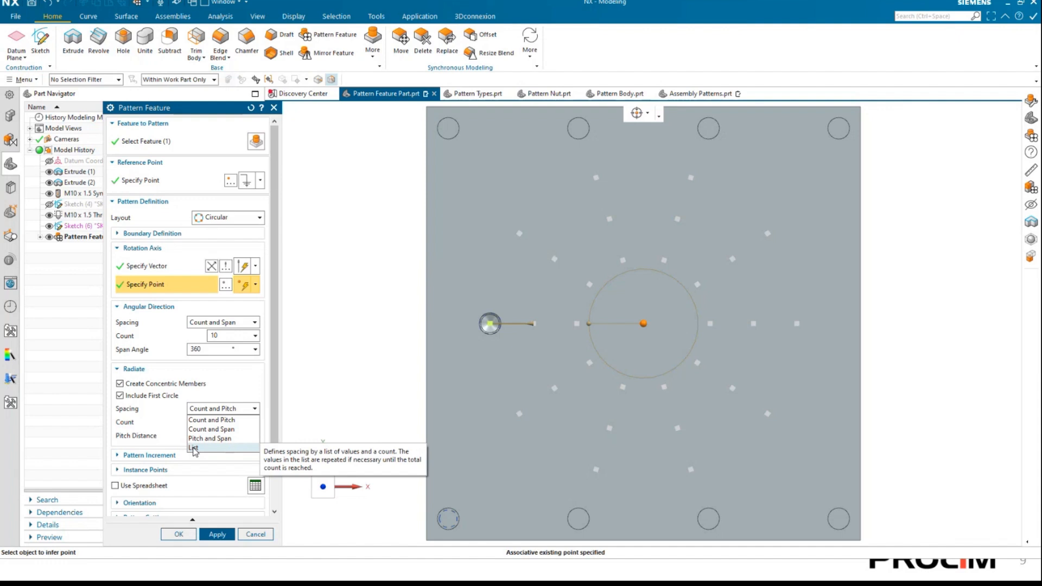
left_click(205, 393)
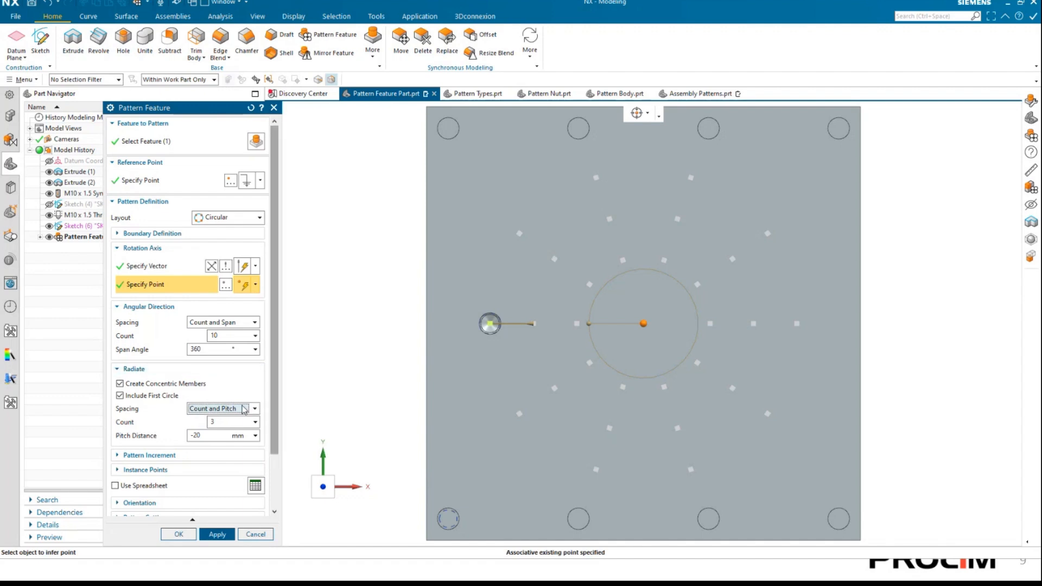
scroll(200, 425, "down", 3)
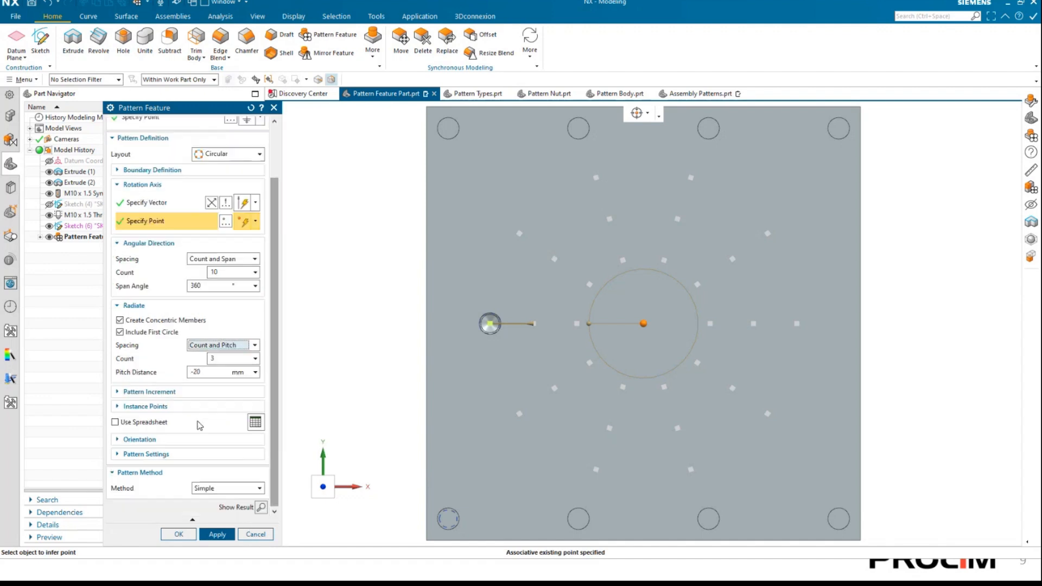
left_click(261, 507)
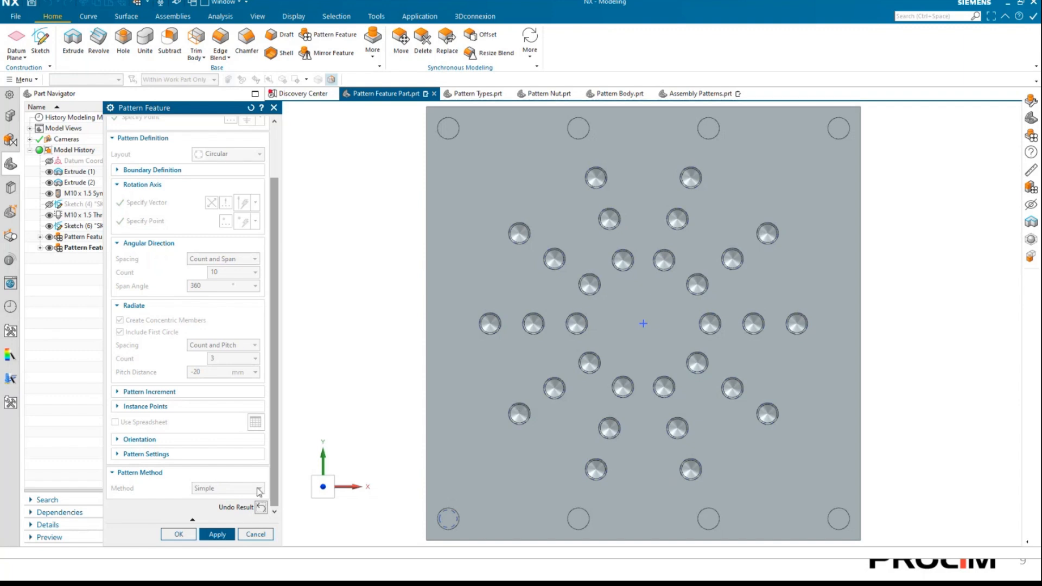
Undo the circular pattern preview and change the pattern layout to Polygon.
left_click(261, 509)
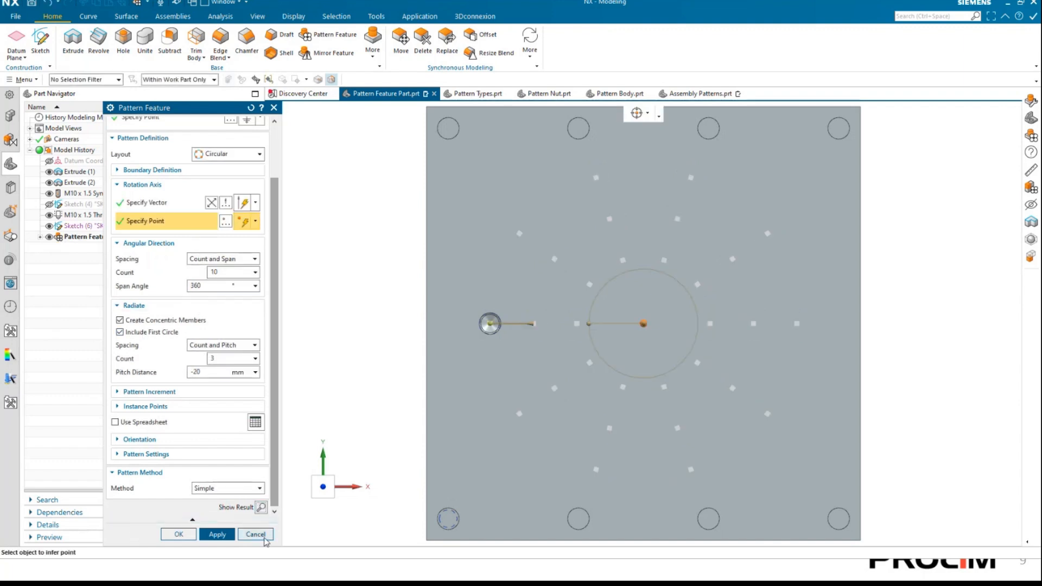
left_click(233, 154)
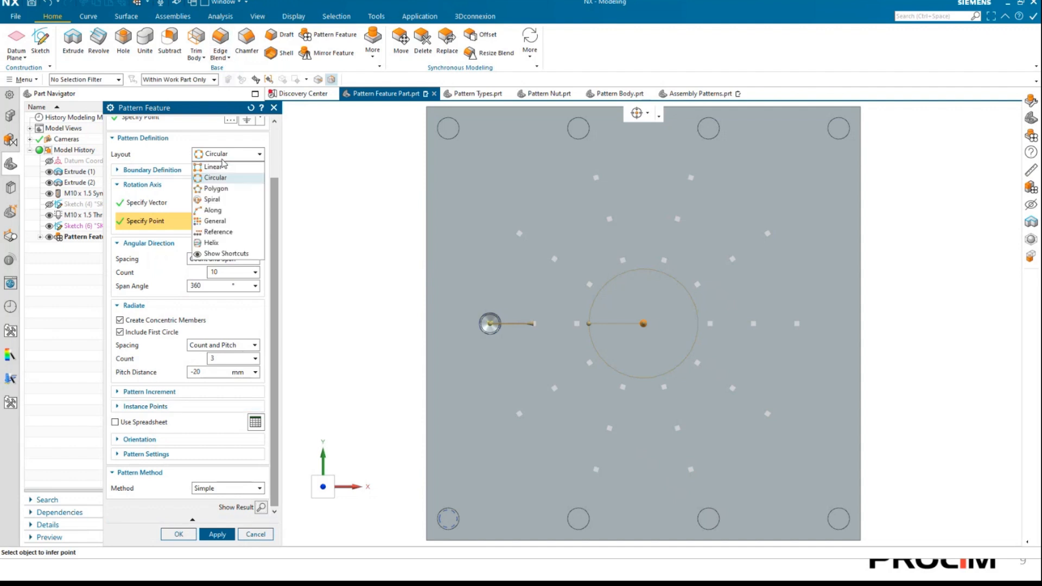
left_click(215, 188)
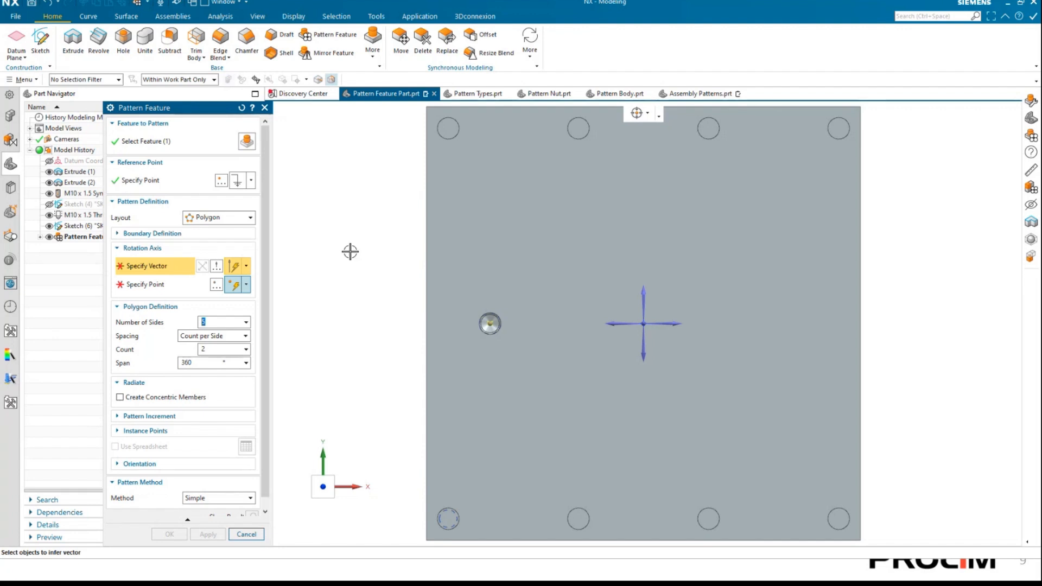
Define the polygon's rotation axis normal to the plate's large face through the sketch point at its centre.
middle_click_drag(311, 254, 505, 319)
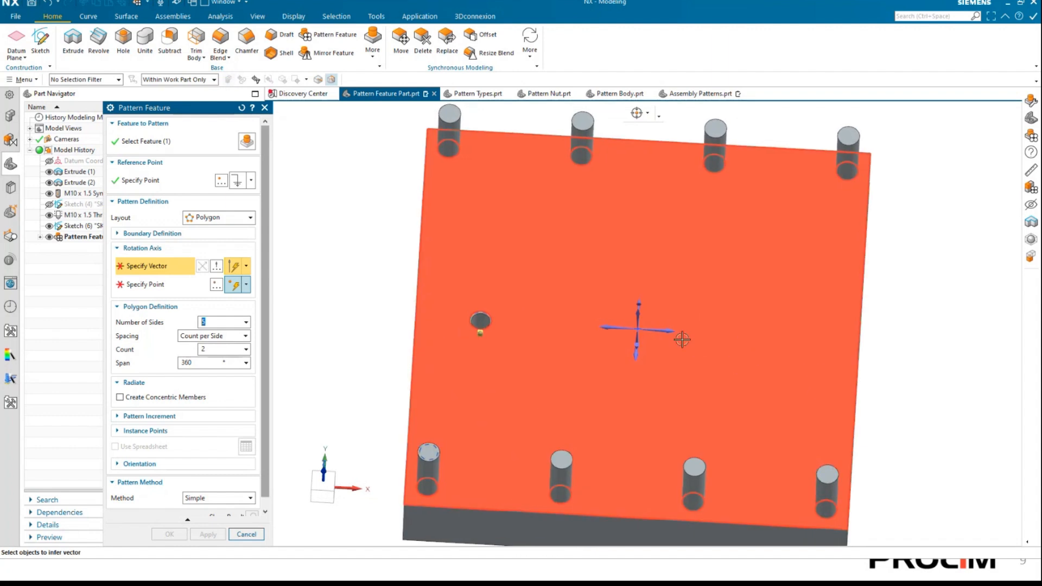
middle_click_drag(668, 305, 665, 348)
left_click(646, 345)
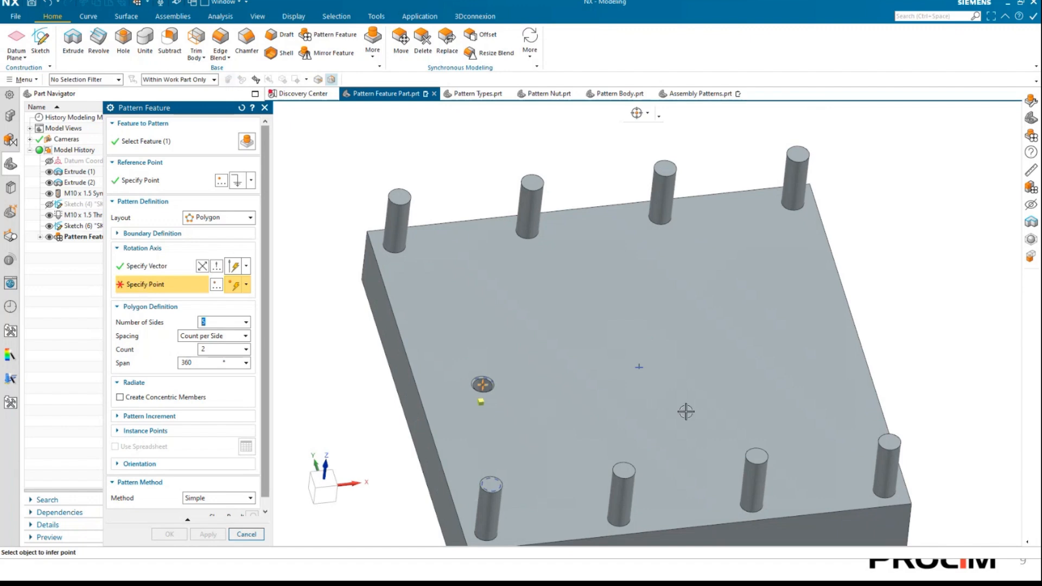
left_click(639, 367)
middle_click_drag(639, 368, 616, 377)
left_click(622, 339)
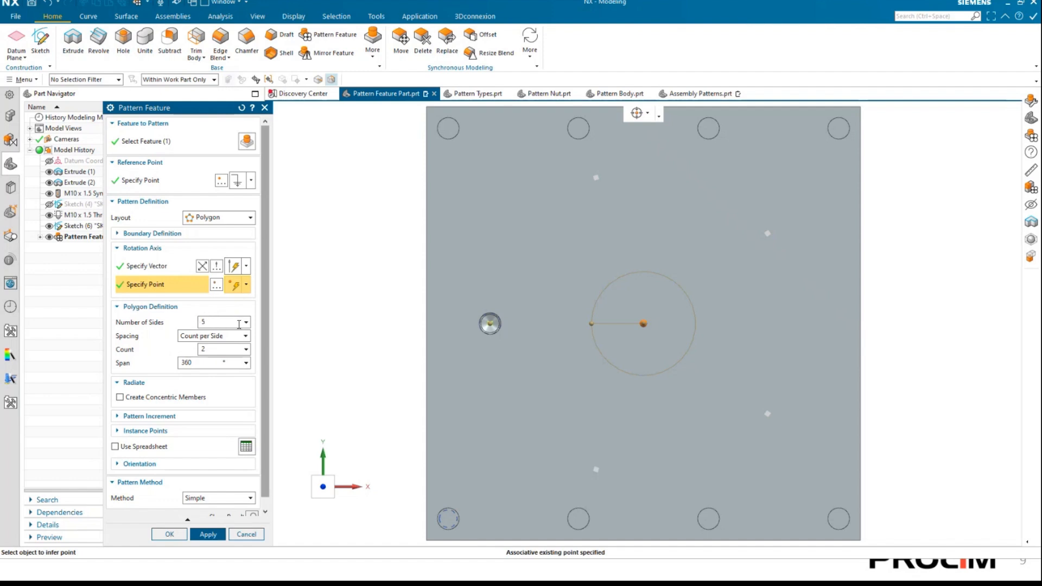
Set the polygon's spacing to Pitch along Side and its span to 180°.
left_click(191, 338)
left_click(208, 354)
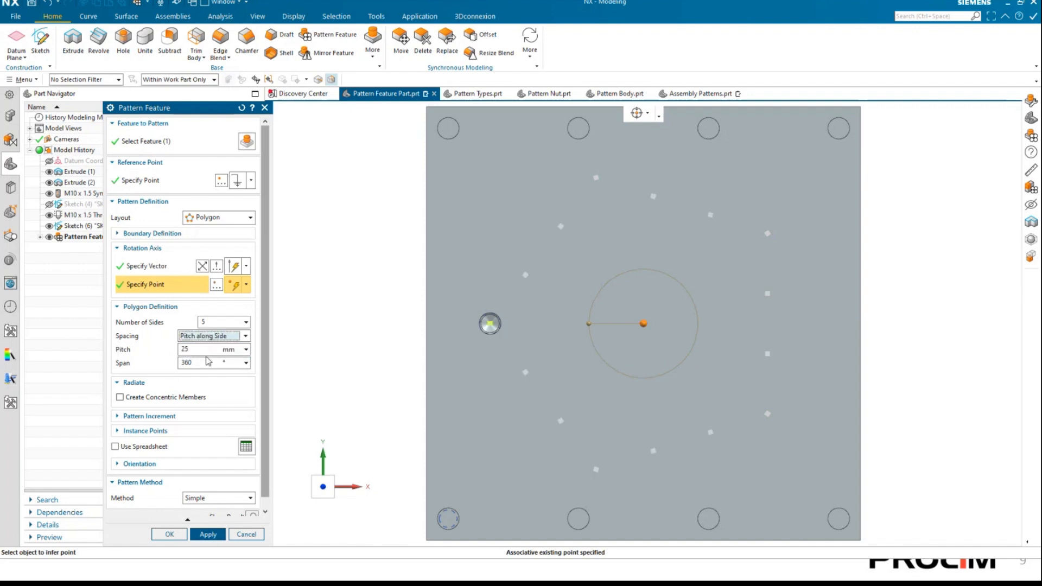
left_click(196, 349)
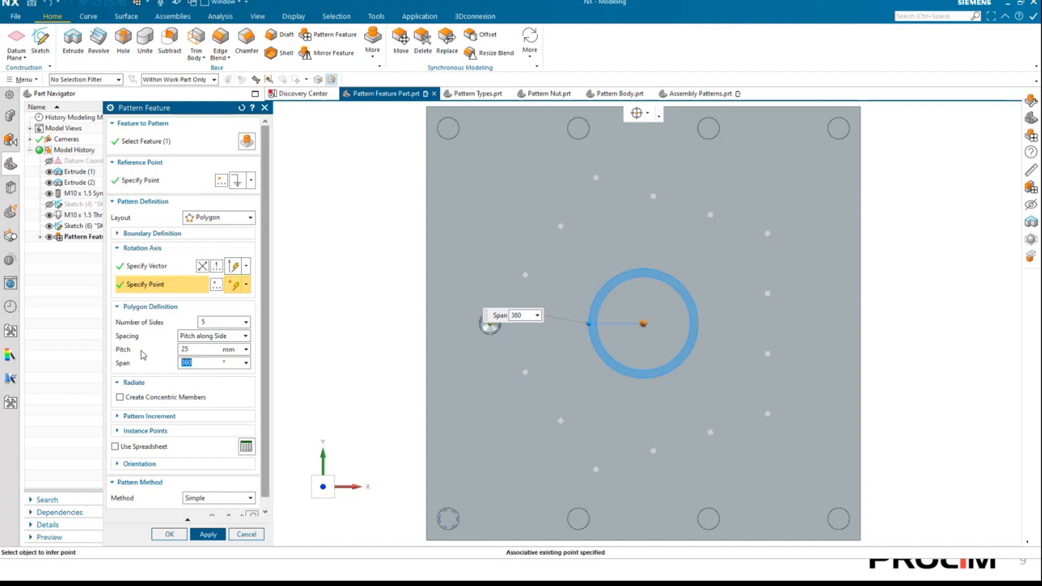
type("180")
key("Tab")
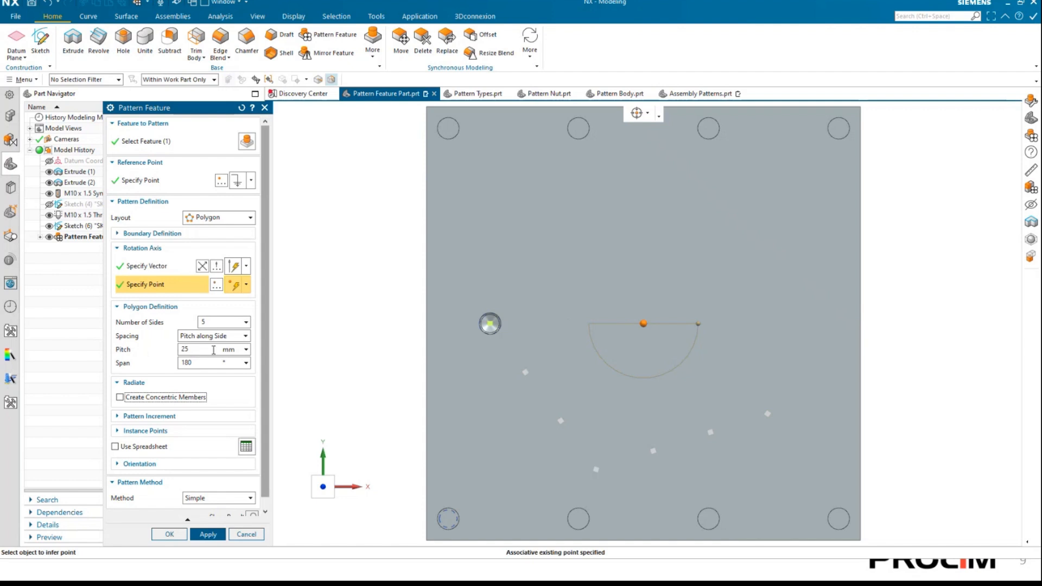
Set the polygon's number of sides to 6 and change its spacing to Count per Side.
left_click(205, 324)
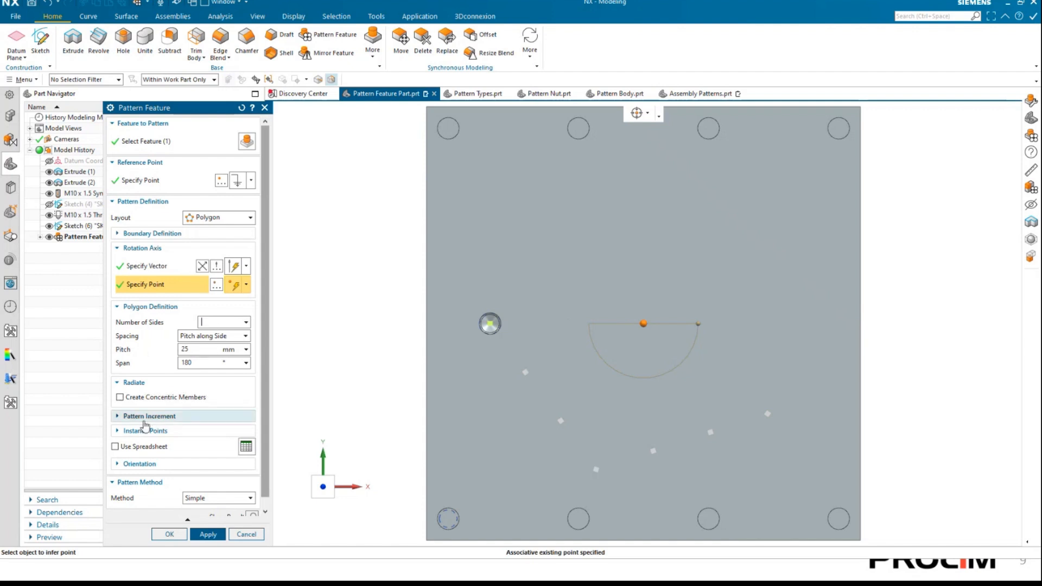
type("6")
key("Tab")
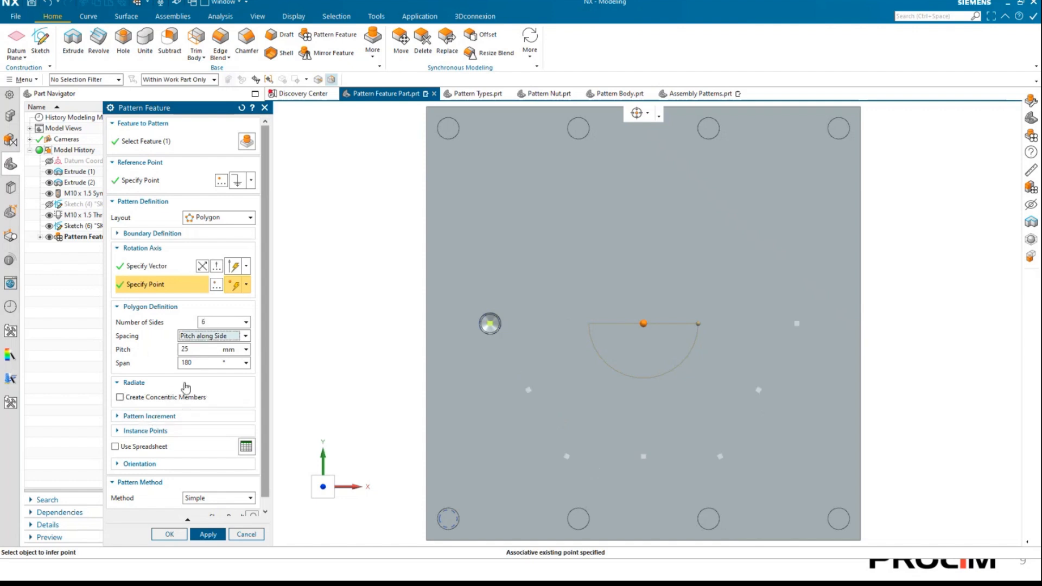
left_click(233, 337)
left_click(204, 348)
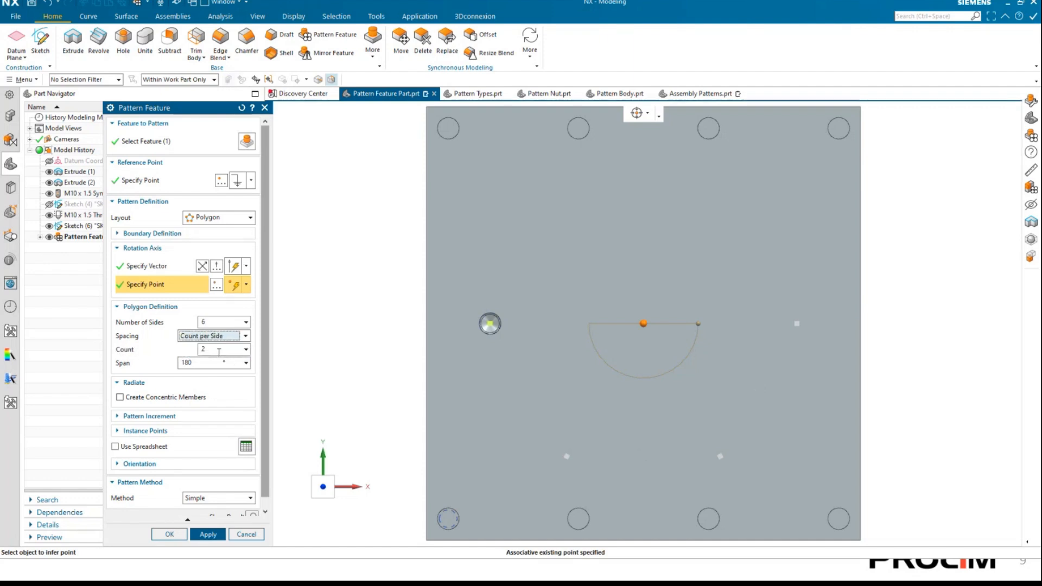
Set the polygon's span to 360° and its count per side to 4.
left_click(206, 349)
left_click(196, 362)
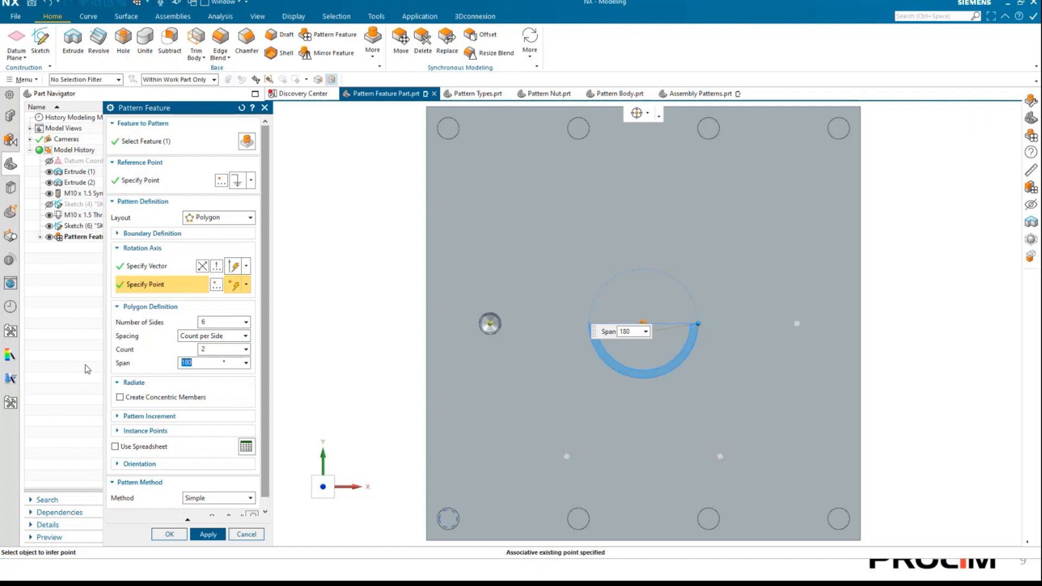
left_click_drag(696, 322, 548, 327)
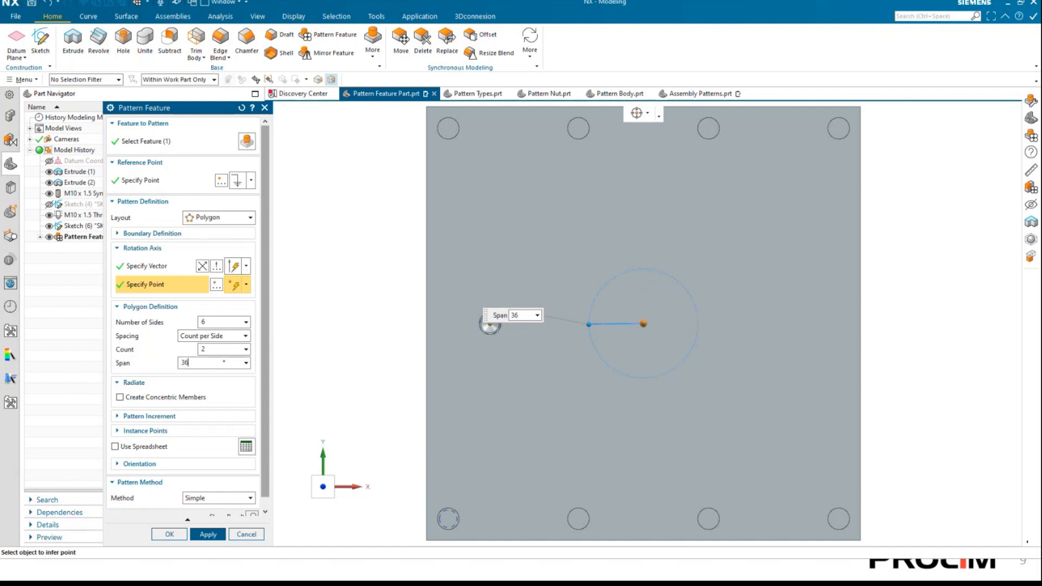
type("360")
key("Tab")
left_click(205, 349)
double_click(211, 347)
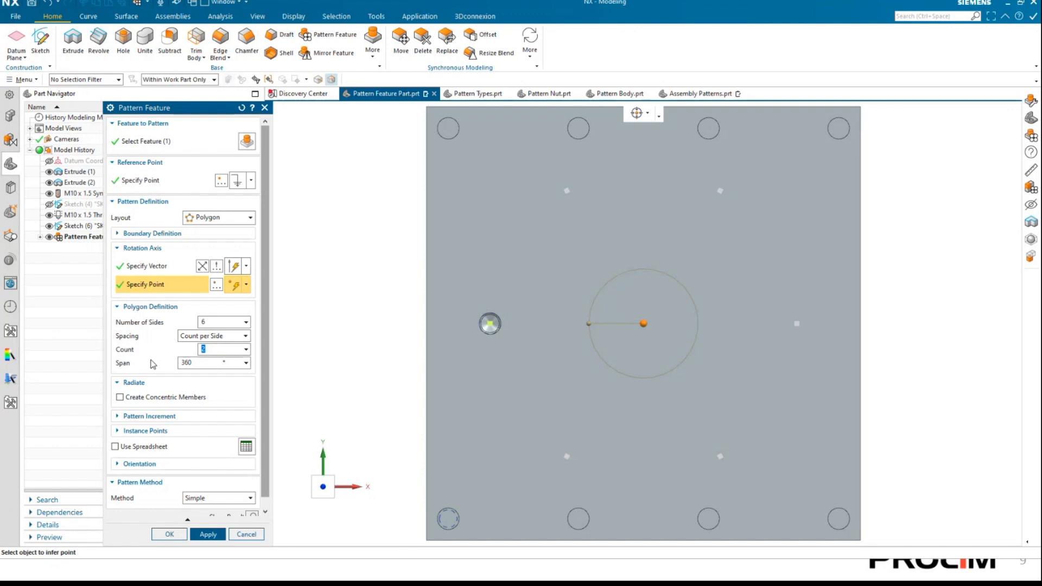
type("4")
key("Tab")
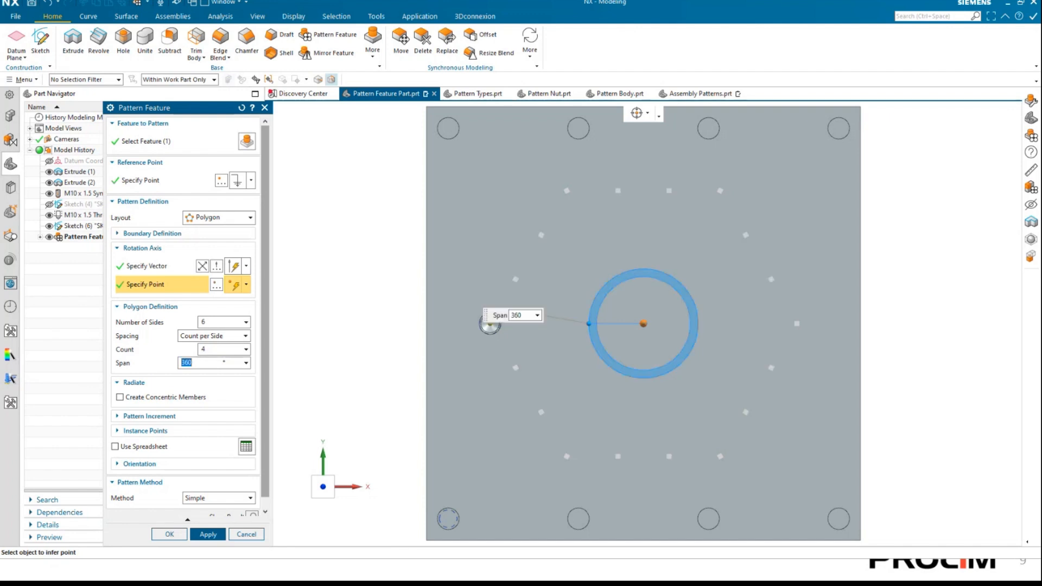
Preview the six-sided hole pattern on the plate, and discard the polygon pattern.
left_click(252, 516)
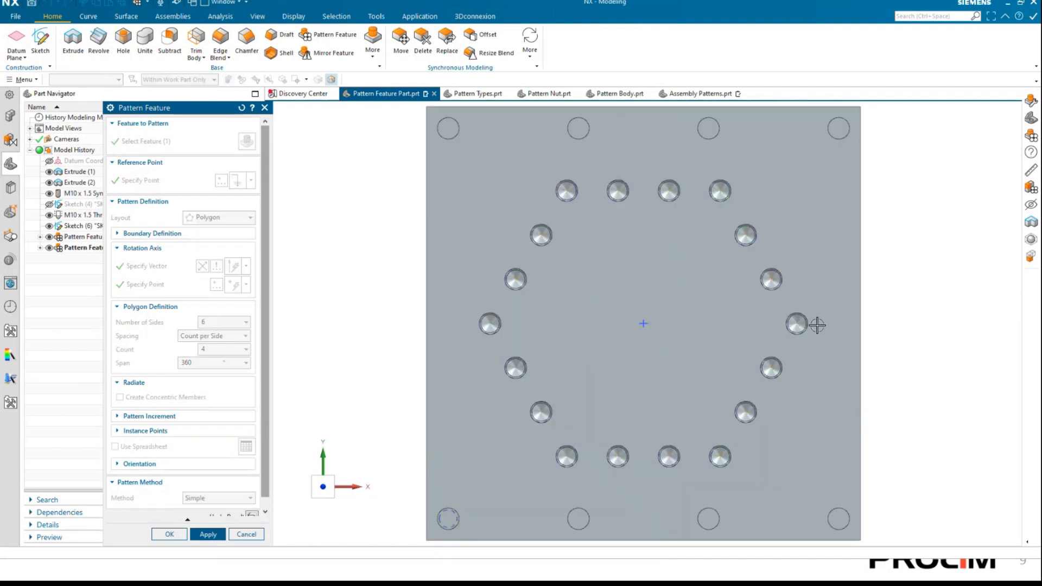
scroll(817, 325, "up", 1)
scroll(667, 291, "down", 3)
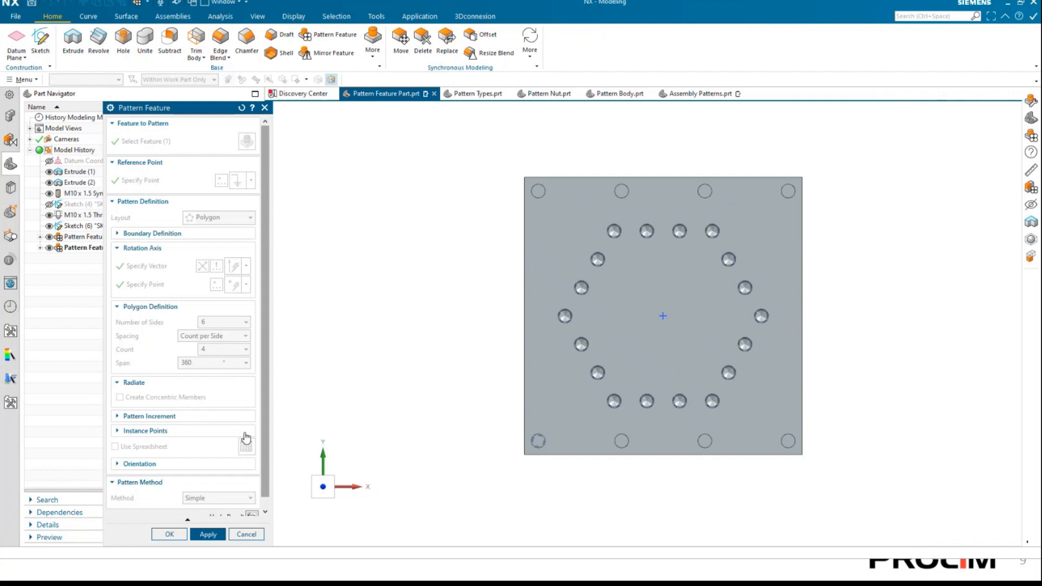
left_click(251, 513)
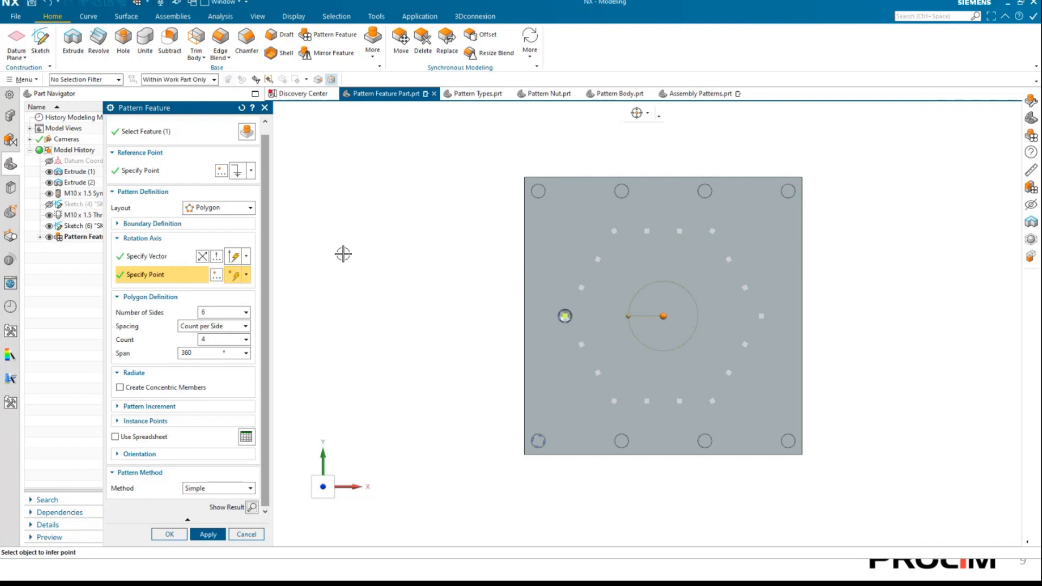
left_click(246, 535)
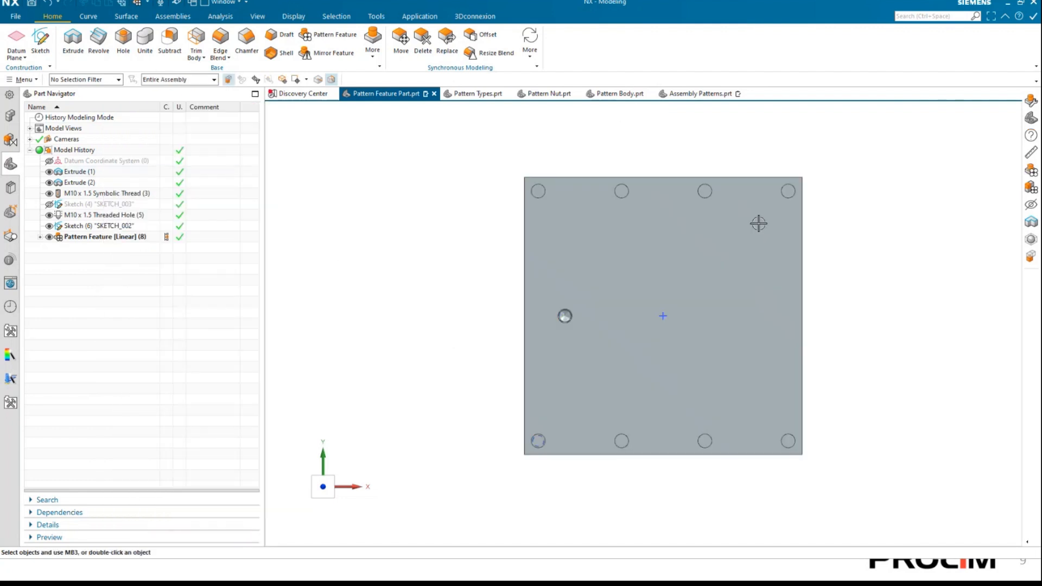
In the Pattern Types part, start a Pattern Feature of the disc's central threaded hole with the Spiral layout.
left_click(478, 94)
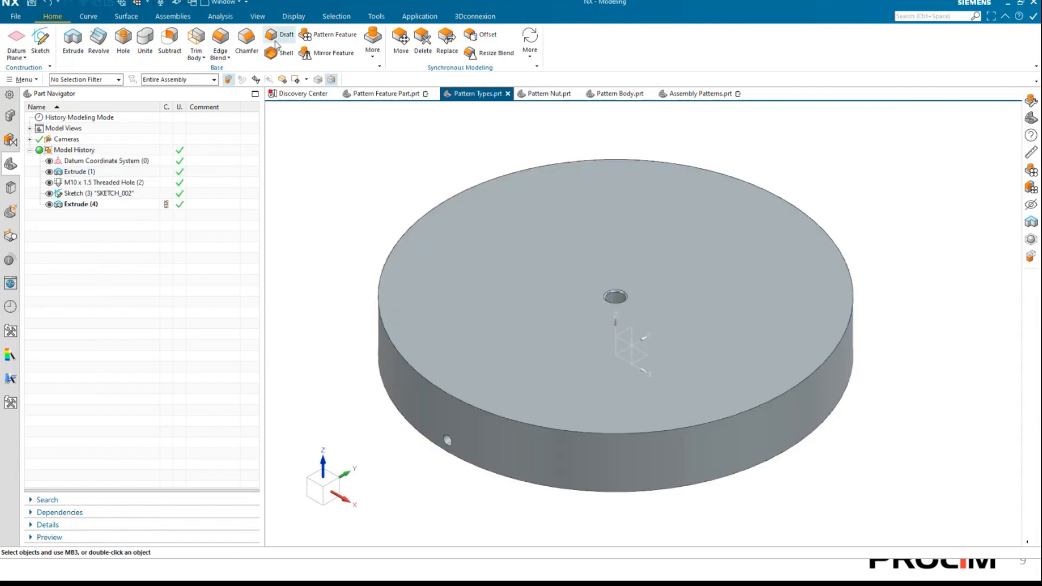
left_click(332, 35)
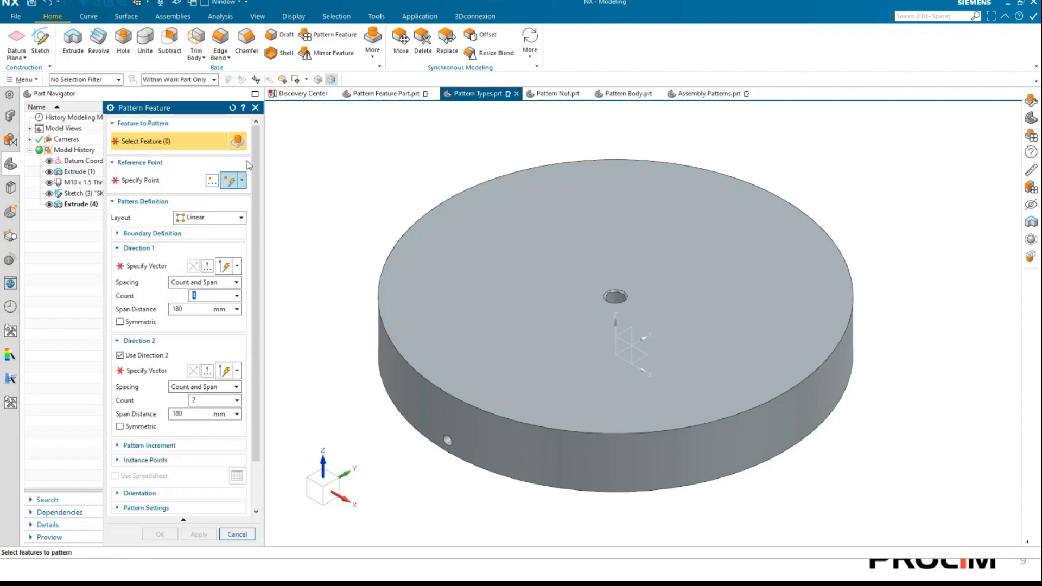
left_click(609, 295)
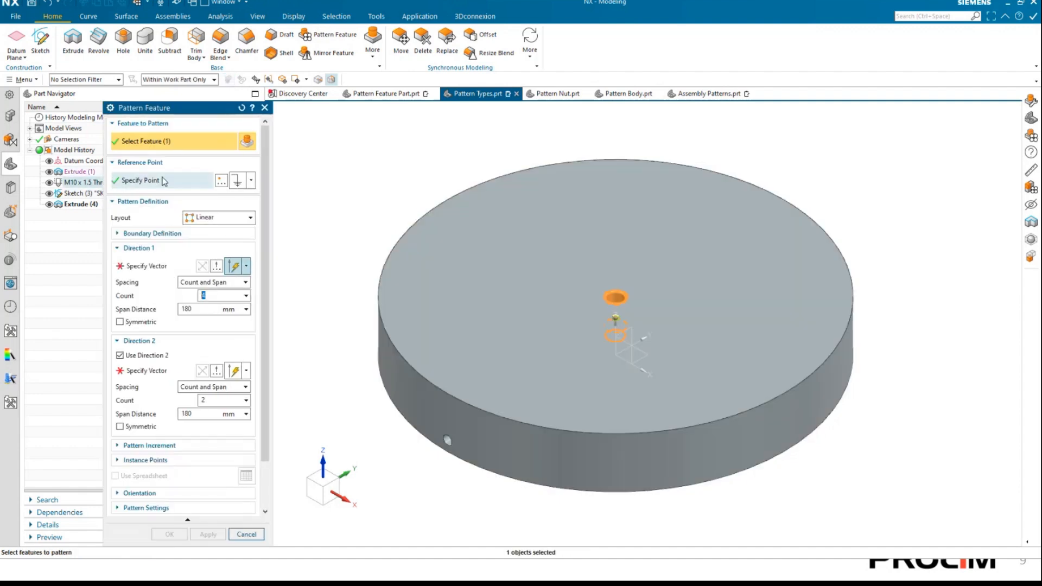
left_click(209, 217)
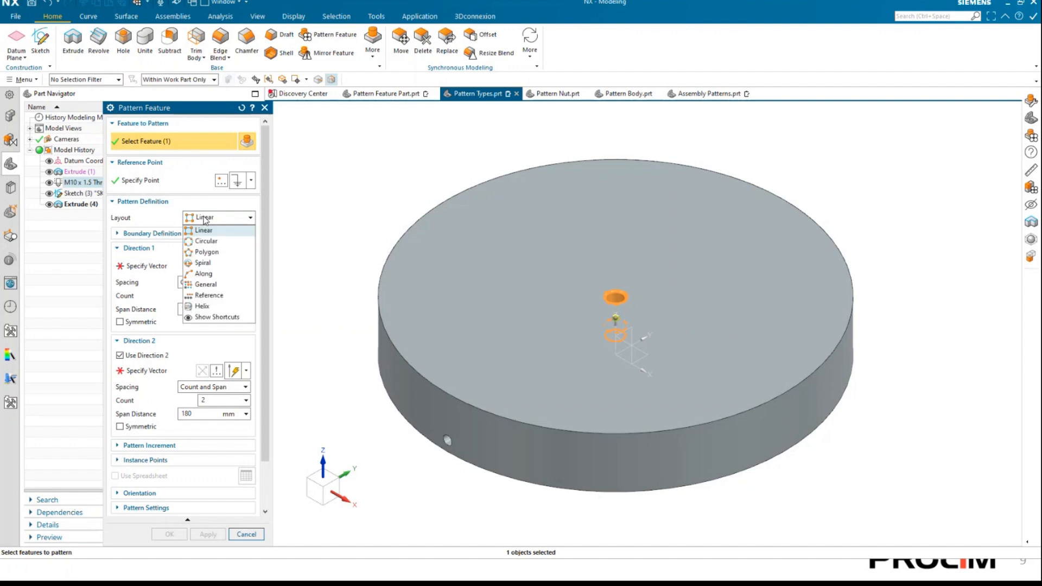
left_click(203, 263)
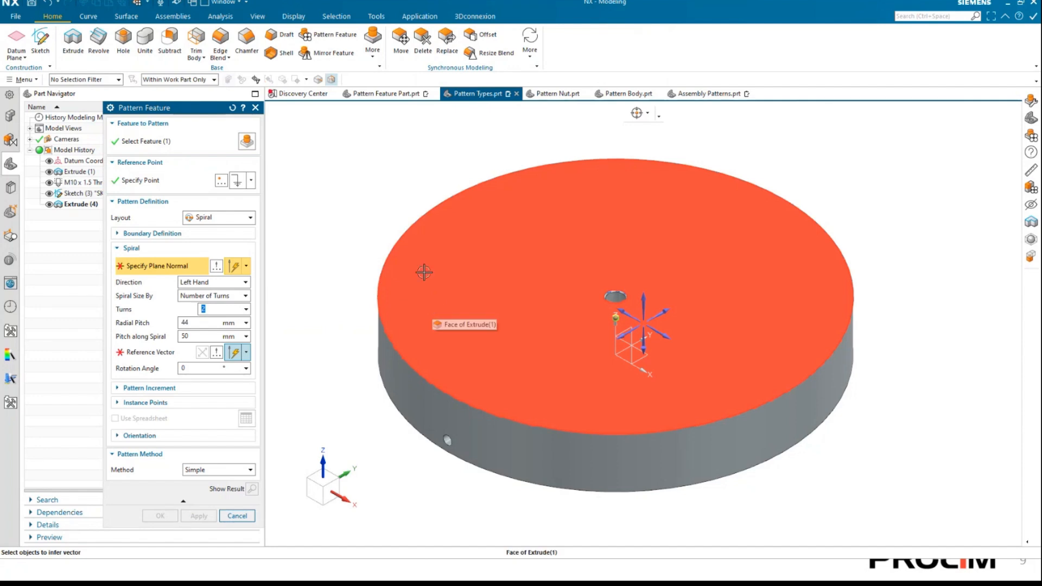
Define the spiral's plane normal from the disc's flat face and its reference vector along the X axis.
left_click(427, 239)
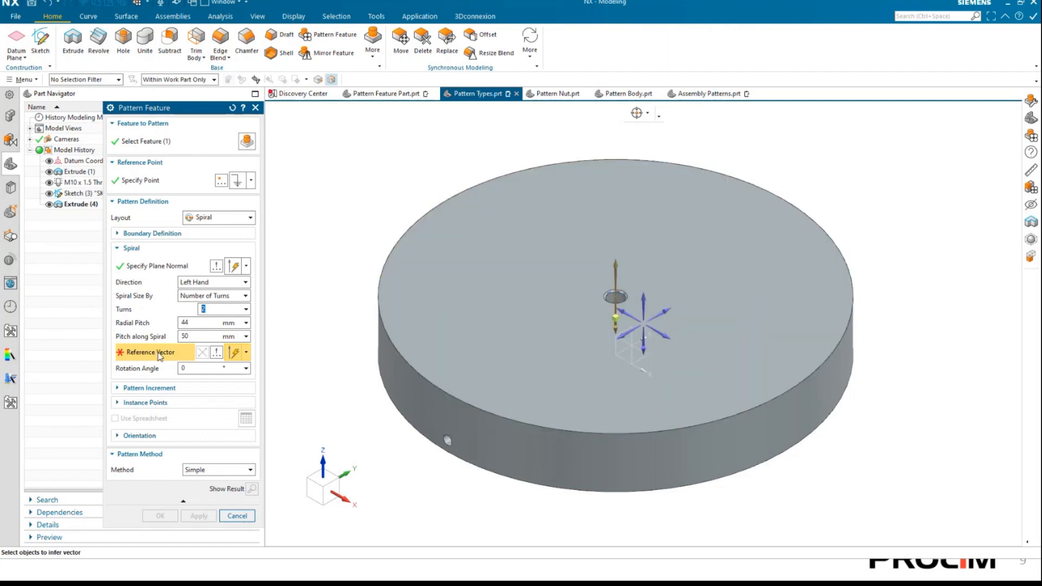
left_click(617, 311)
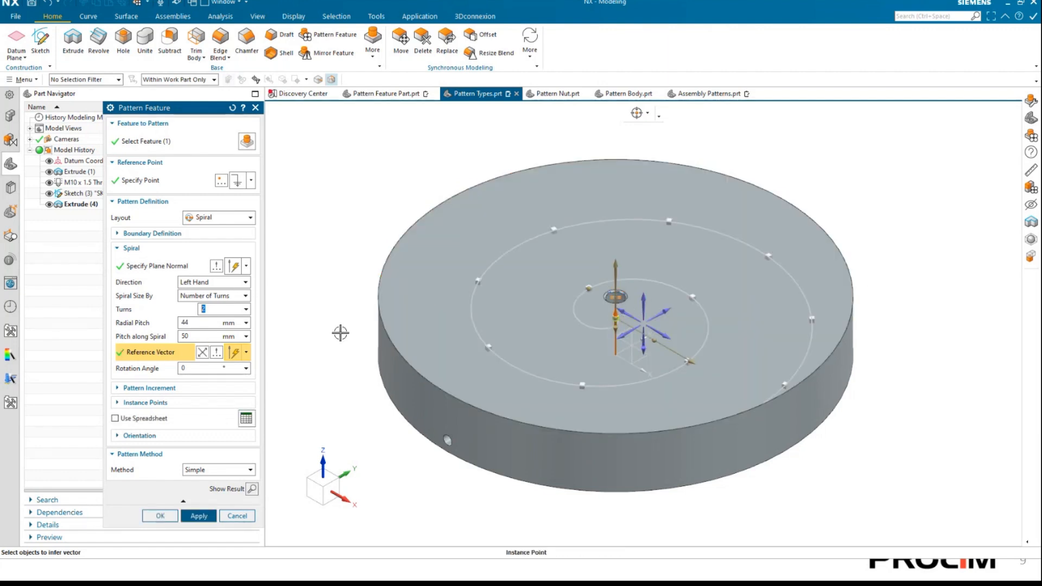
right_click_drag(265, 290, 300, 172)
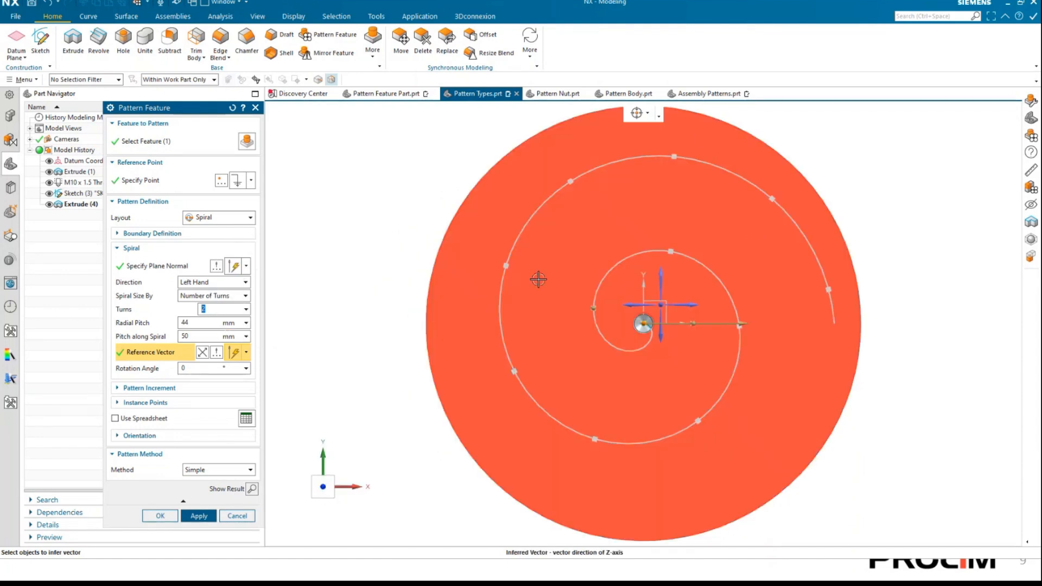
Change the spiral's direction to Right Hand, and return it to Left Hand.
left_click(214, 282)
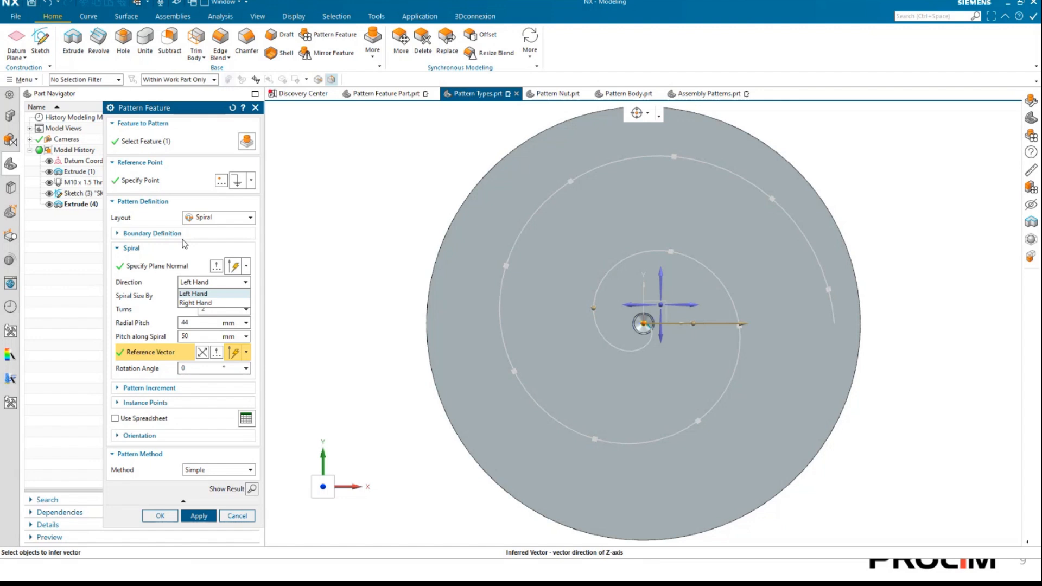
left_click(195, 304)
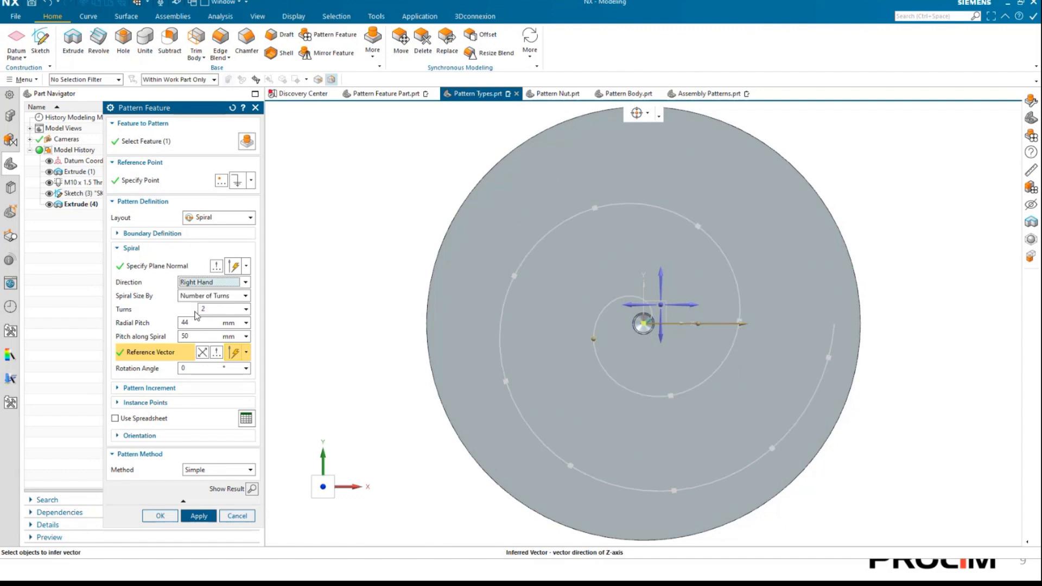
left_click(197, 282)
left_click(203, 302)
Size the spiral by Total Angle, and return it to Number of Turns.
left_click(224, 296)
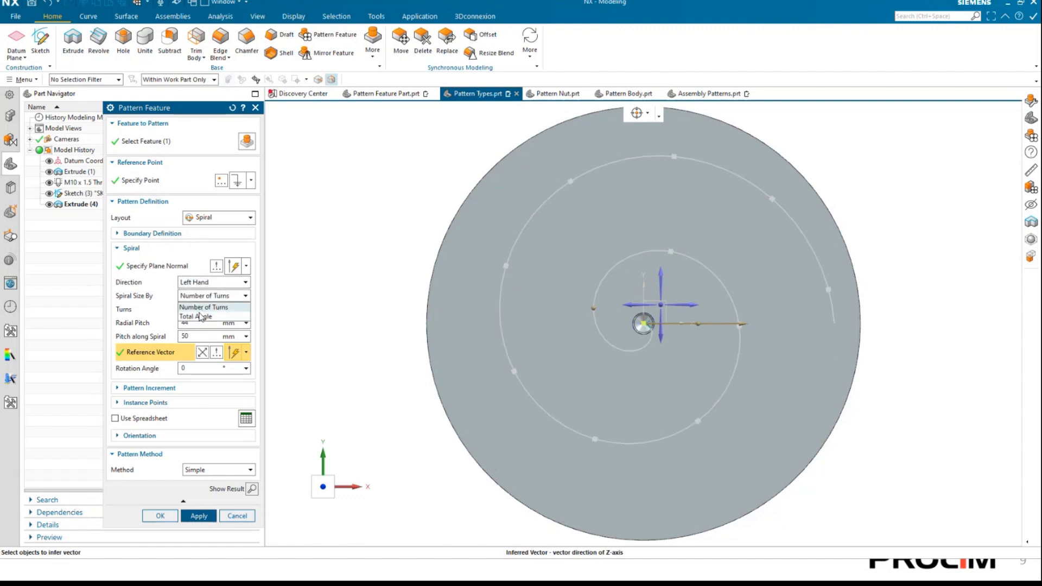
left_click(201, 317)
left_click(210, 293)
left_click(208, 308)
Try 3 turns for the spiral, and set the number of turns back to 2.
left_click(220, 310)
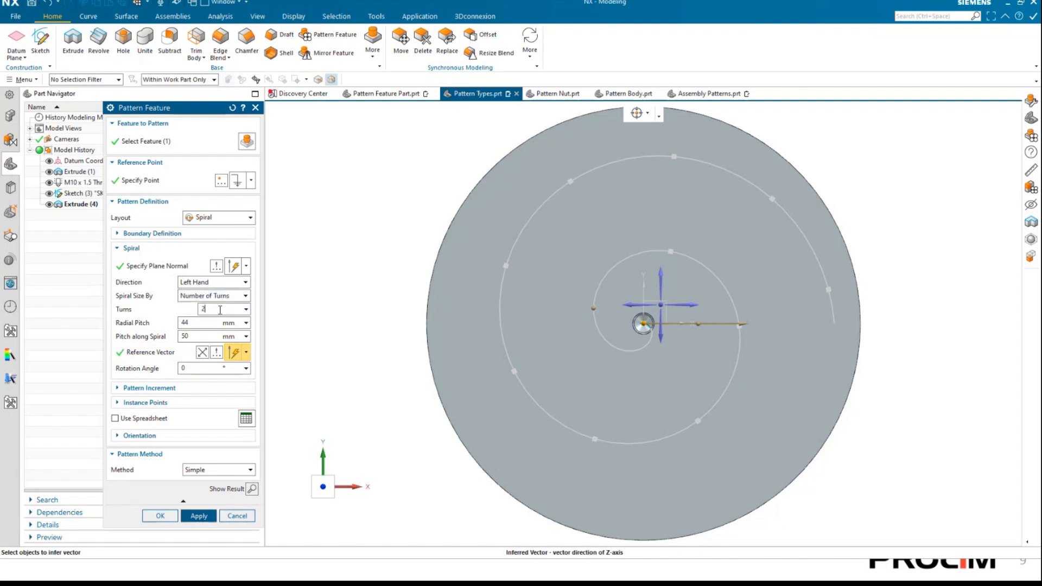
double_click(203, 309)
key("Tab")
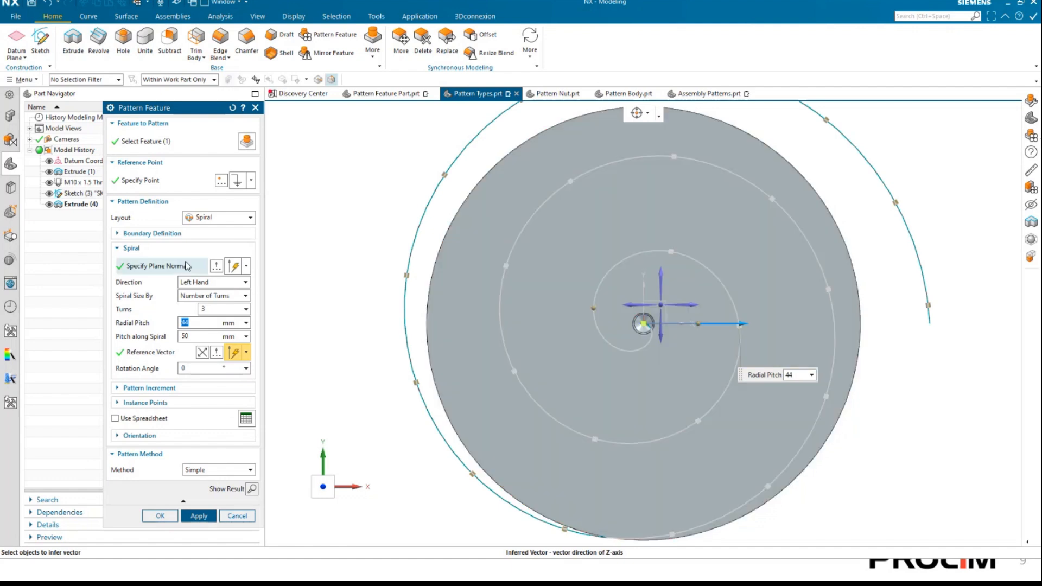
left_click(227, 307)
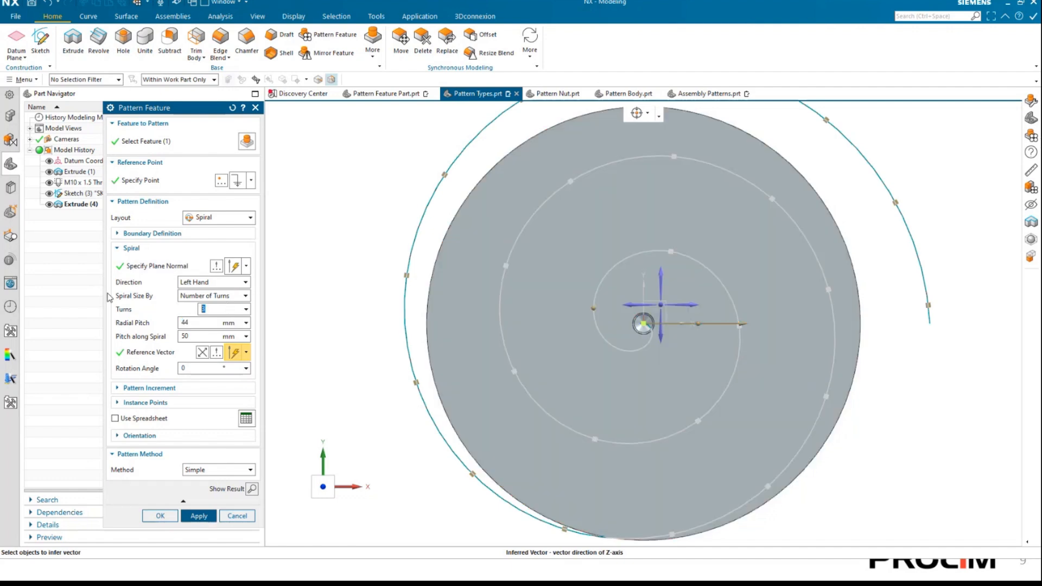
key("Tab")
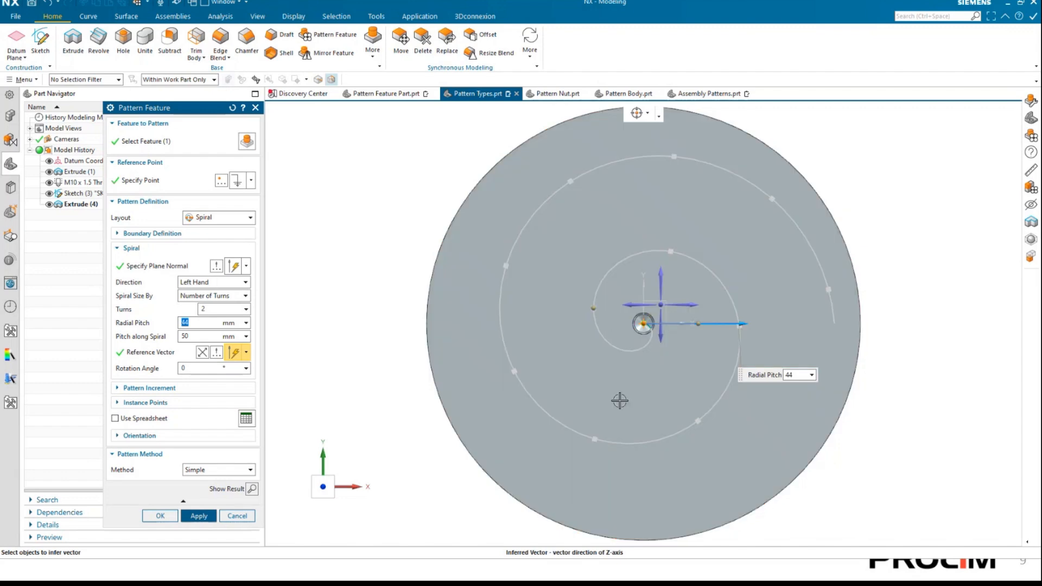
Try a 21 mm radial pitch with 5 turns for the spiral, and set the number of turns back to 2.
left_click_drag(748, 324, 587, 331)
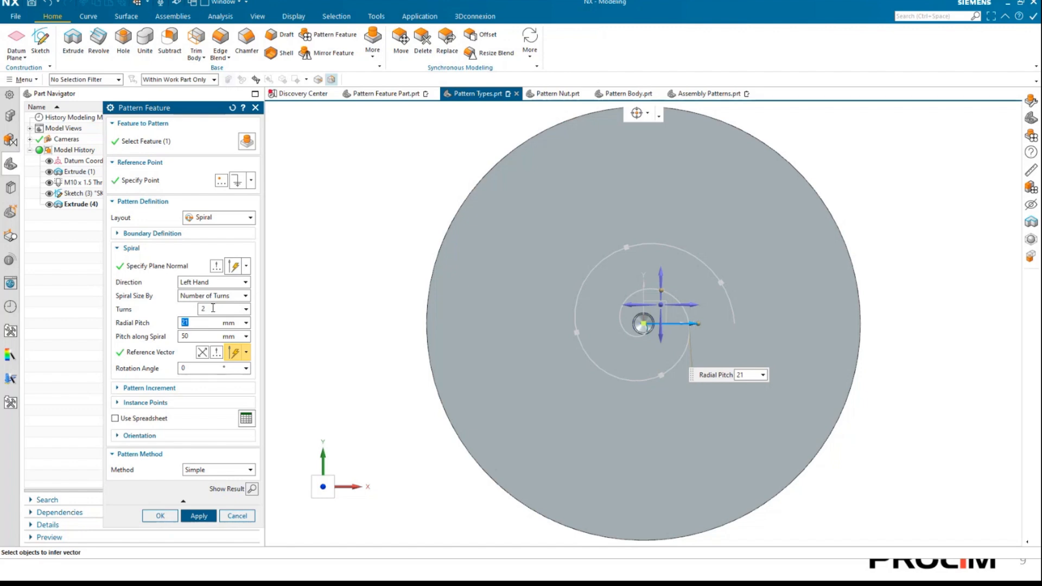
left_click_drag(213, 308, 192, 306)
type("5")
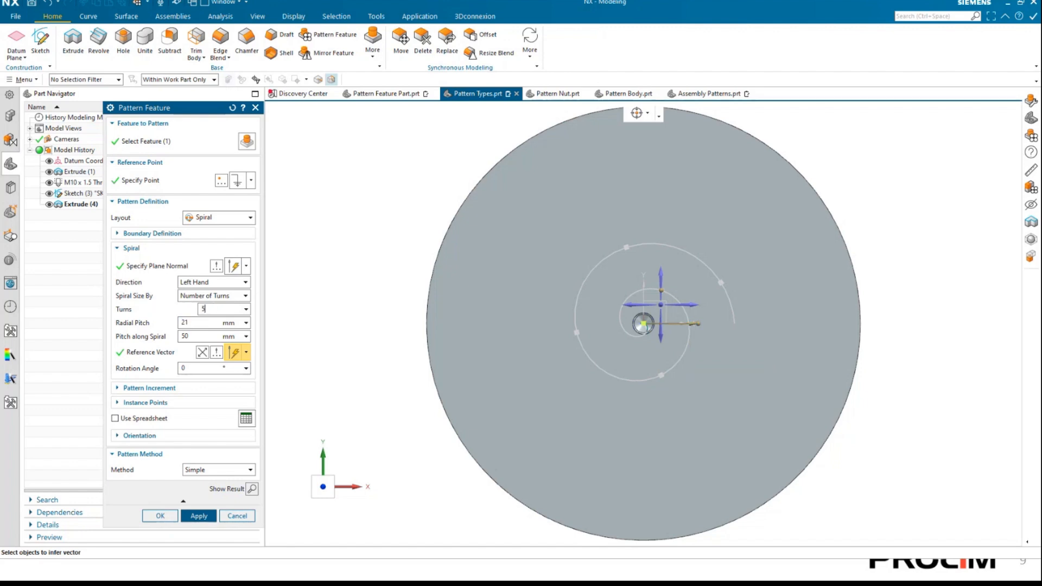
key("Tab")
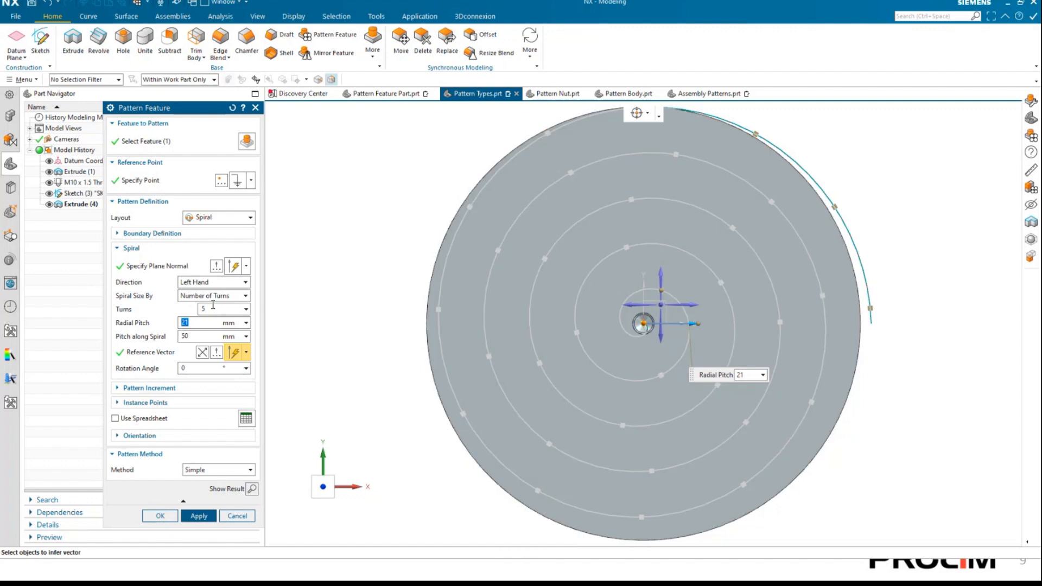
left_click_drag(213, 307, 184, 307)
type("2")
key("Tab")
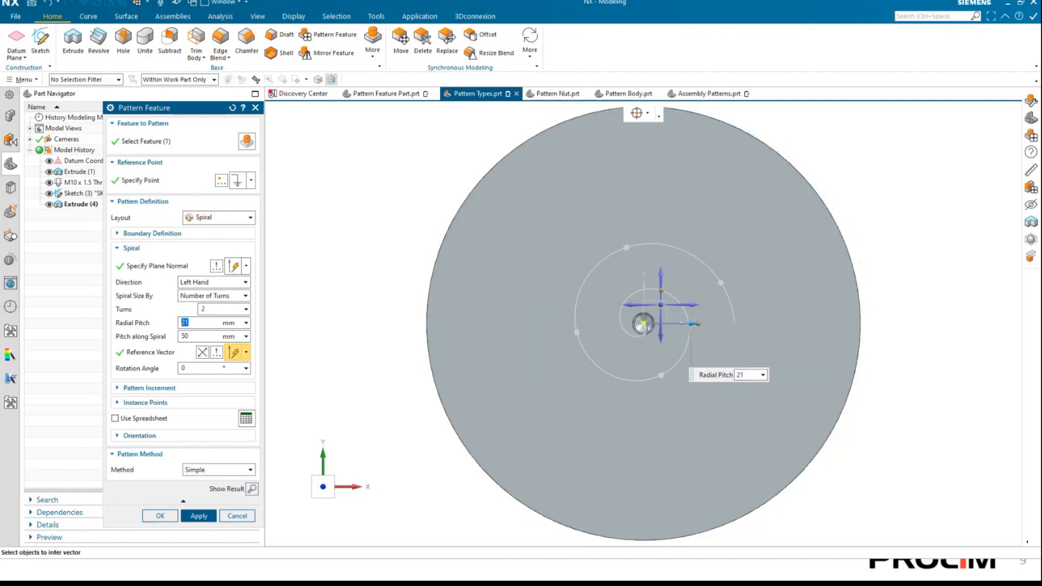
Set the spiral's radial pitch to 40 mm and its pitch along the spiral to 25 mm.
type("40")
key("Tab")
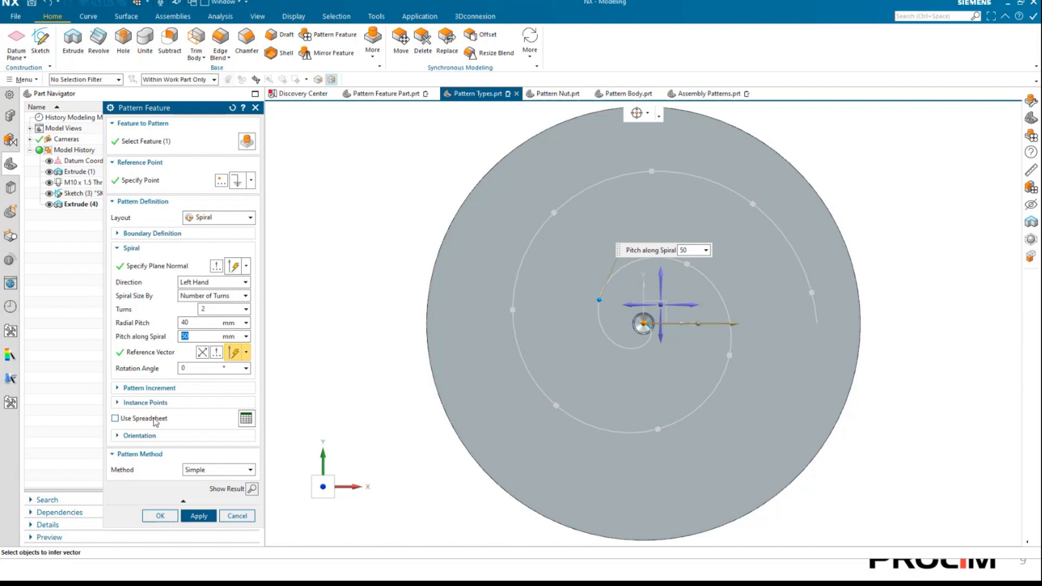
key("Return")
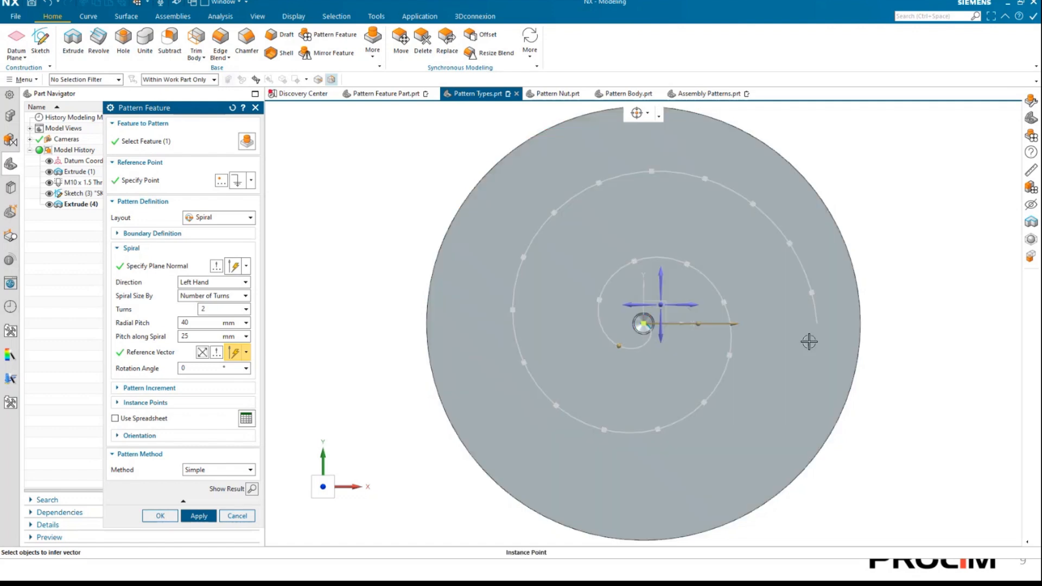
Preview the result of the spiral hole pattern, apply it and close the Pattern Feature command.
left_click(252, 489)
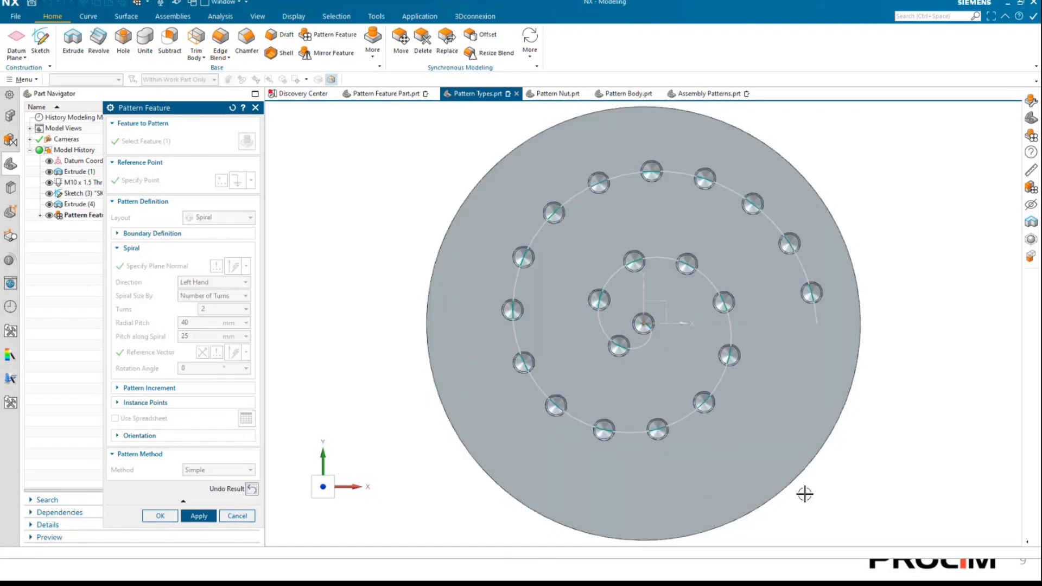
left_click(197, 516)
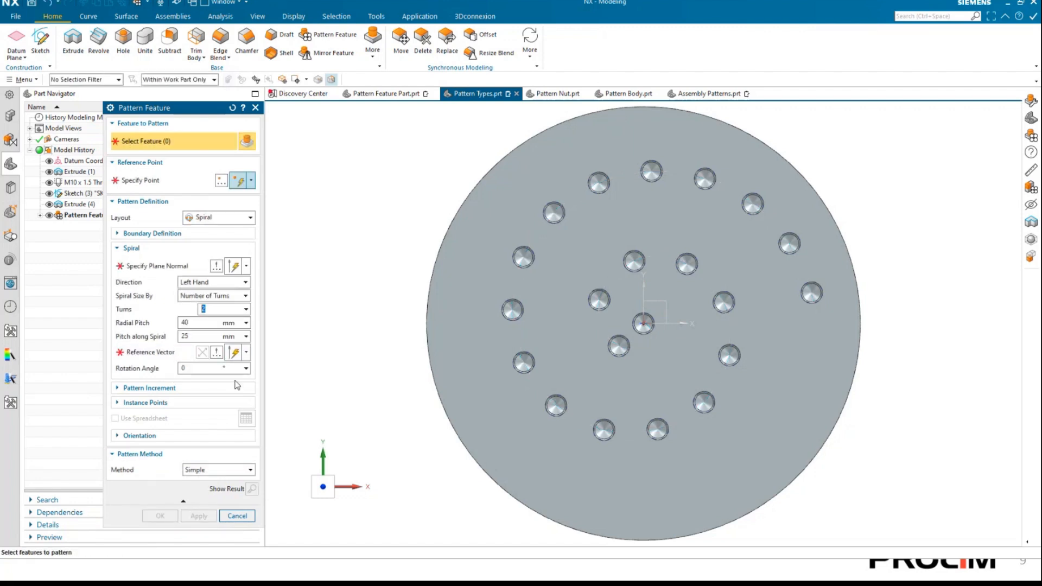
left_click(203, 369)
left_click(237, 517)
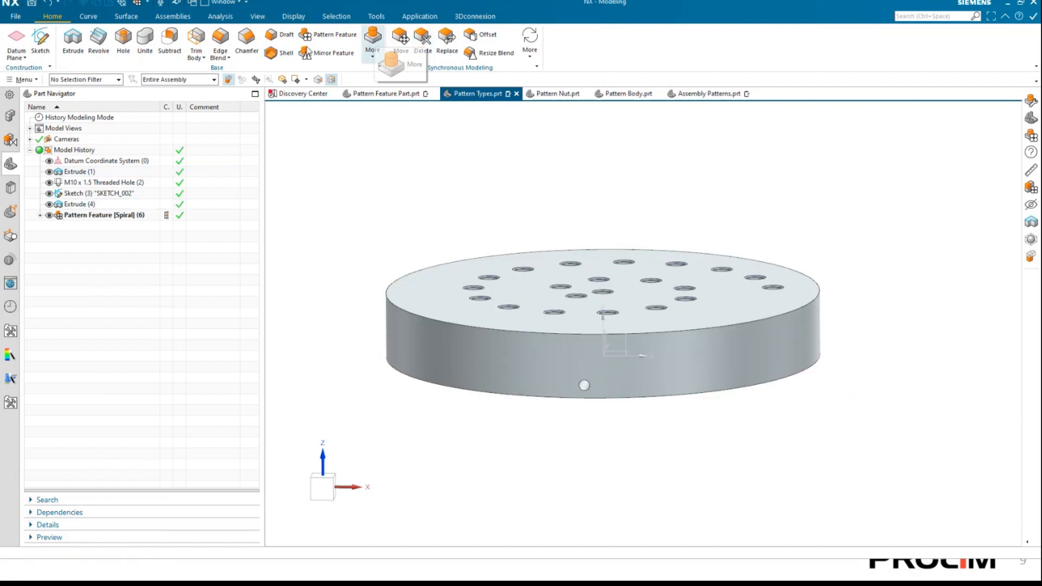
Start a pattern feature of the small hole in the disc's cylindrical side and choose the Helix layout.
left_click(315, 36)
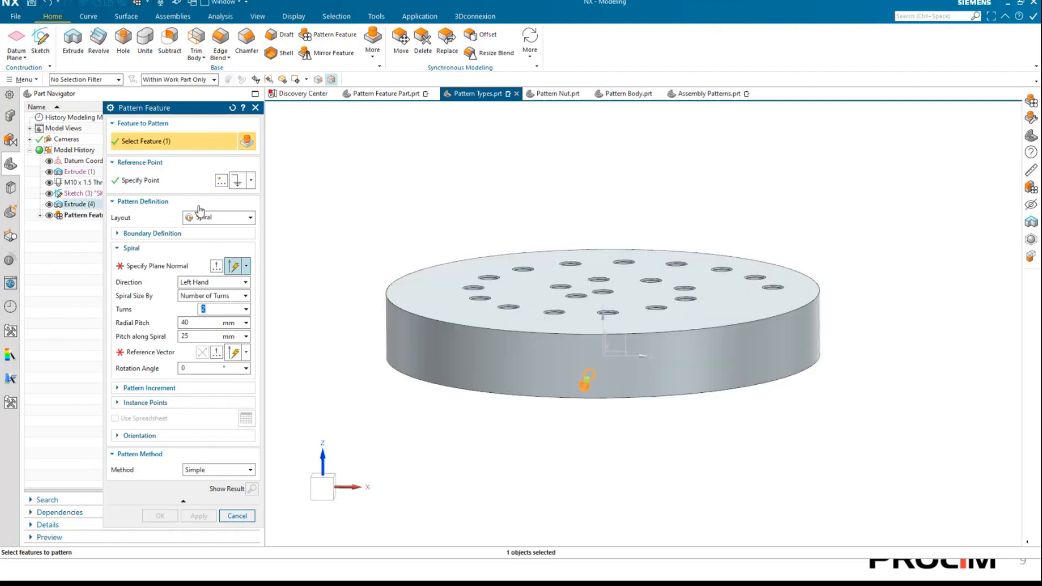
left_click(217, 218)
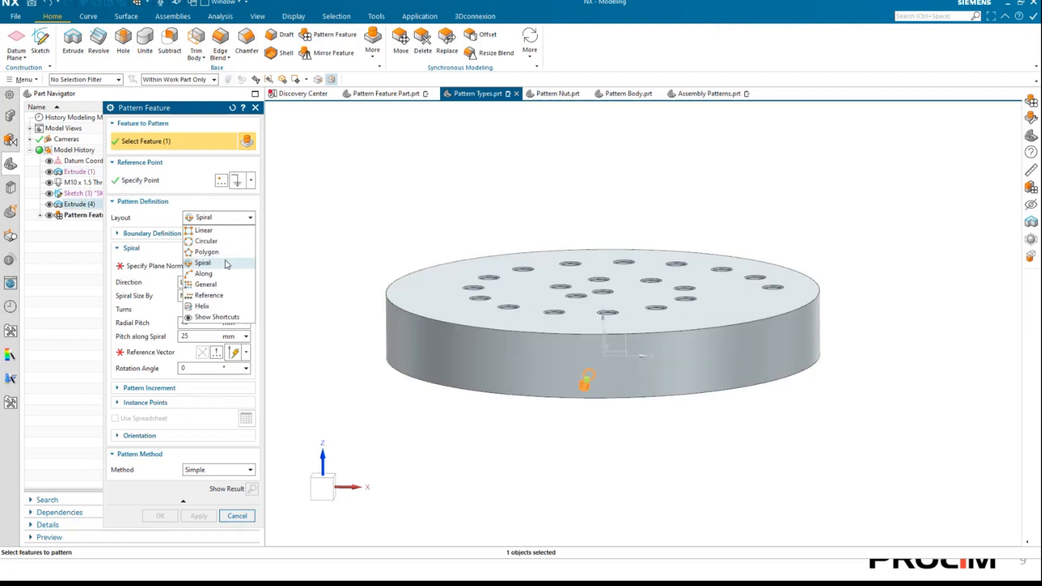
left_click(220, 308)
Define the helix's rotation axis vector from the disc's flat upper face.
scroll(610, 432, "up", 2)
scroll(610, 433, "up", 1)
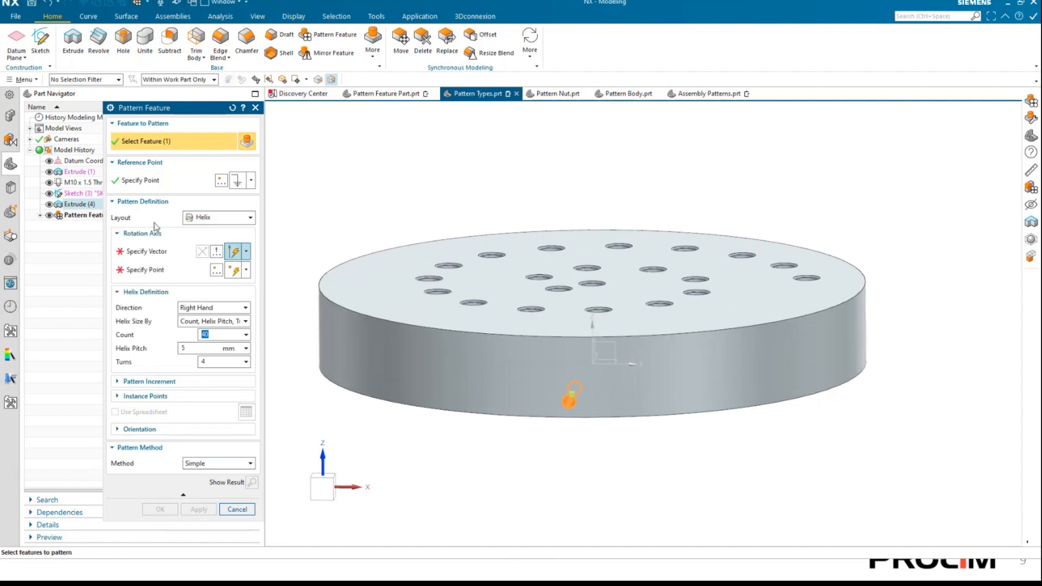
left_click(147, 255)
middle_click_drag(677, 335, 646, 311)
left_click(645, 312)
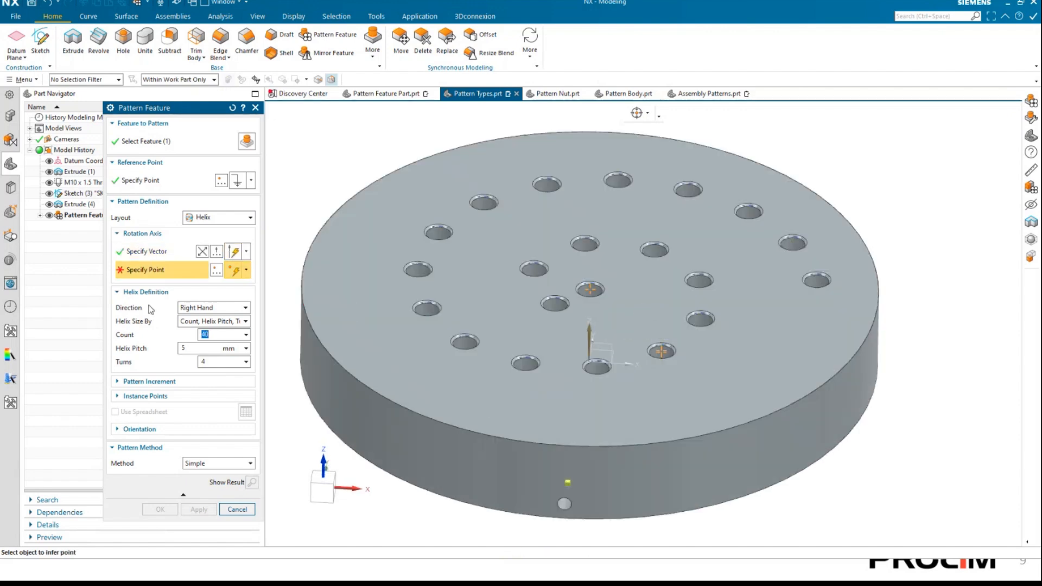
Enable Arc Center snapping and set the rotation axis point at the centre of the disc's lower circular edge.
middle_click_drag(561, 339, 581, 265)
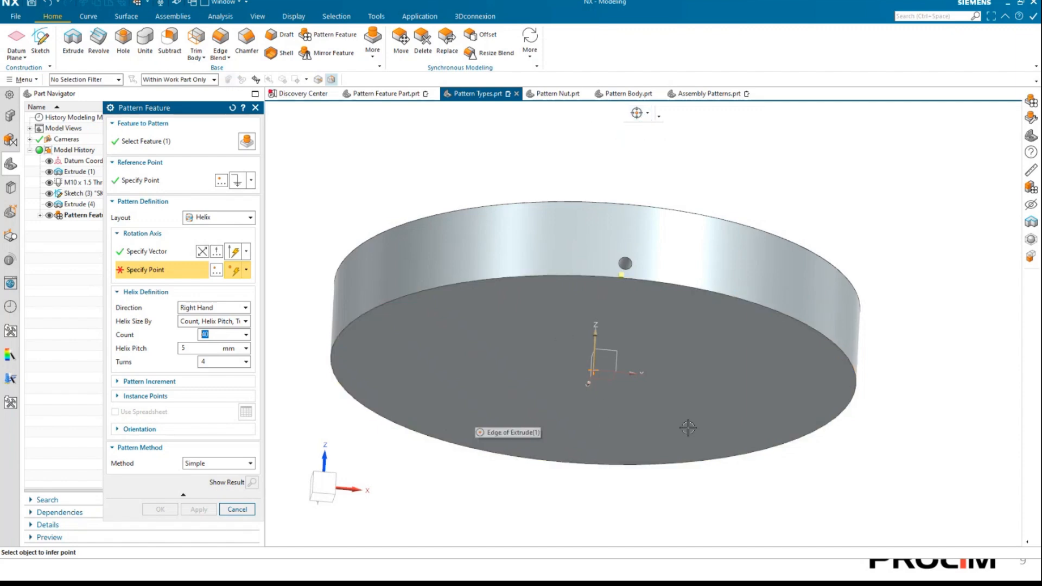
left_click(647, 113)
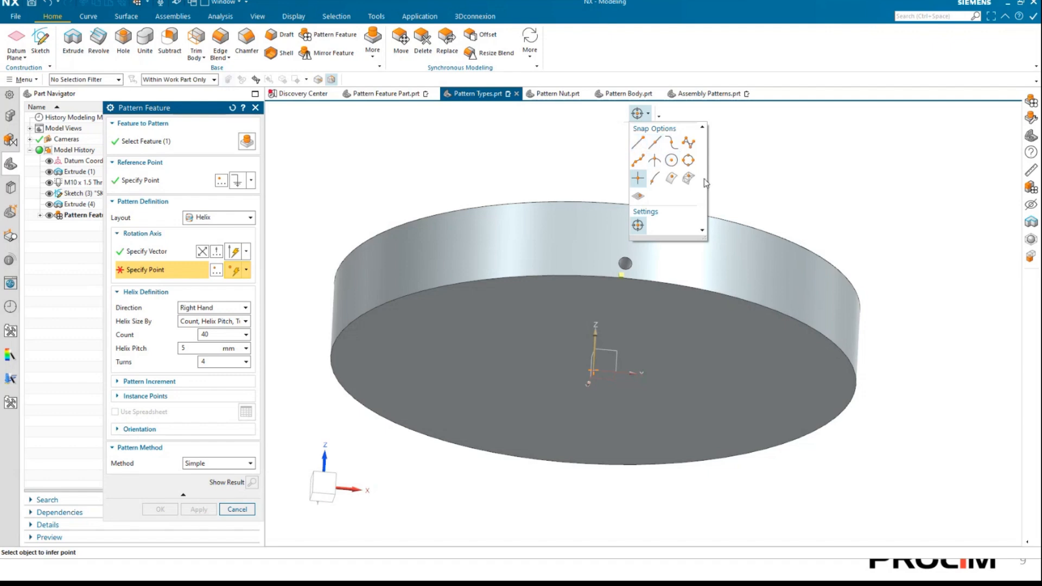
left_click(693, 165)
middle_click_drag(763, 270, 840, 295)
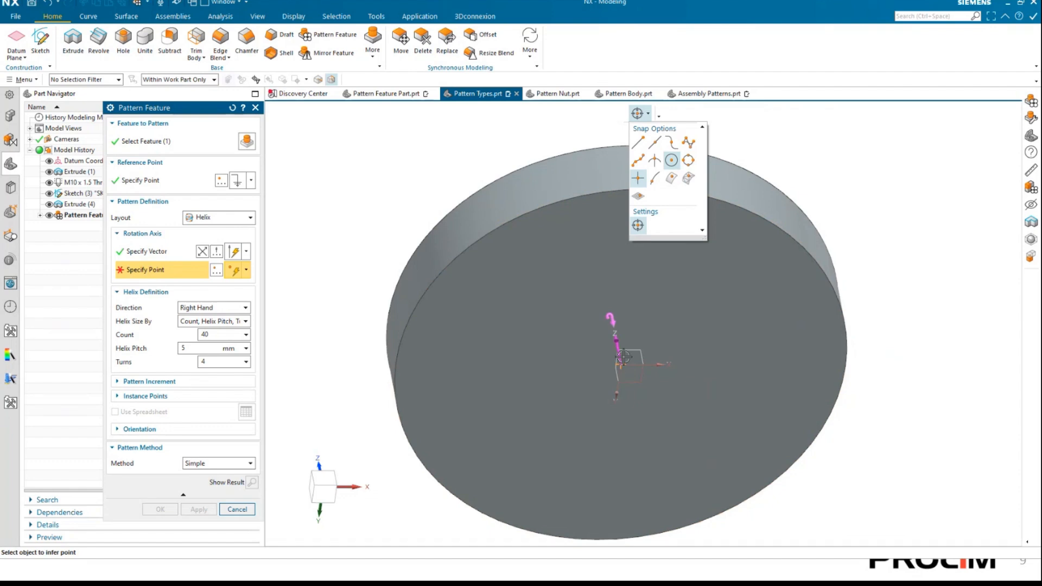
left_click(814, 279)
Change the helix's direction to Left Hand, and return it to Right Hand.
middle_click_drag(595, 353, 549, 307)
right_click(472, 264)
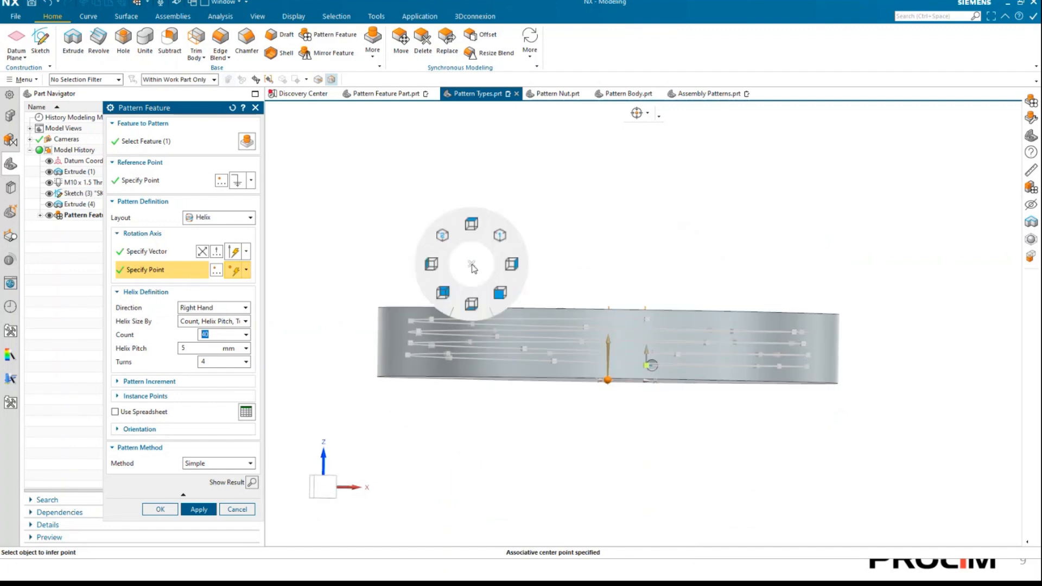
left_click(512, 263)
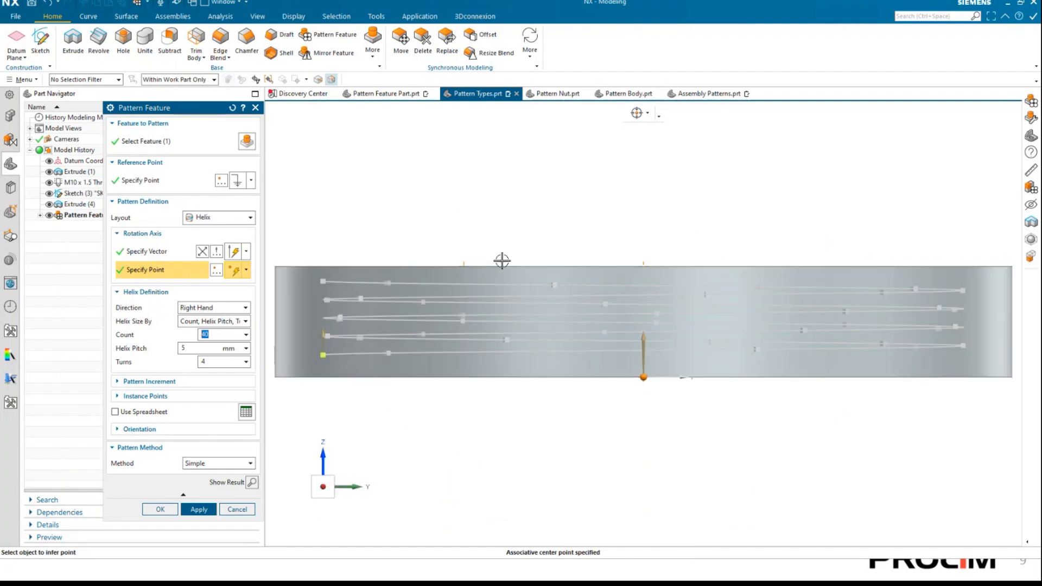
right_click(472, 222)
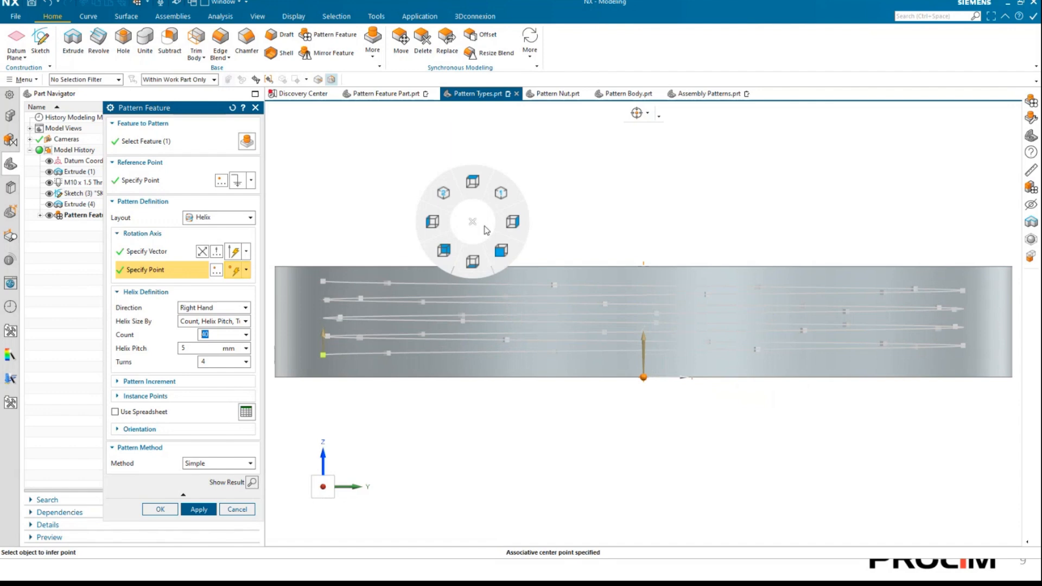
left_click(501, 251)
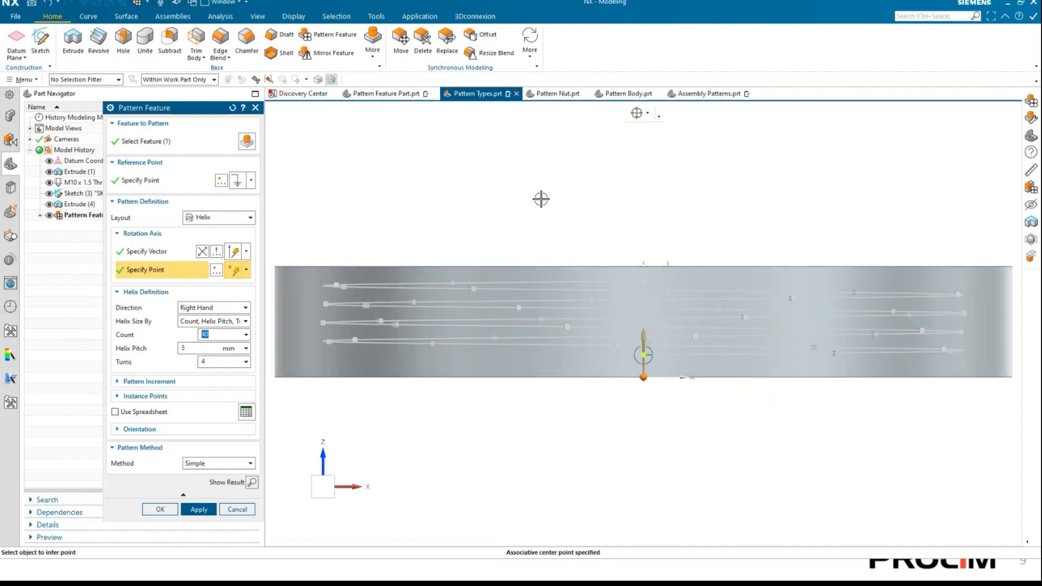
left_click(186, 306)
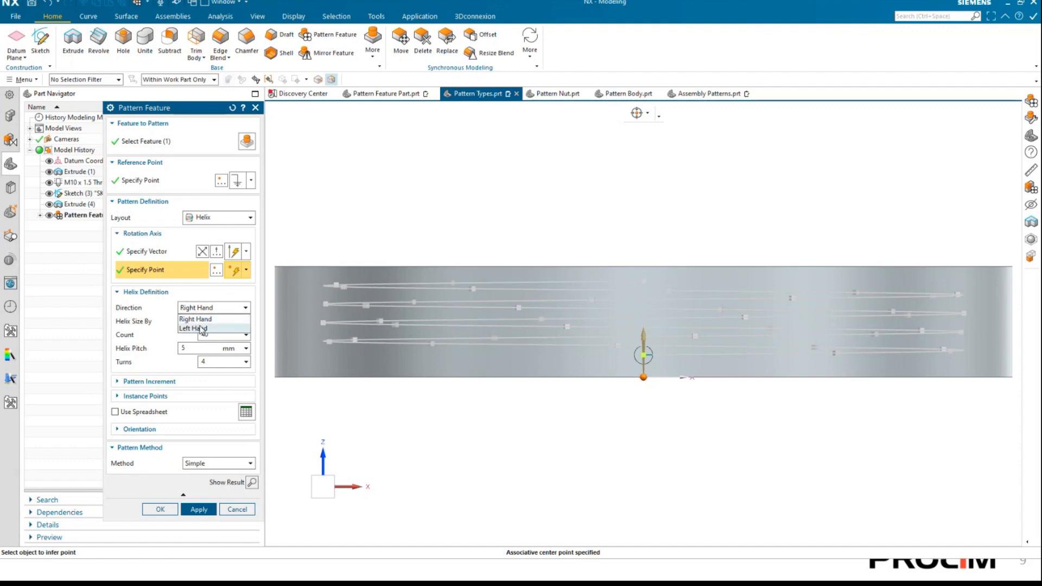
left_click(202, 329)
left_click(201, 308)
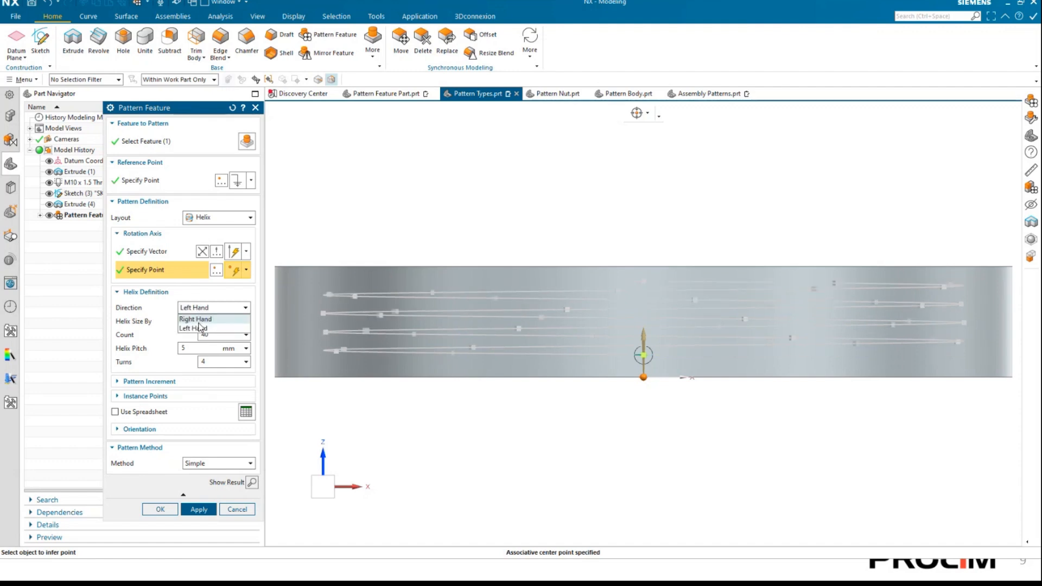
left_click(198, 321)
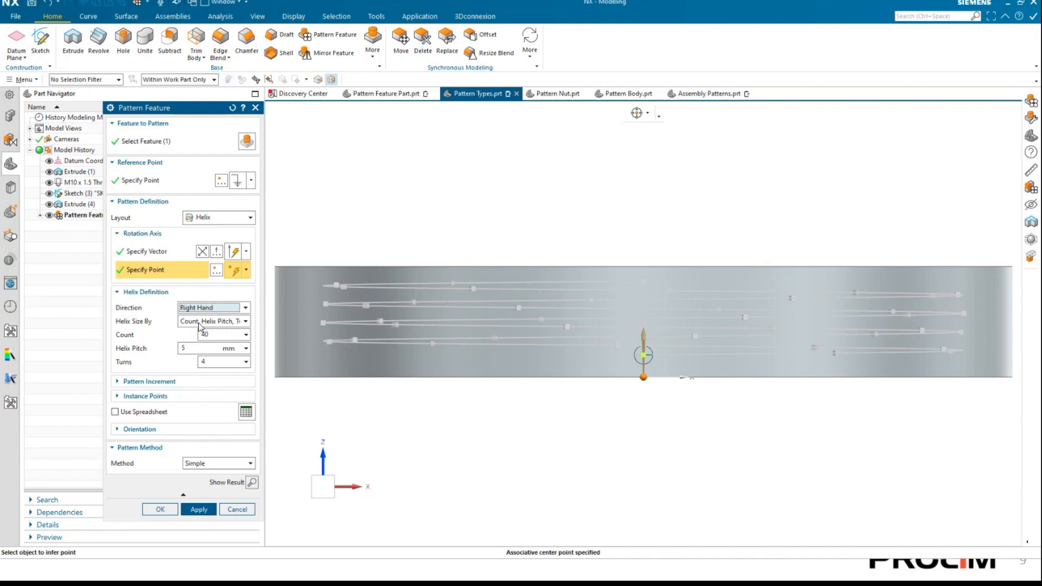
Widen the Pattern Feature dialog and examine the helix sizing methods, keeping Count, Helix Pitch, Turns.
left_click(245, 322)
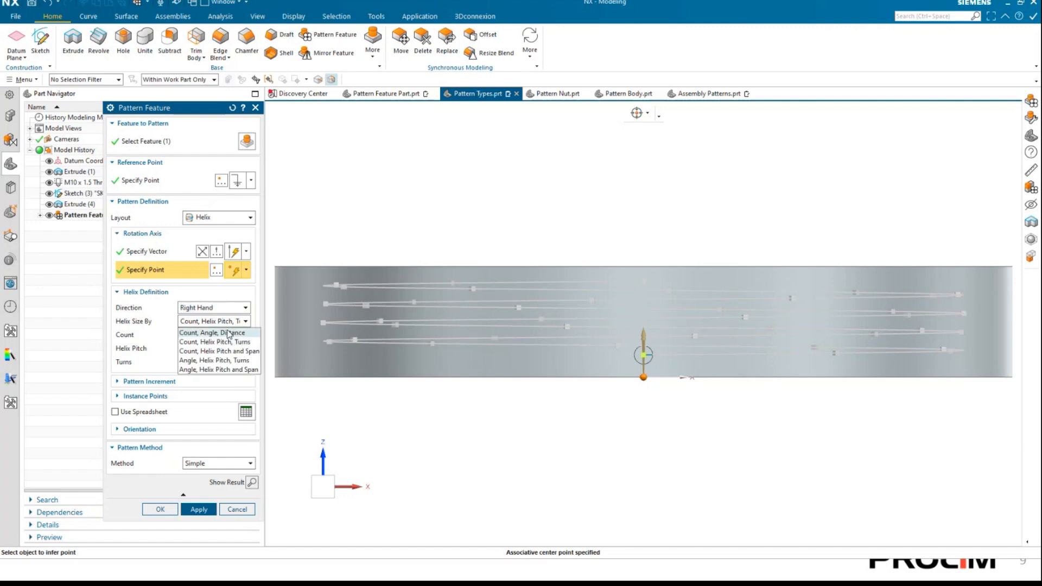
left_click(238, 328)
left_click(245, 323)
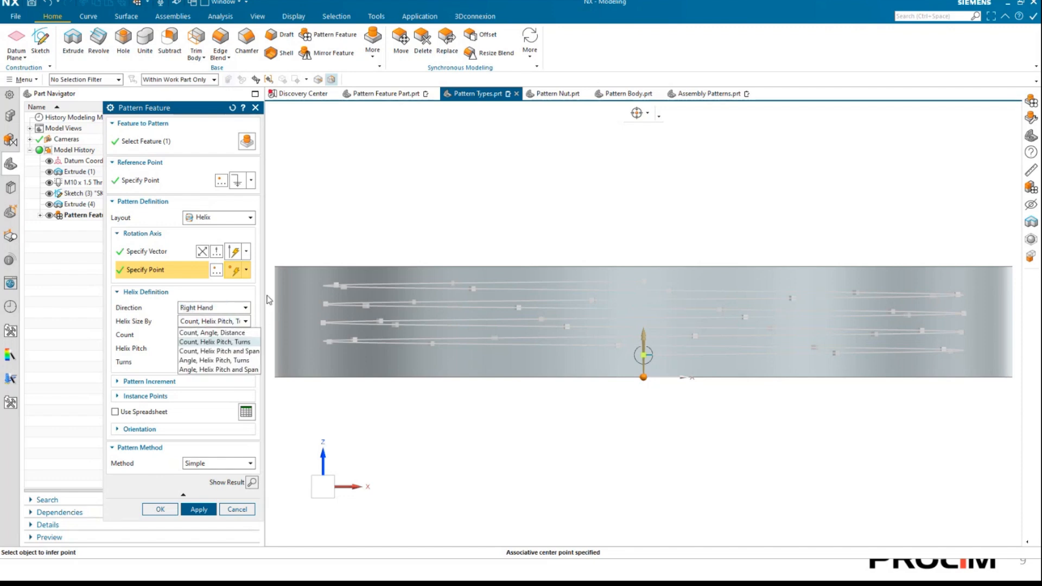
left_click(259, 296)
left_click_drag(265, 294, 329, 299)
left_click_drag(263, 304, 312, 301)
left_click(280, 325)
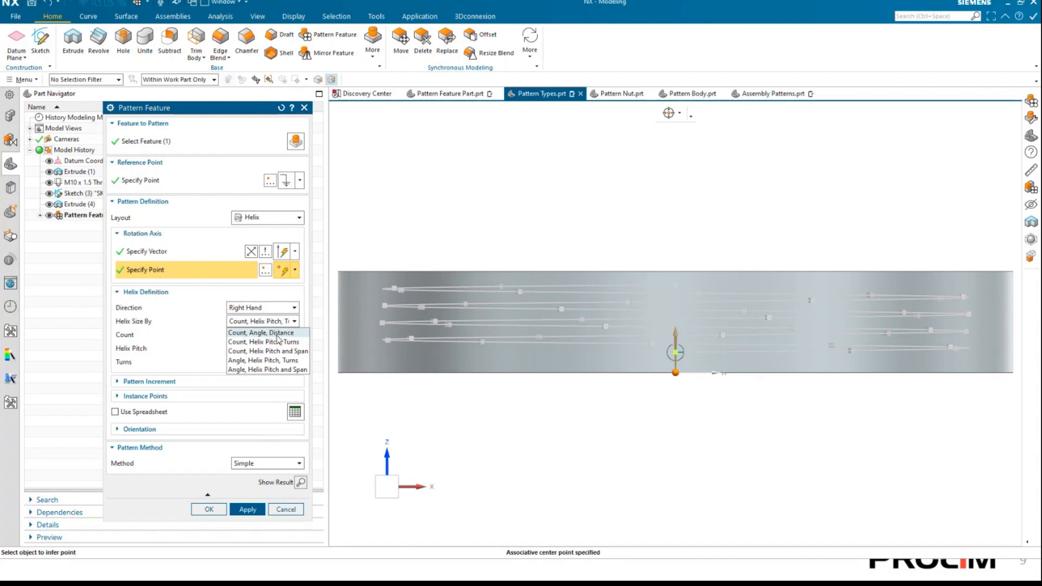
left_click(278, 340)
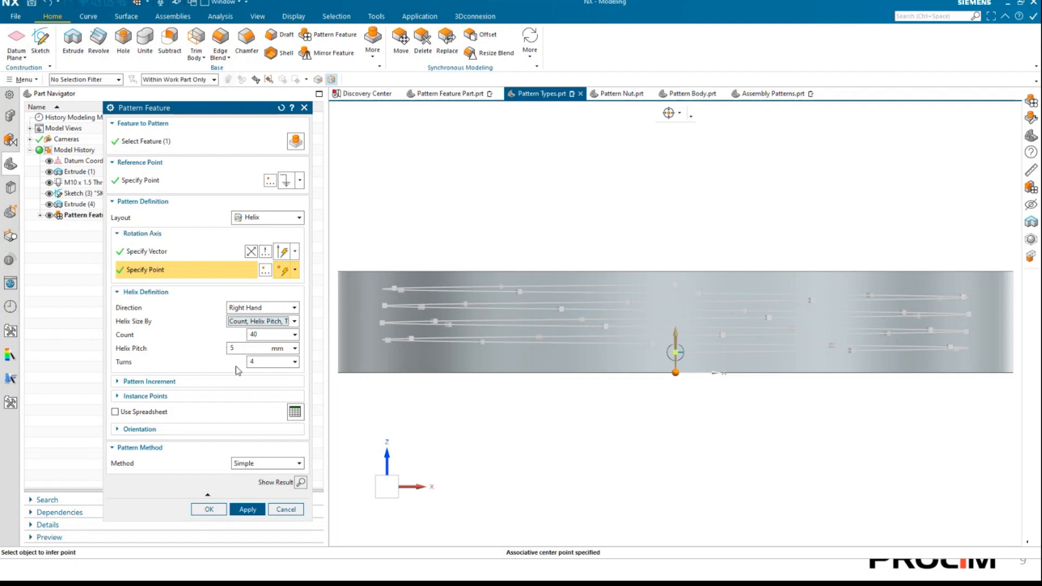
left_click(297, 322)
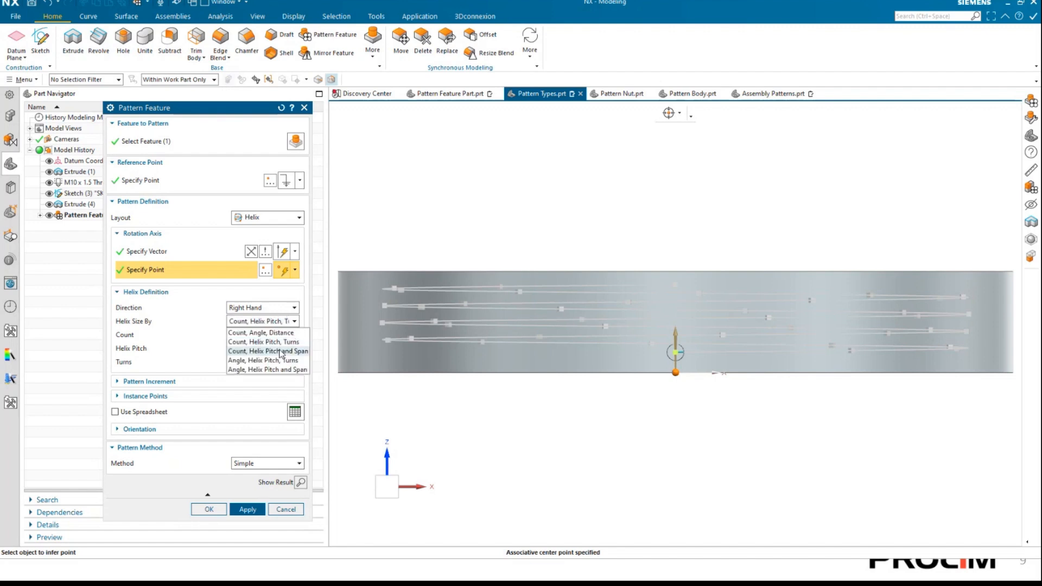
left_click(274, 343)
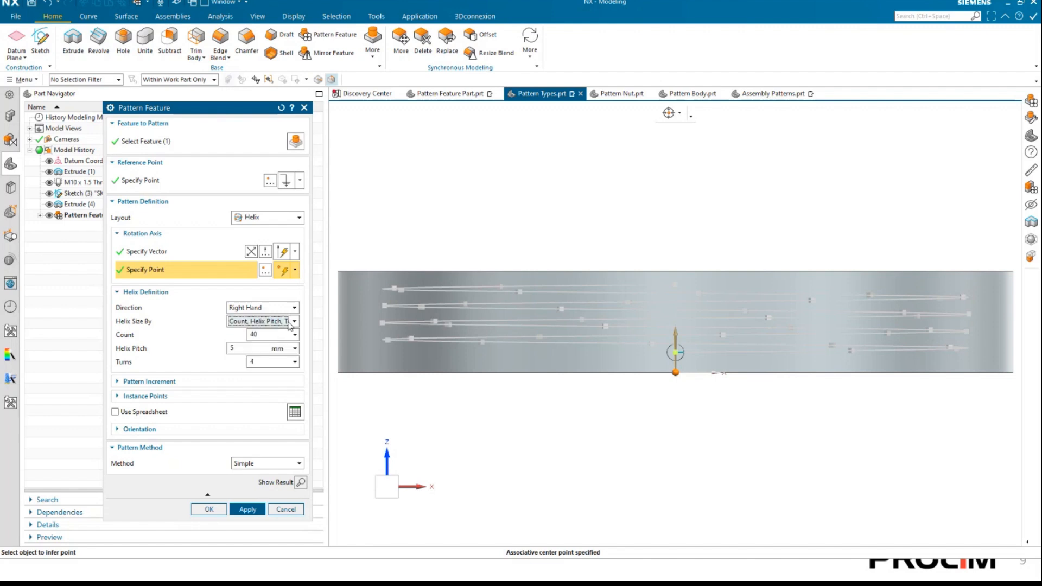
Try sizing the helix by Count, Angle, Distance and by Count, Helix Pitch and Span.
left_click(290, 324)
left_click(280, 333)
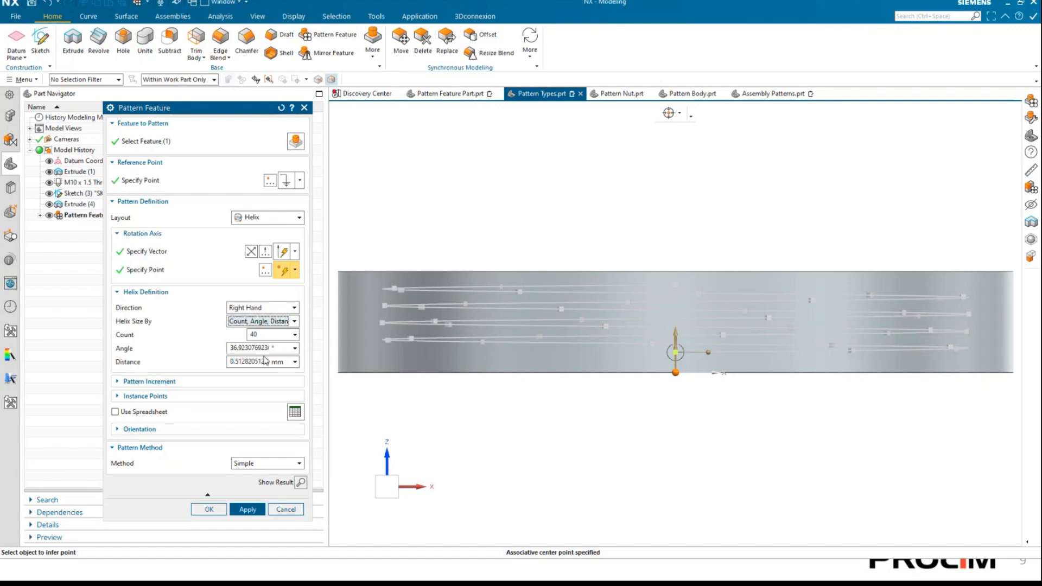
left_click(295, 322)
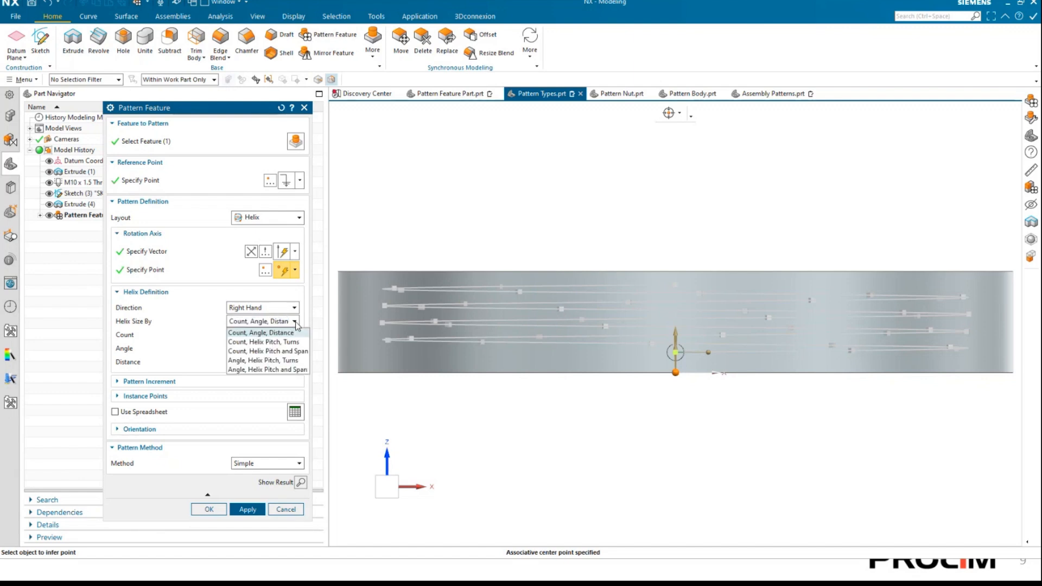
left_click(282, 353)
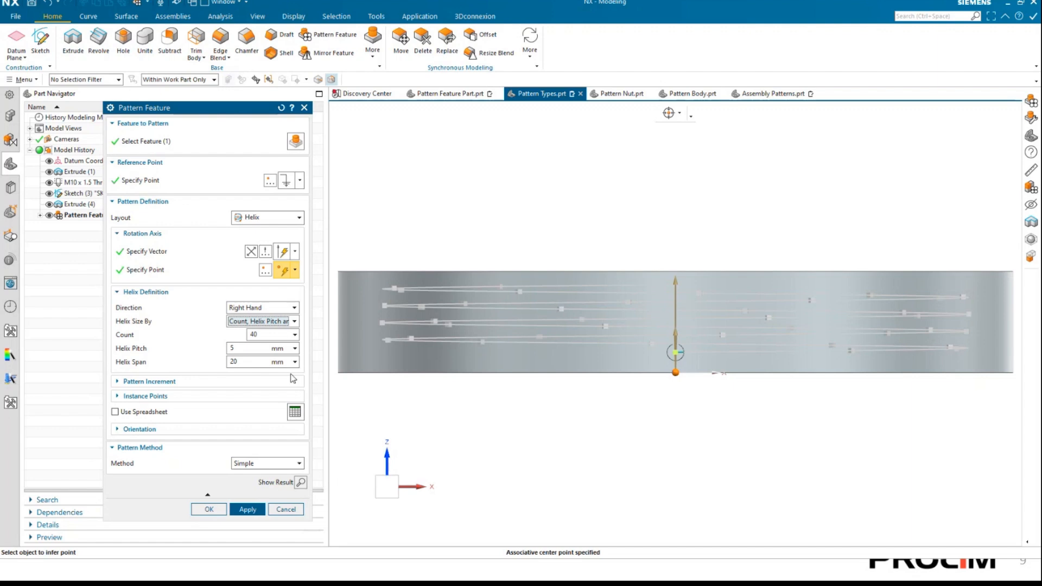
Try sizing the helix by Angle, Helix Pitch and Span and by Angle, Helix Pitch, Turns.
left_click(293, 322)
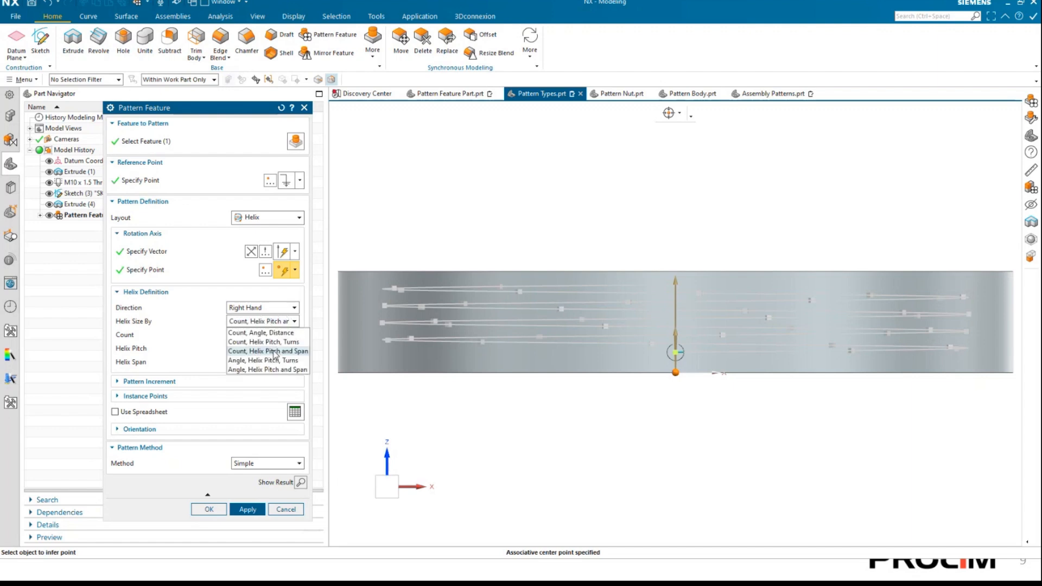
left_click(267, 370)
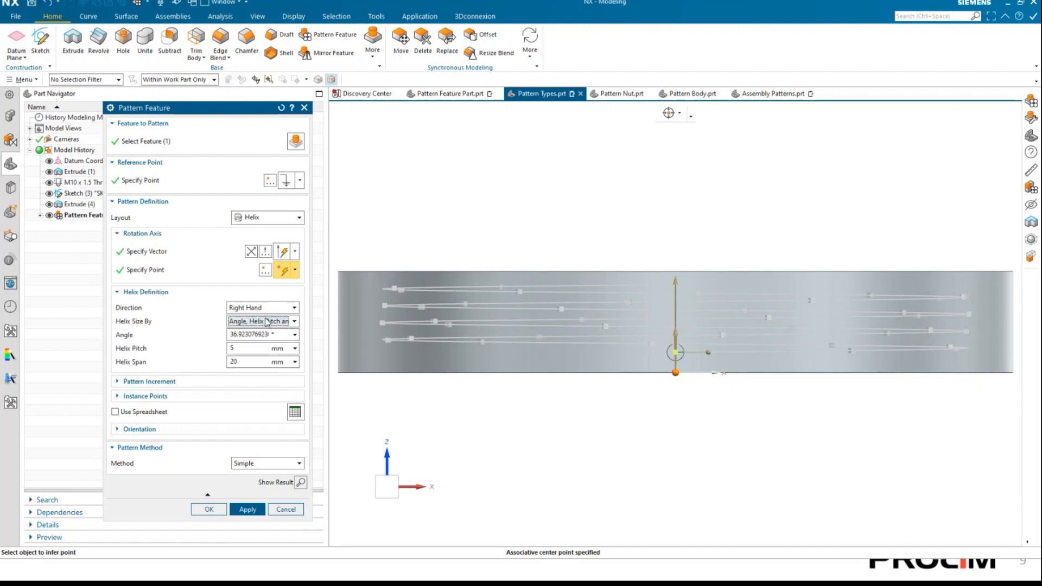
left_click(296, 323)
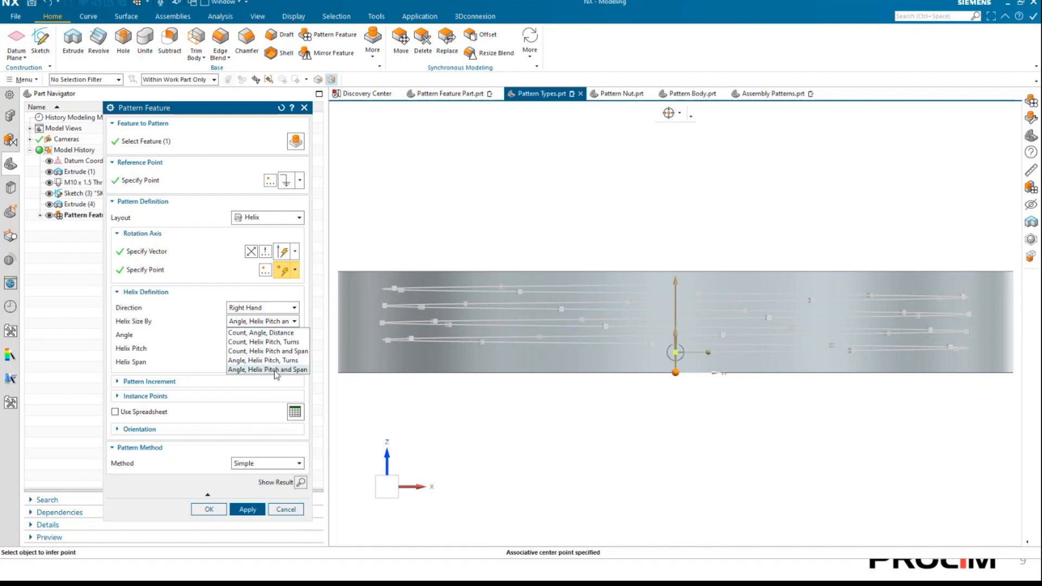
left_click(262, 361)
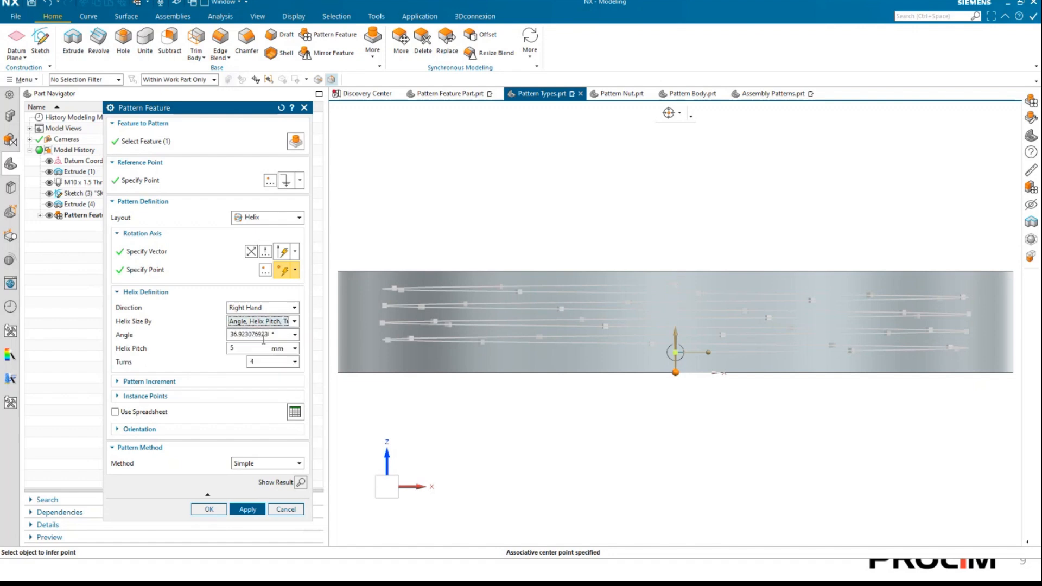
Size the helix by Count, Helix Pitch, Turns, and create the helix pattern of the disc's side hole.
left_click(287, 323)
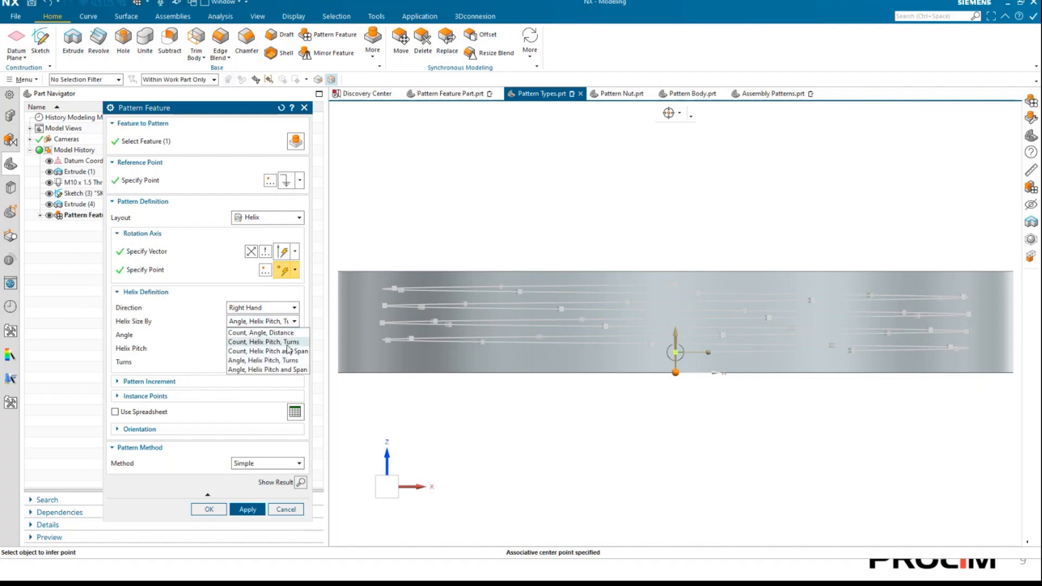
left_click(288, 343)
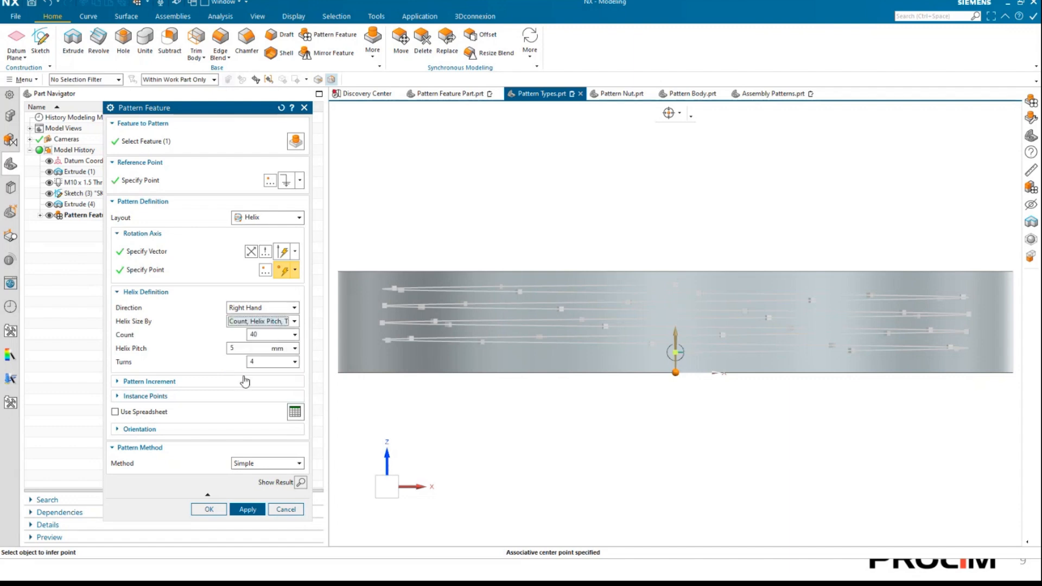
left_click(301, 483)
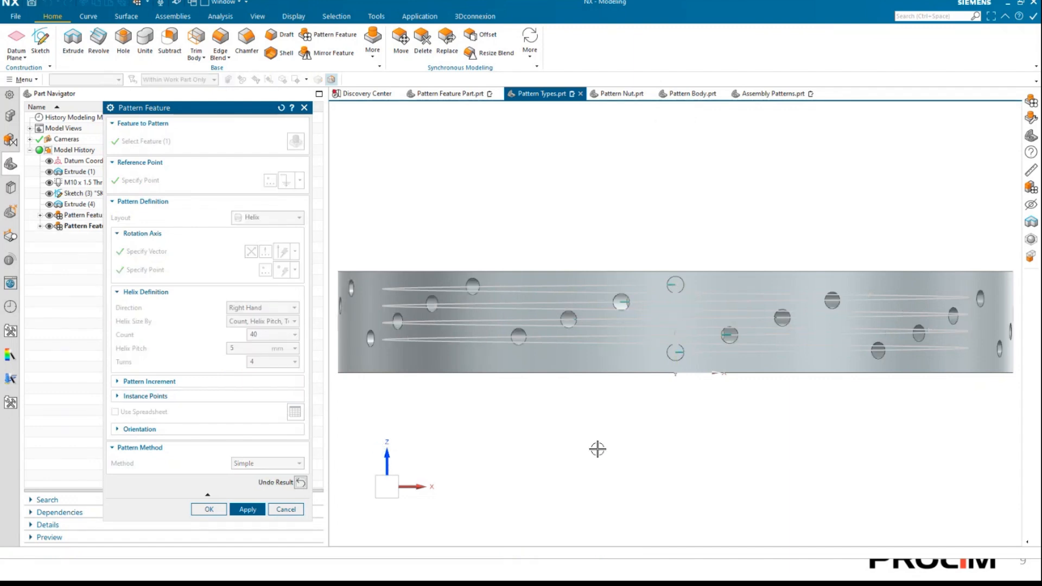
key("Home")
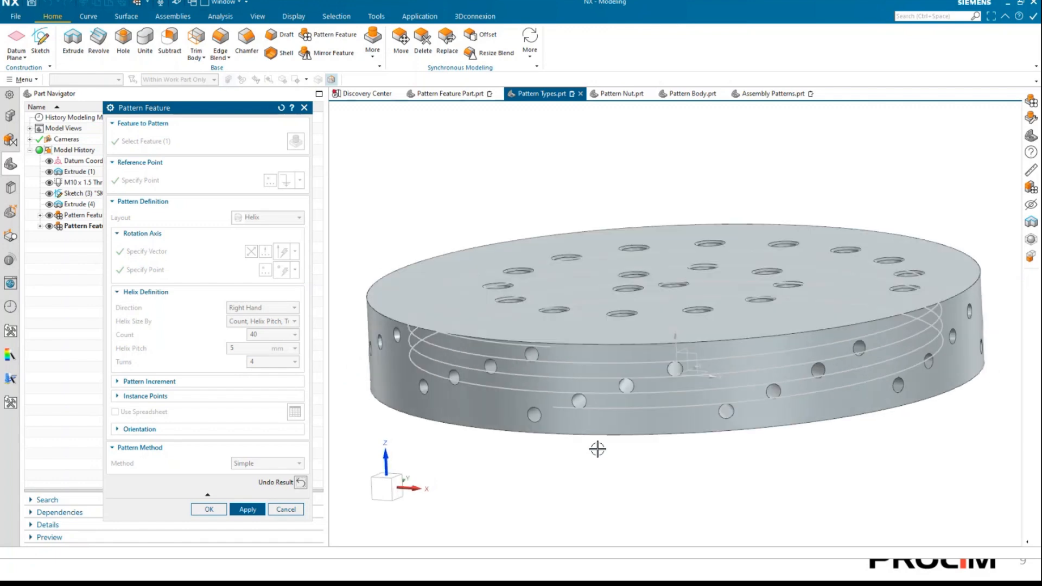
middle_click_drag(597, 450, 475, 536)
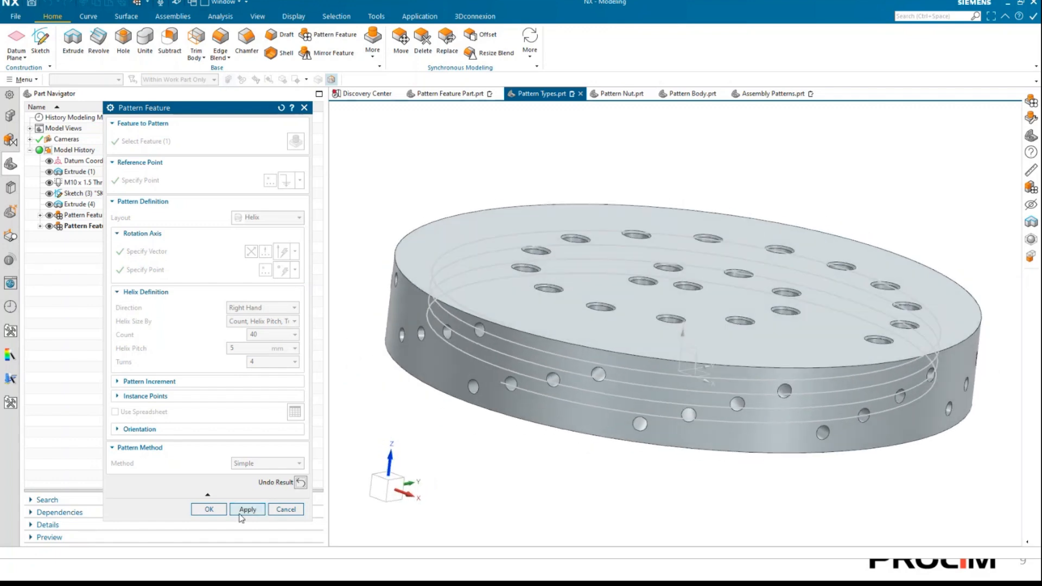
left_click(209, 510)
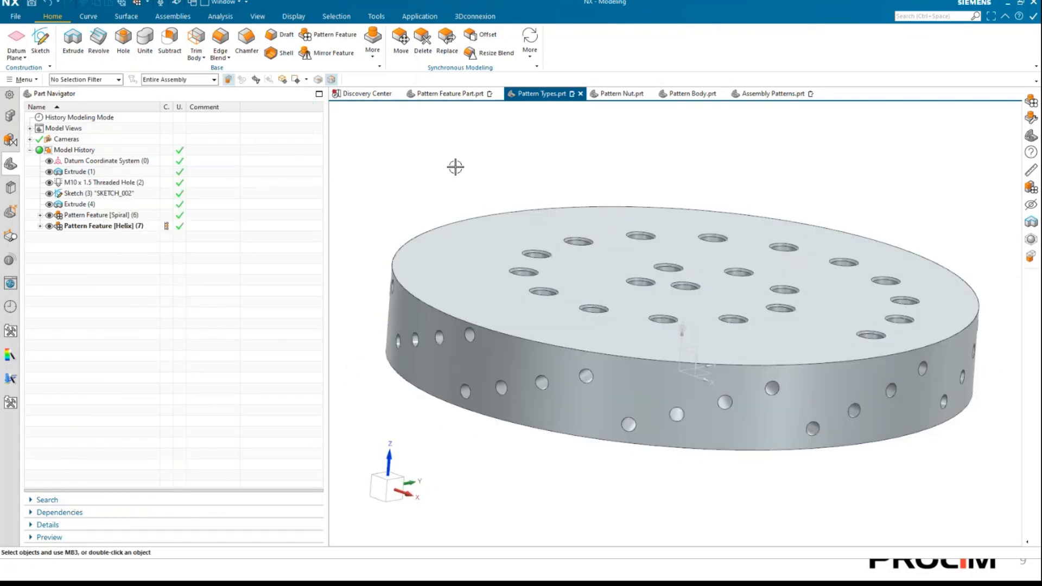
left_click(459, 163)
key("Home")
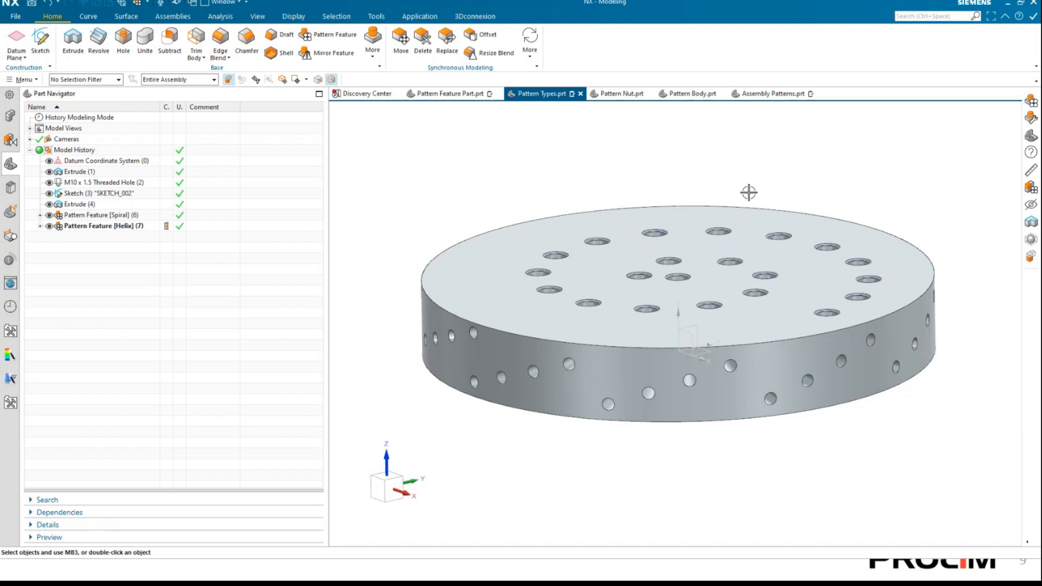
Switch to Pattern Nut.prt, start Pattern Face and select the three faces of the slot in the nut.
left_click(623, 94)
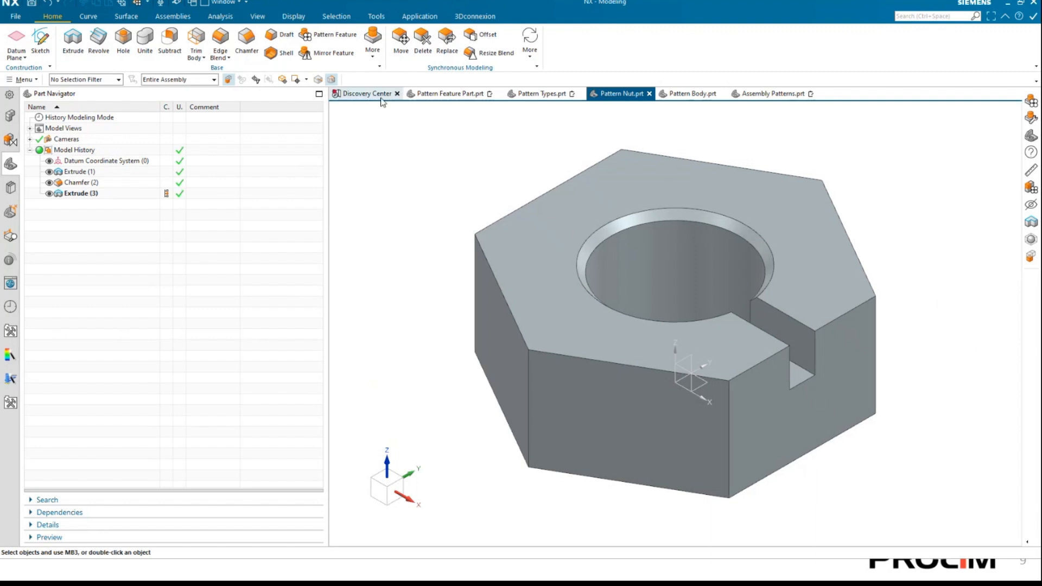
left_click(374, 52)
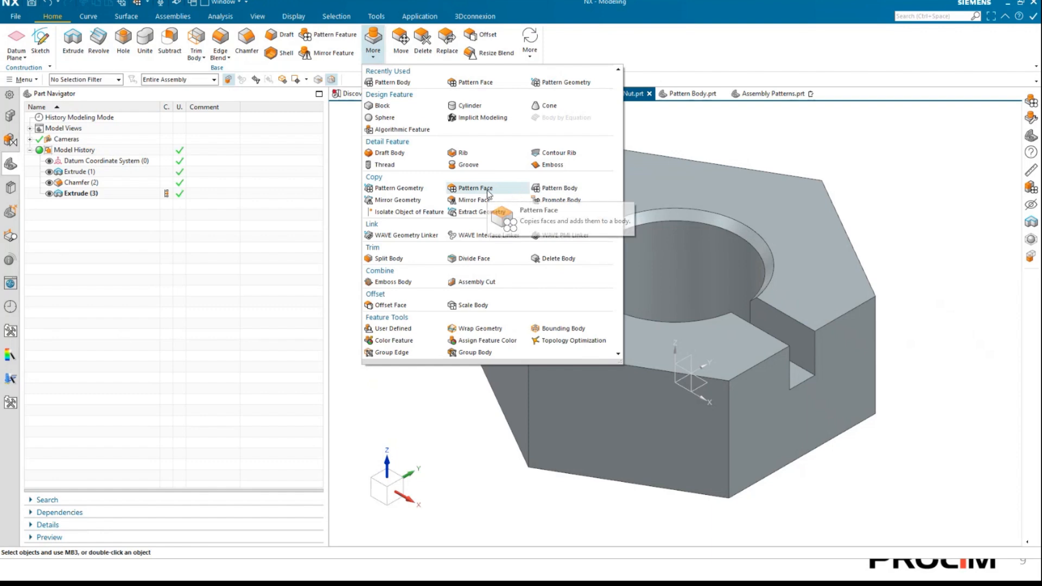
left_click(476, 188)
middle_click_drag(826, 356, 689, 466)
scroll(689, 465, "up", 1)
left_click(609, 483)
left_click(584, 467)
middle_click_drag(585, 466, 726, 474)
left_click(690, 481)
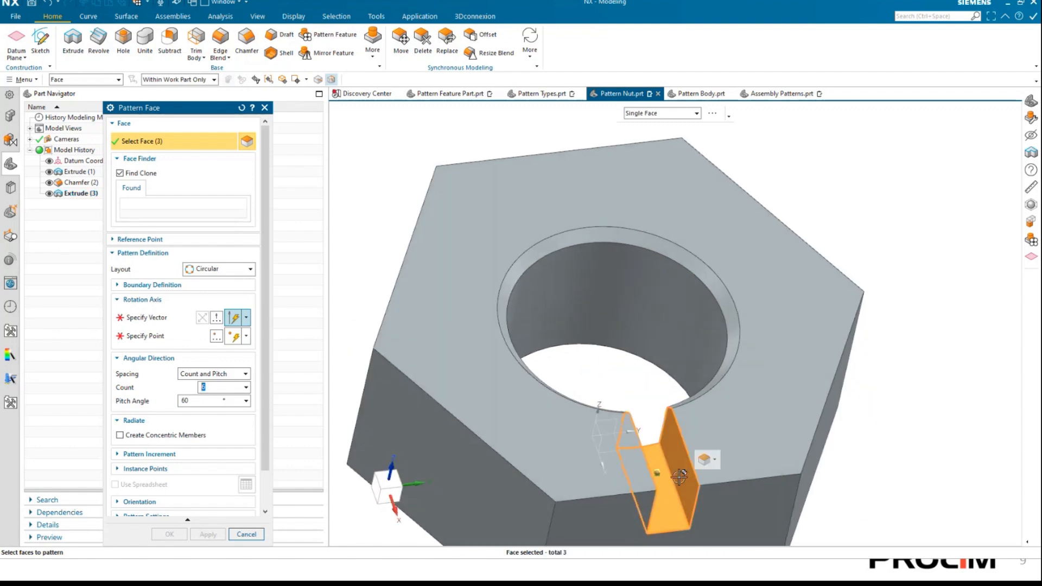
Use the Circular layout with a vertical rotation axis through the centre of the bore's chamfered upper edge.
left_click(220, 269)
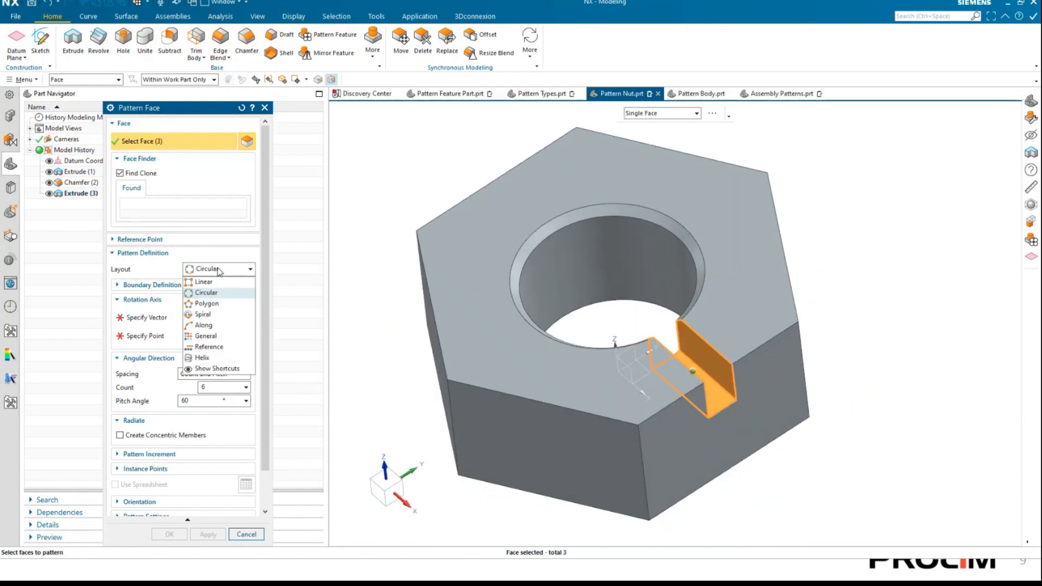
left_click(206, 293)
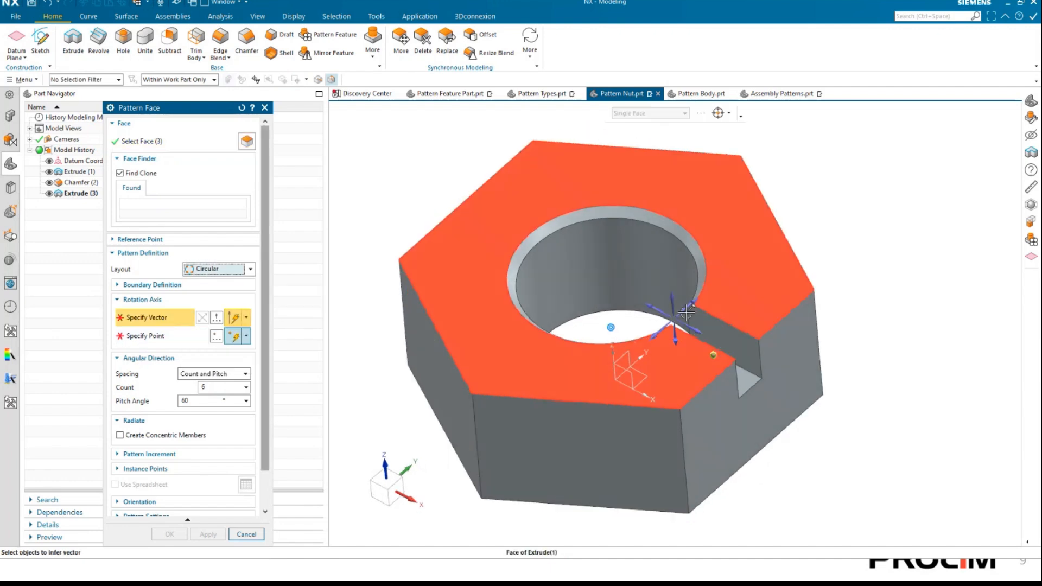
left_click(673, 303)
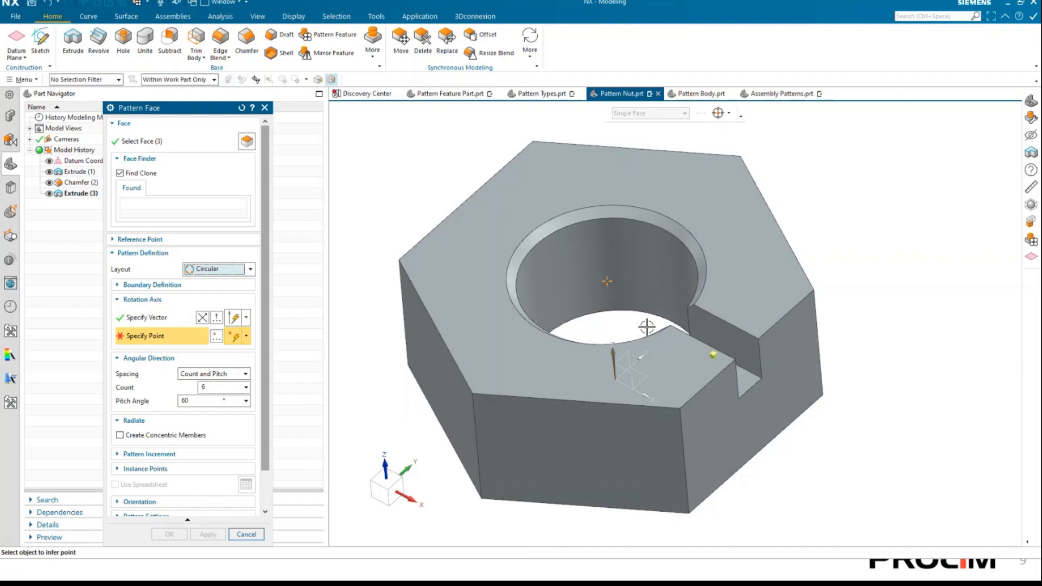
left_click(679, 224)
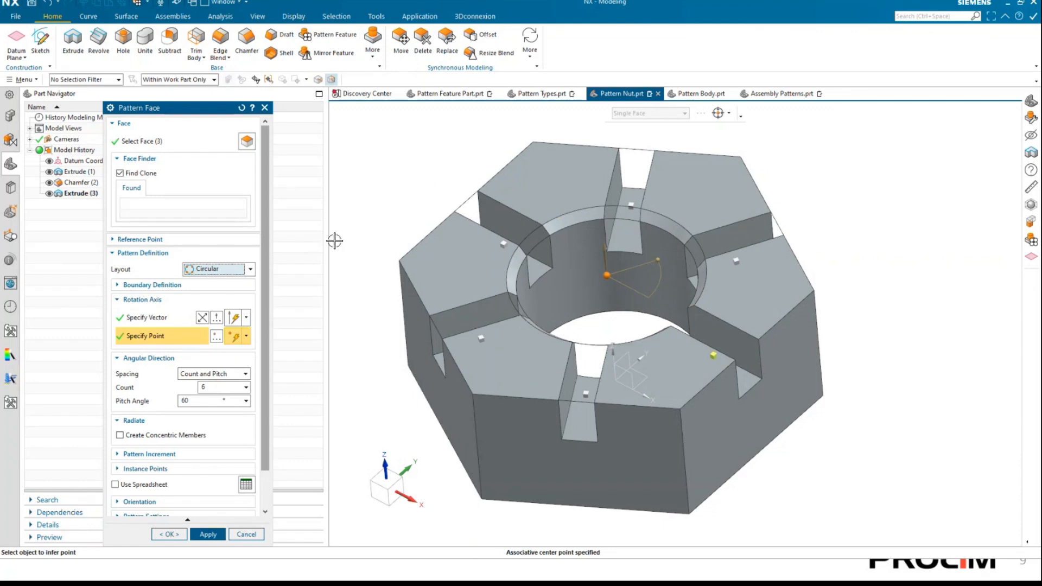
Turn the face pattern's preview off and back on.
scroll(266, 351, "down", 3)
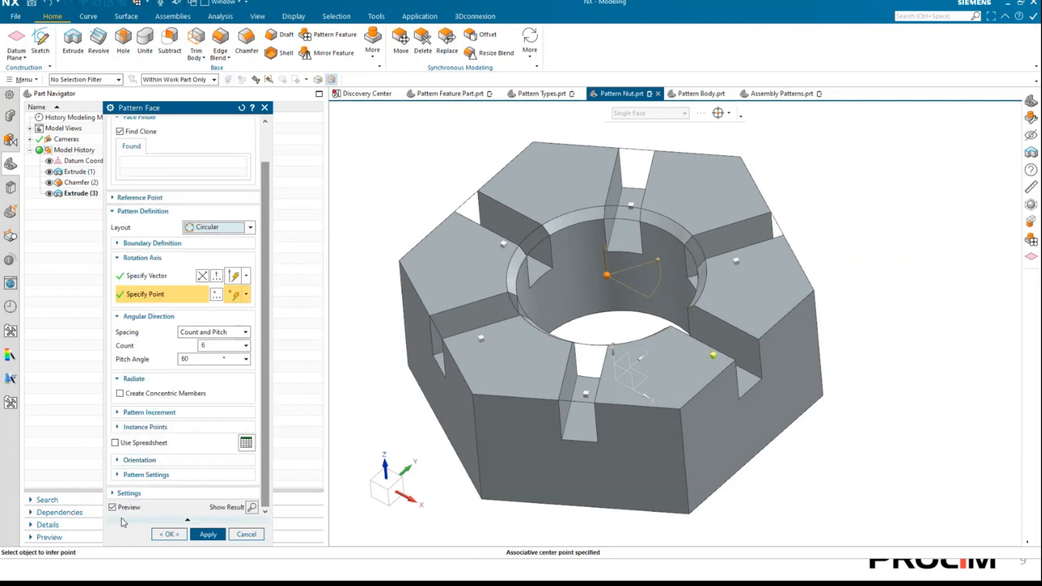
left_click(113, 508)
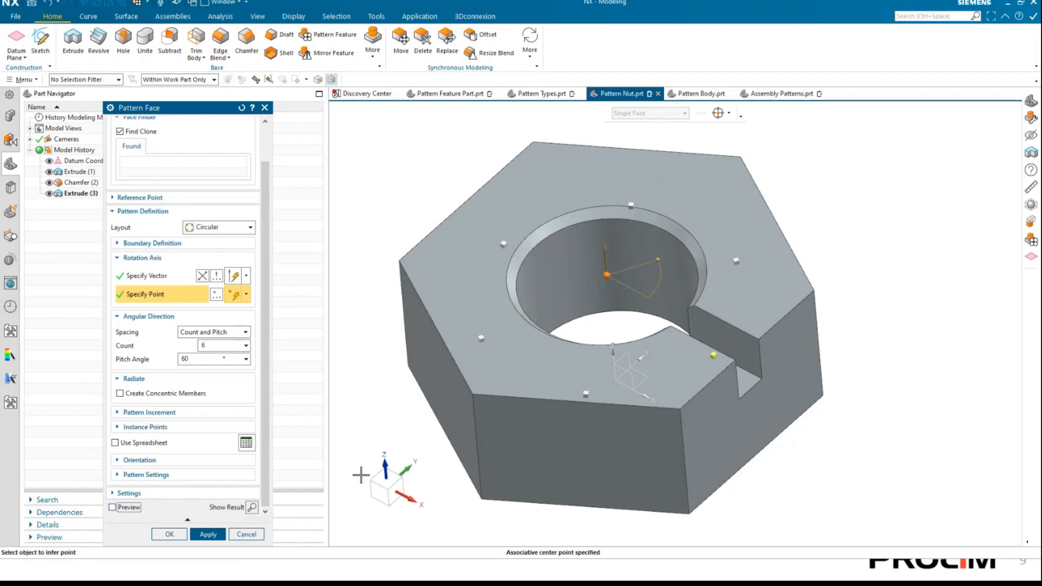
left_click(113, 508)
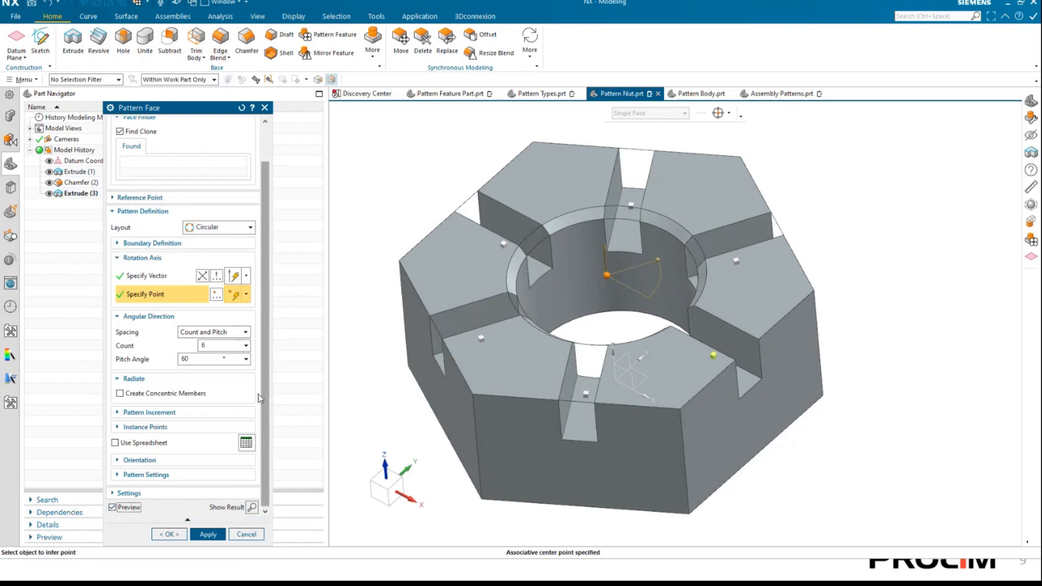
Keep Count and Pitch spacing, and set the slot pattern's count to 3 and its pitch angle to 360/3.
scroll(266, 385, "up", 3)
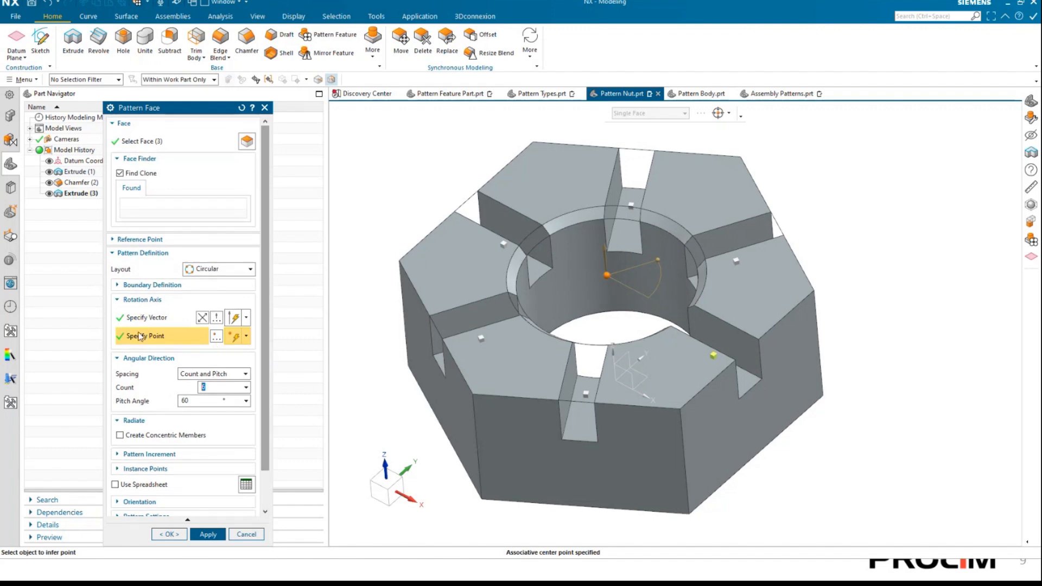
left_click(208, 375)
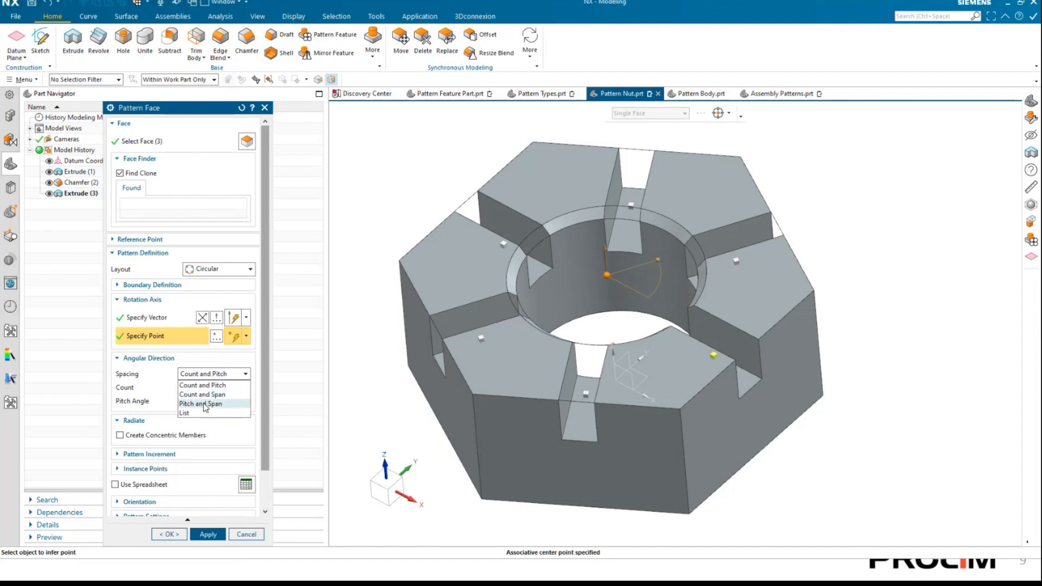
left_click(139, 386)
double_click(234, 387)
type("3")
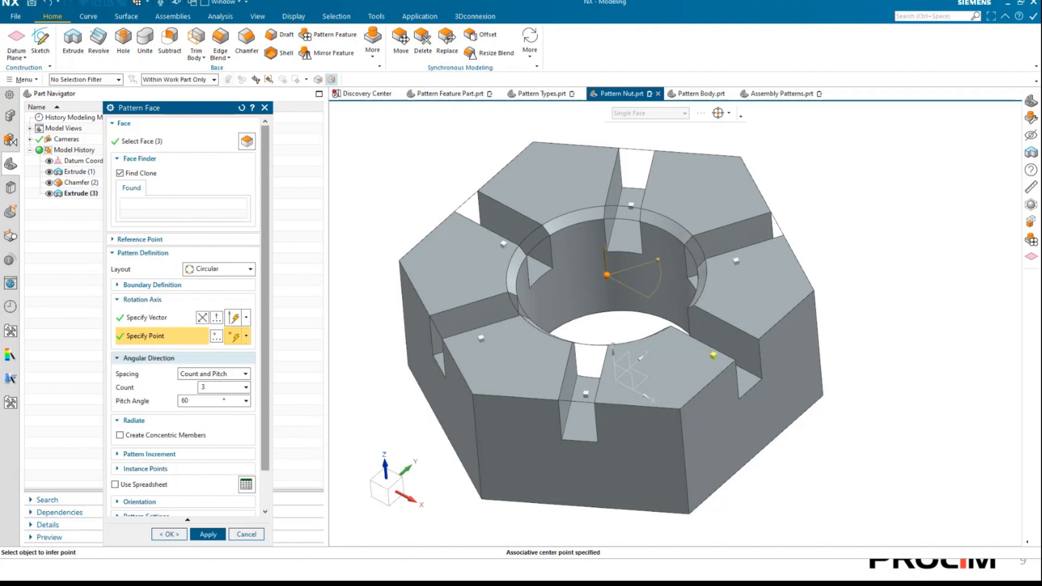
left_click(183, 402)
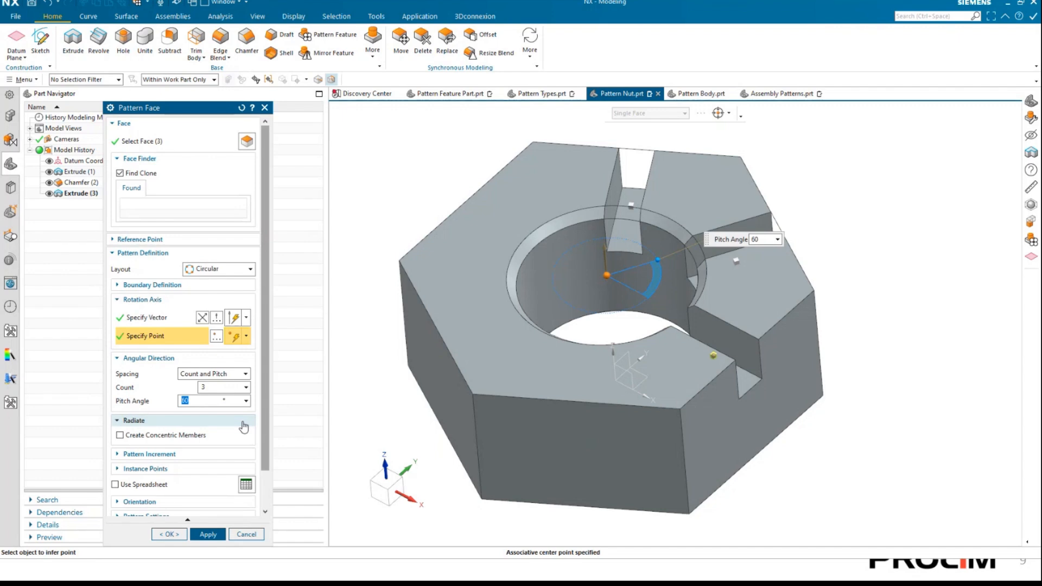
key("BackSpace")
type("360/3")
key("Tab")
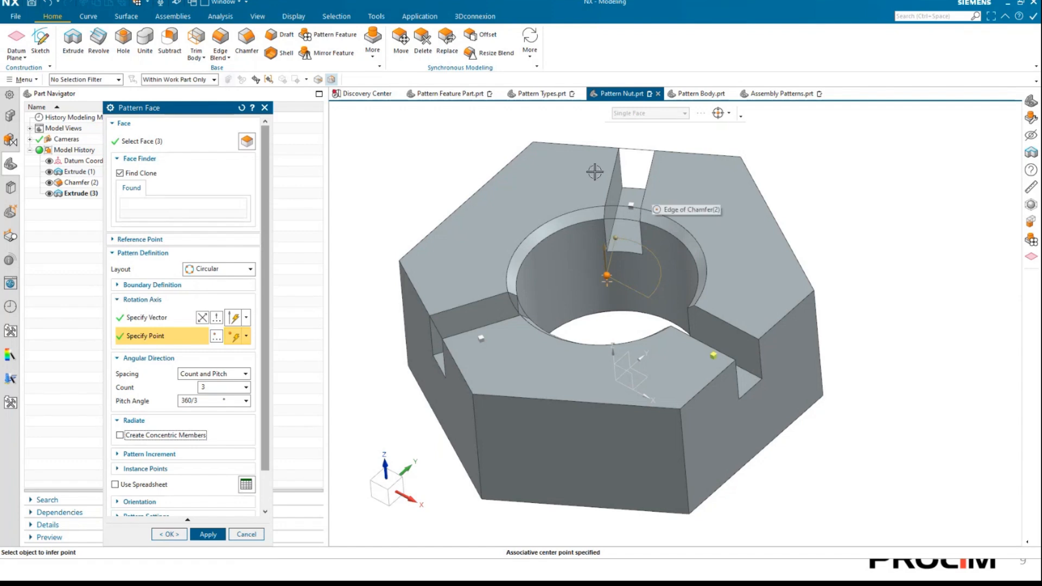
Set the slot pattern's count to 6 and its pitch angle to 360/6, and create the face pattern.
left_click(205, 402)
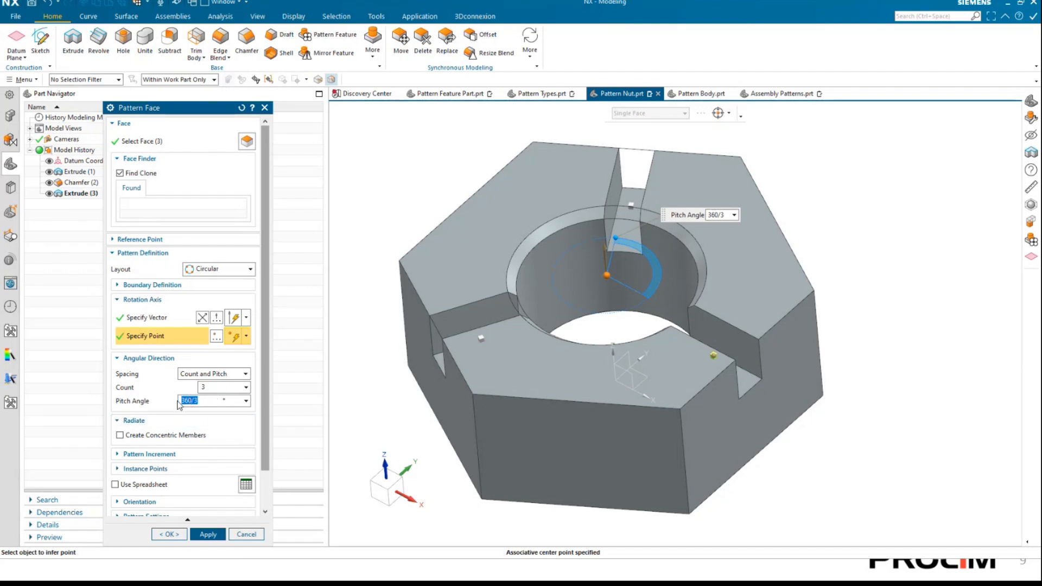
left_click(217, 387)
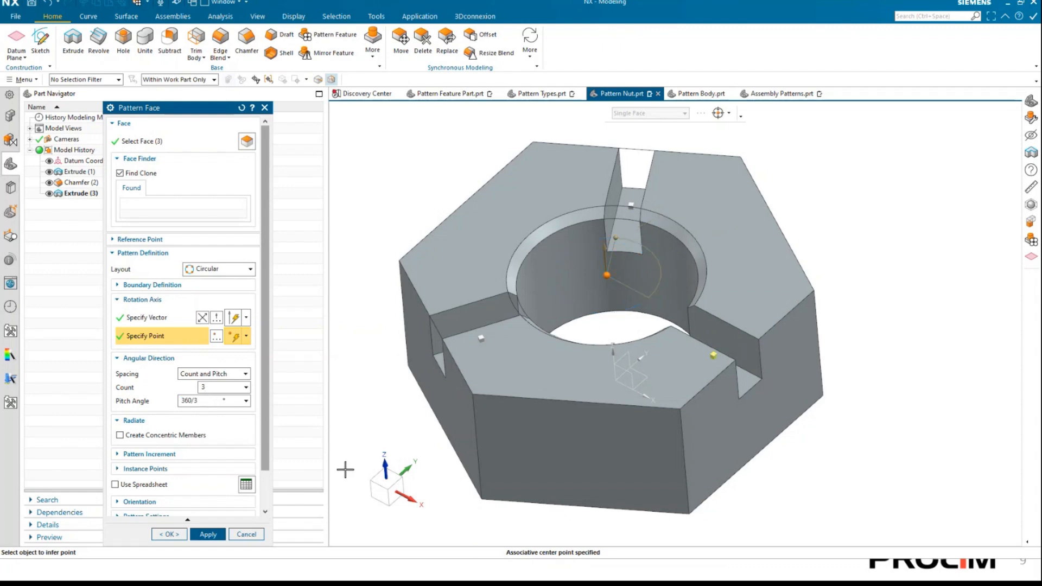
type("6")
left_click(205, 404)
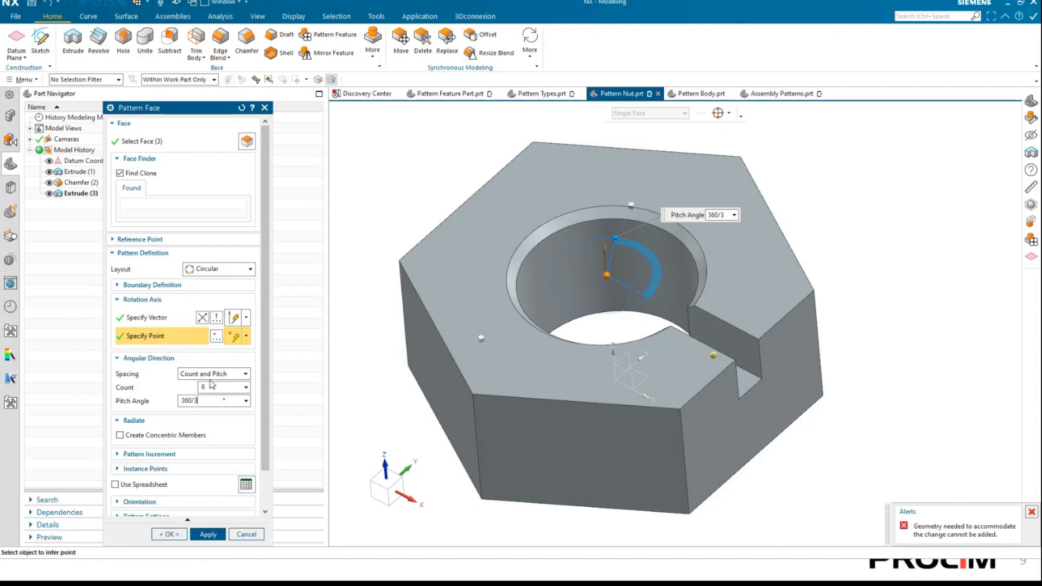
double_click(190, 400)
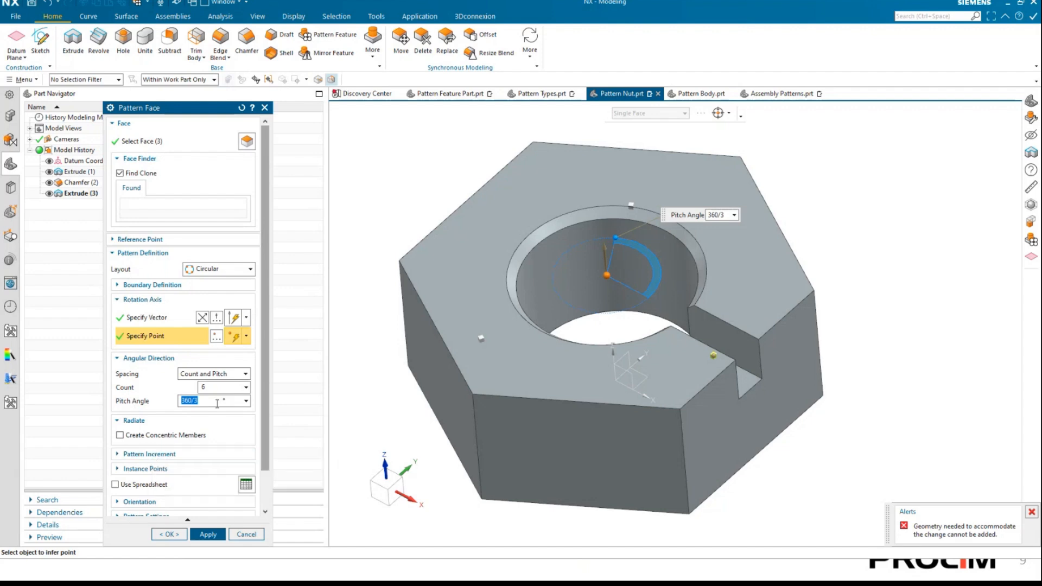
left_click(181, 401)
key("BackSpace")
type("6")
key("Tab")
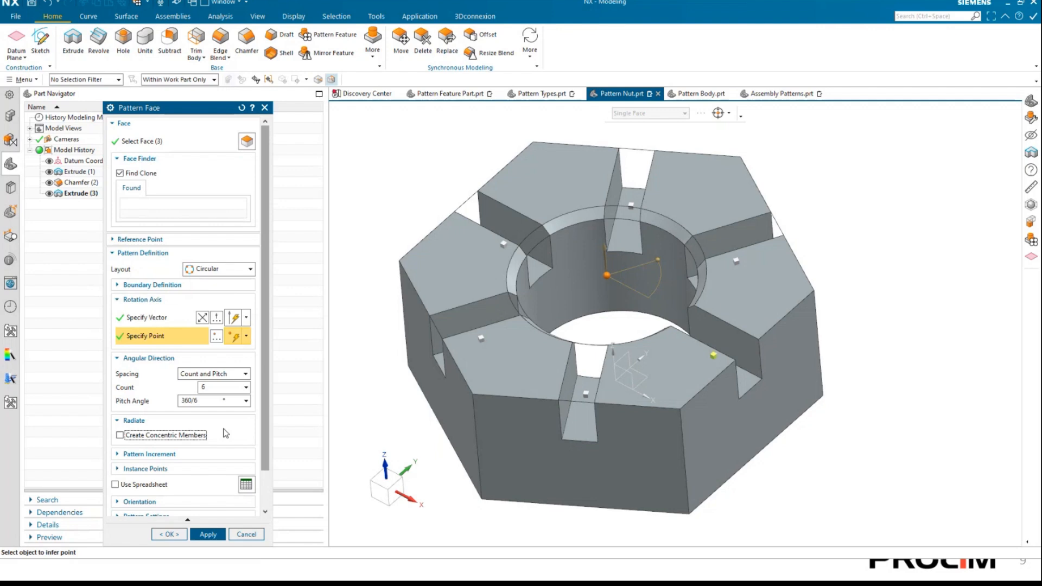
left_click(208, 534)
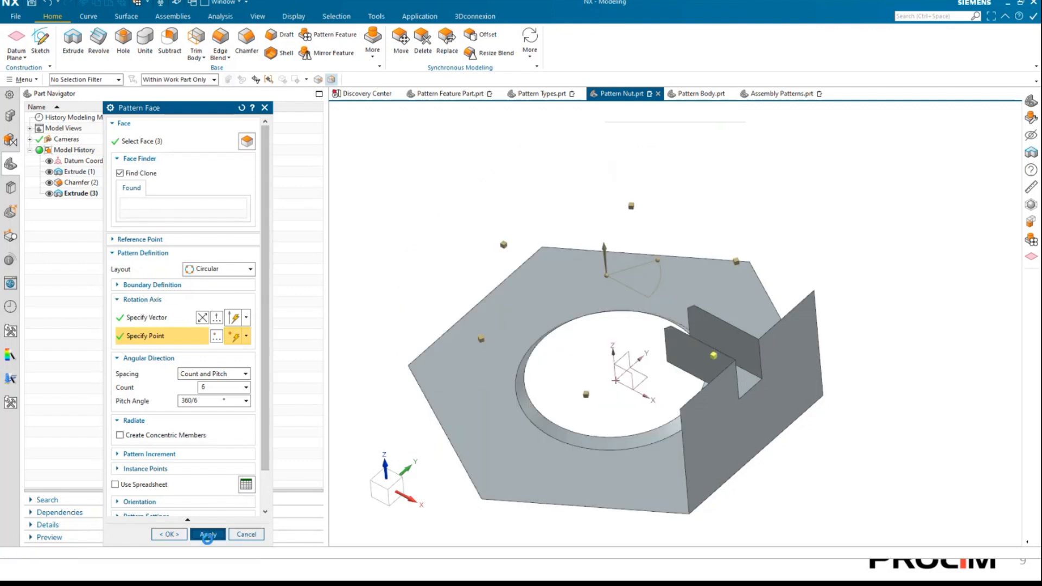
left_click(246, 534)
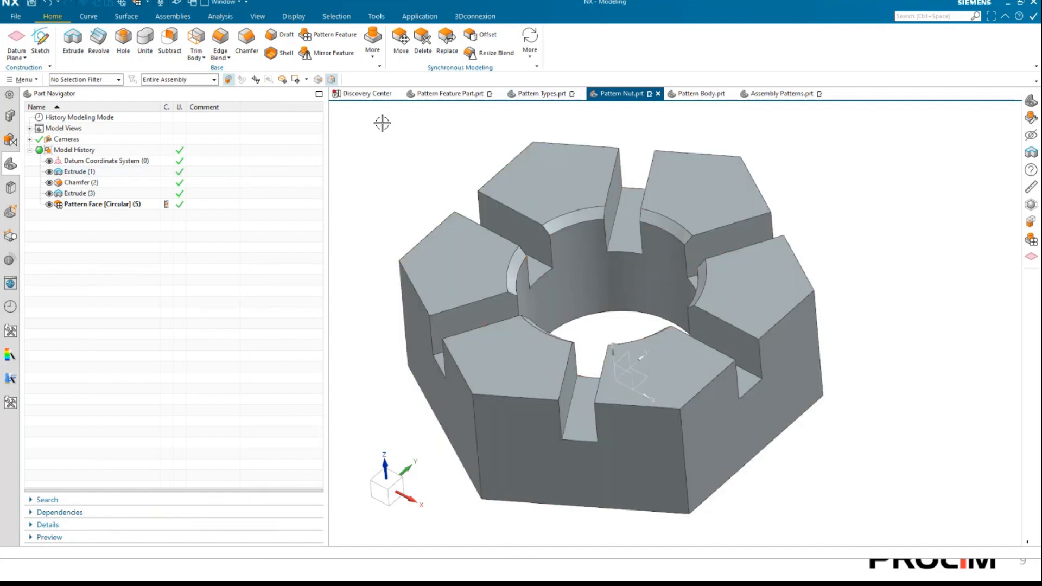
Switch to Pattern Feature Part.prt and open the linear pin pattern on the plate for editing.
left_click(438, 95)
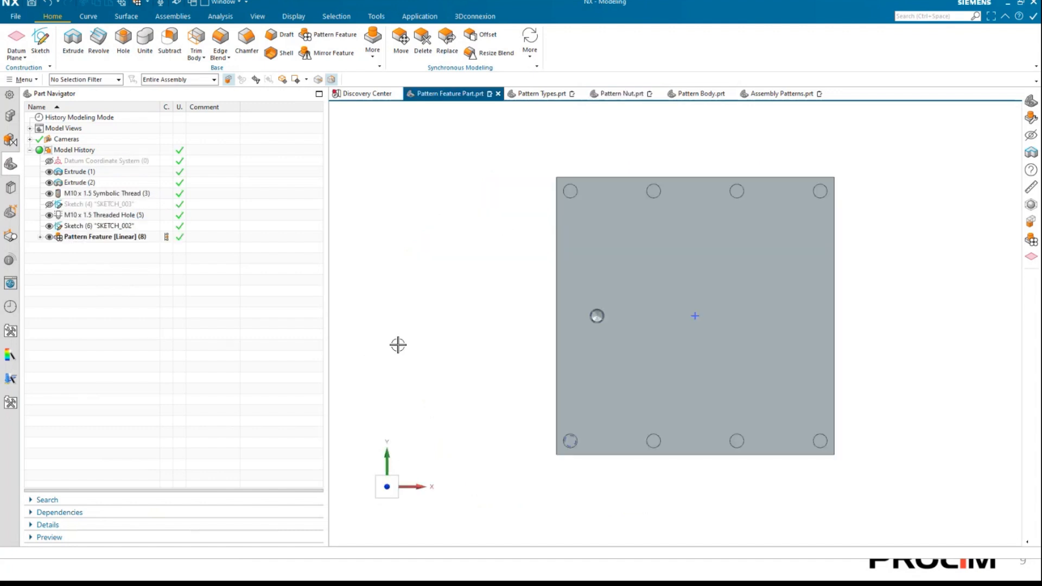
middle_click_drag(540, 246, 478, 317)
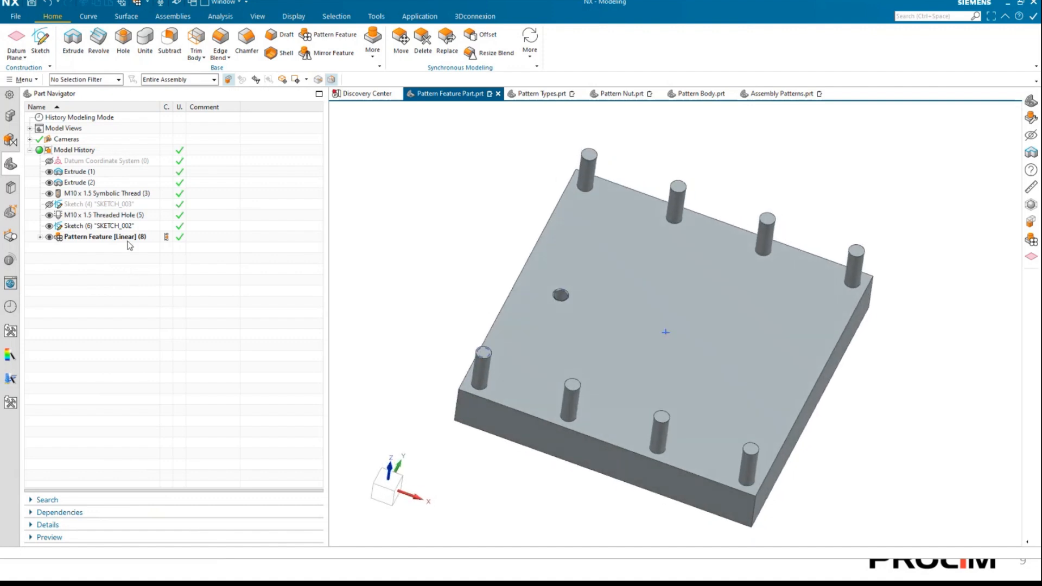
right_click(128, 240)
left_click(169, 291)
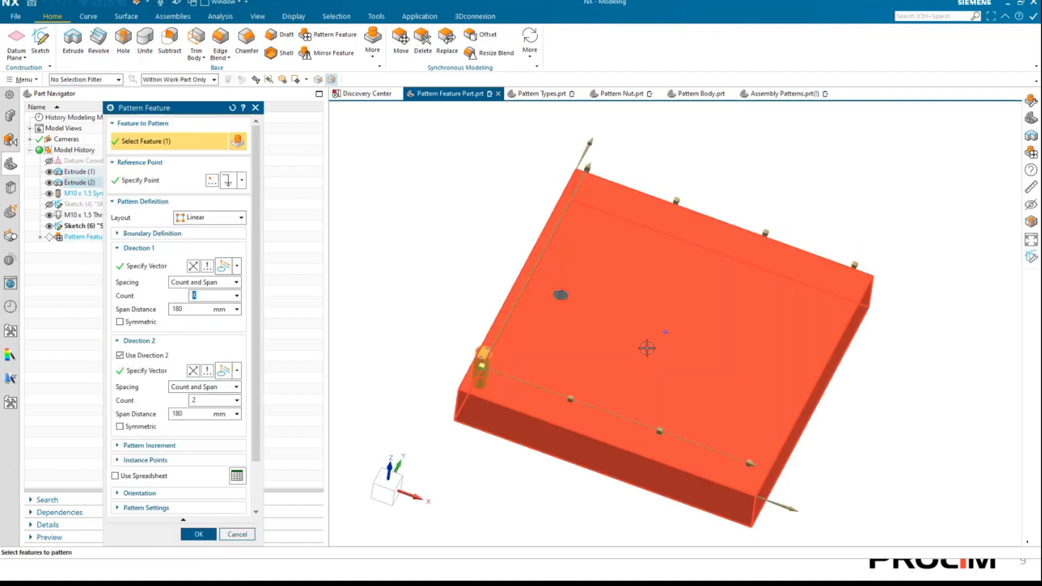
middle_click_drag(646, 348, 412, 389)
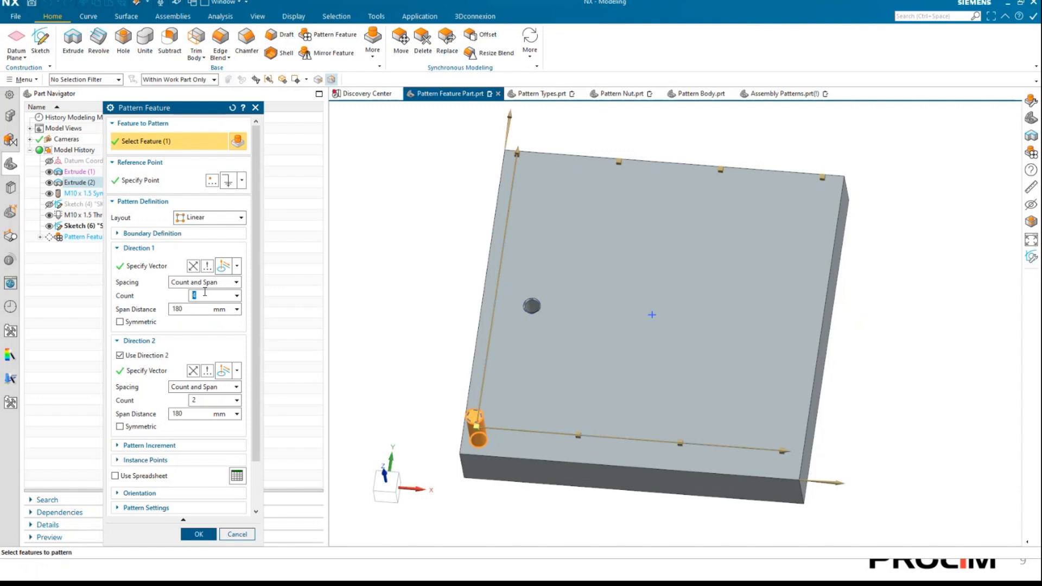
Set the linear pattern's count to 10 in both directions, keeping the Count and Span spacing.
type("10")
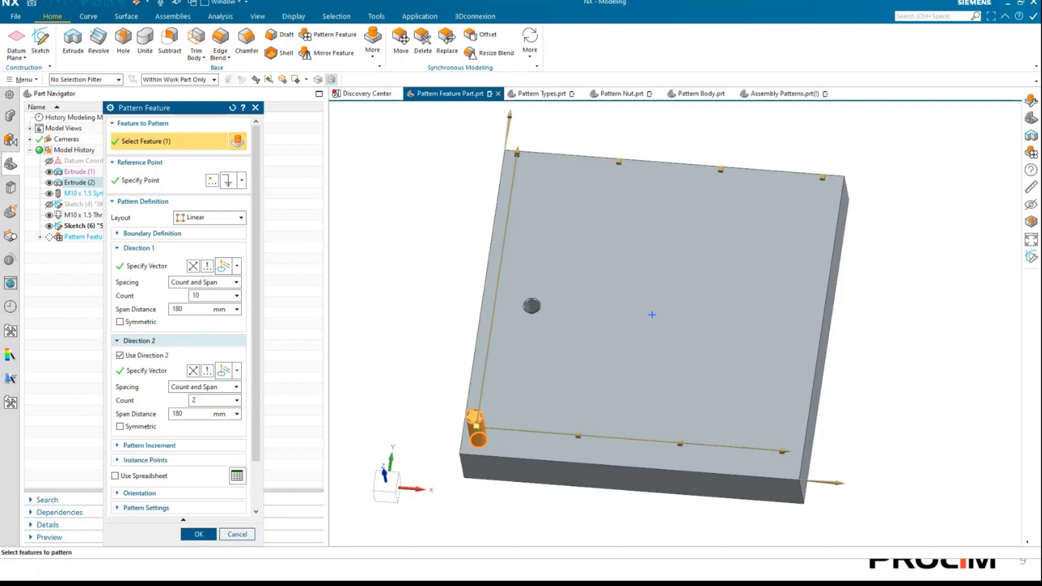
key("Tab")
left_click(220, 401)
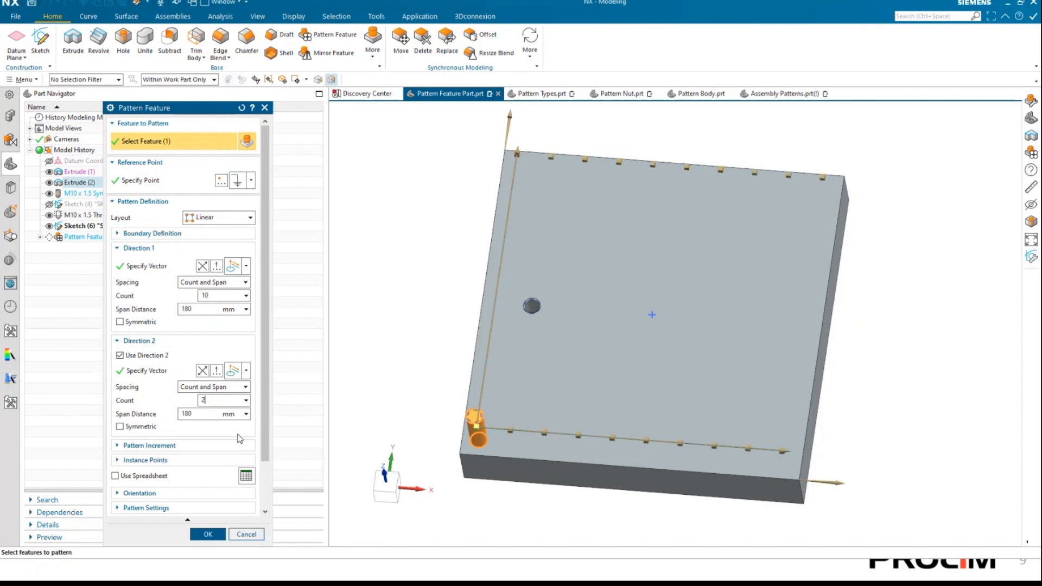
type("10")
key("Tab")
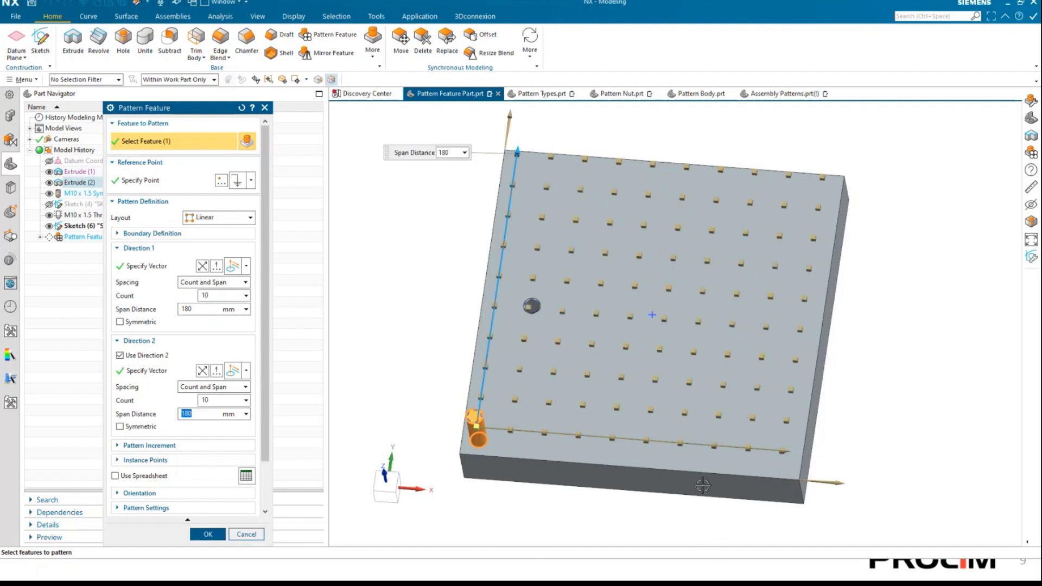
Look at the plate from above, expand the pattern's boundary definition and show the diamond-shaped sketch SKETCH_003.
middle_click_drag(917, 363, 930, 340)
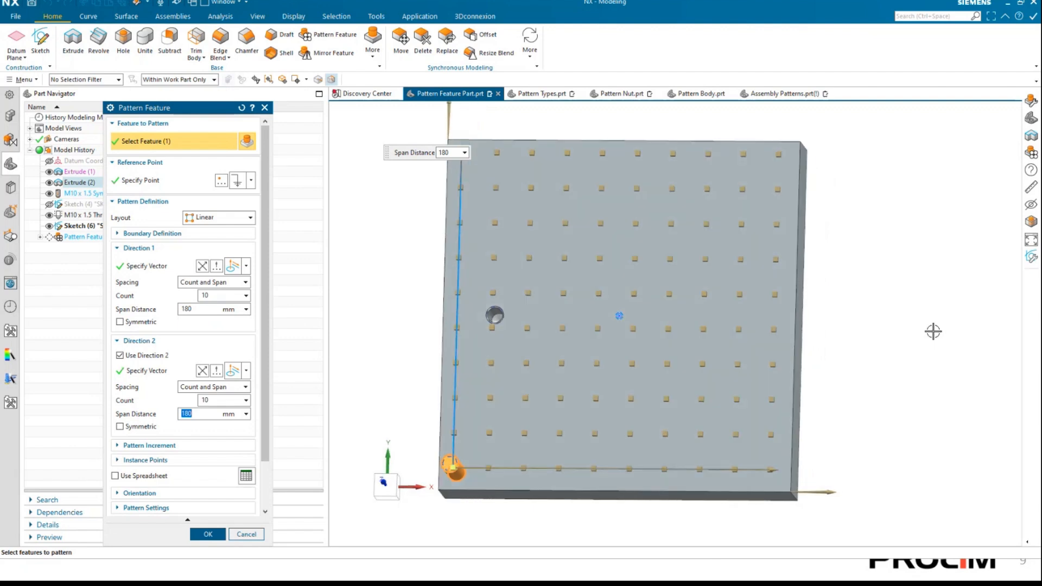
right_click_drag(926, 332, 950, 279)
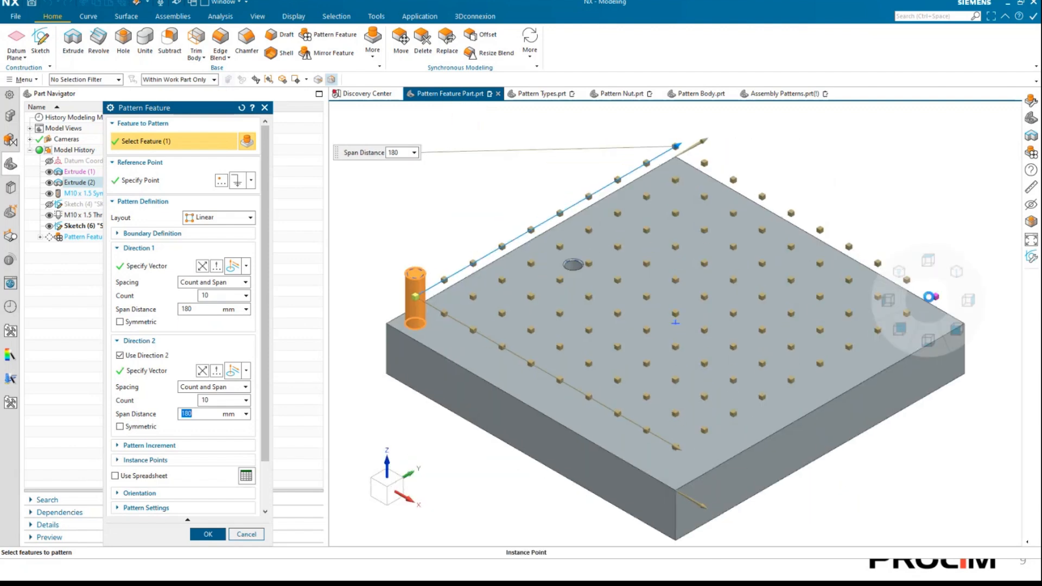
left_click(932, 259)
scroll(714, 302, "down", 1)
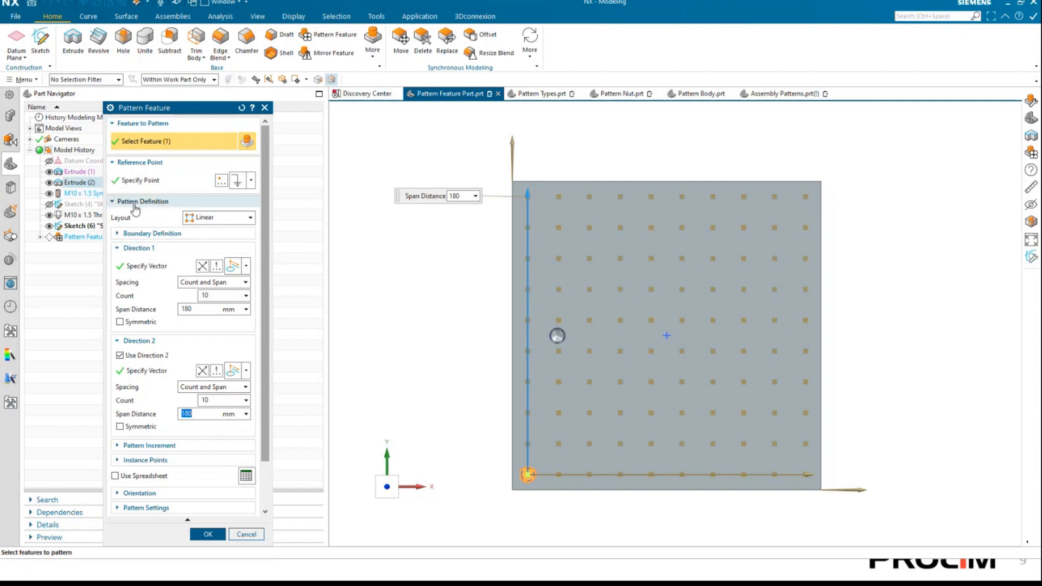
left_click(138, 235)
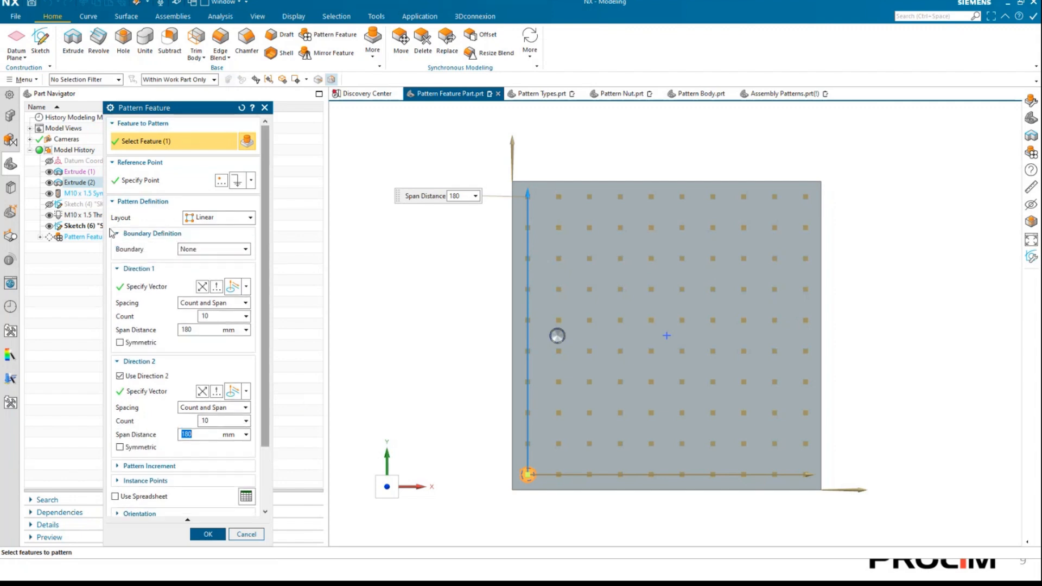
left_click(200, 253)
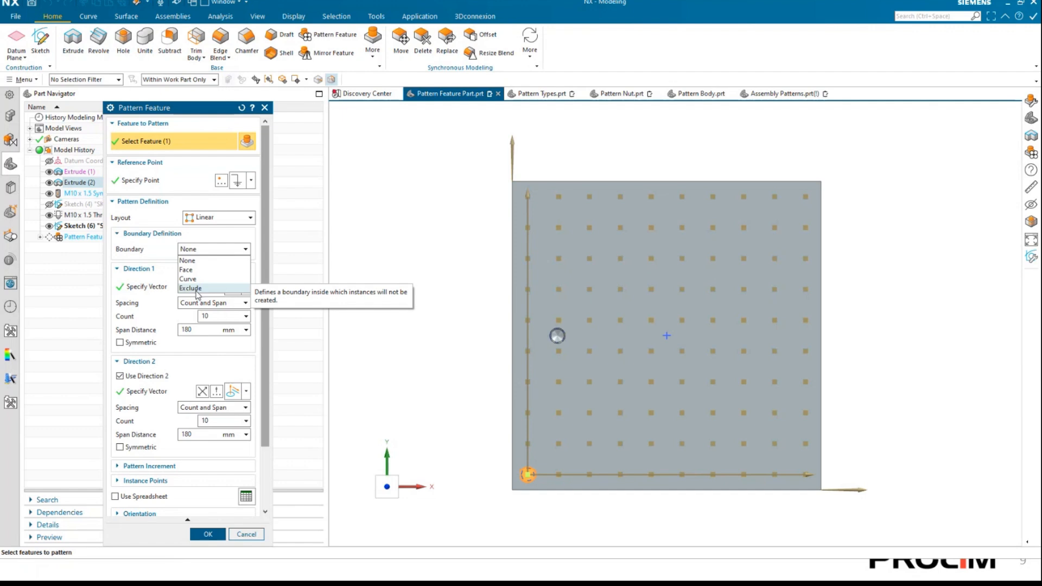
left_click(49, 208)
left_click(49, 206)
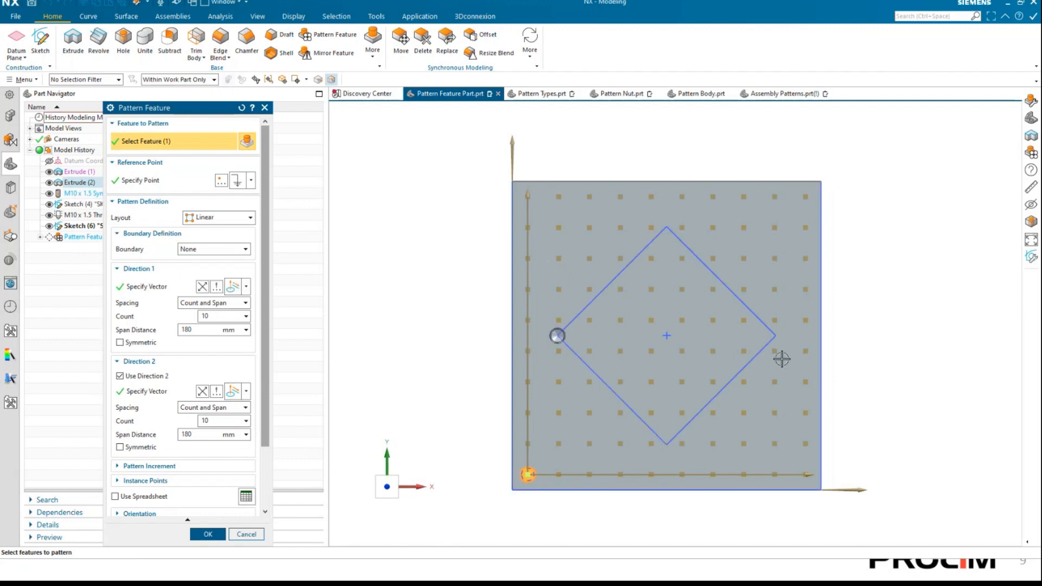
Set the pattern boundary to Curve and select the diamond sketch's outline with the Connected Curves rule.
left_click(196, 250)
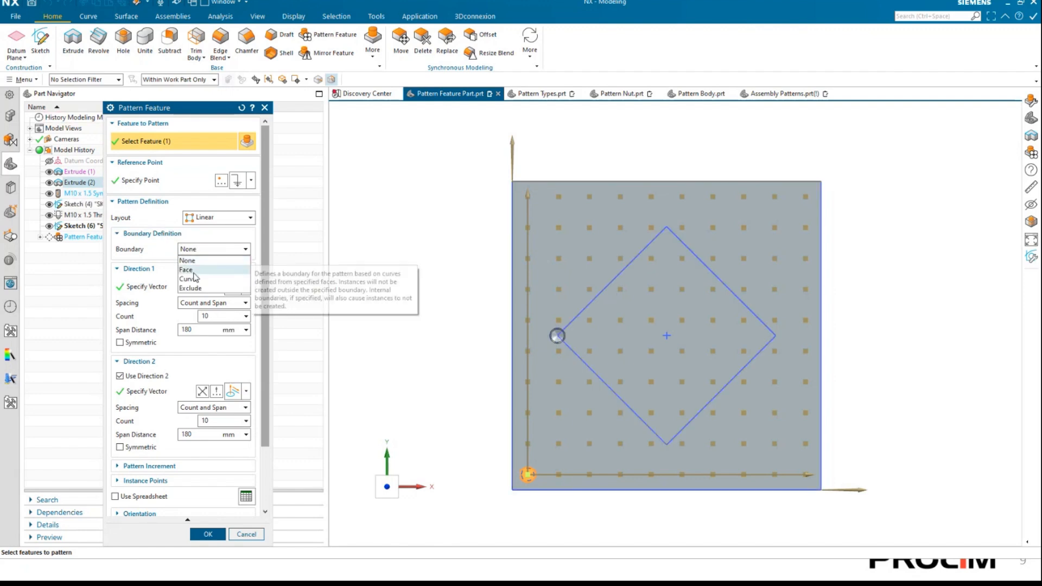
left_click(190, 279)
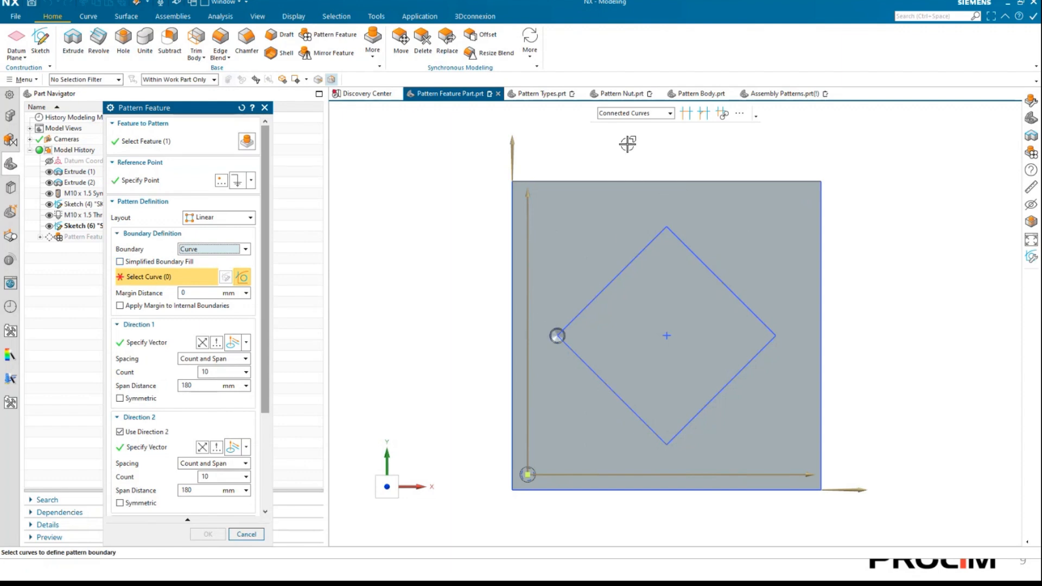
left_click(630, 118)
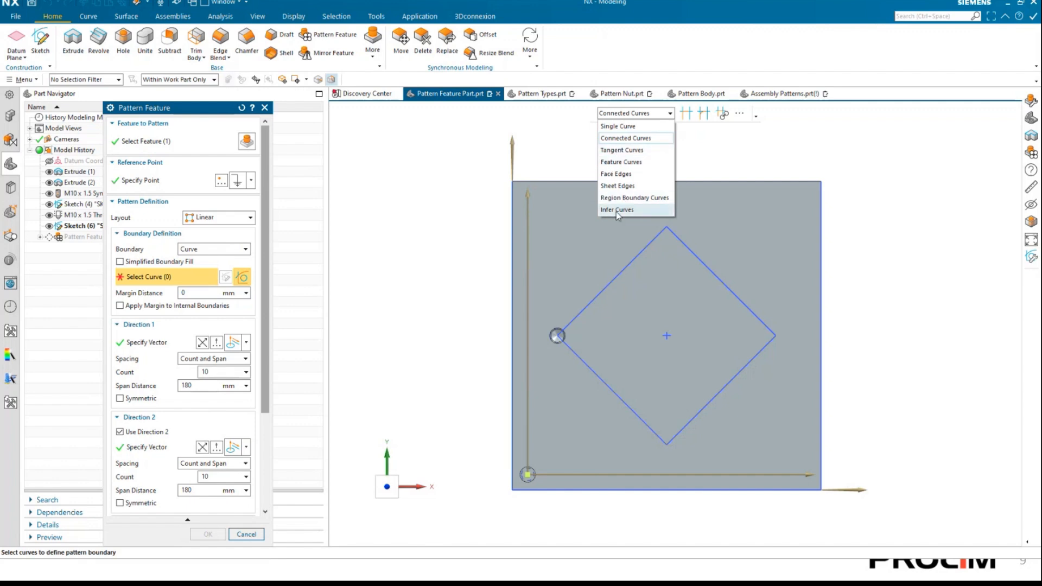
left_click(616, 138)
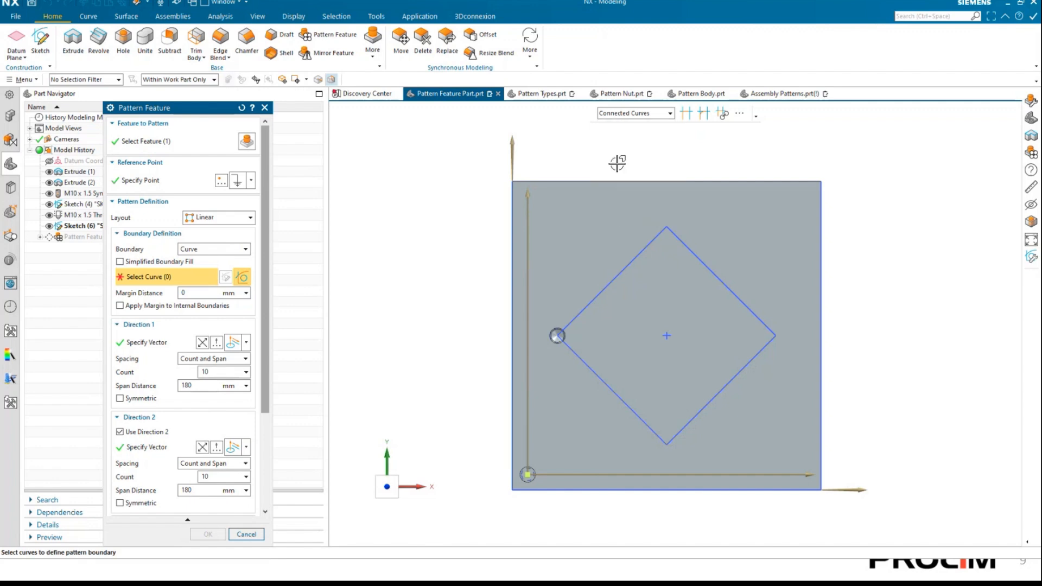
left_click(641, 245)
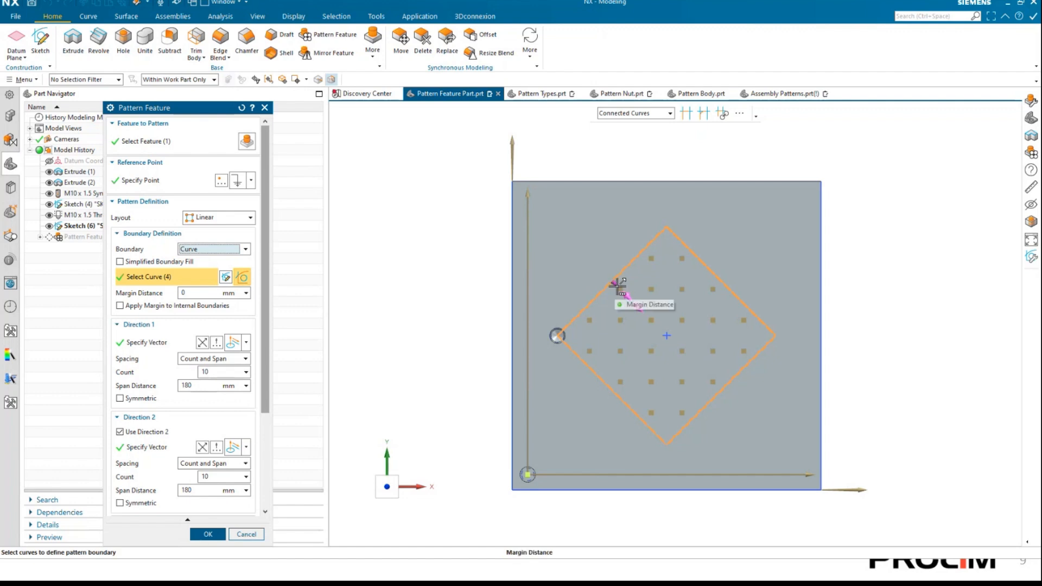
Try a boundary margin distance of -26 mm, and reset it to 0 mm.
left_click_drag(624, 286, 585, 255)
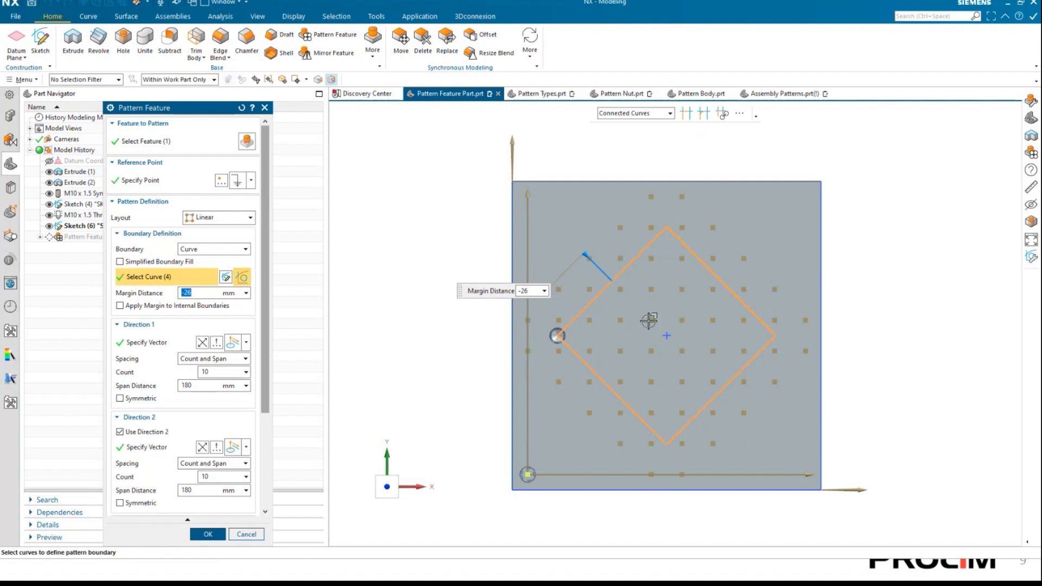
left_click(201, 292)
left_click_drag(194, 293, 164, 294)
type("0")
key("Tab")
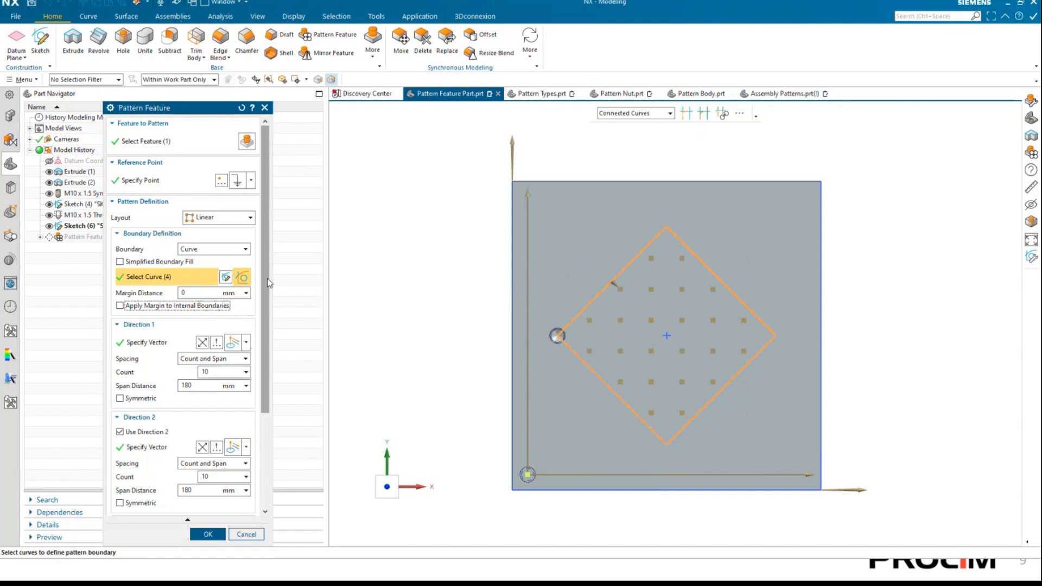
Preview the pattern result inside the diamond boundary, and undo the preview.
scroll(228, 380, "down", 5)
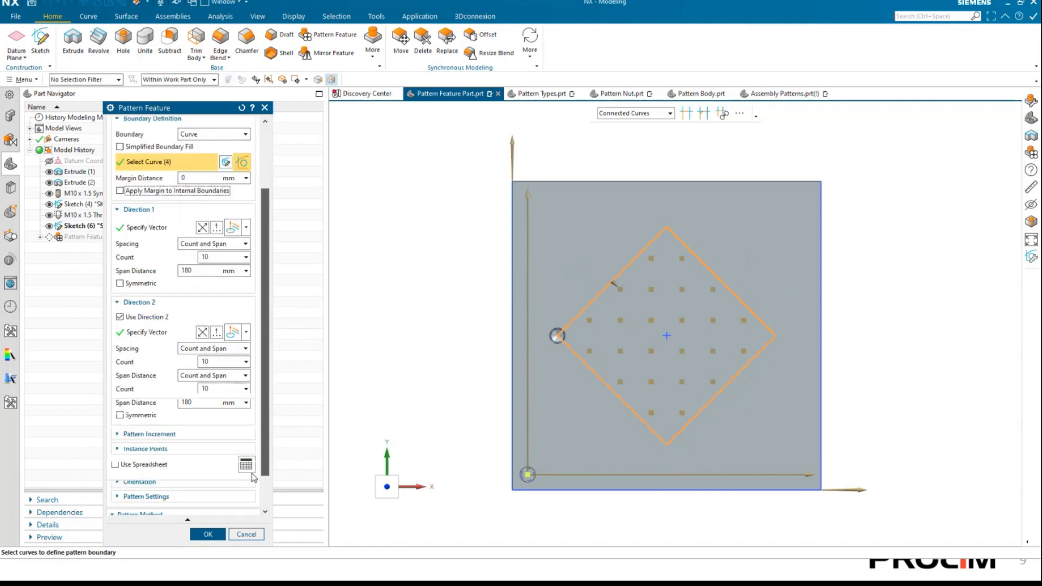
left_click(253, 507)
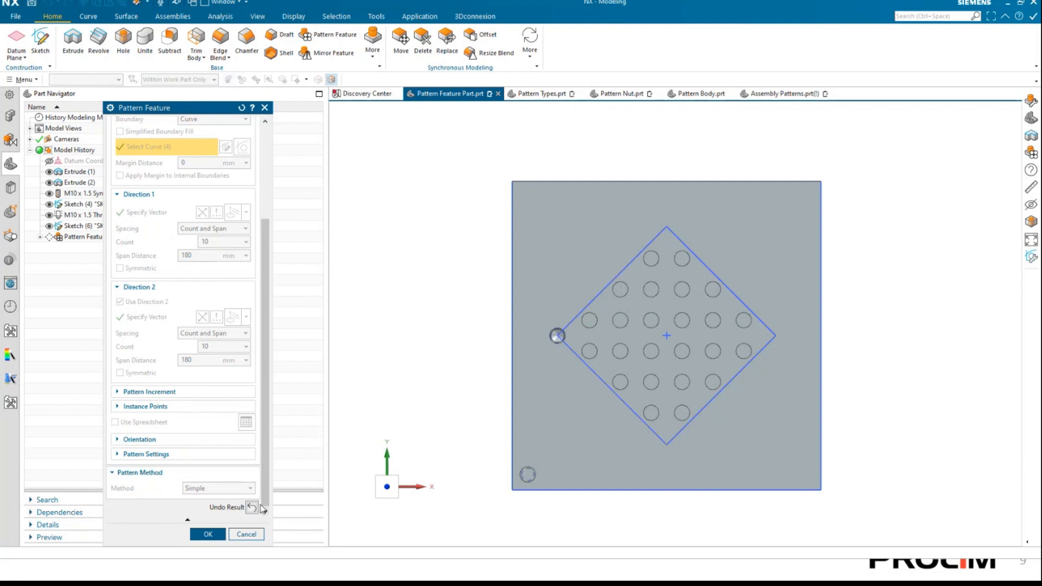
left_click(252, 508)
scroll(196, 389, "up", 5)
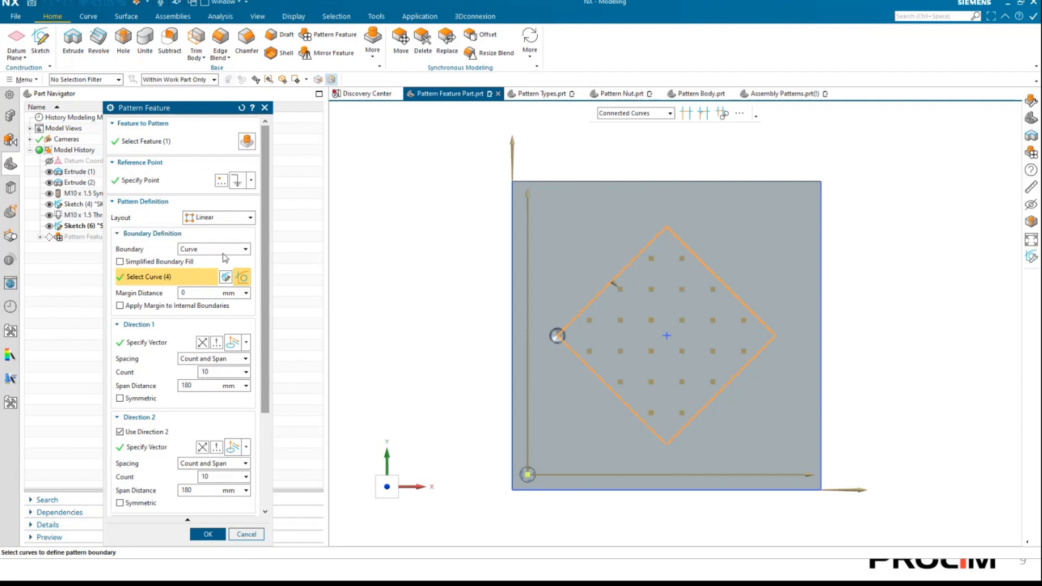
Change the pattern boundary to Exclude and select the diamond sketch's connected curves, with a margin distance of 0 mm.
left_click(225, 250)
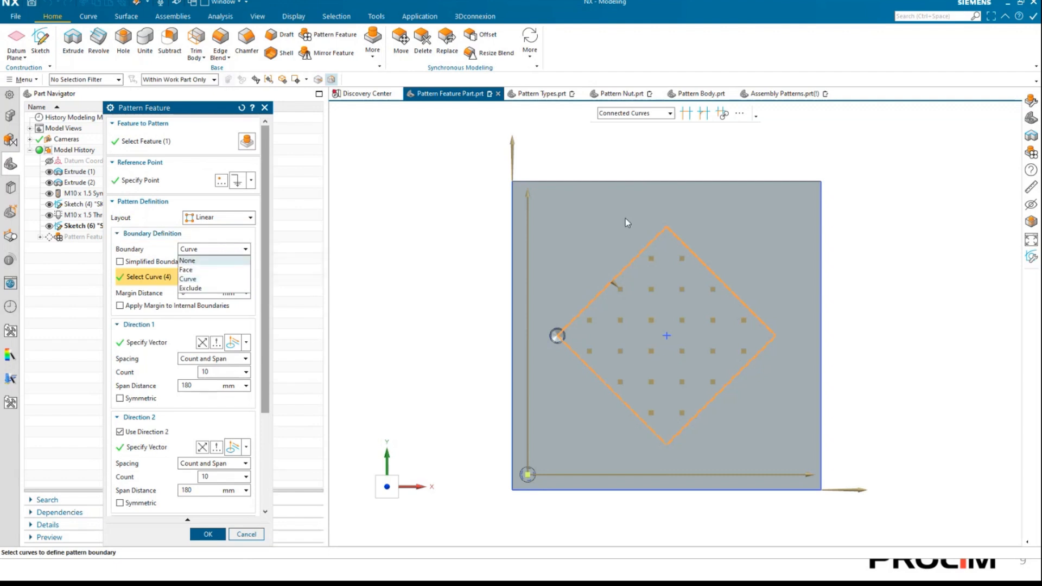
left_click(191, 288)
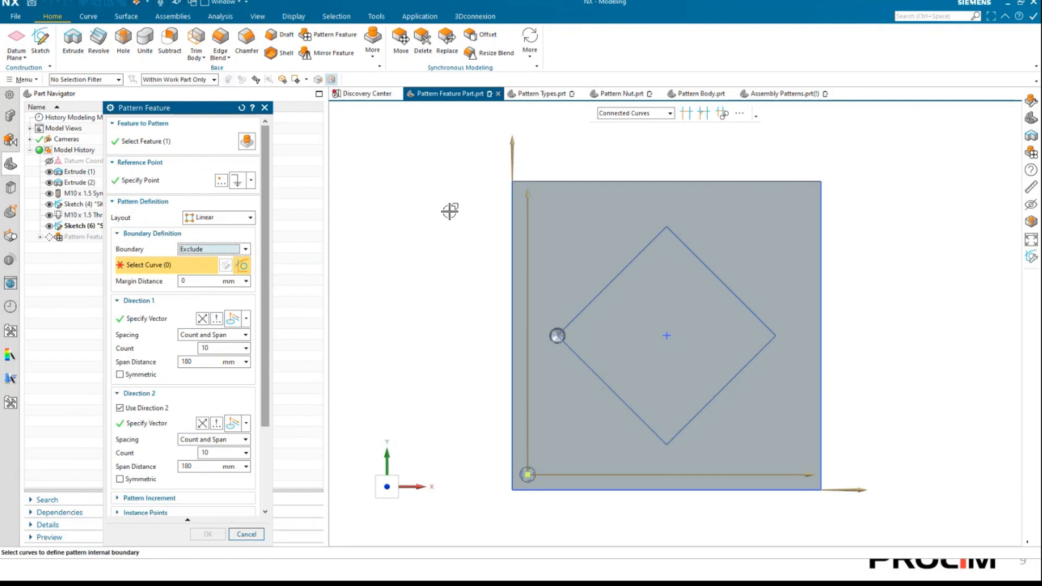
left_click(597, 298)
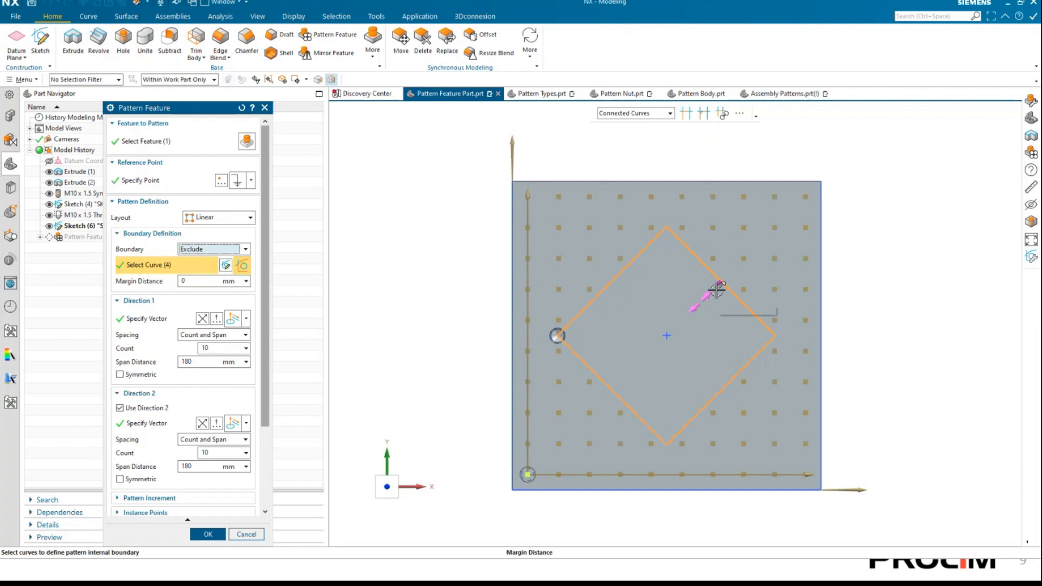
mouse_move(717, 286)
left_mouse_down()
mouse_move(689, 298)
mouse_move(675, 328)
mouse_move(732, 247)
mouse_move(716, 286)
left_mouse_up()
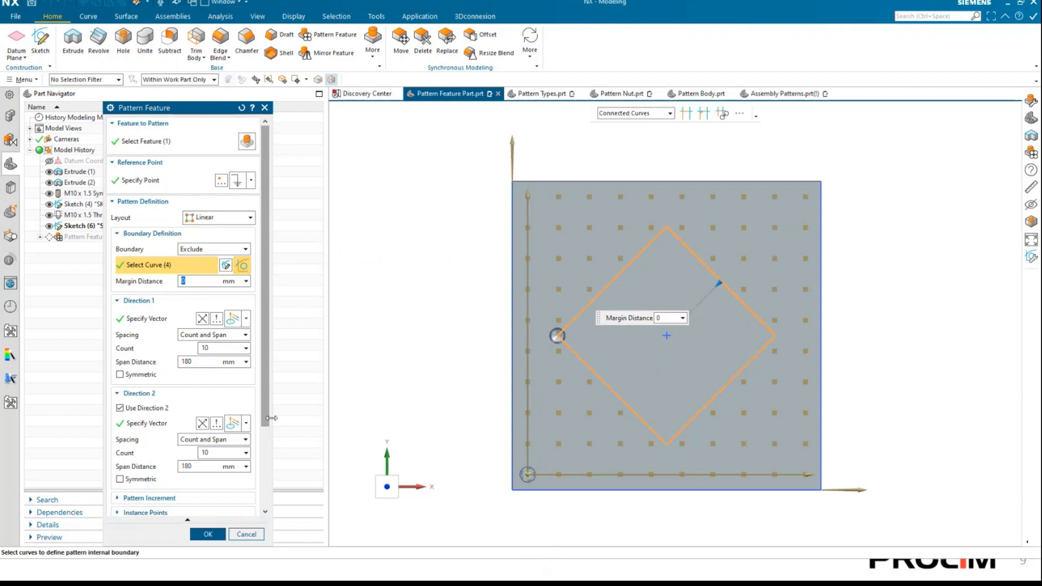
Preview the pattern result with the diamond area excluded, and undo the preview.
left_click(278, 359)
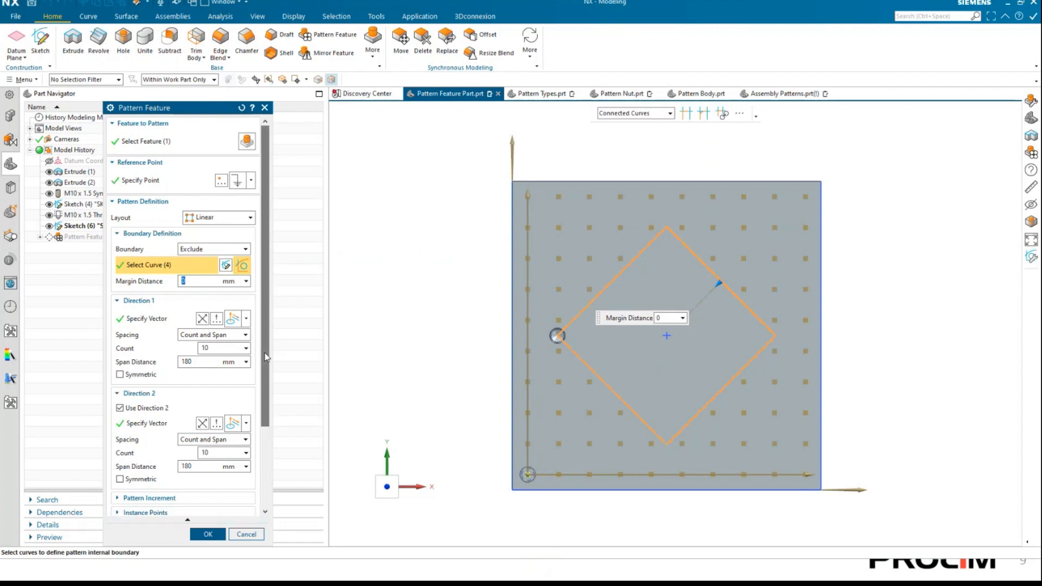
scroll(262, 354, "down", 3)
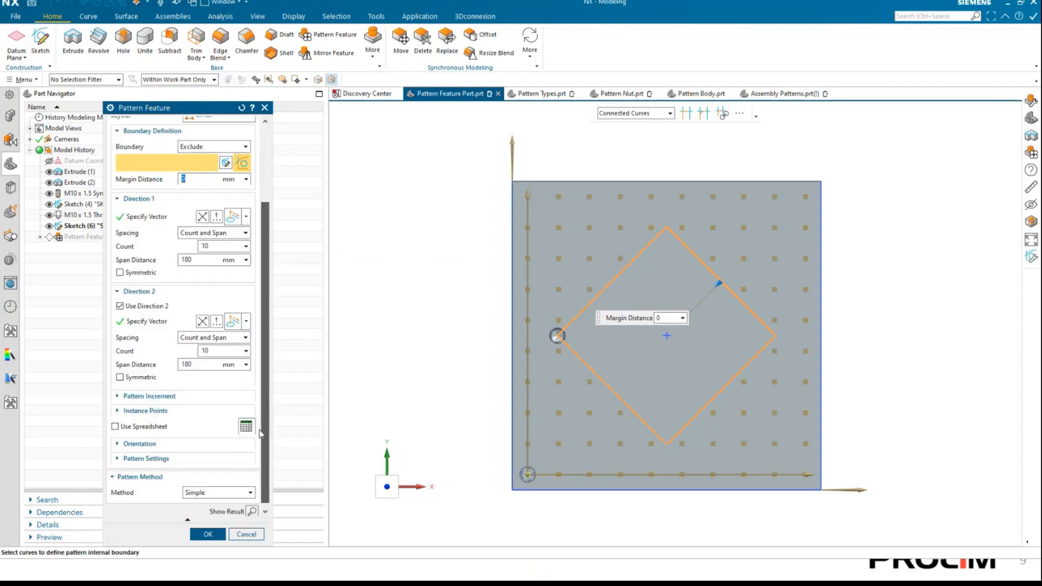
left_click(252, 511)
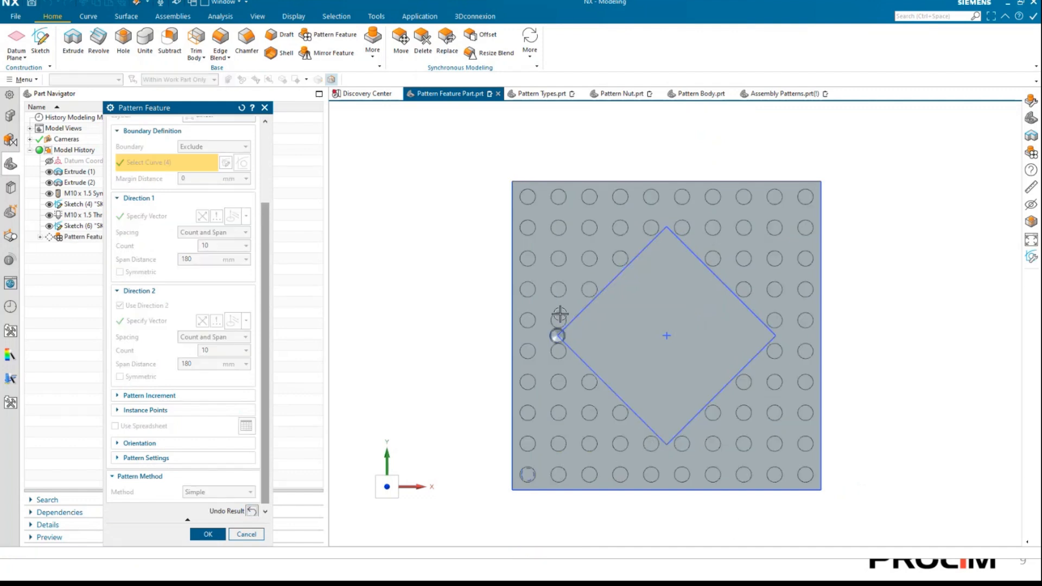
left_click(252, 512)
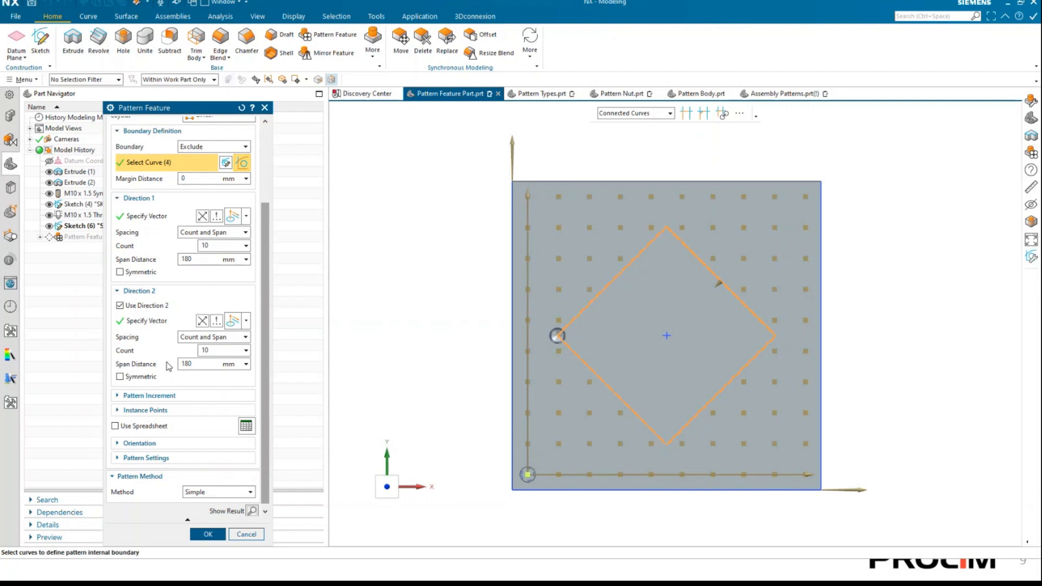
Set the pattern's count to 5 in direction 1 and 2 in direction 2, and accept the edited pattern.
left_click_drag(214, 247, 149, 242)
type("5")
key("Tab")
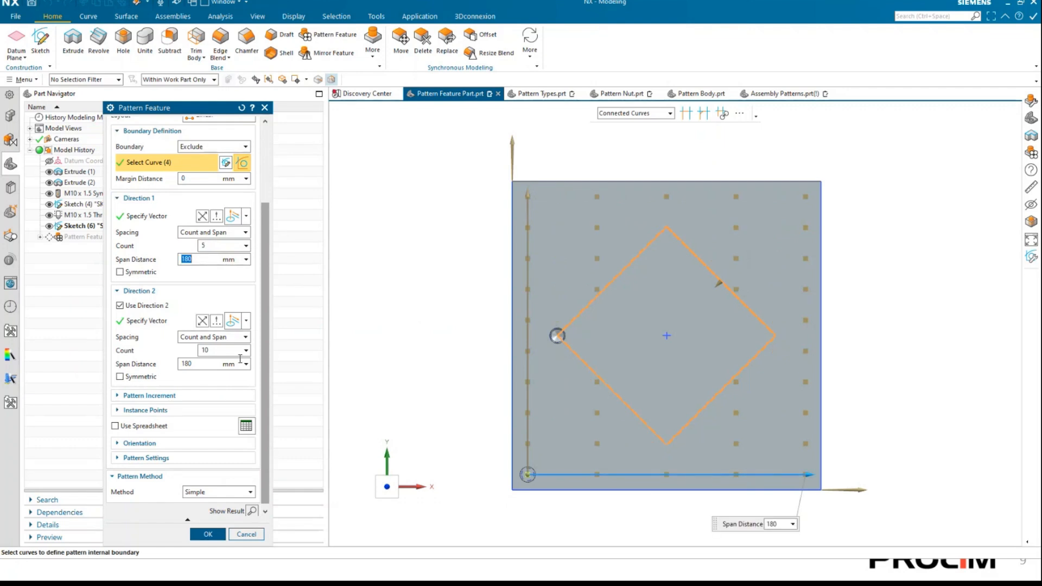
double_click(212, 351)
type("2")
key("Tab")
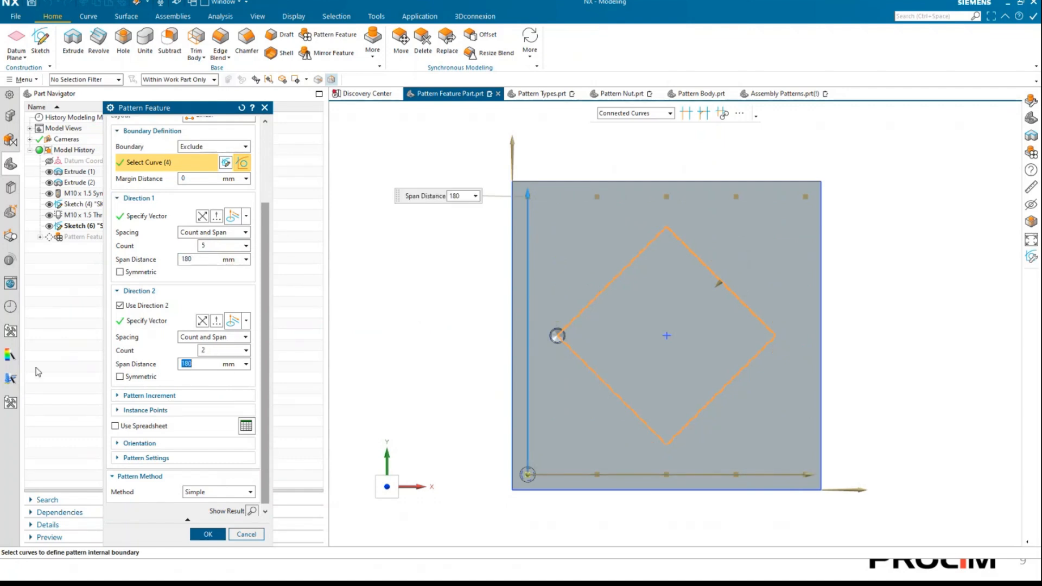
left_click(208, 535)
Hide the diamond sketch SKETCH_003 and view the pinned plate at an angle.
mouse_move(644, 279)
middle_mouse_down()
mouse_move(561, 374)
mouse_move(571, 339)
mouse_move(548, 323)
middle_mouse_up()
left_click(49, 206)
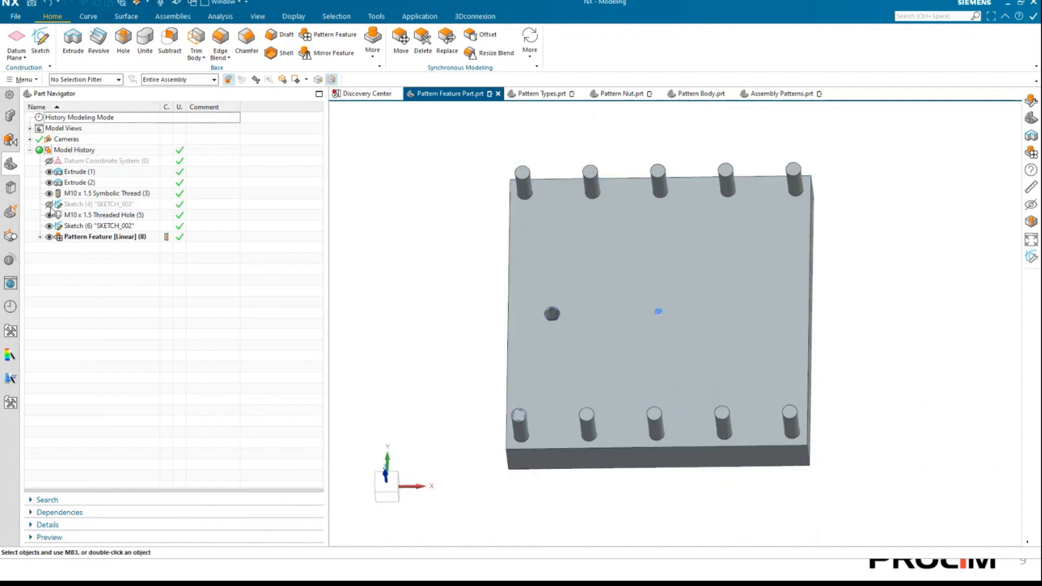
middle_click_drag(505, 298, 425, 304)
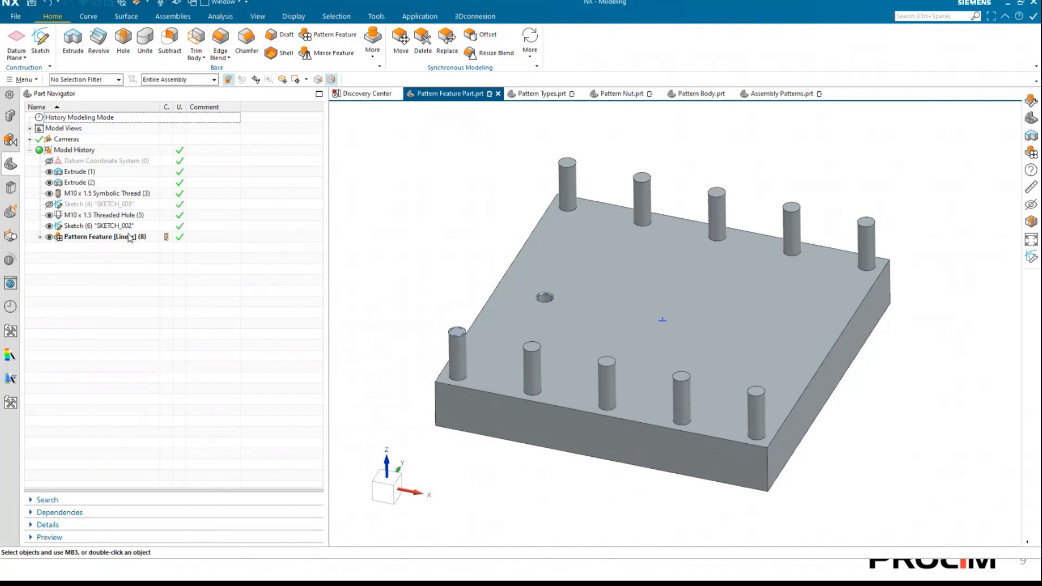
Edit the linear pin pattern and open its Pattern Increment settings, widened to show the parameters' values and expressions.
right_click(108, 237)
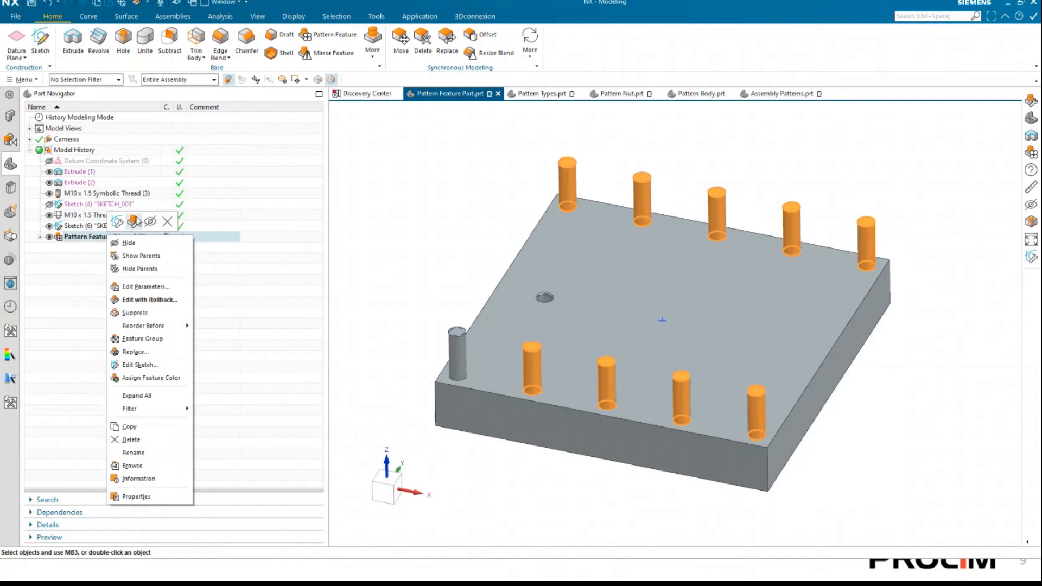
left_click(135, 221)
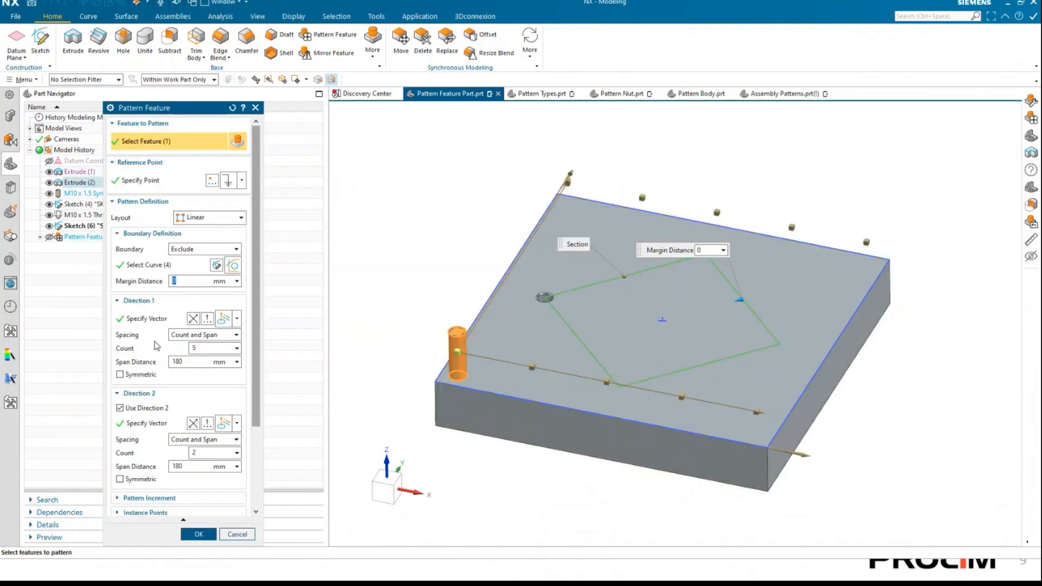
scroll(149, 353, "down", 1)
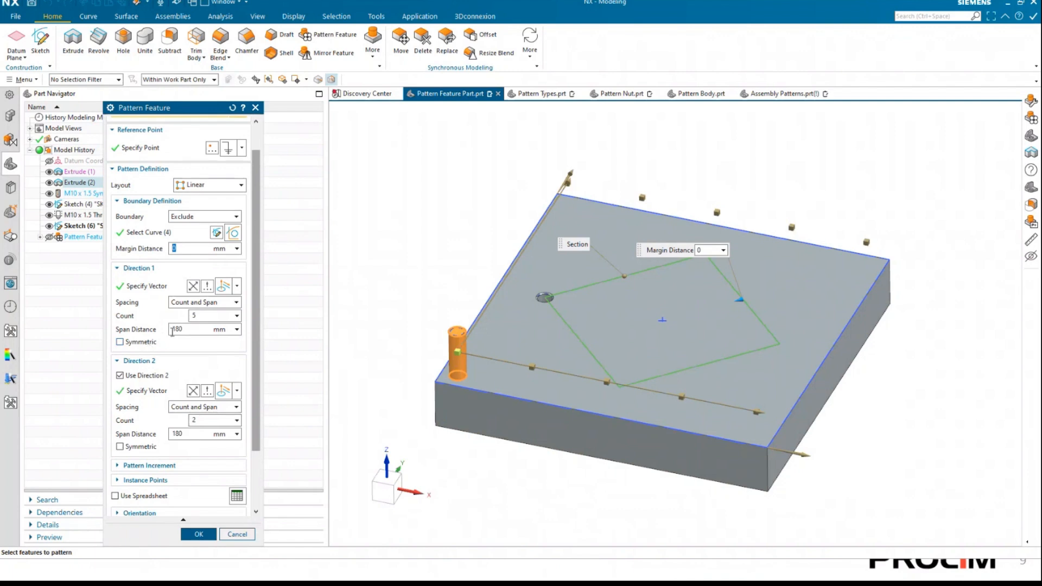
scroll(206, 434, "down", 1)
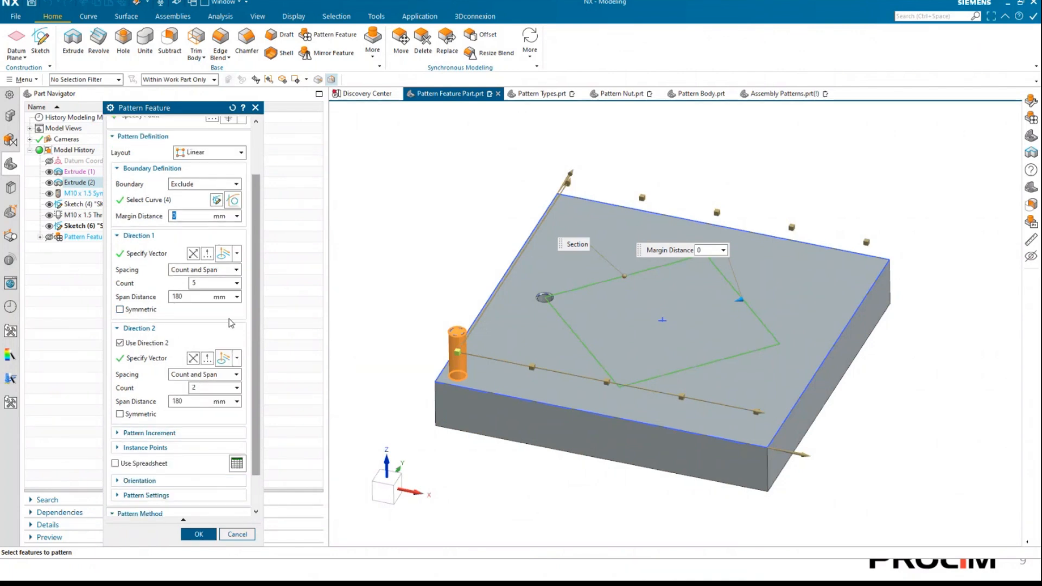
left_click(172, 433)
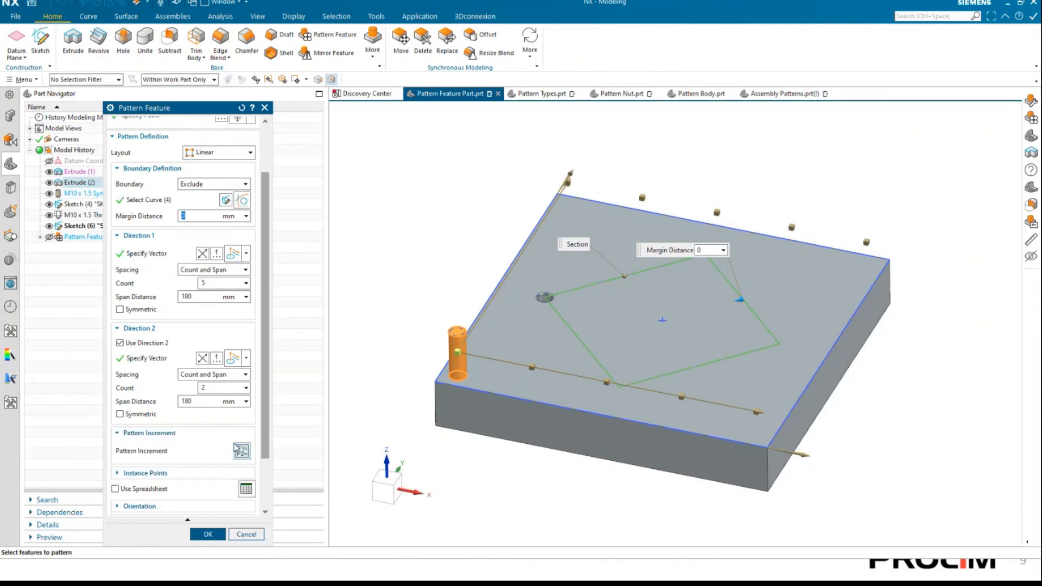
left_click(241, 450)
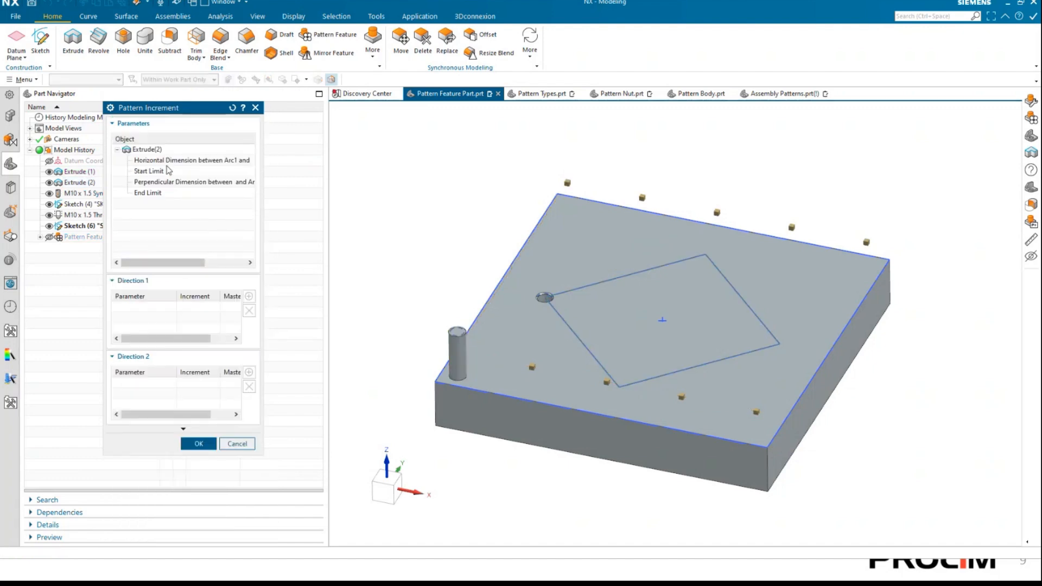
left_click_drag(263, 201, 351, 206)
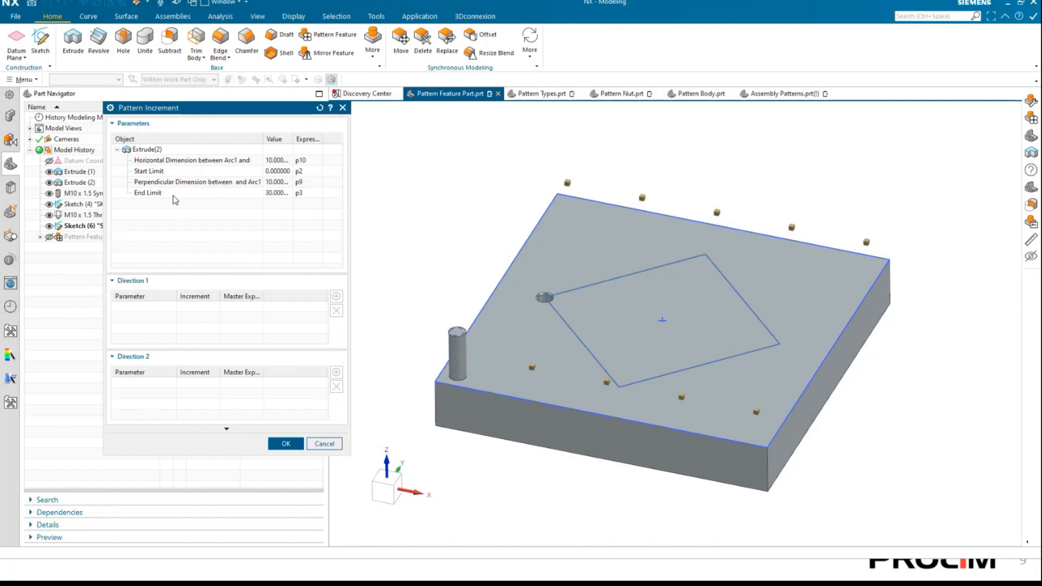
Look through the pin extrusion's dimension and limit parameters and add its End Limit to the Direction 1 increments.
left_click(160, 162)
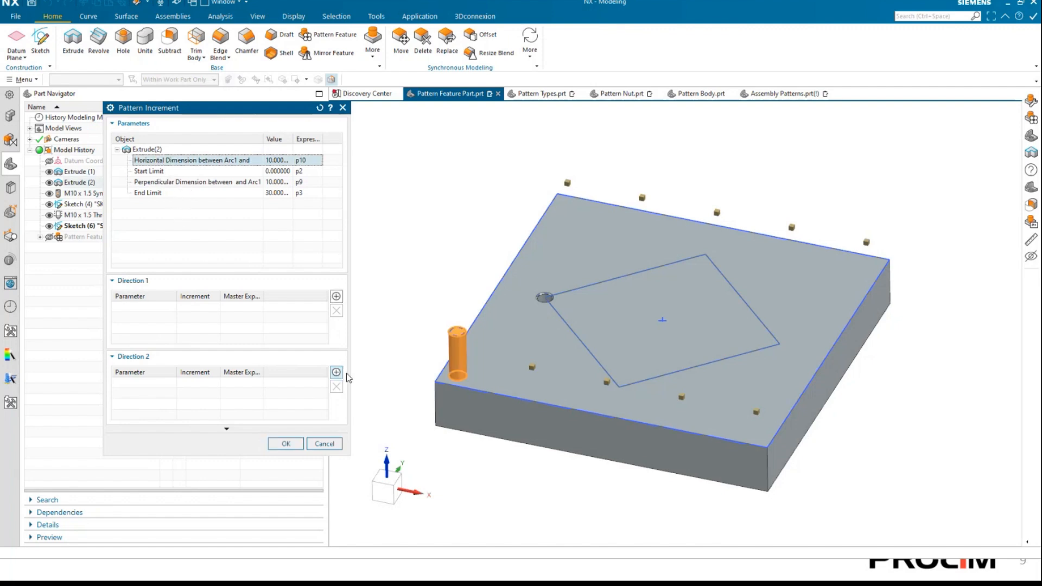
left_click(197, 173)
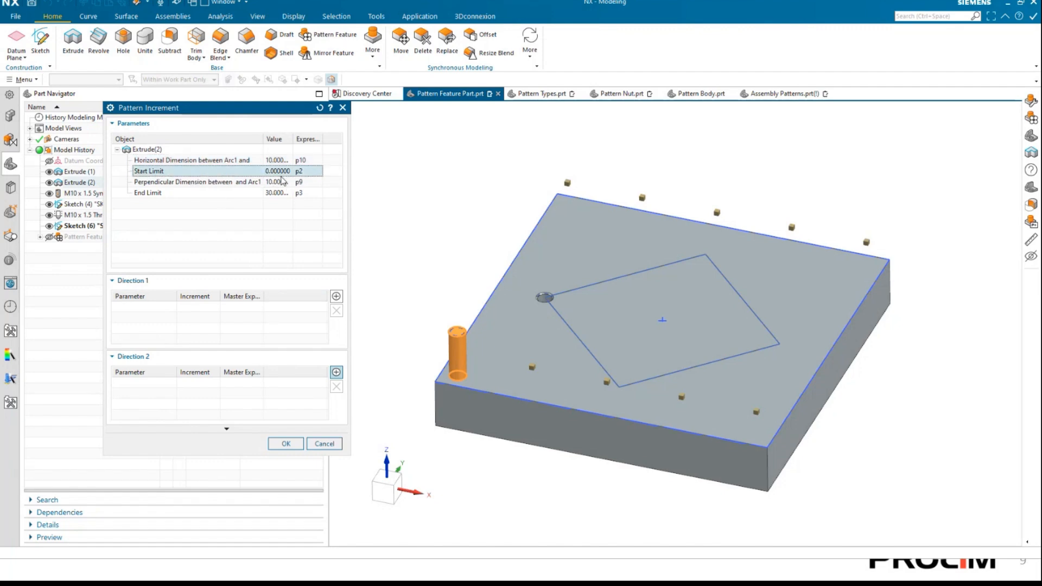
left_click(241, 184)
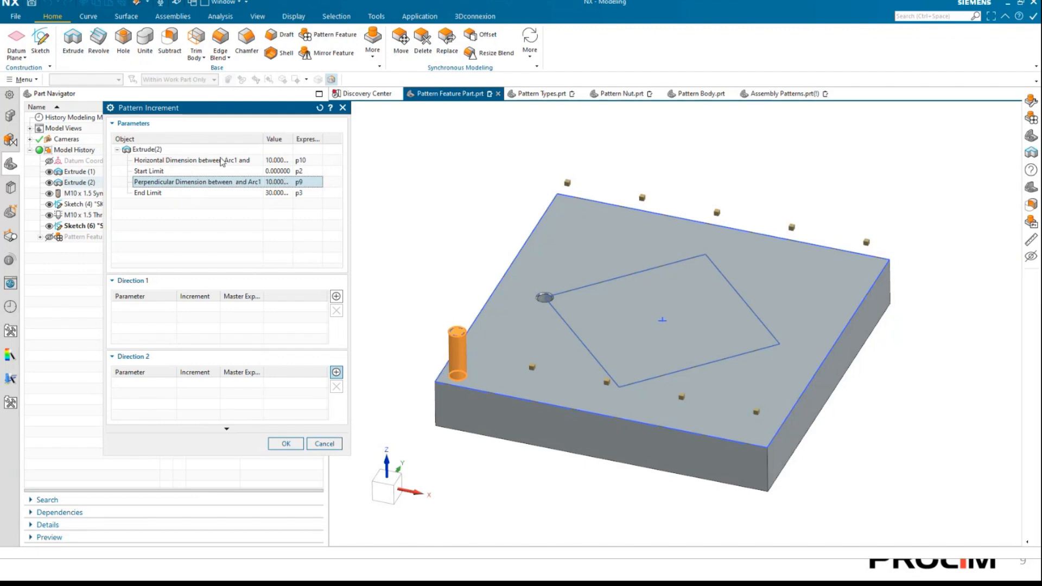
left_click(289, 161)
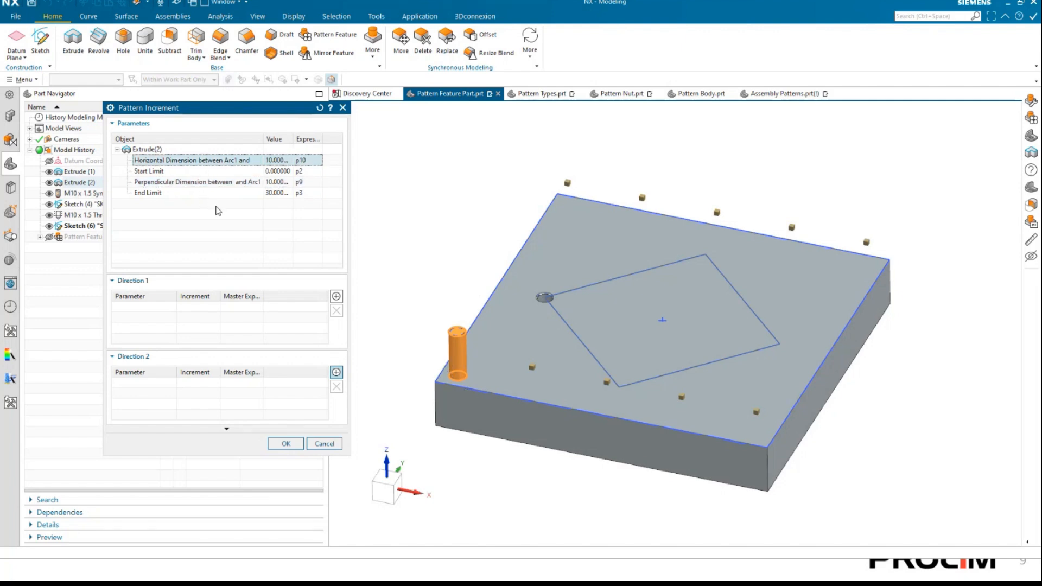
left_click(278, 193)
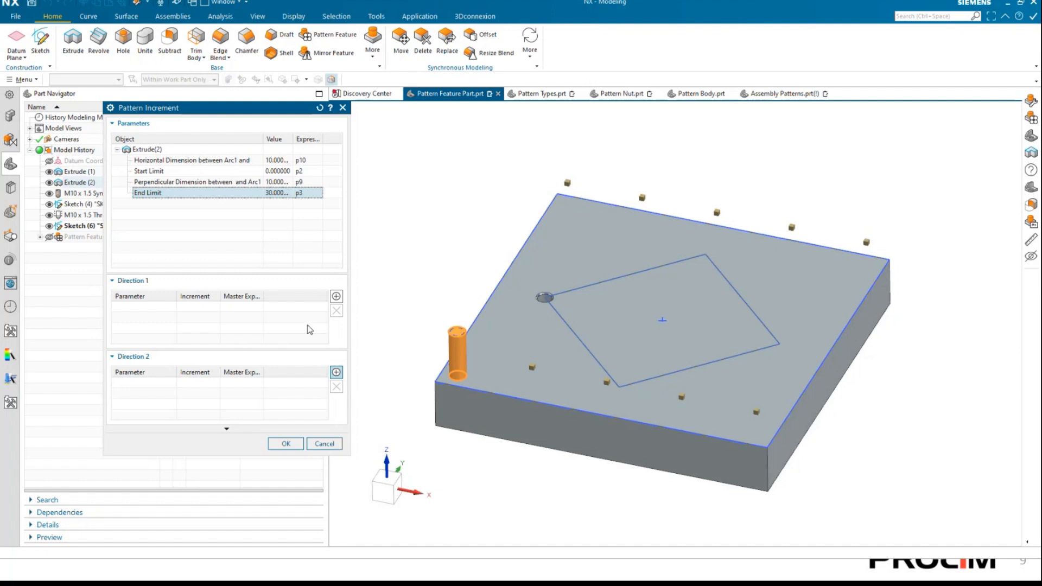
left_click(336, 297)
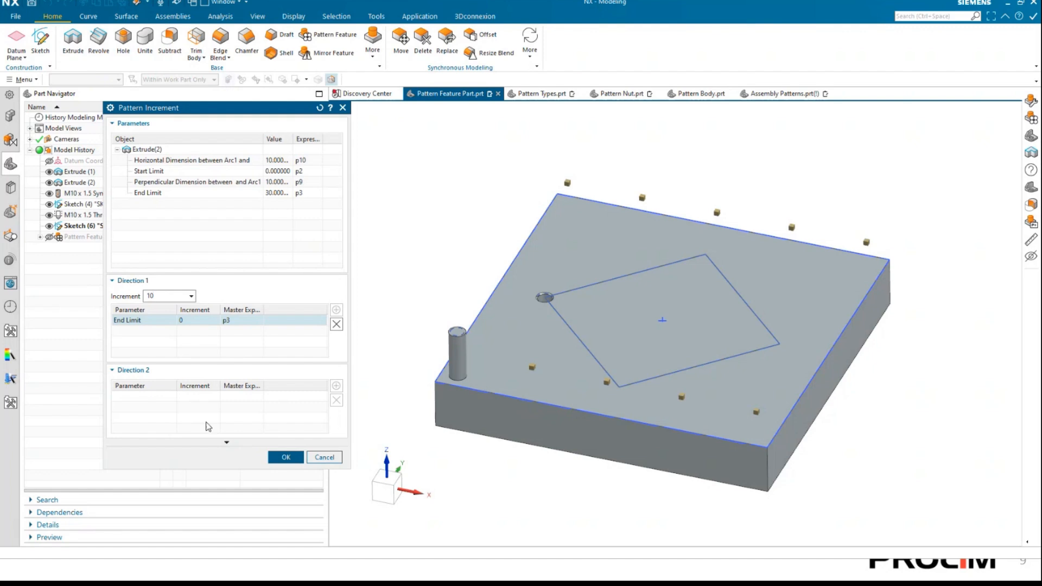
Accept the End Limit increment of 10 in Direction 1, preview the patterned pins, and hide Sketch (4) to inspect their heights.
left_click(286, 457)
scroll(244, 517, "down", 3)
left_click(252, 507)
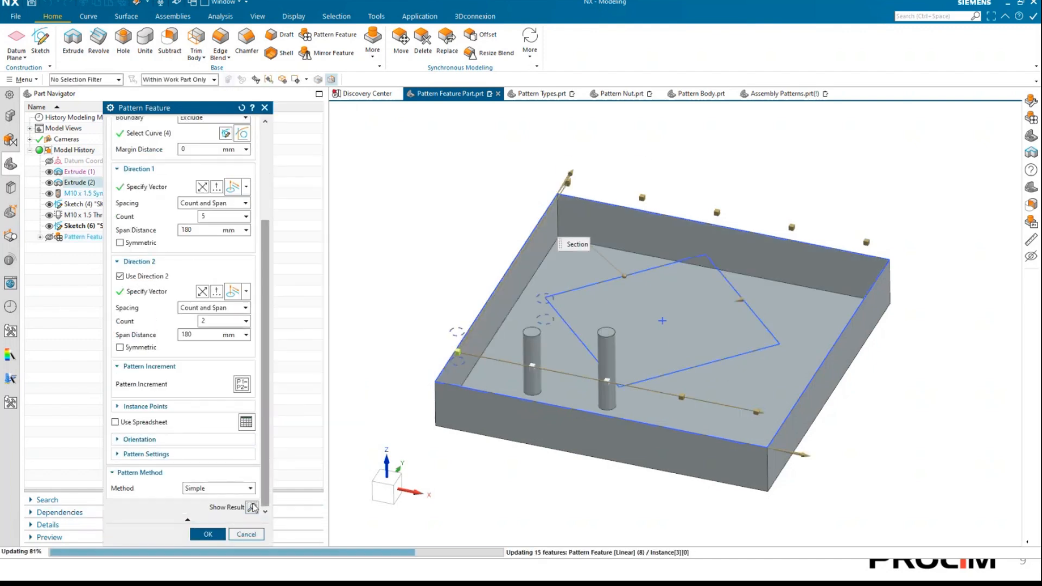
middle_click_drag(448, 490, 465, 488)
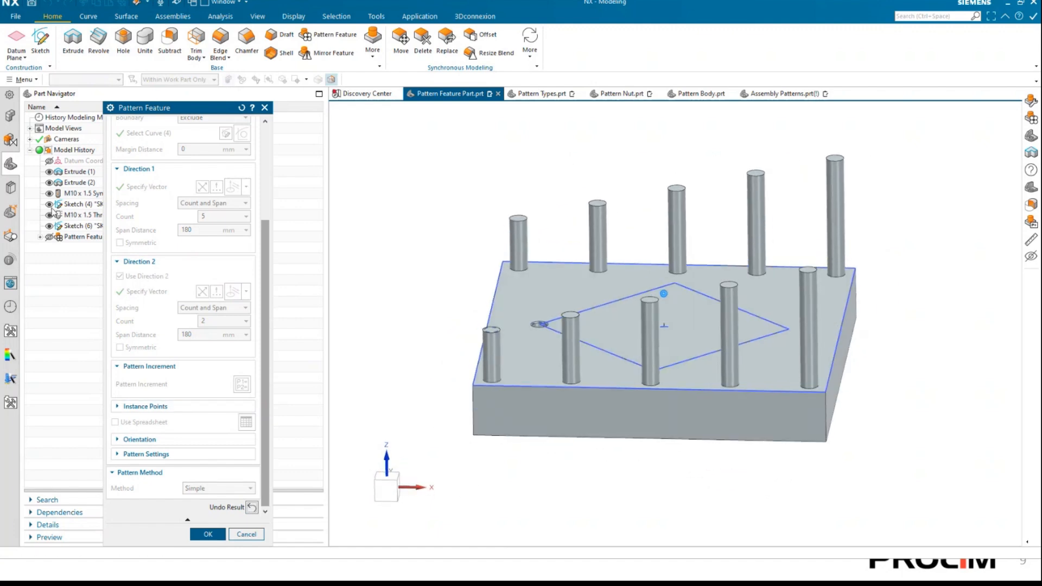
left_click(50, 205)
mouse_move(424, 281)
middle_mouse_down()
mouse_move(554, 398)
mouse_move(517, 416)
mouse_move(527, 350)
mouse_move(516, 291)
mouse_move(524, 305)
middle_mouse_up()
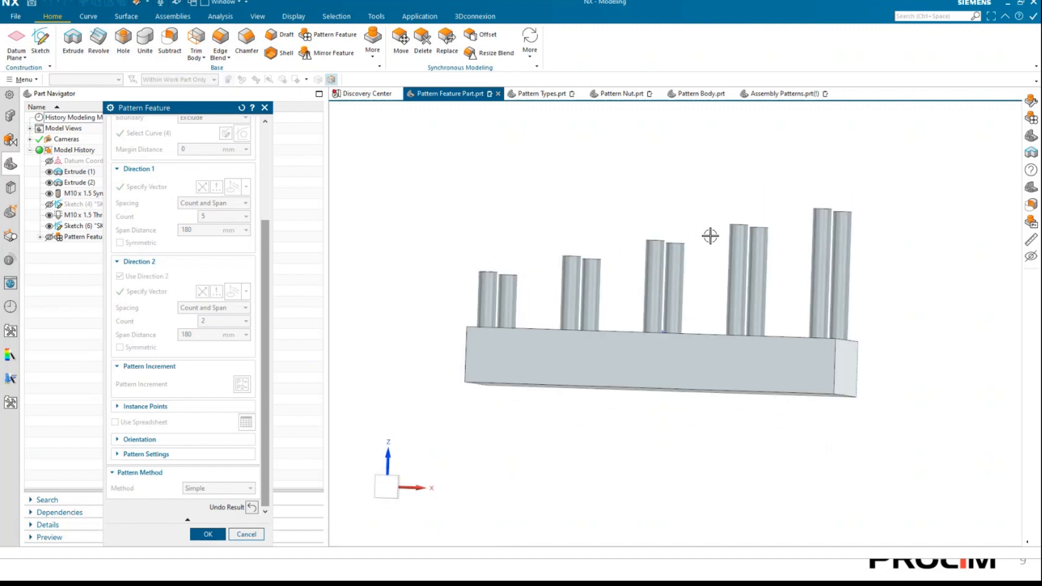
middle_click_drag(782, 249, 741, 279)
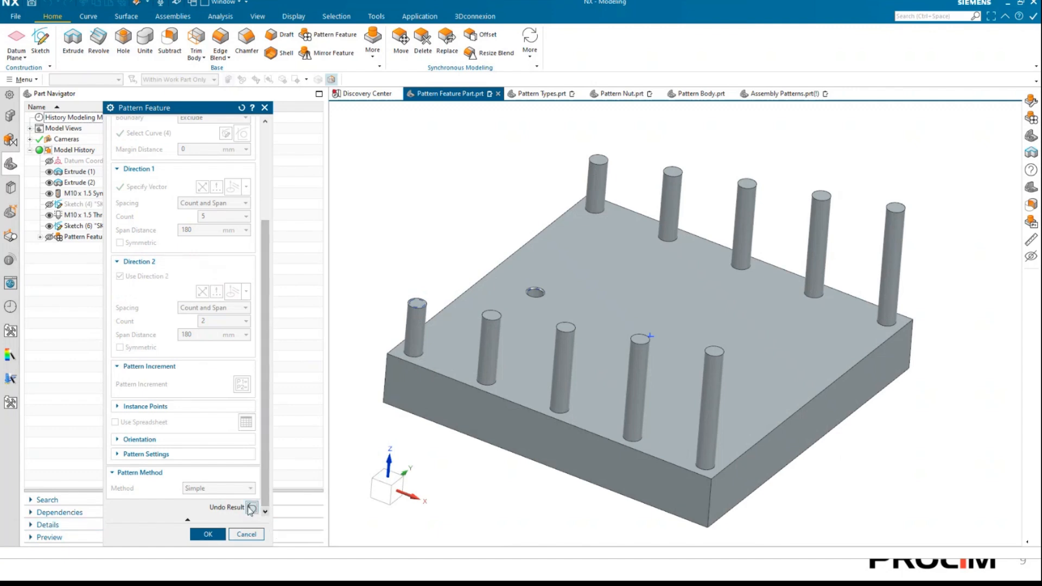
Set the End Limit's Direction 1 increment to -5, preview the patterned pins, and clear the preview.
left_click(242, 385)
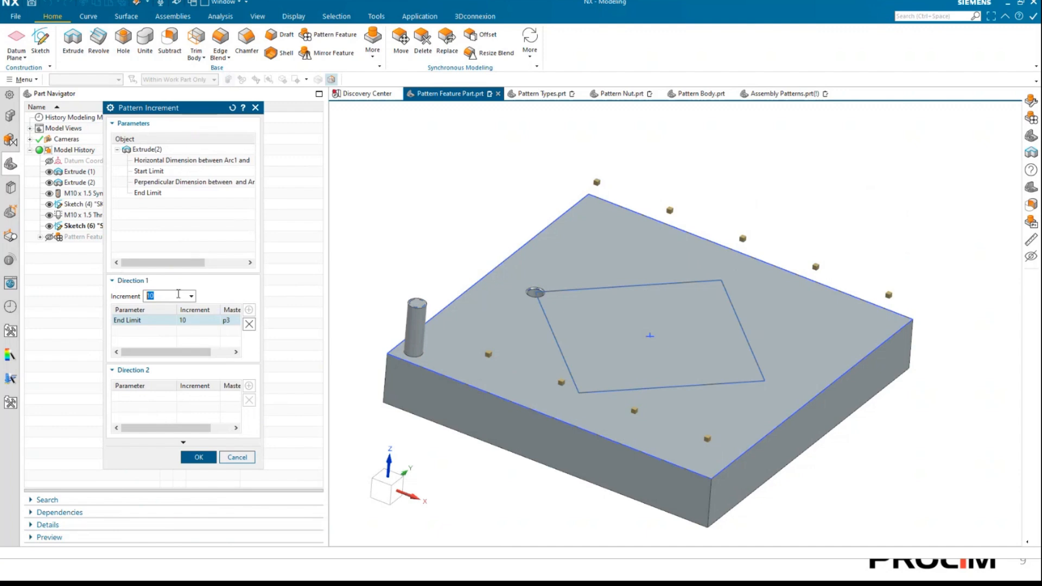
type("-5")
left_click(199, 457)
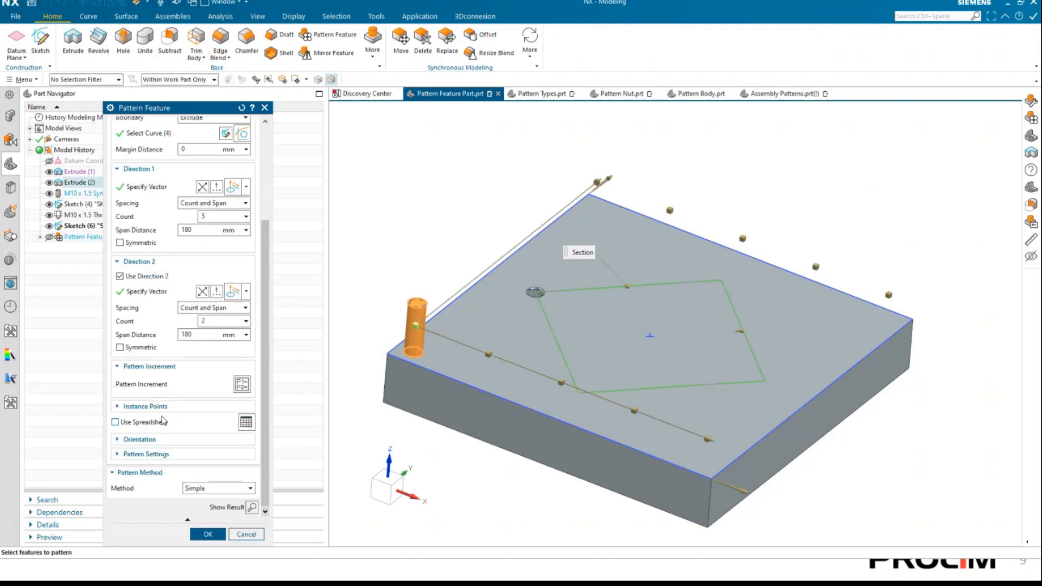
left_click(250, 507)
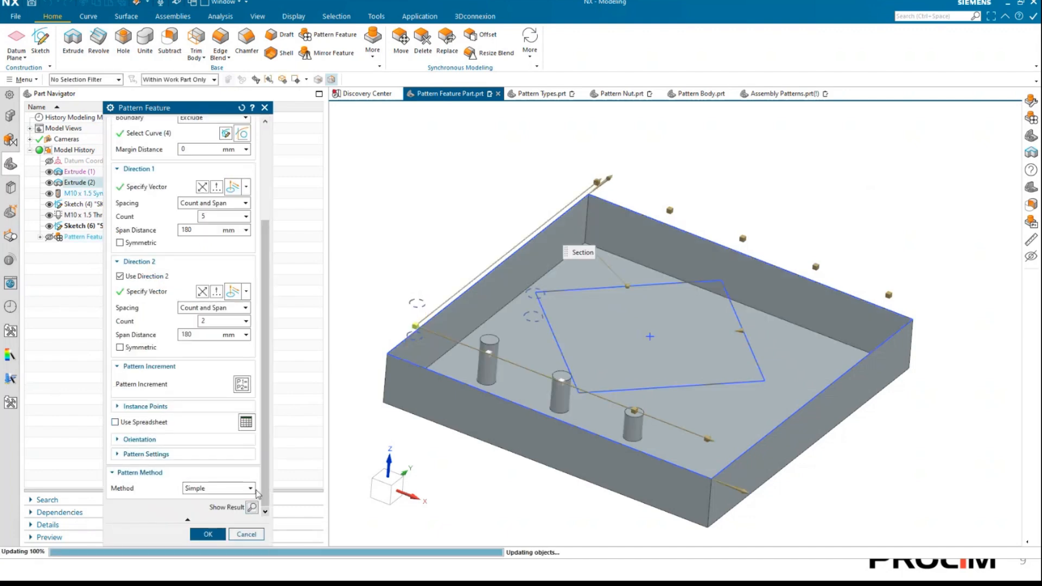
middle_click_drag(384, 233, 399, 260)
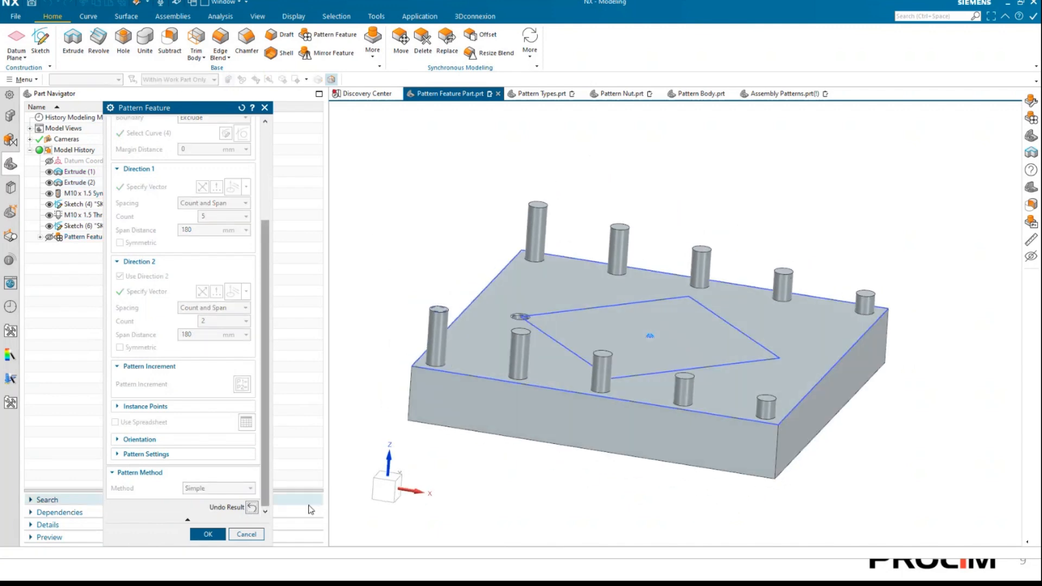
left_click(252, 507)
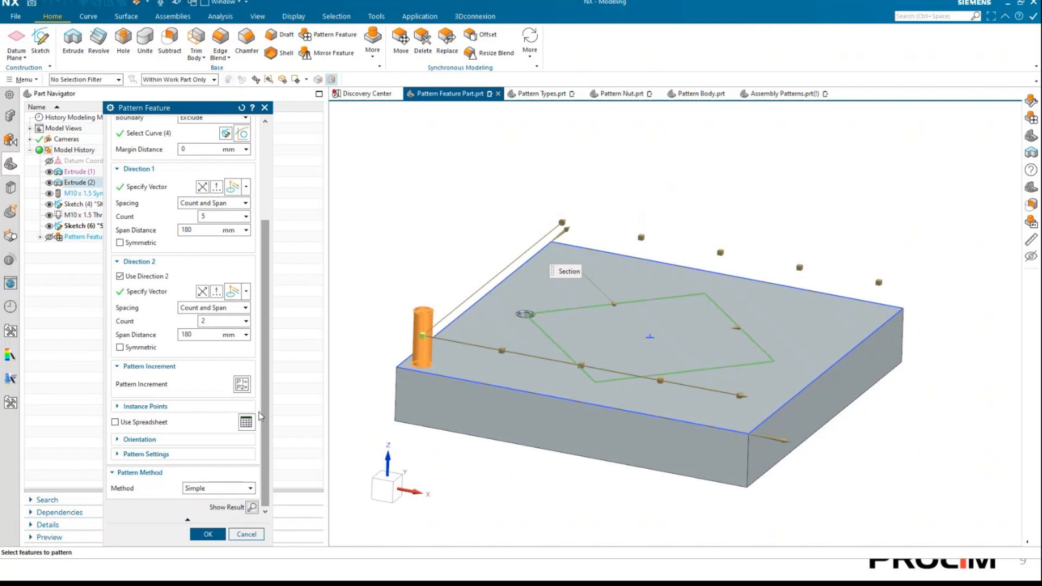
Add the pin's Perpendicular Dimension to the Direction 2 increments with an increment of 10, preview the pattern, and clear the preview.
left_click(242, 384)
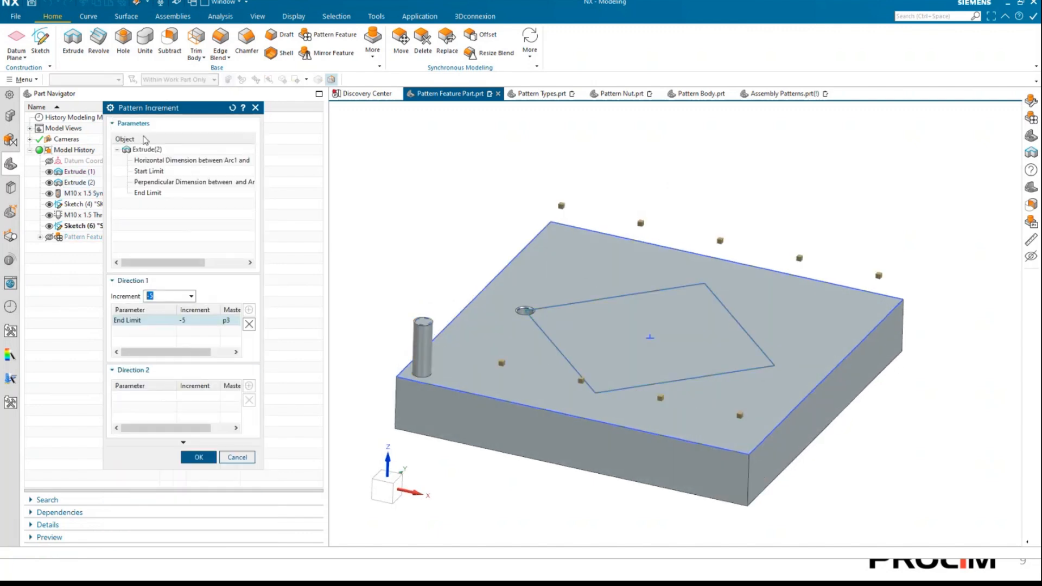
left_click(152, 162)
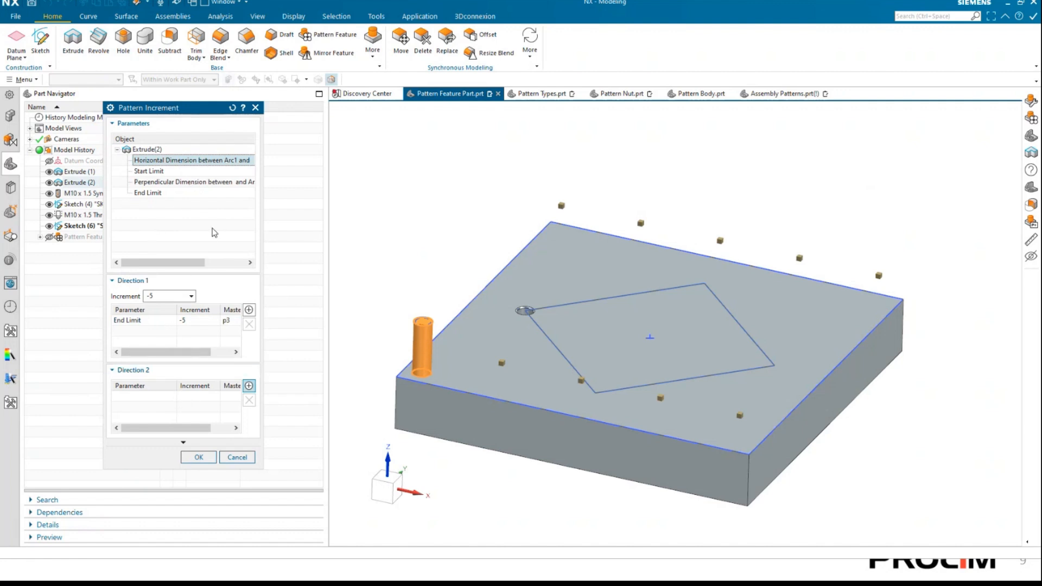
left_click(166, 295)
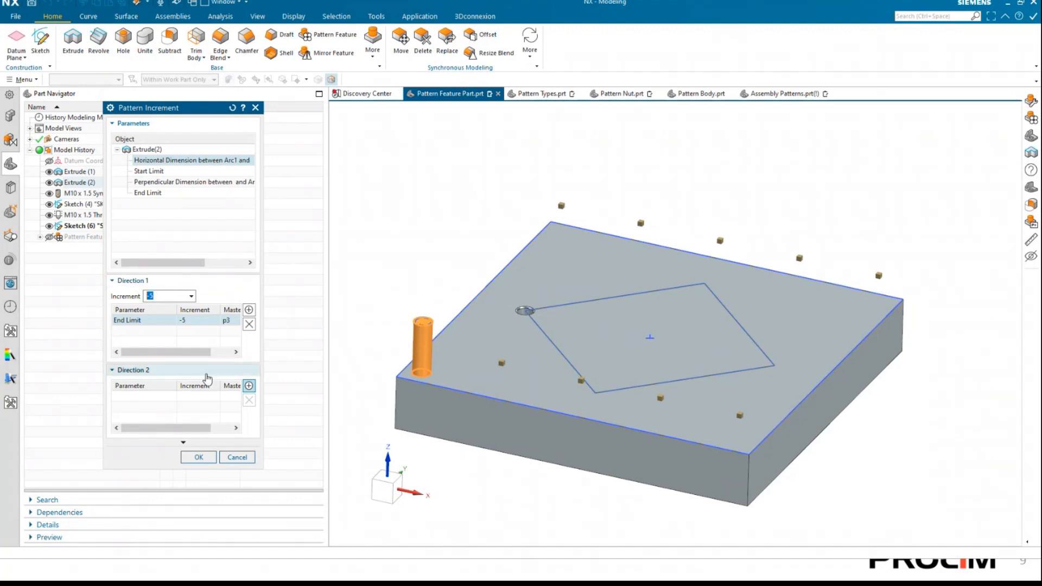
left_click(169, 397)
left_click(153, 171)
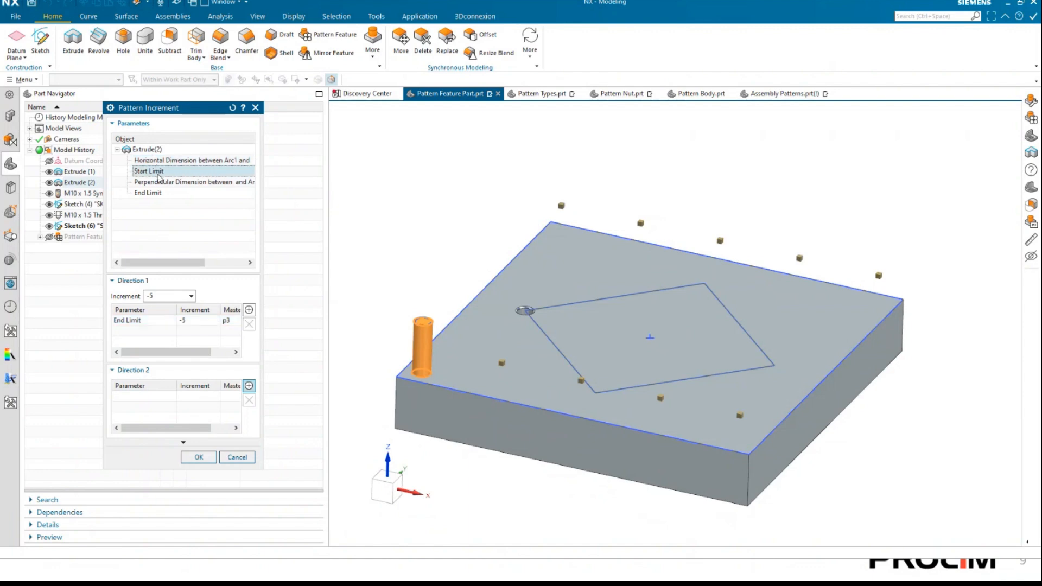
left_click(179, 182)
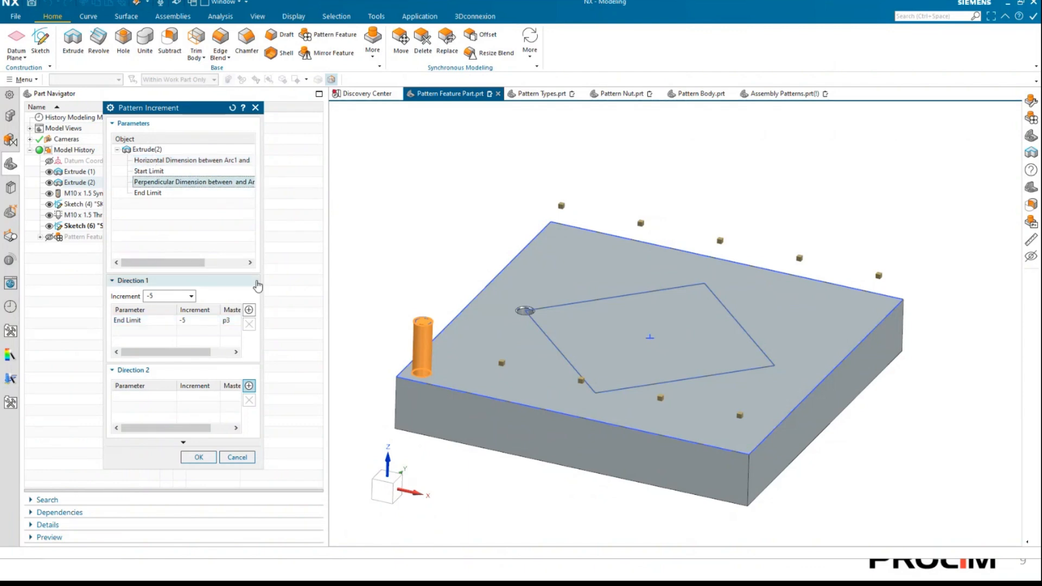
left_click(248, 385)
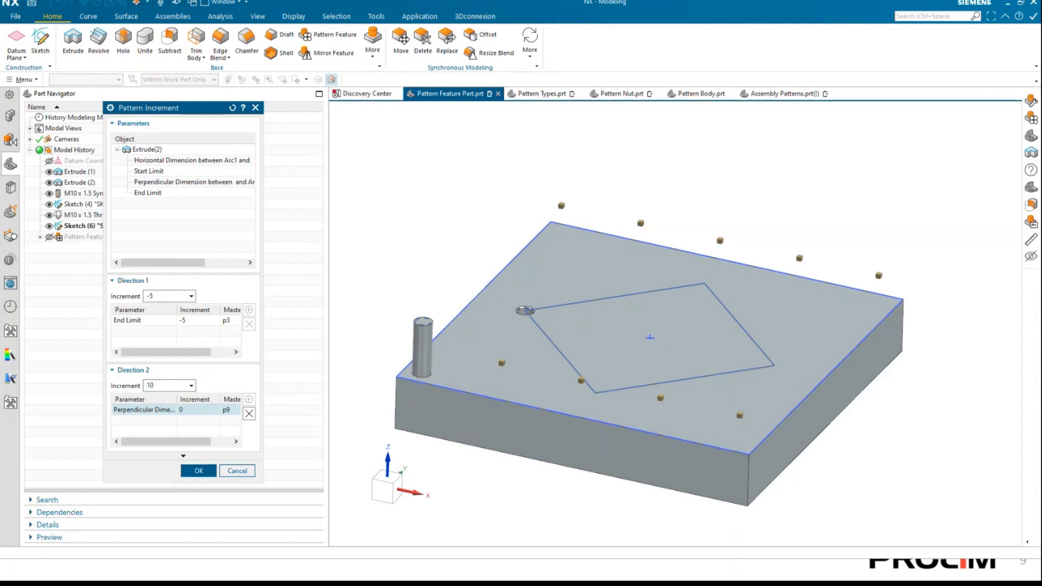
left_click(199, 471)
left_click(252, 509)
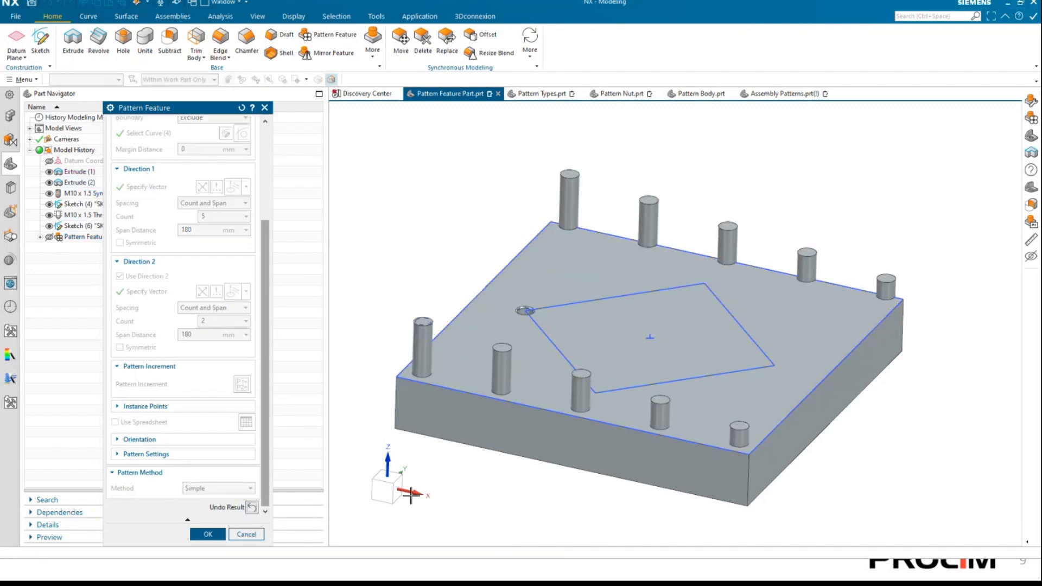
left_click(253, 509)
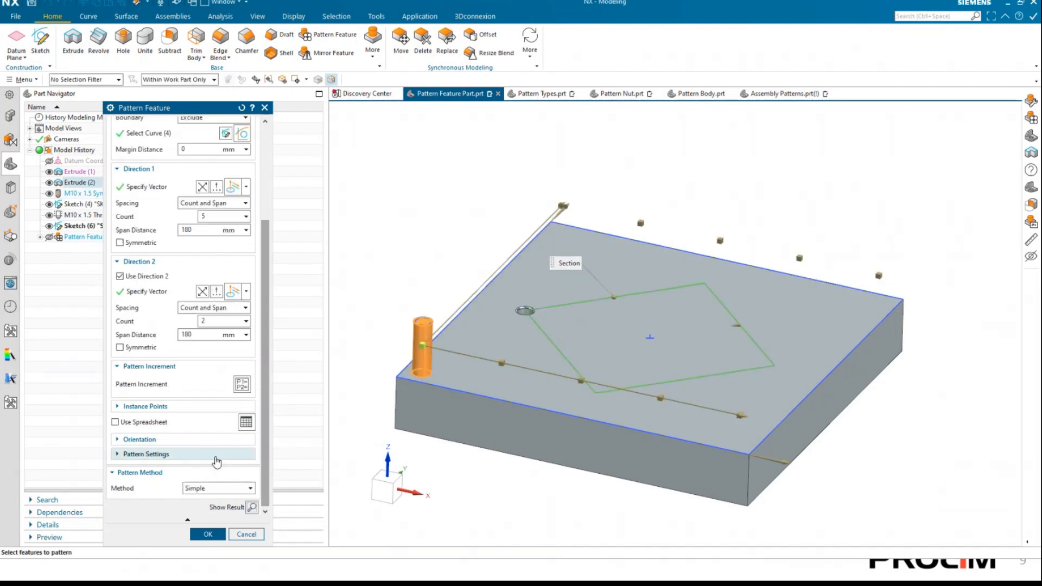
Remove the Perpendicular Dimension from the pattern's Direction 2 increments.
left_click(240, 384)
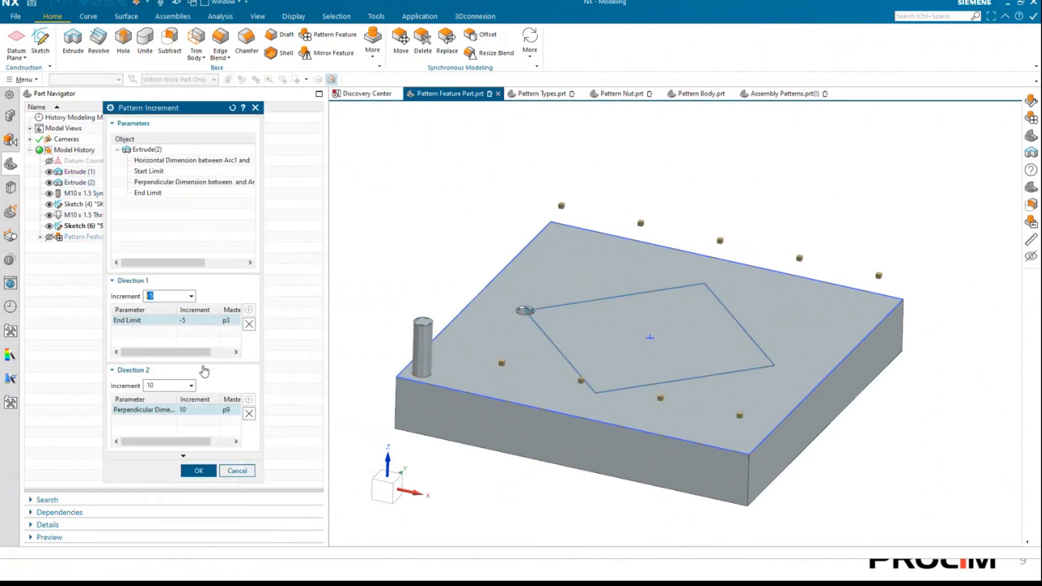
left_click(220, 410)
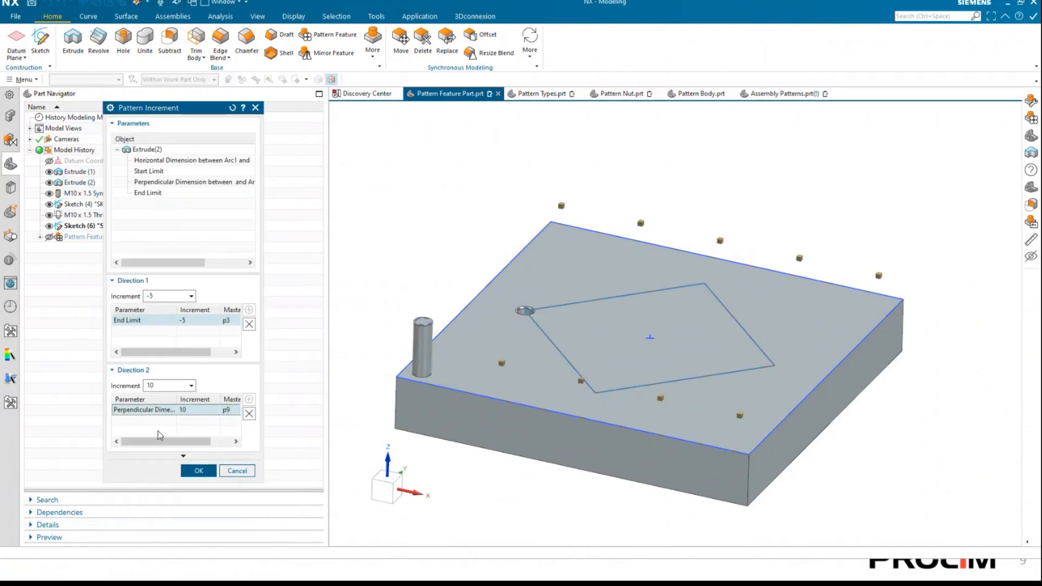
left_click(250, 416)
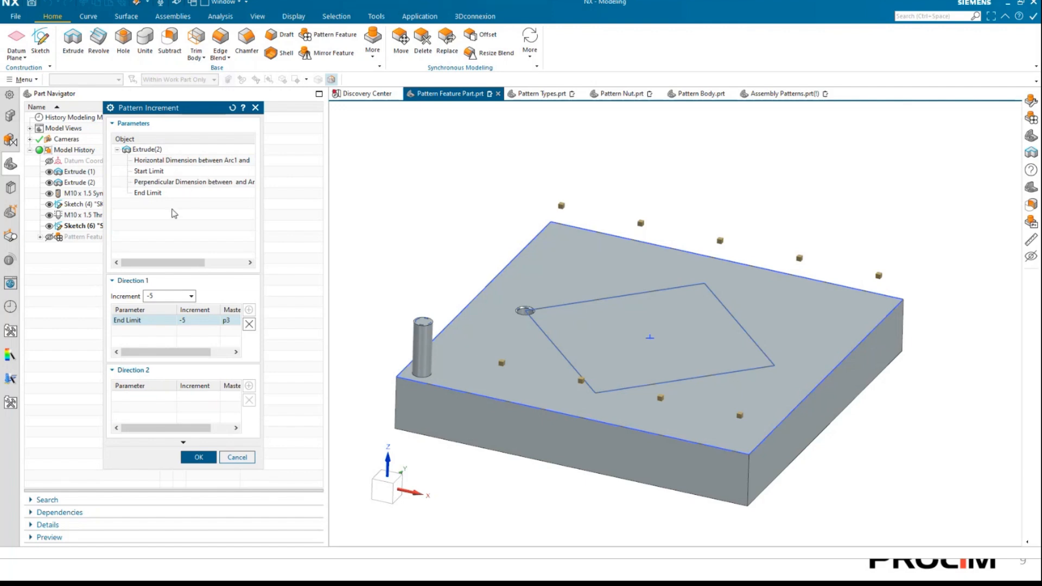
Add the End Limit to the Direction 2 increments with an increment of 10, preview and inspect both pin rows, and clear the preview.
left_click(157, 193)
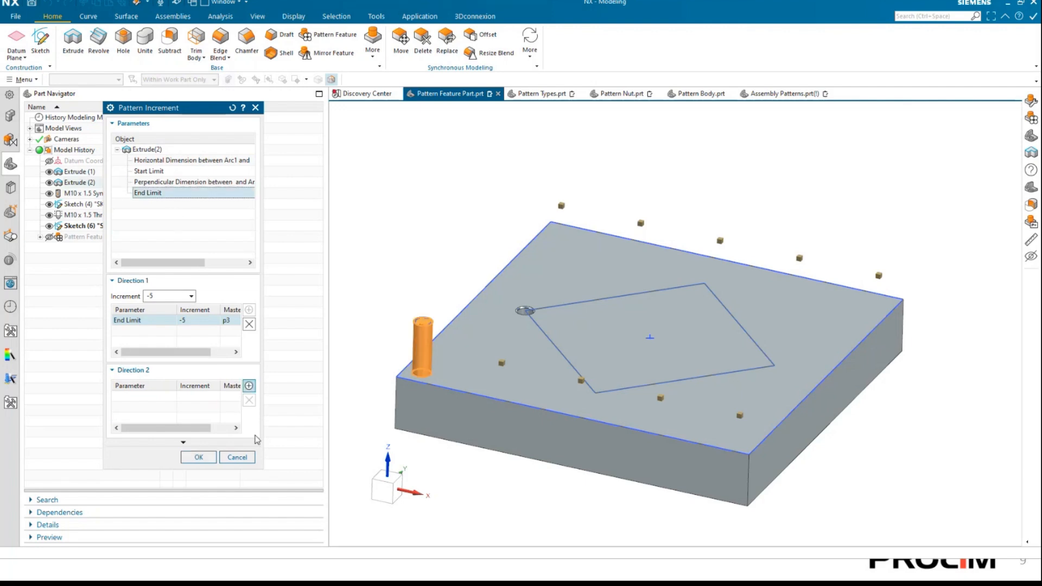
left_click(249, 385)
left_click(199, 470)
left_click(252, 507)
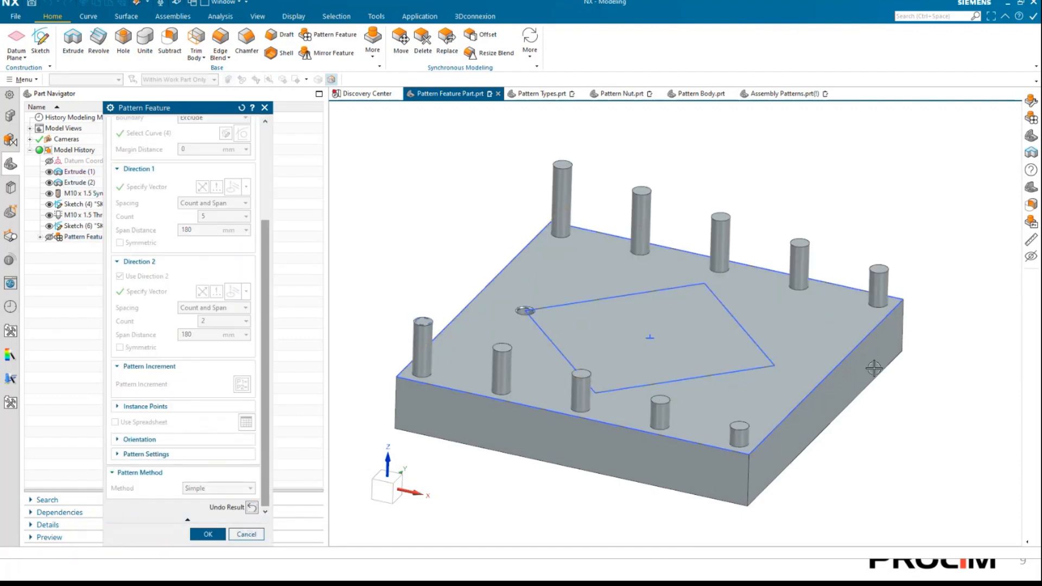
middle_click_drag(867, 333, 863, 322)
mouse_move(514, 372)
middle_mouse_down()
mouse_move(456, 345)
mouse_move(421, 356)
mouse_move(424, 398)
middle_mouse_up()
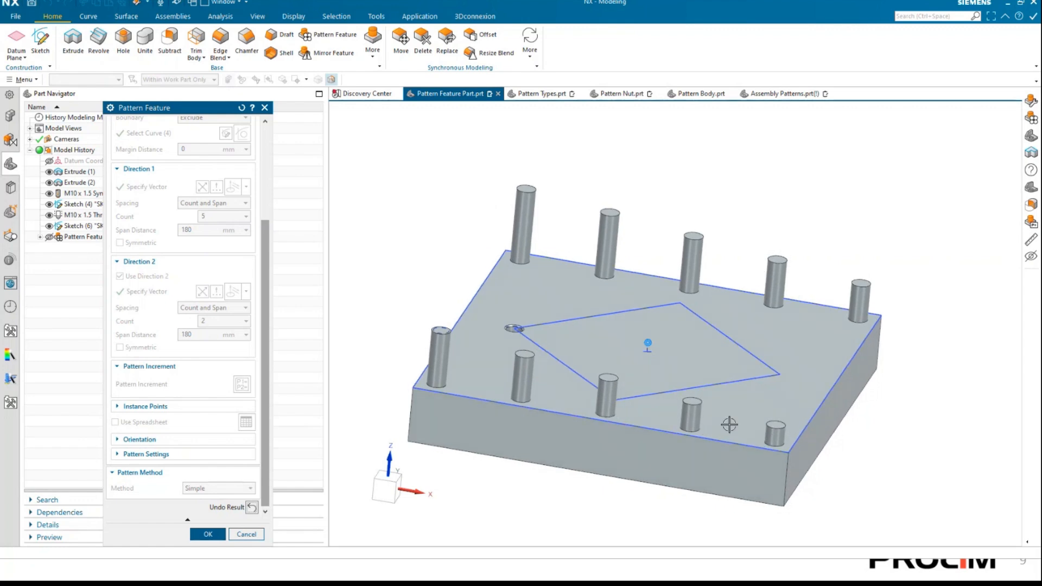
middle_click_drag(728, 423, 429, 315)
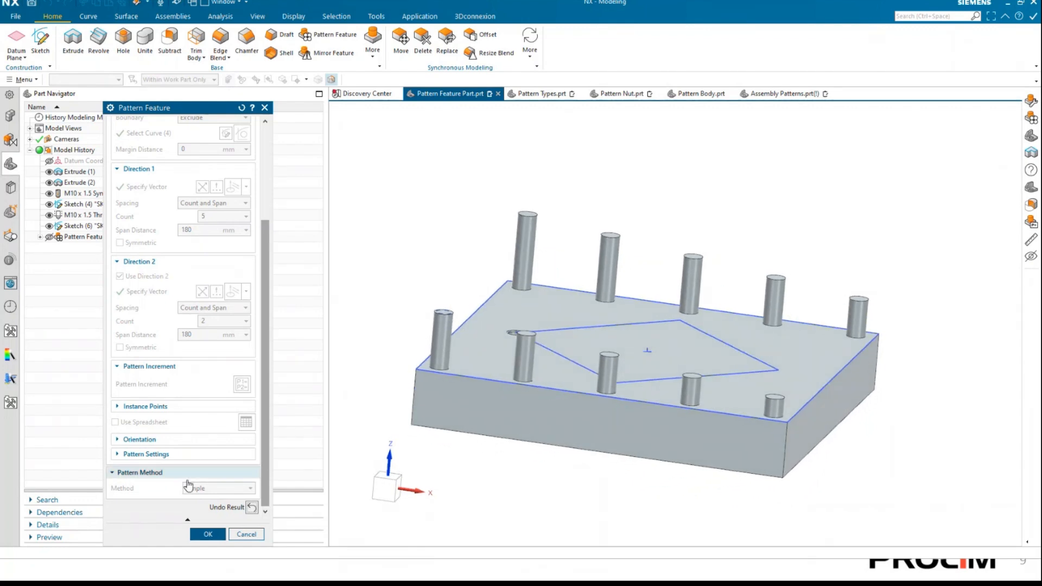
left_click(250, 507)
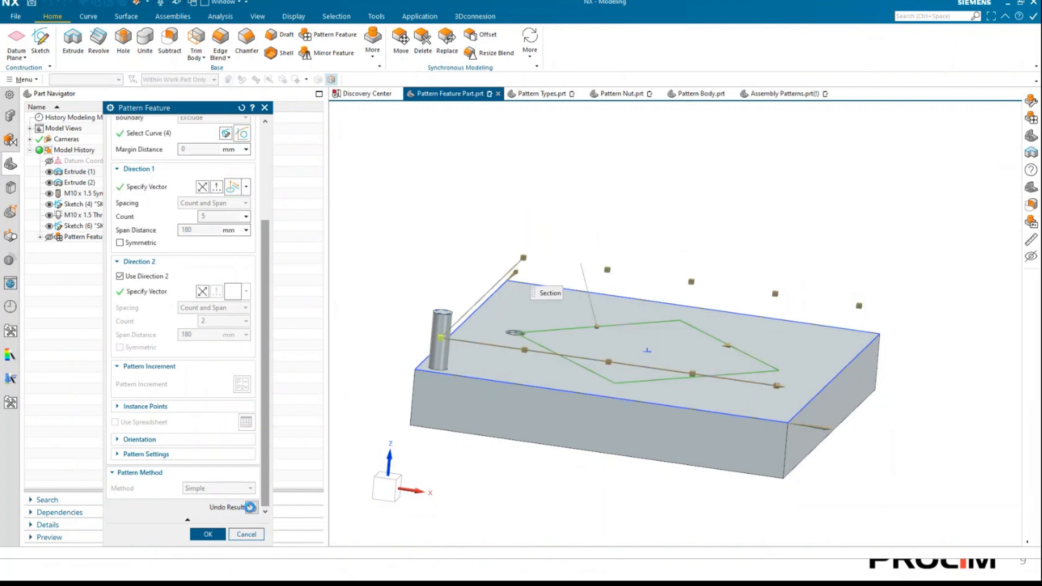
left_click(242, 384)
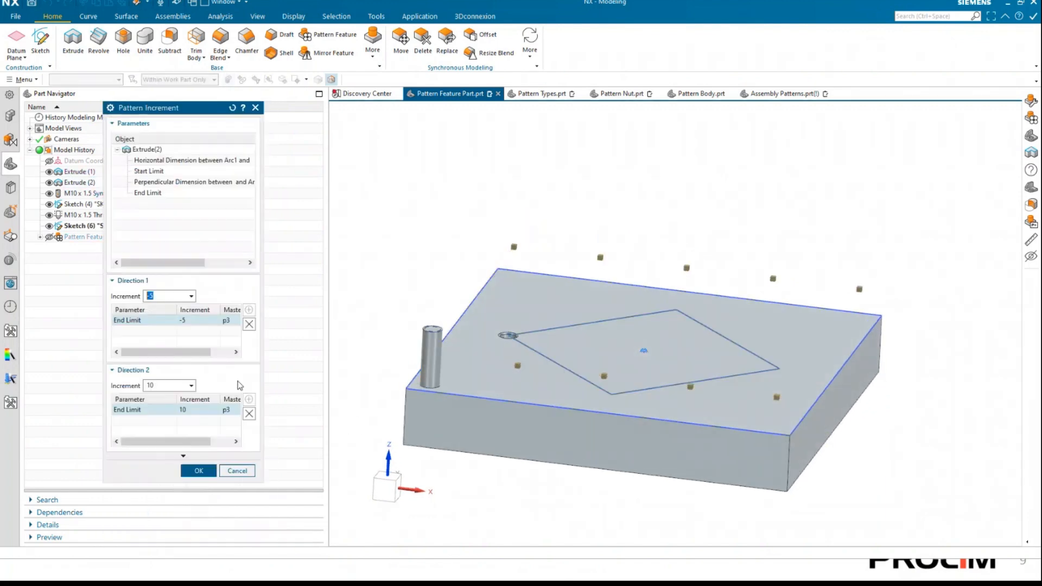
left_click(249, 413)
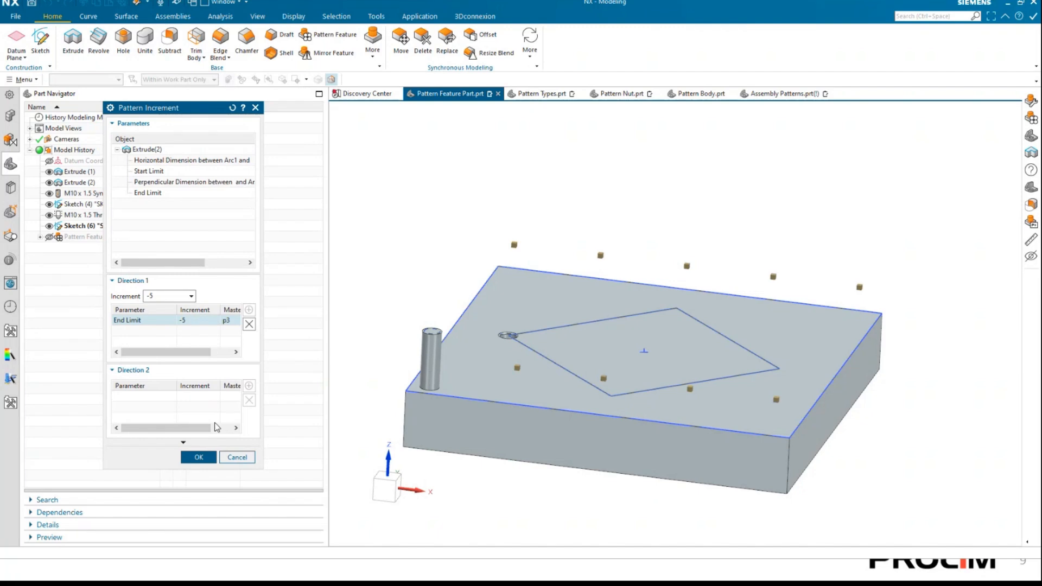
left_click(224, 458)
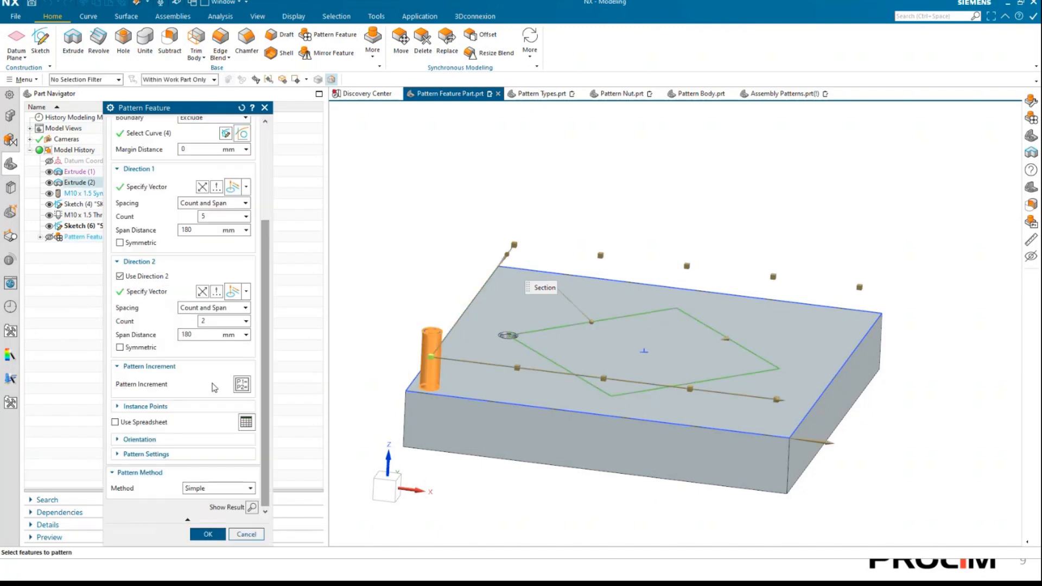
Remove the End Limit from both the Direction 1 and Direction 2 increments and accept the emptied Pattern Increment settings.
left_click(242, 385)
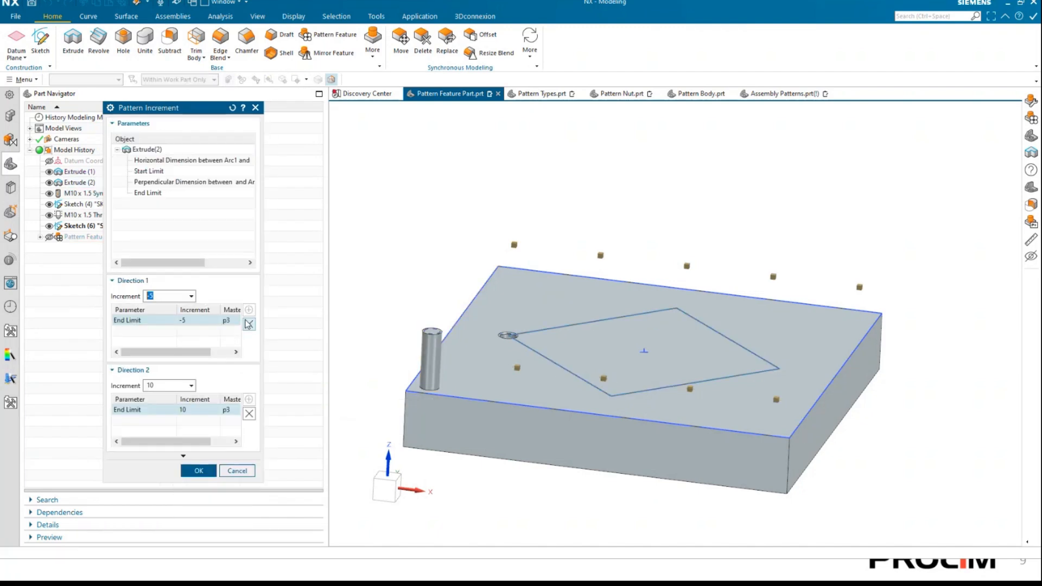
left_click(250, 324)
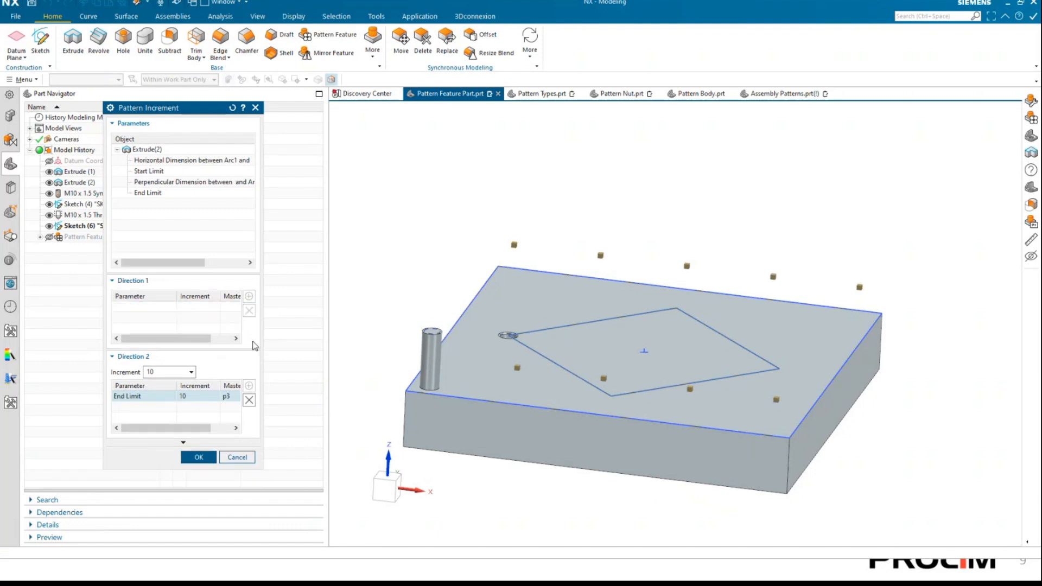
left_click(250, 400)
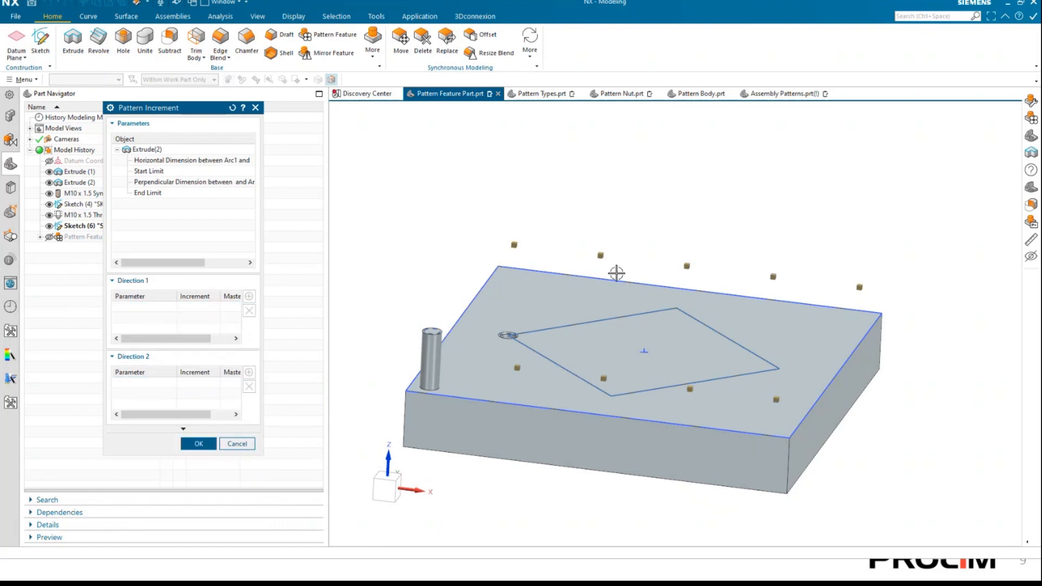
left_click(199, 444)
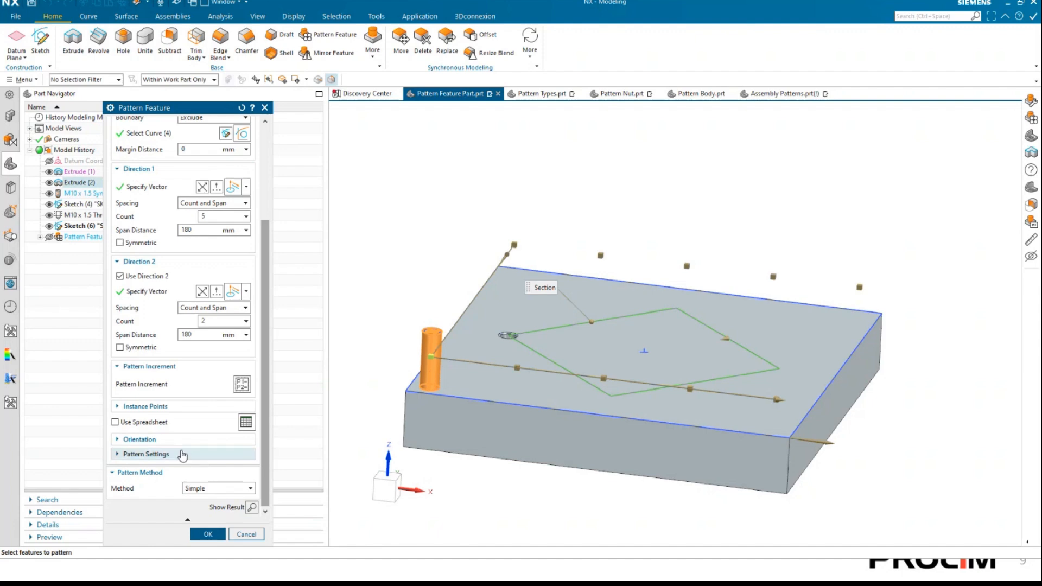
Enable Use Spreadsheet for the pin pattern and bring its Pattern Definition worksheet fully into view.
left_click(131, 367)
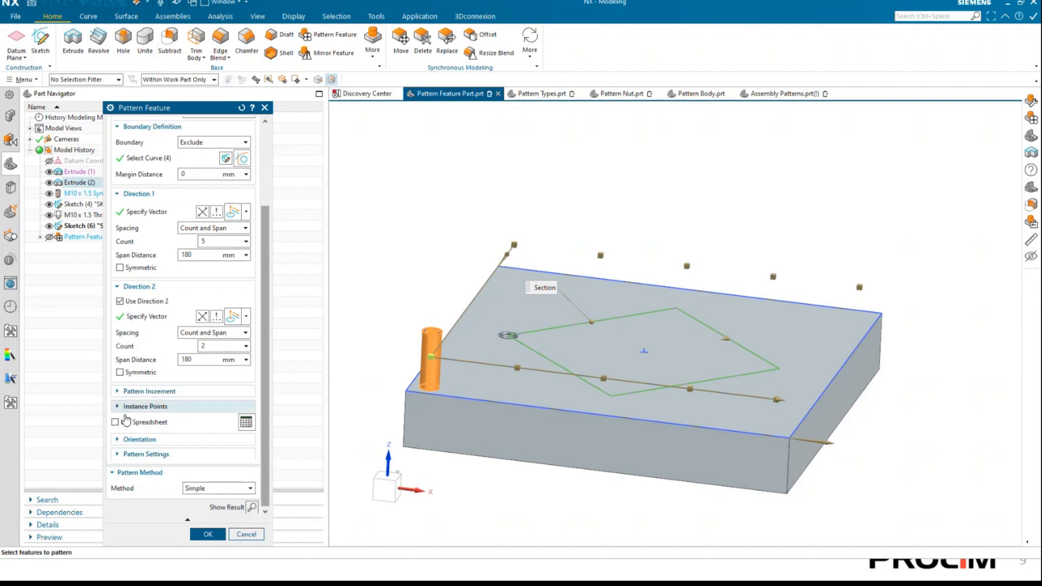
left_click(115, 423)
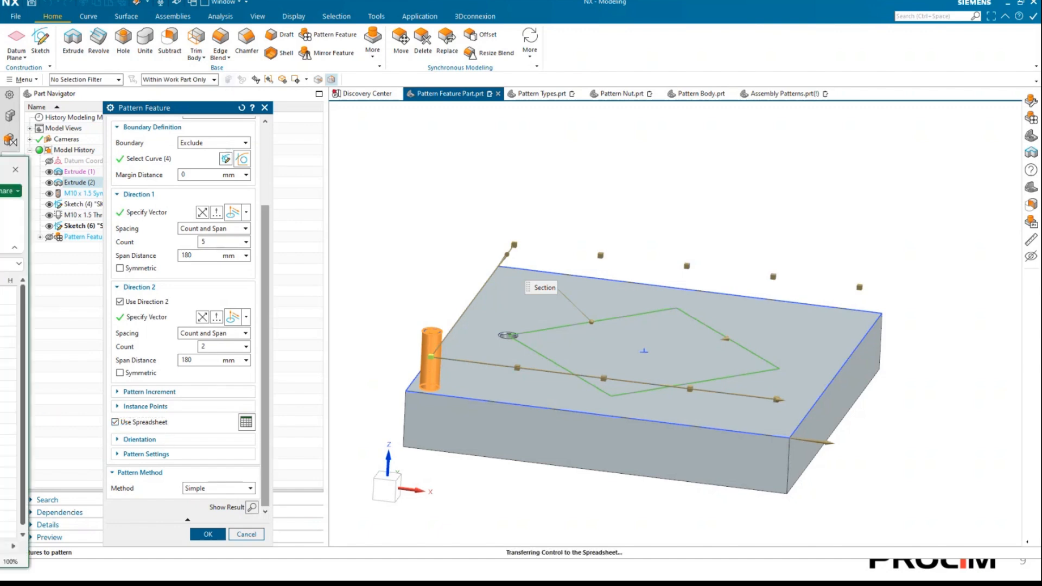
left_click_drag(431, 116, 798, 123)
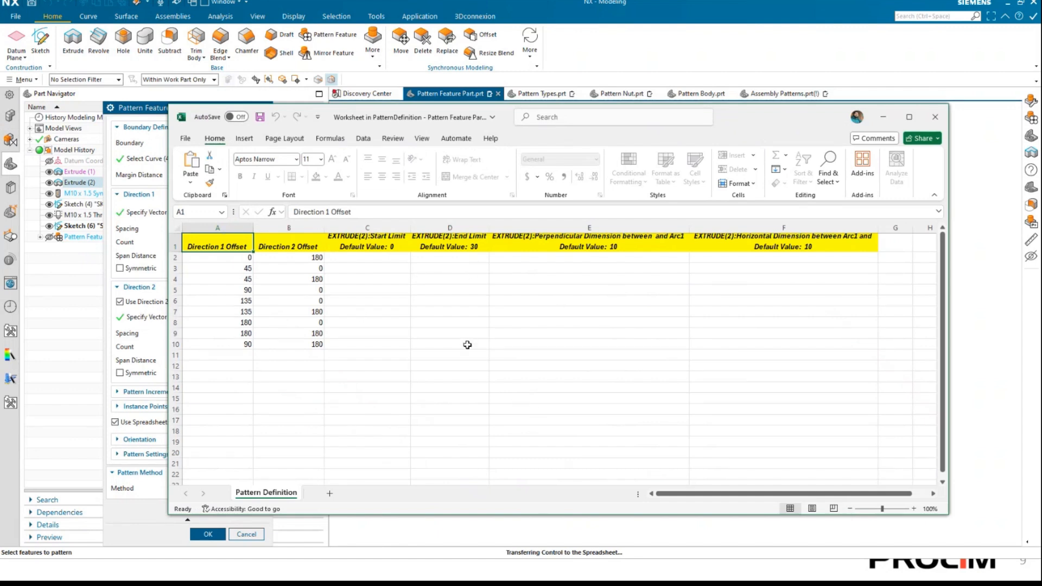
Examine the worksheet's Start Limit, End Limit, Perpendicular Dimension and Horizontal Dimension columns for the listed pin instances.
left_click(361, 259)
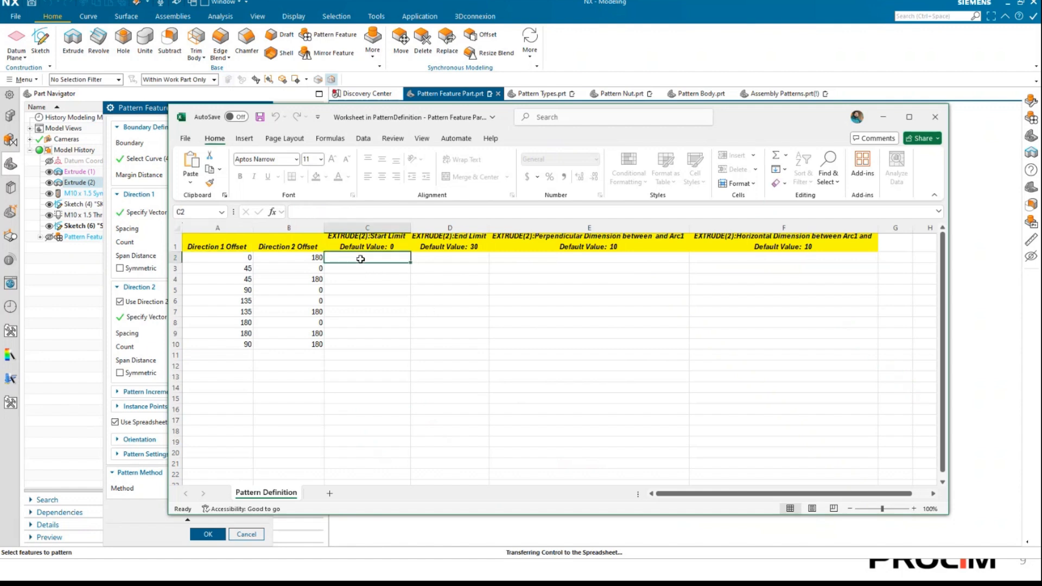
left_click(389, 247)
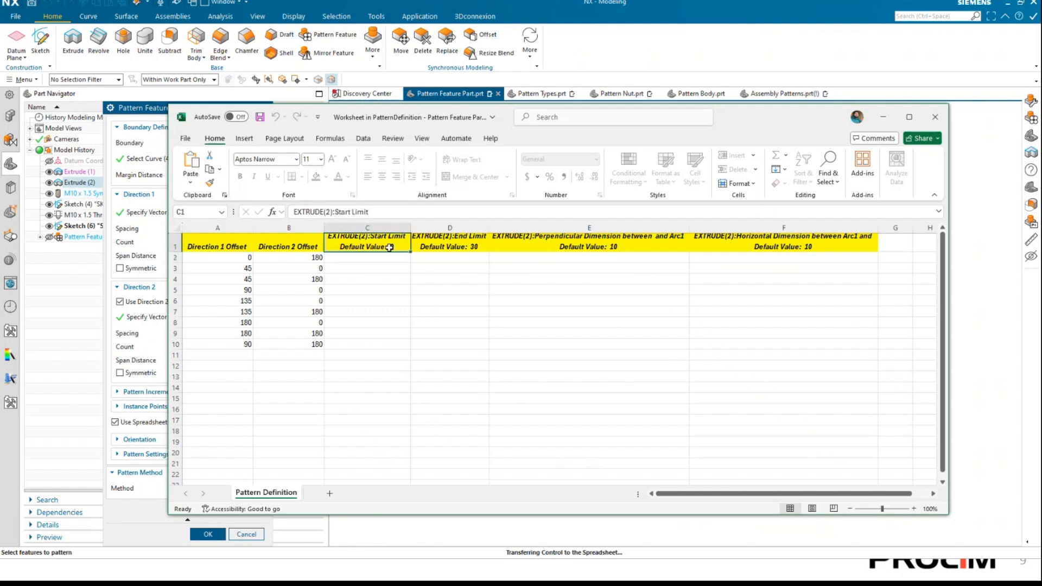
left_click(455, 278)
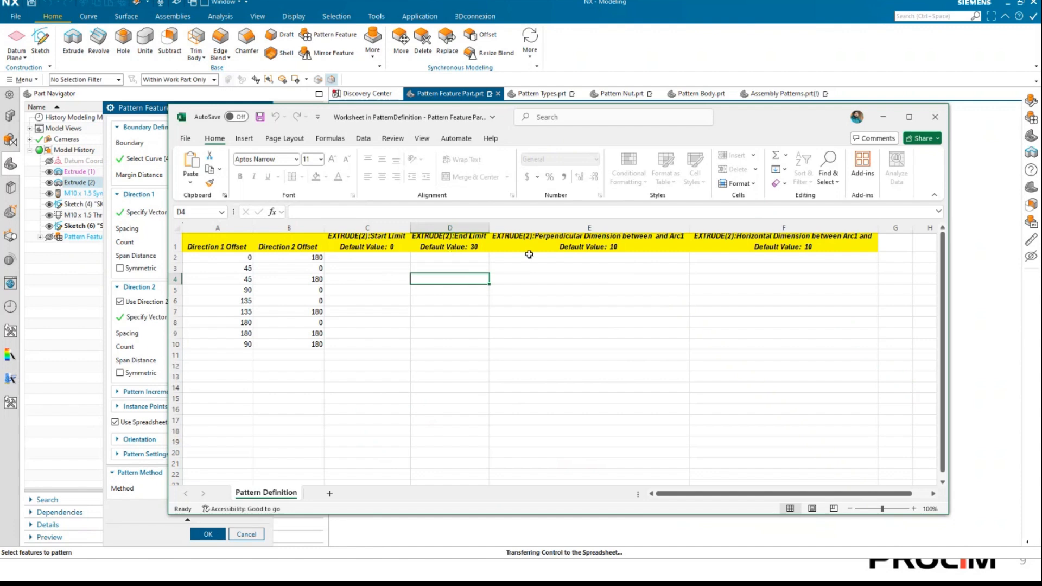
left_click(600, 268)
left_click(592, 247)
left_click(788, 249)
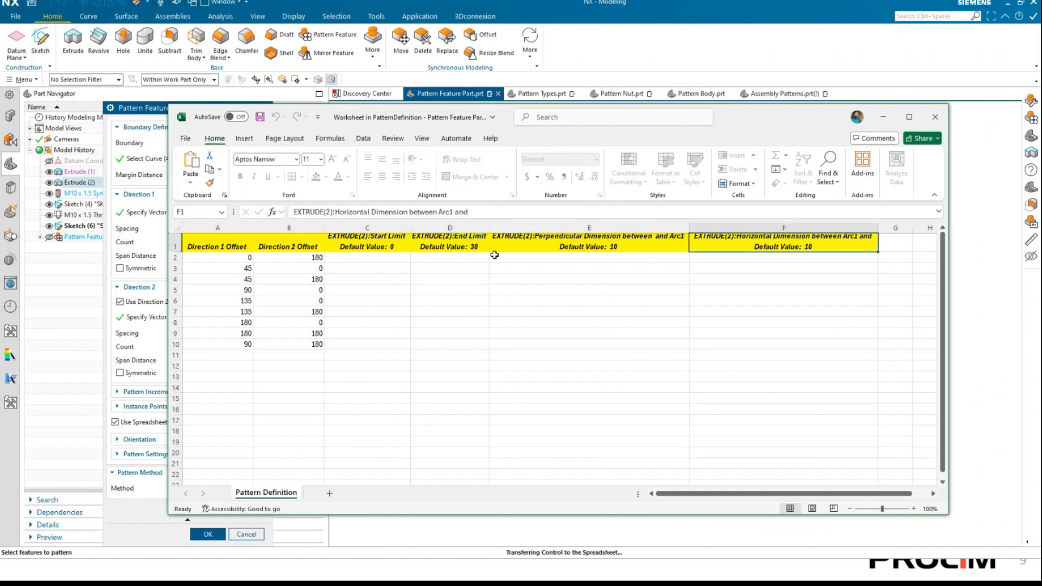
left_click(449, 247)
left_click(369, 256)
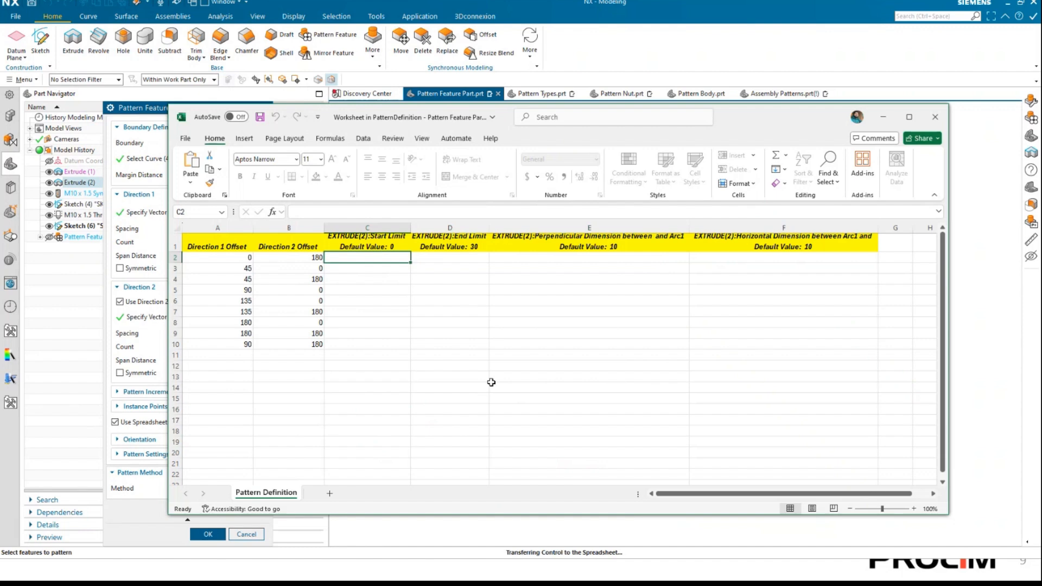
left_click(364, 281)
left_click(366, 324)
left_click_drag(362, 280, 368, 289)
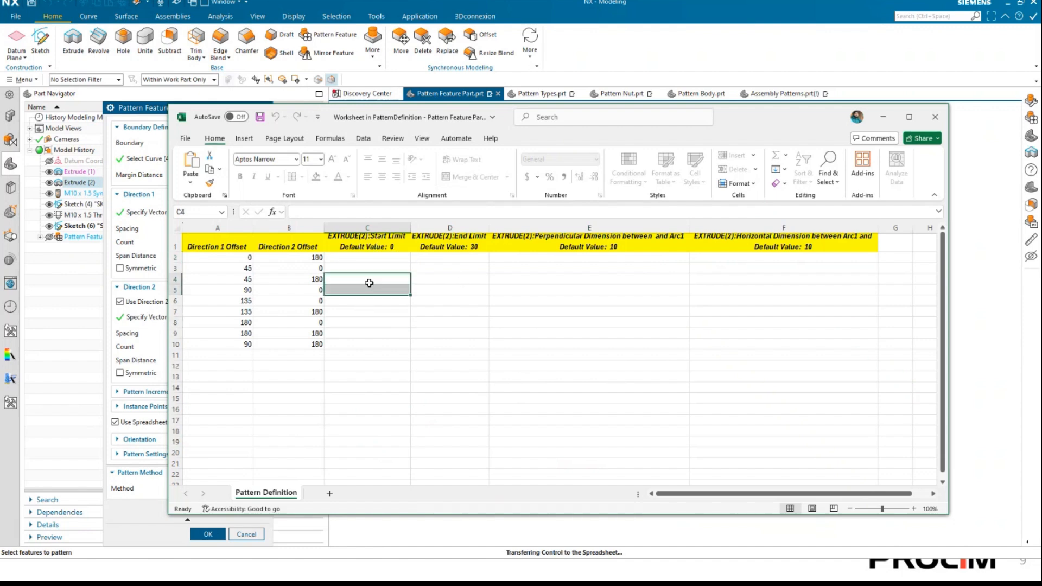
left_click(378, 370)
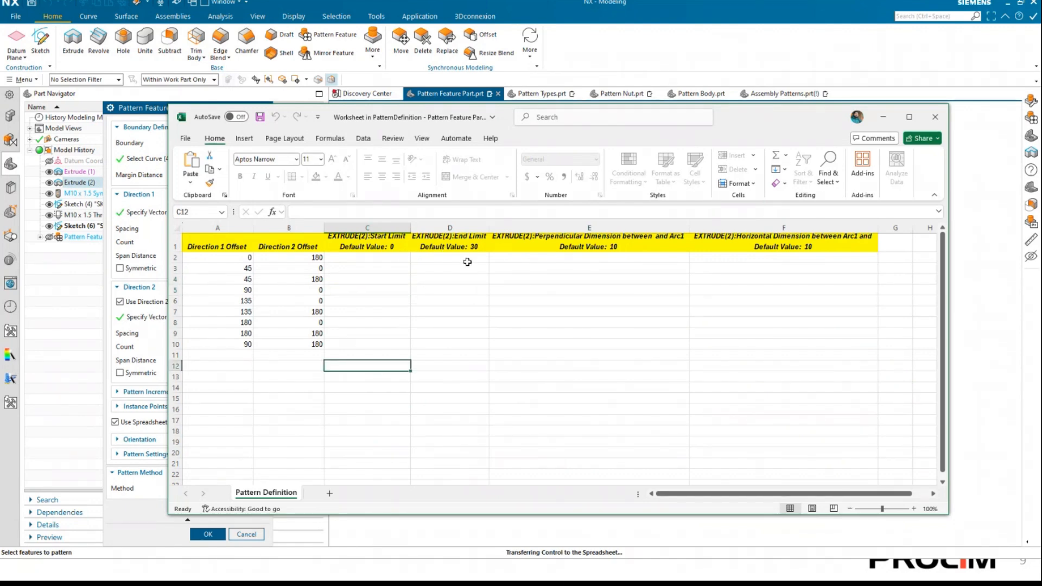
Enter End Limit values of 50, 25, 86 and 123 for the pin instances in worksheet rows 2 to 5.
left_click(466, 259)
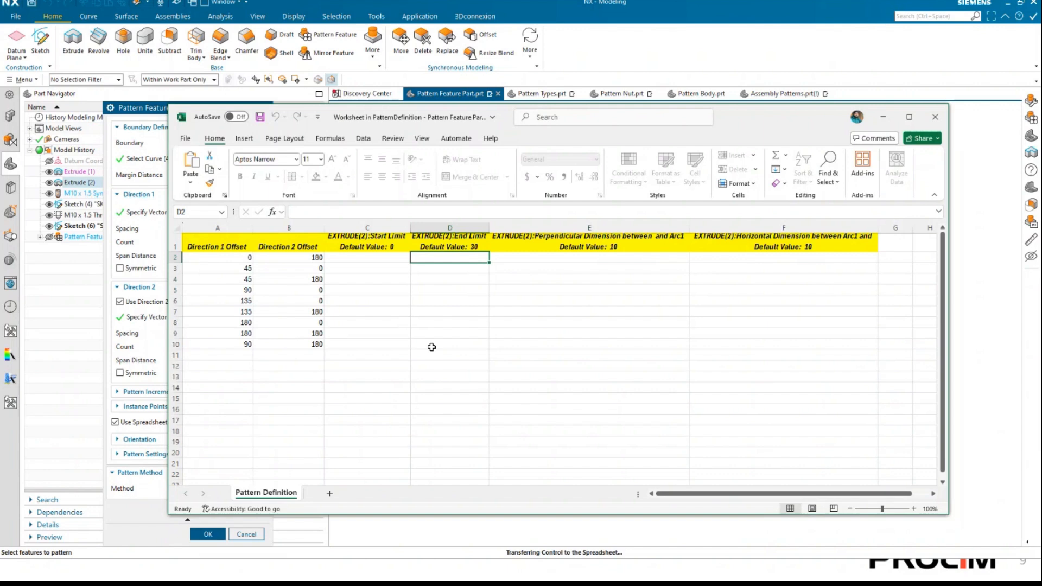
type("50")
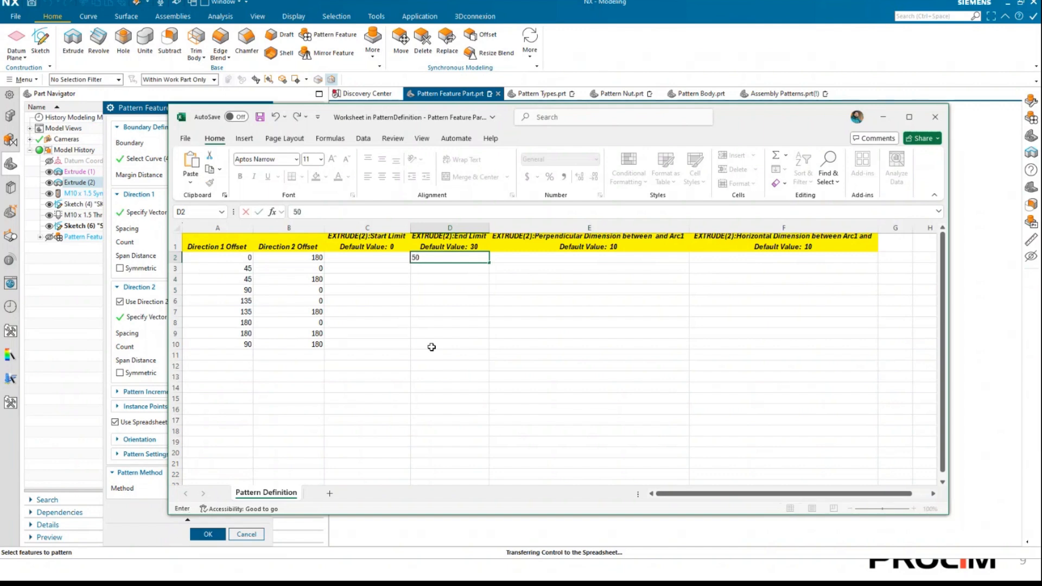
key("Return")
type("25")
key("Return")
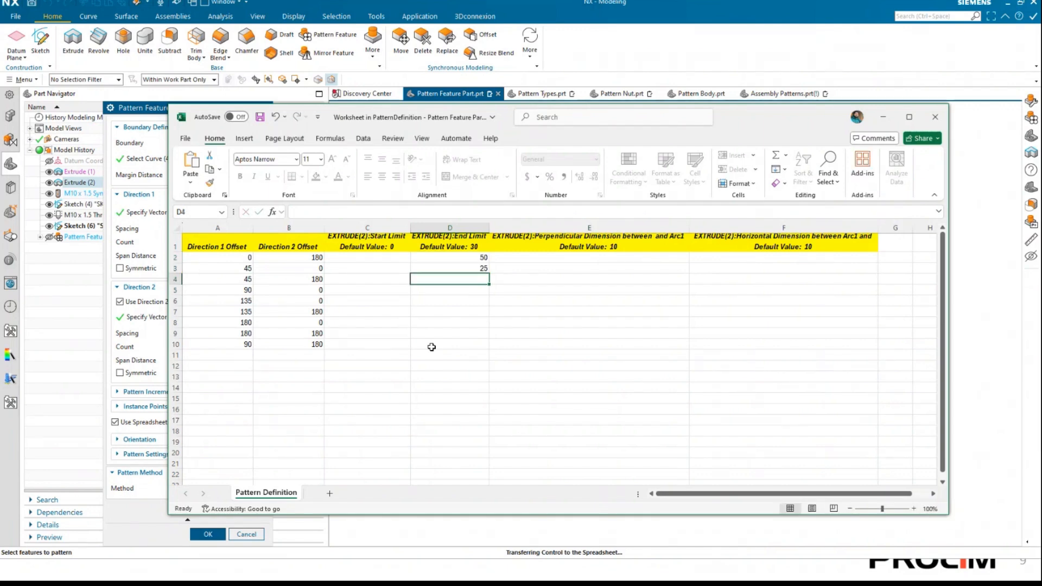
type("86")
key("Return")
type("123")
key("Return")
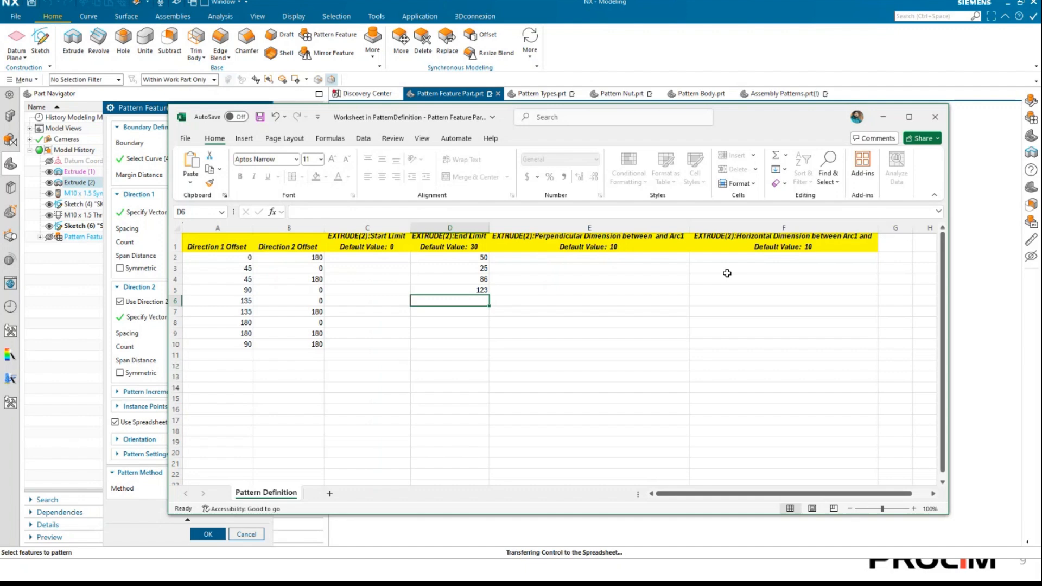
Save the worksheet data and exit the spreadsheet, preview the pins with their individual heights, and clear the preview.
left_click(945, 122)
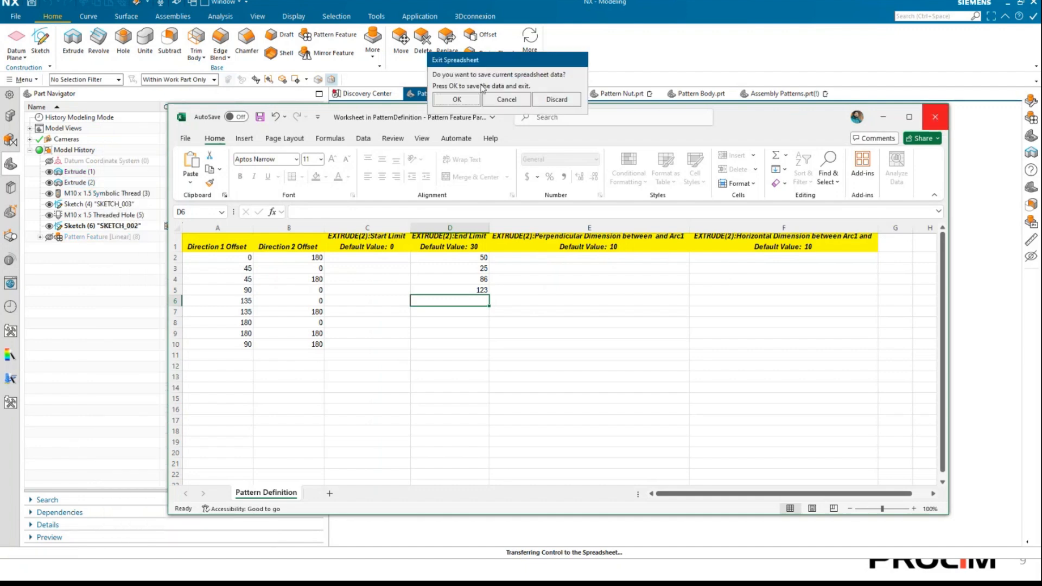
left_click(457, 99)
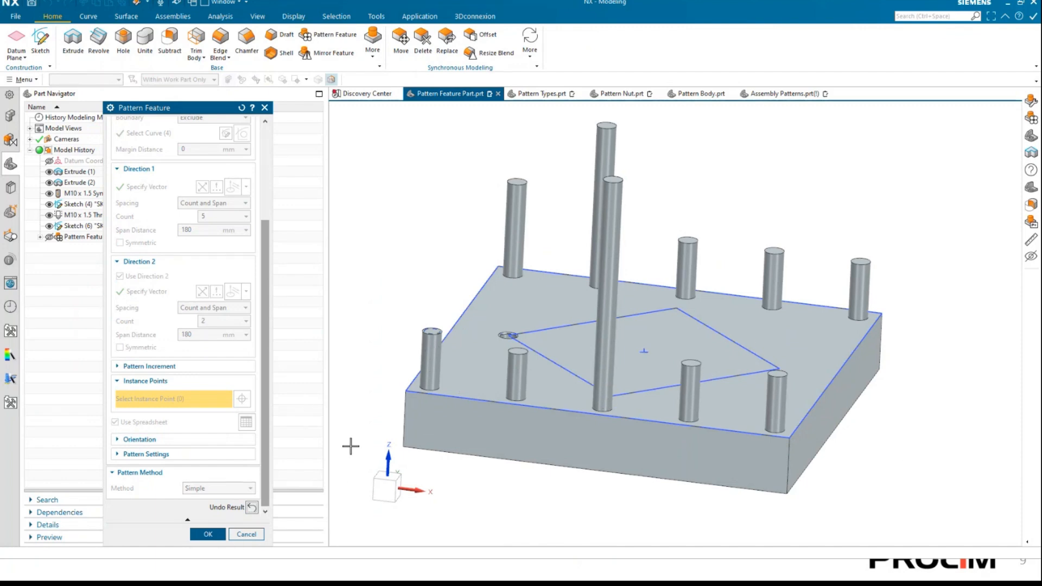
left_click(252, 507)
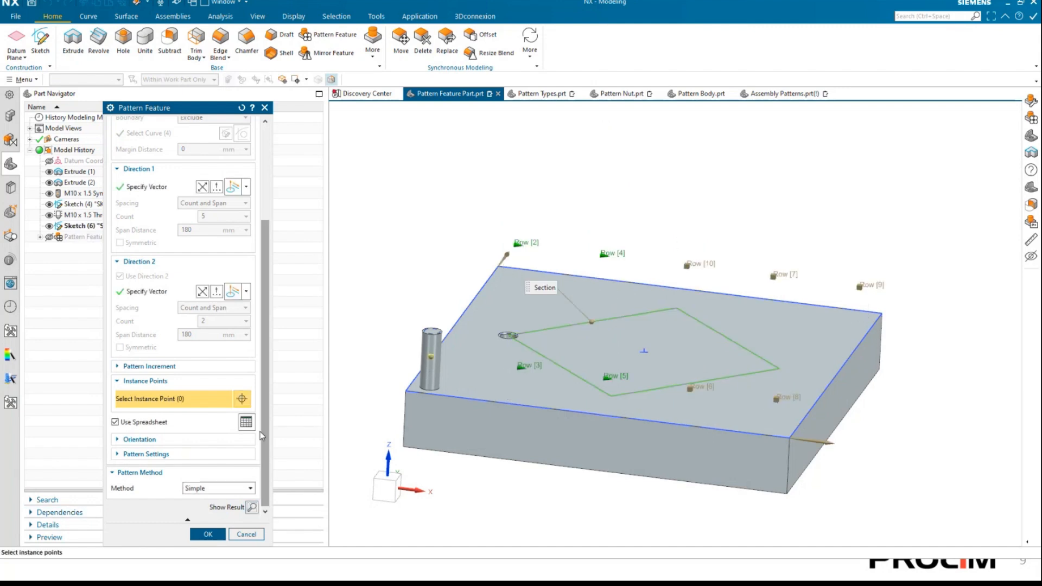
Reopen the pattern's worksheet and delete the End Limit values from rows 2 to 5.
left_click(247, 422)
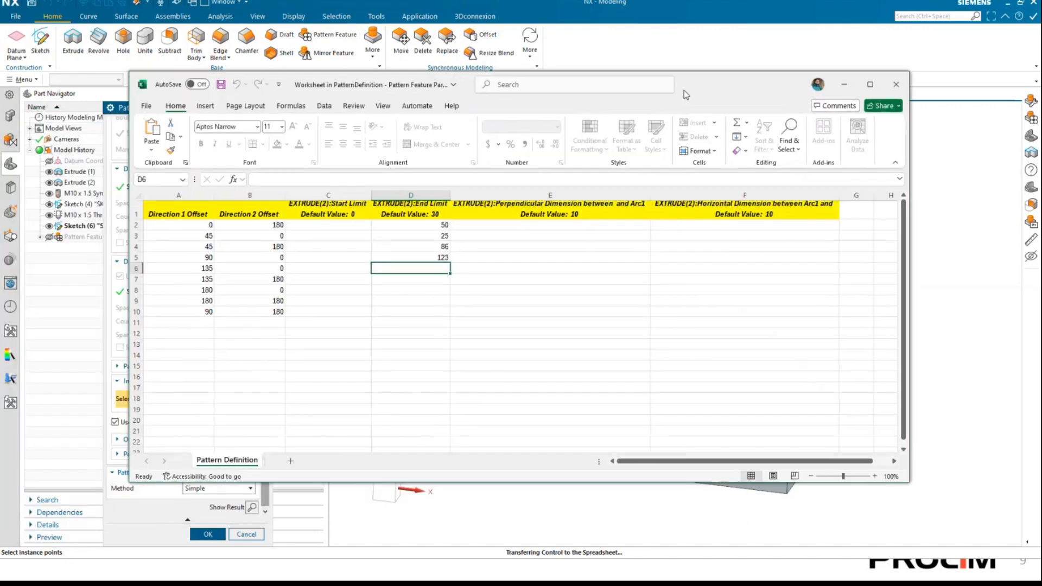
left_click(443, 226)
key("Delete")
key("Return")
key("Delete")
key("Return")
key("Delete")
key("Return")
key("Delete")
key("Return")
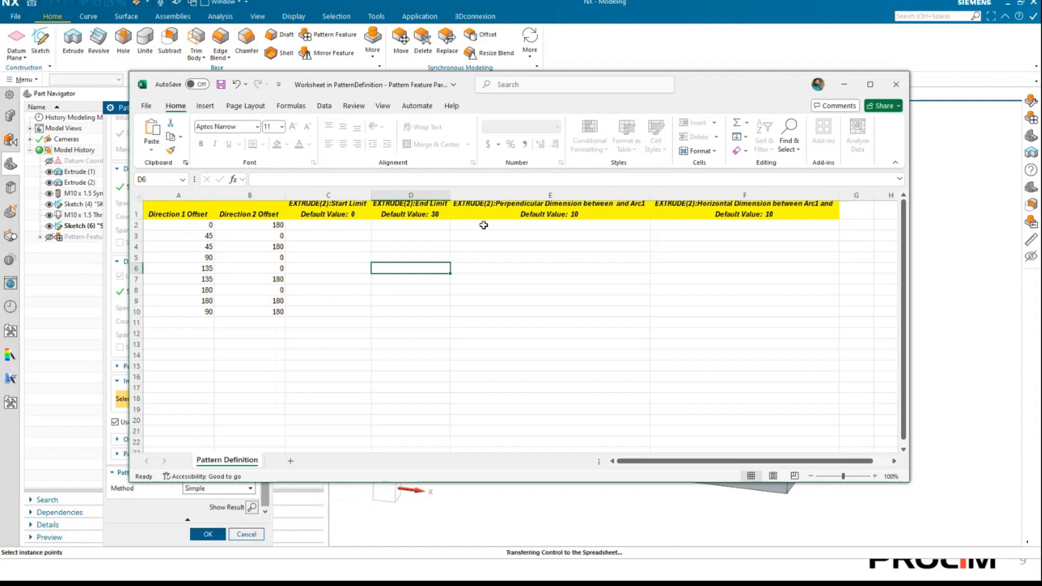
left_click(346, 272)
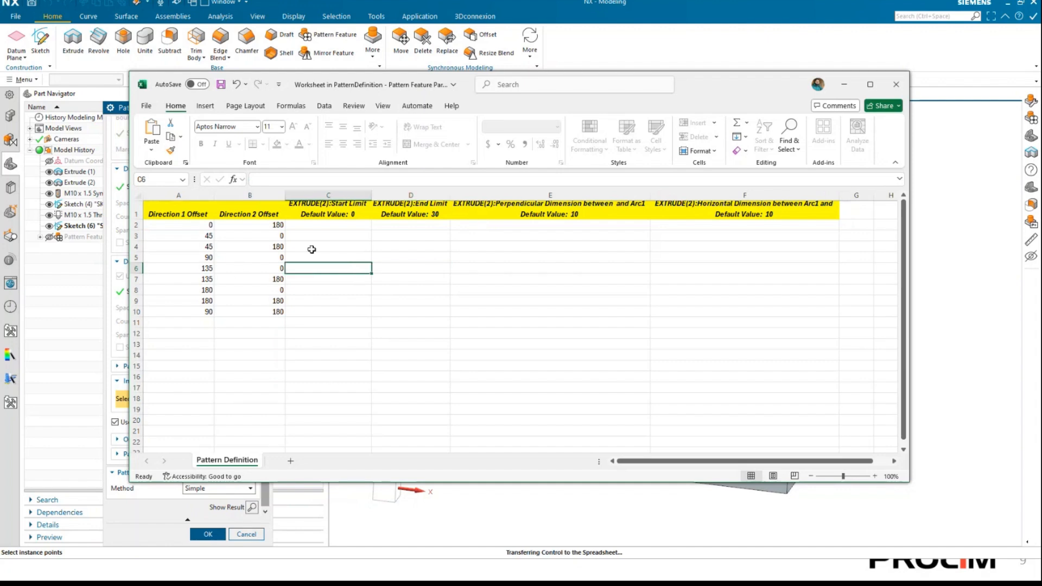
Set the Direction 2 Offset to 100 in worksheet rows 2, 4, 7, 9 and 10.
left_click(279, 226)
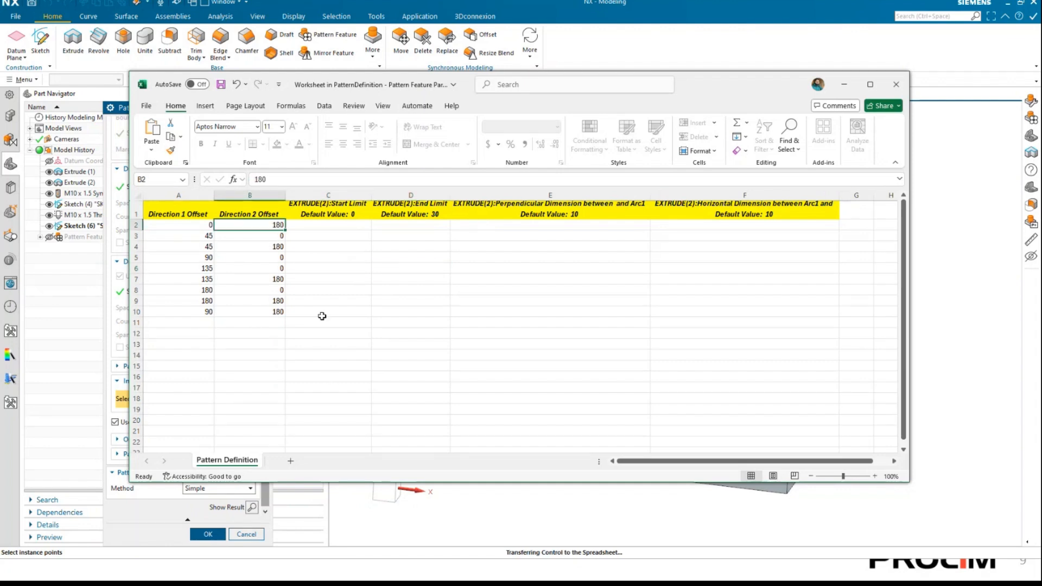
type("100")
key("Return")
key("Return")
type("100")
key("Return")
key("Return")
key("Return")
type("100")
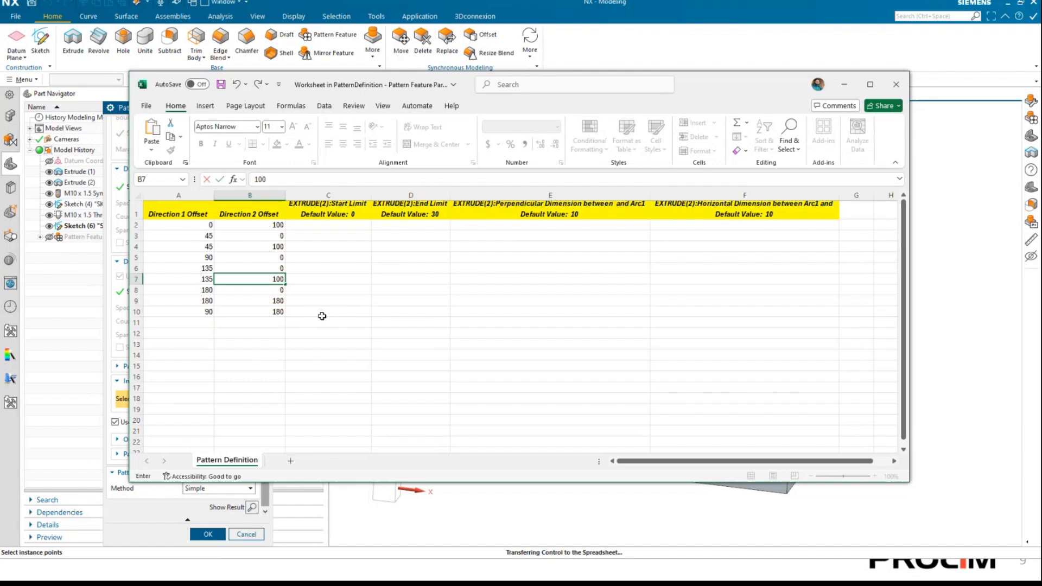
key("Return")
key("Return")
type("100")
key("Return")
key("Return")
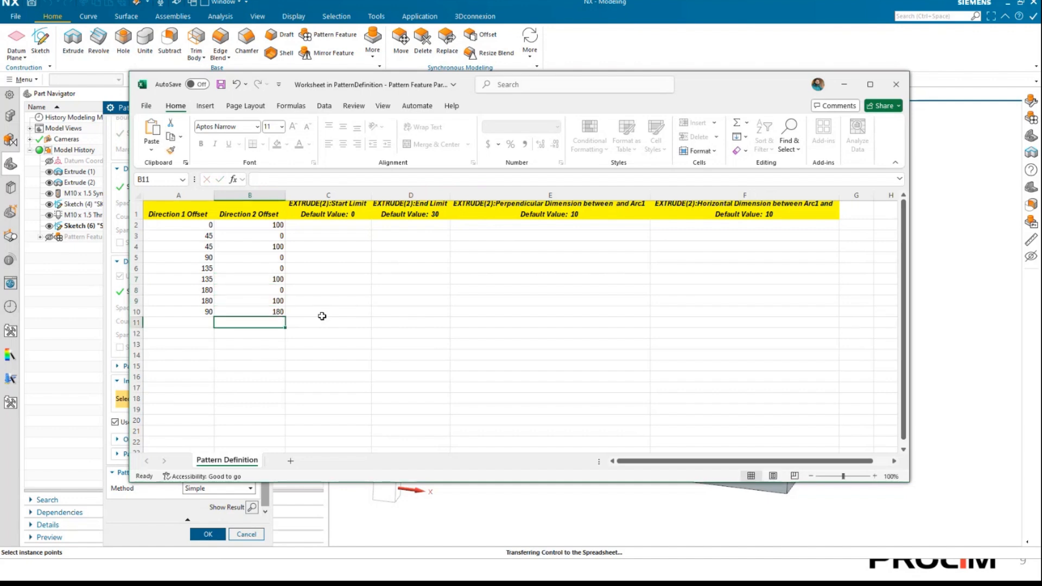
key("Up")
type("1000")
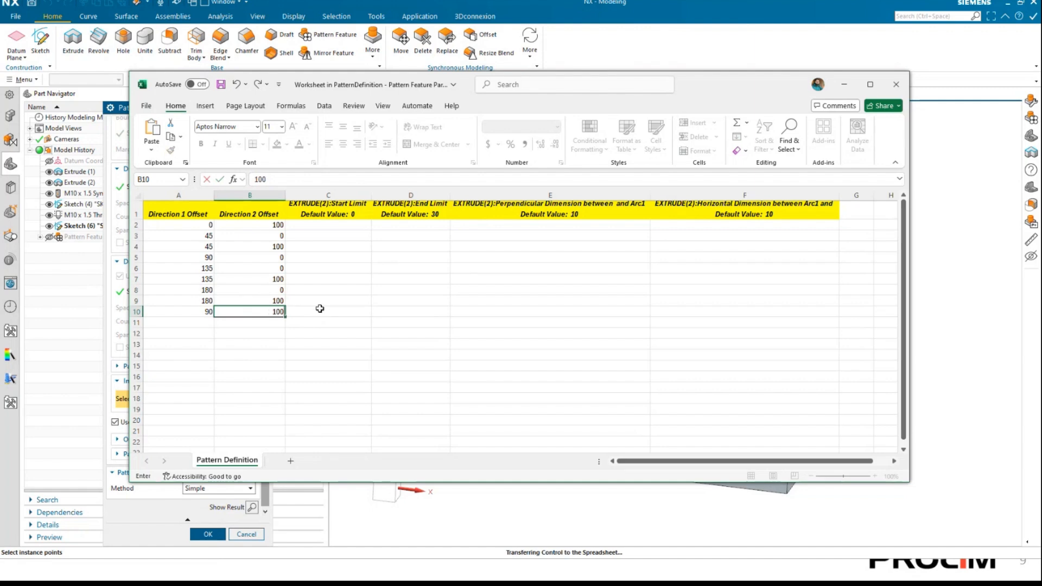
left_click(320, 308)
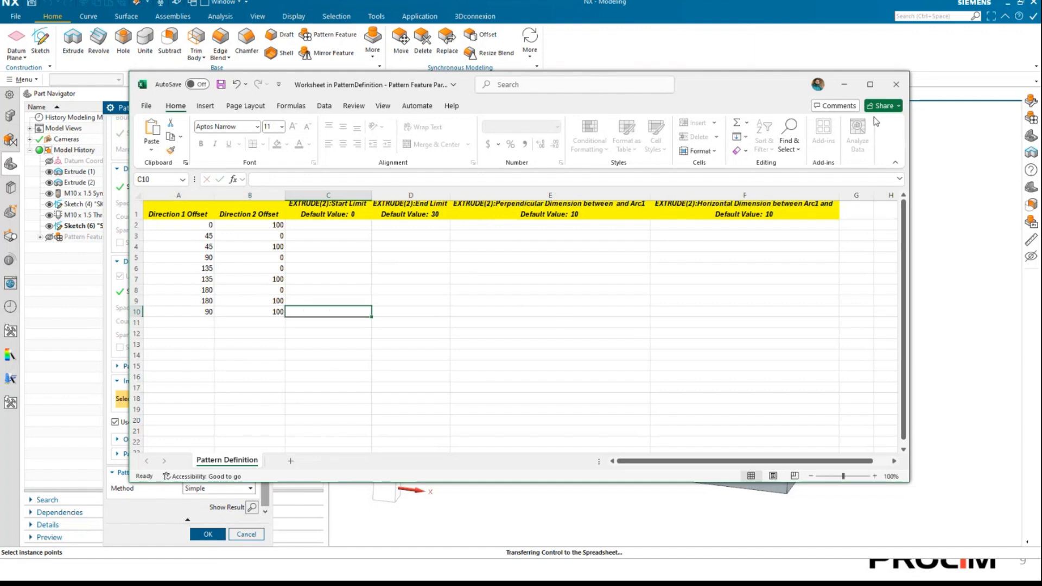
Save the changed offsets and exit the spreadsheet, preview and inspect the shifted pin row, and clear the preview.
left_click(896, 85)
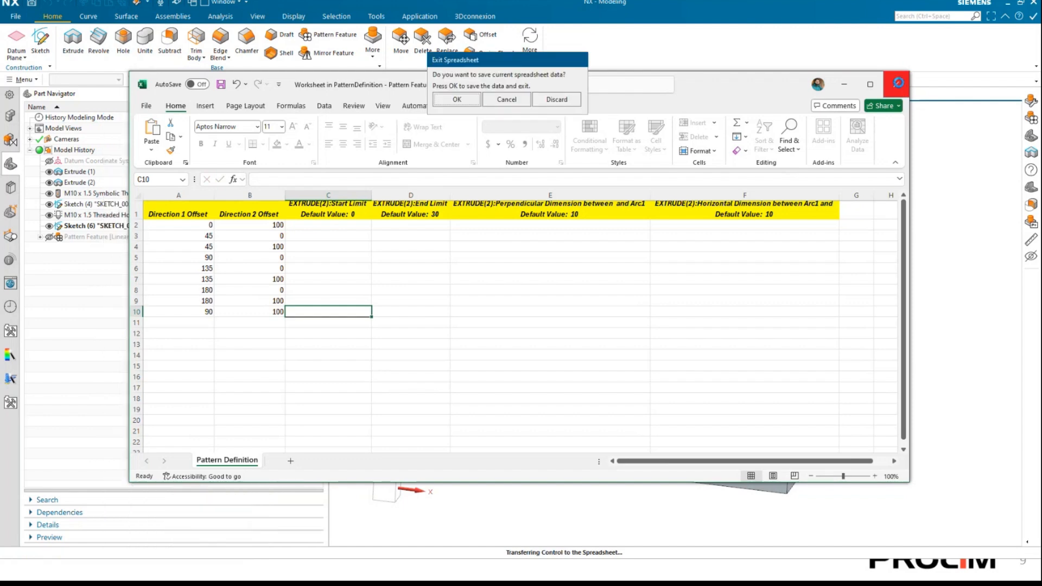
left_click(457, 100)
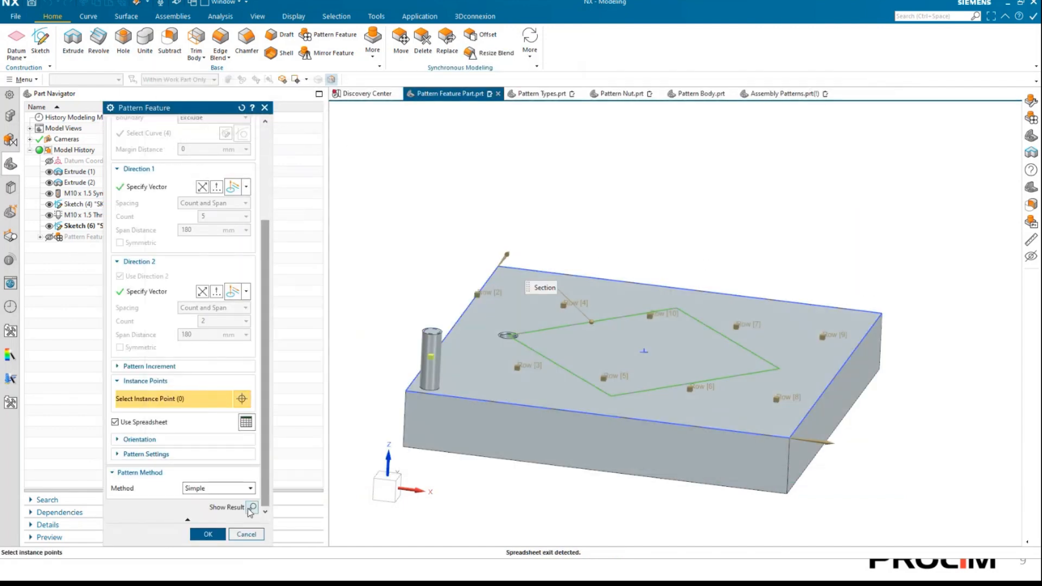
left_click(249, 510)
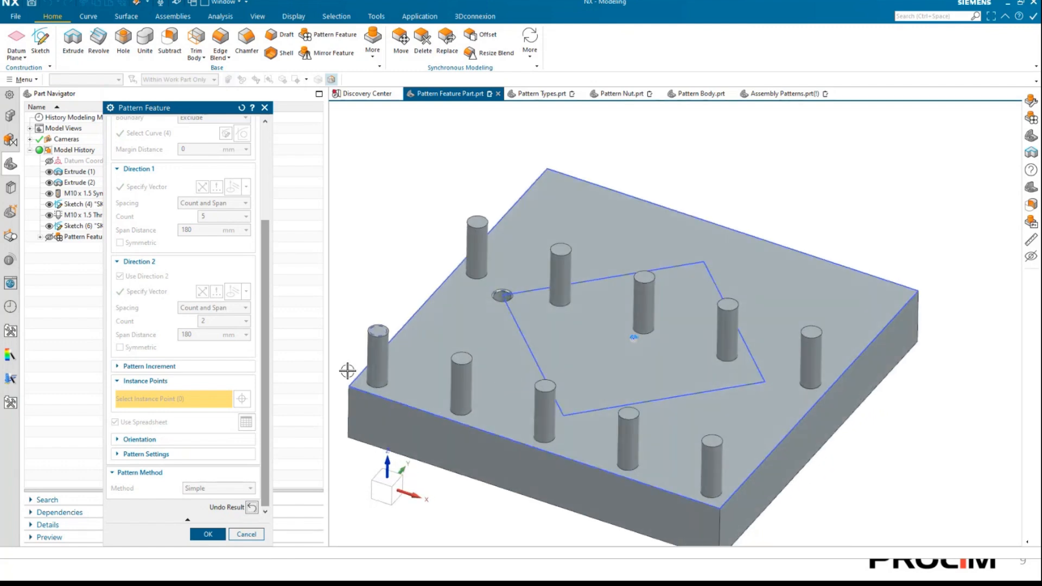
left_click(252, 507)
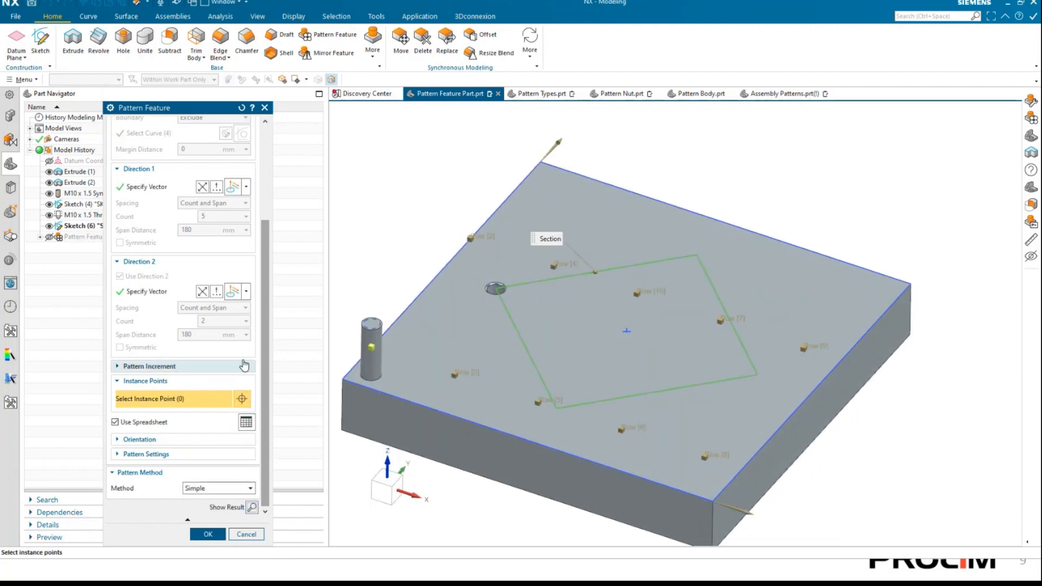
Turn off Use Spreadsheet for the pin pattern, preview the regular layout, and accept the Pattern Feature.
left_click(152, 423)
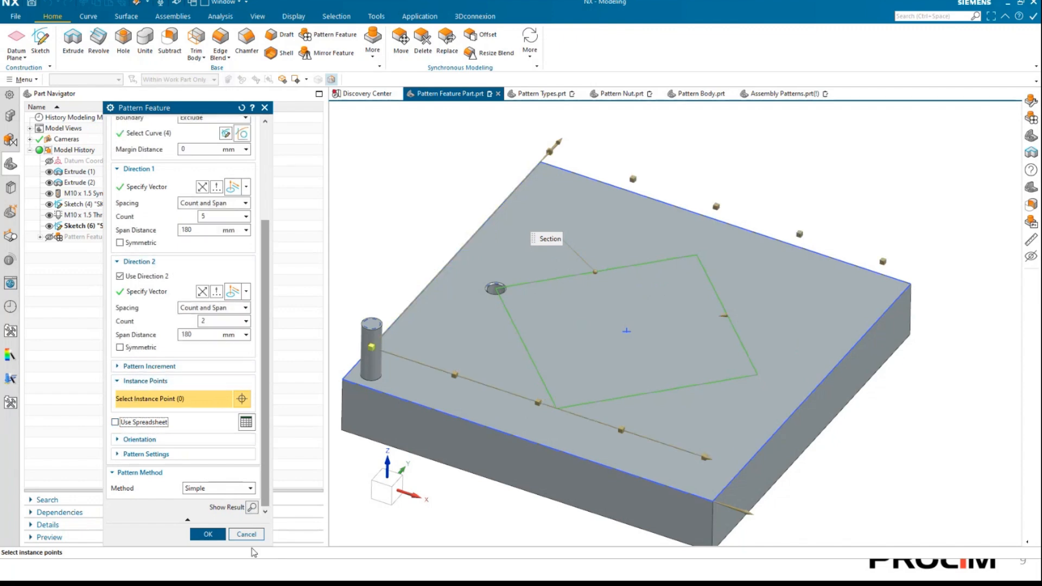
left_click(252, 507)
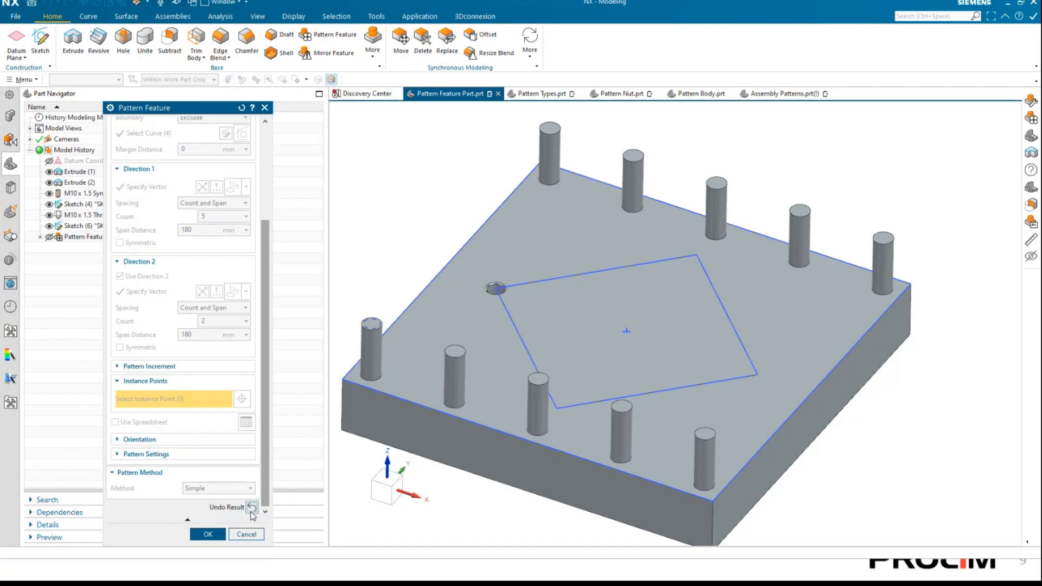
left_click(208, 534)
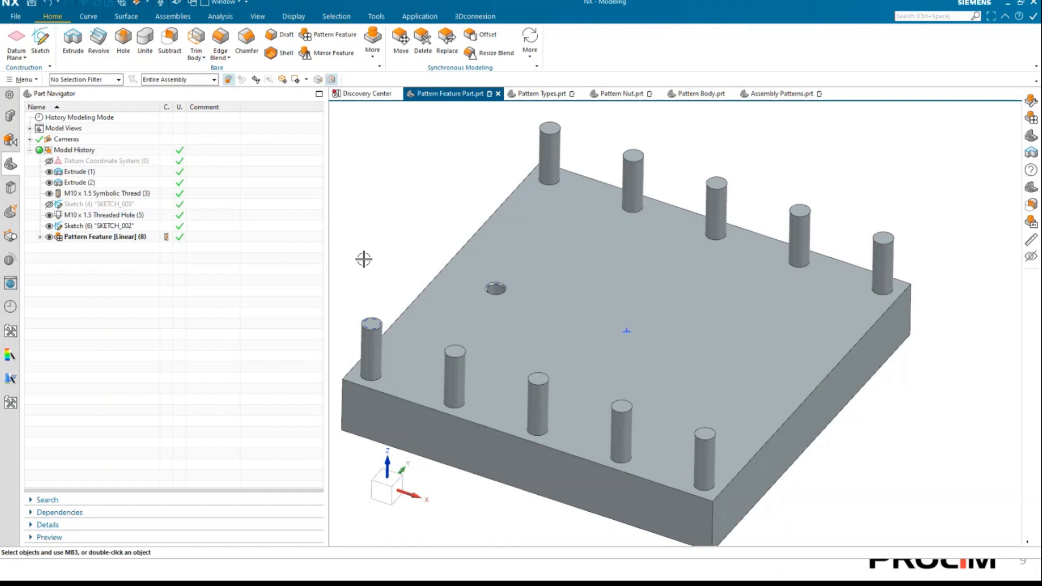
Open Expressions with a widened table, show only Feature Expressions, and load those of the linear Pattern Feature.
left_click(375, 17)
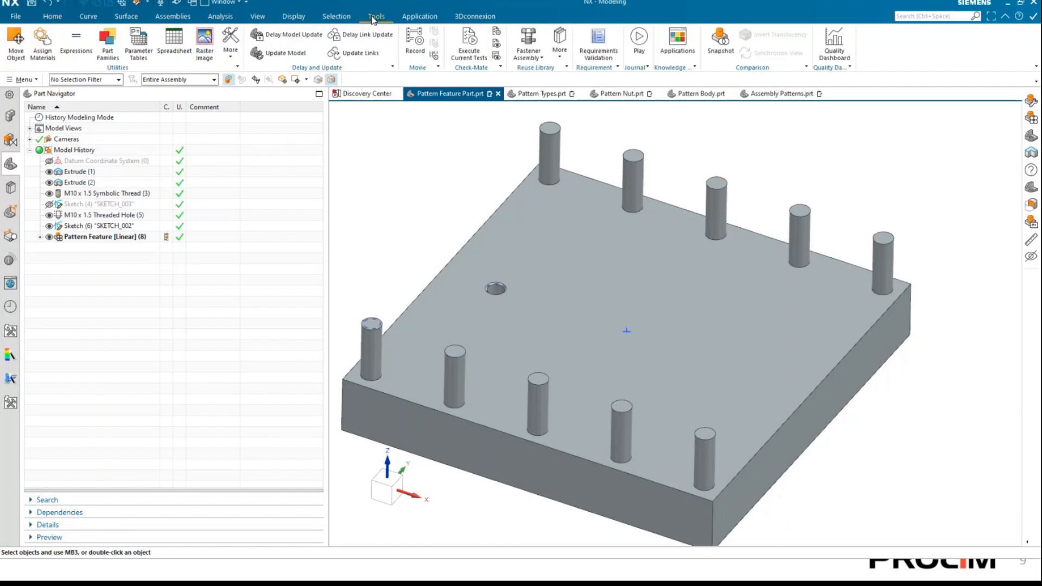
left_click(73, 44)
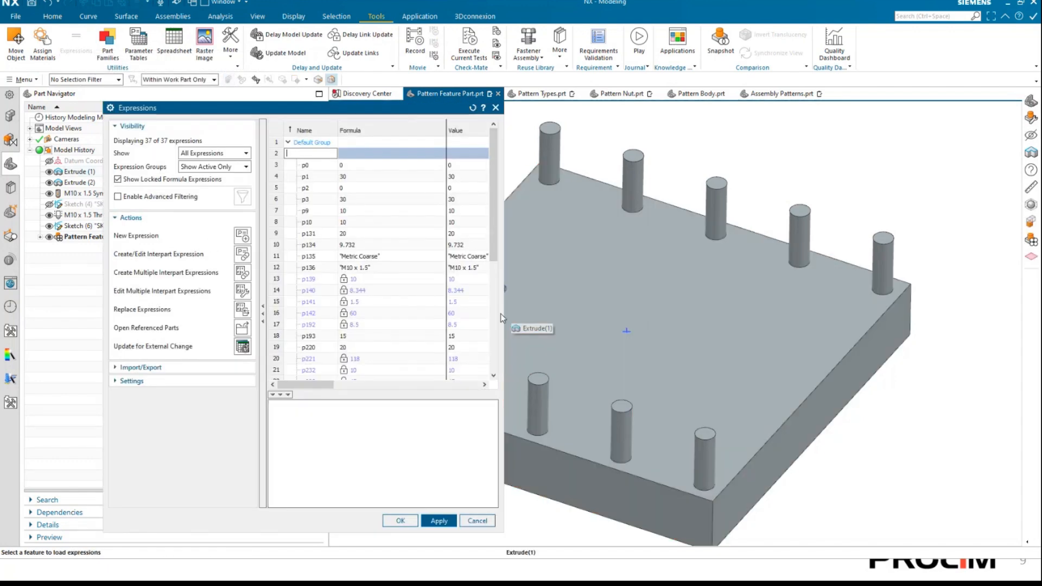
left_click_drag(504, 302, 657, 282)
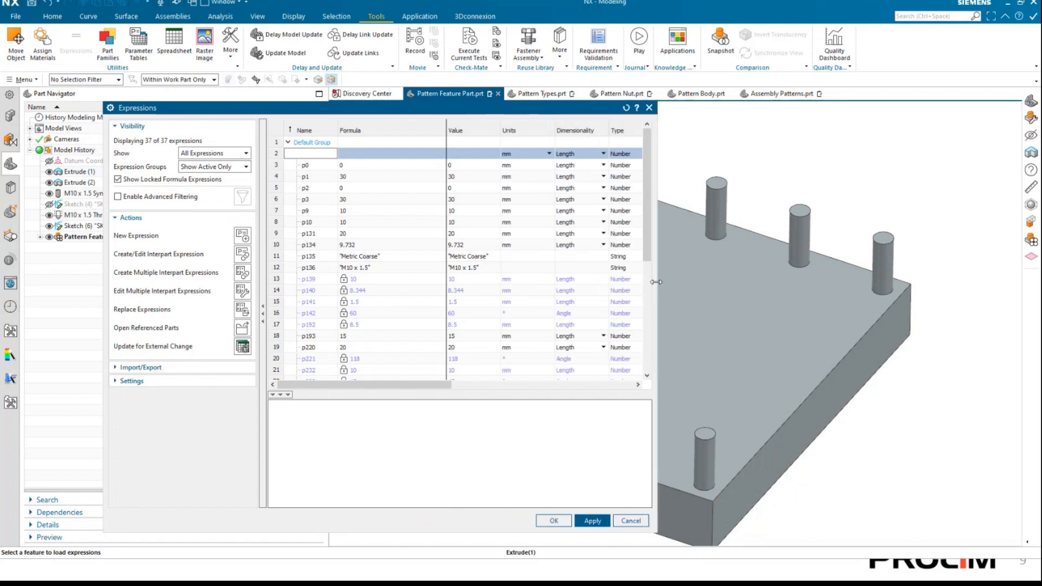
left_click(228, 158)
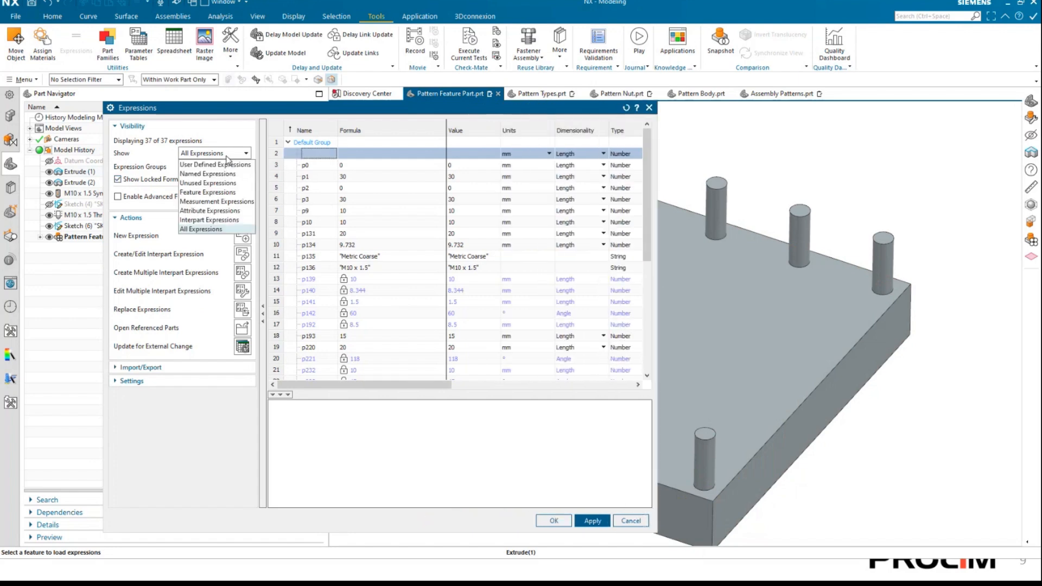
left_click(227, 193)
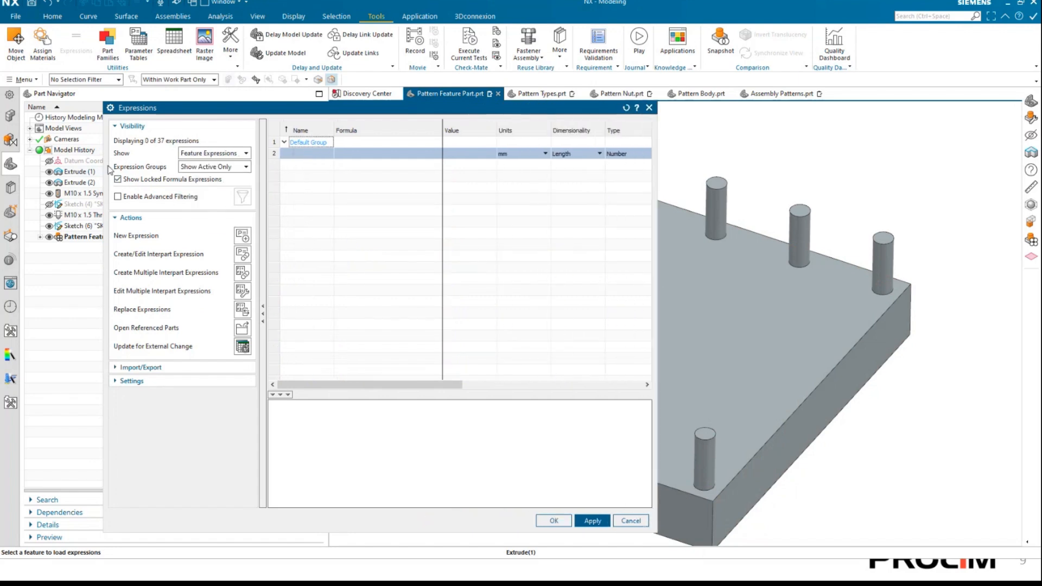
left_click(82, 238)
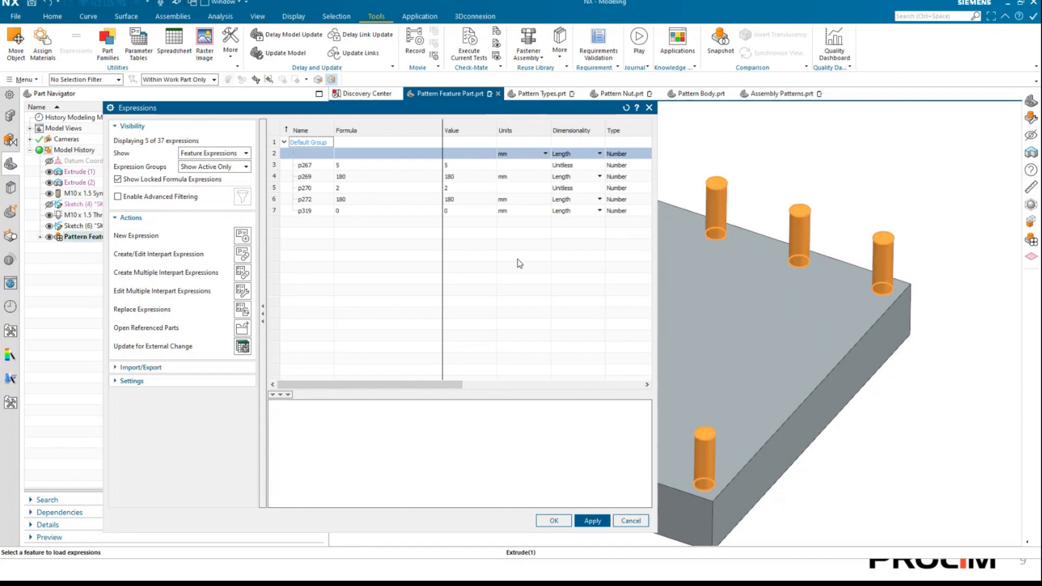
Shift and narrow the Expressions dialog and its Formula column so the formulas, values and patterned pins are all in view.
left_click_drag(520, 111, 436, 112)
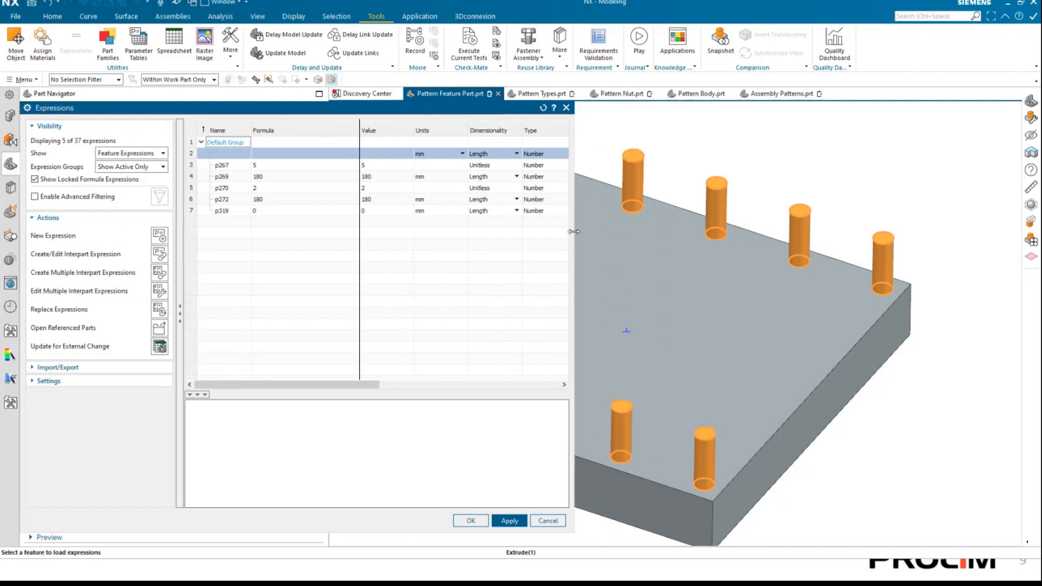
left_click_drag(574, 231, 394, 216)
left_click_drag(214, 384, 237, 379)
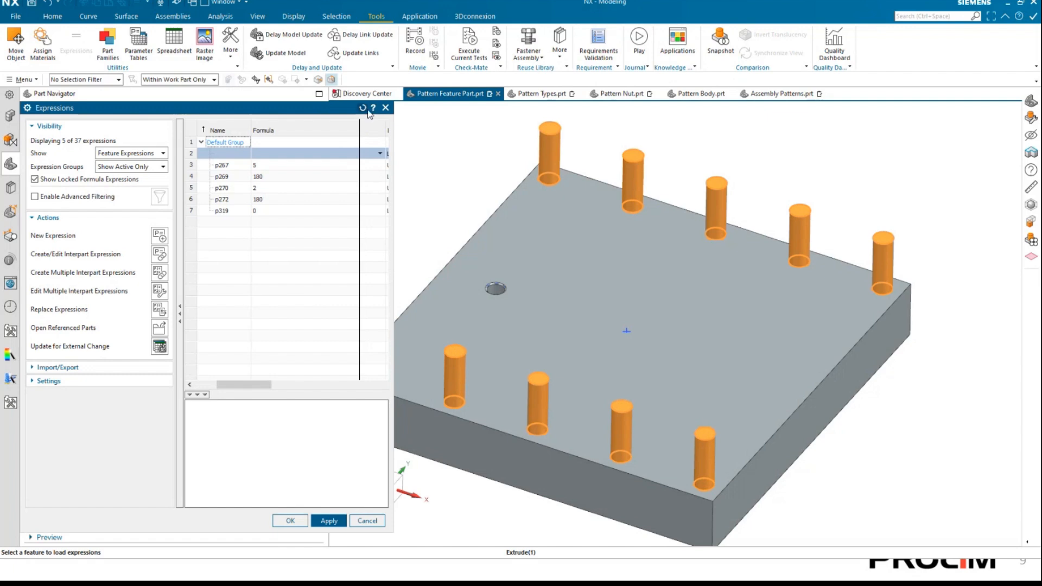
left_click_drag(360, 133, 284, 134)
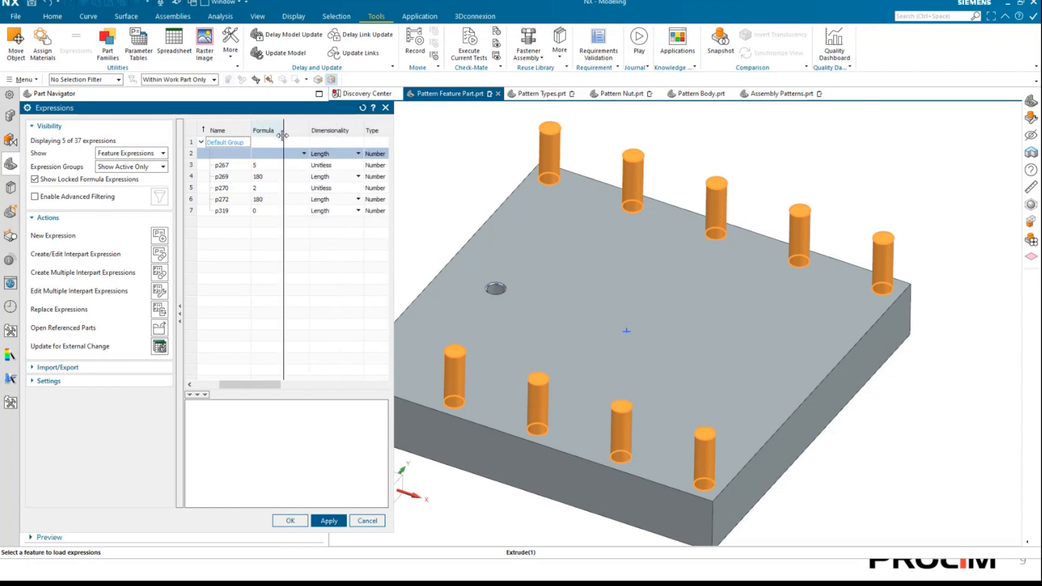
left_click_drag(249, 385, 223, 385)
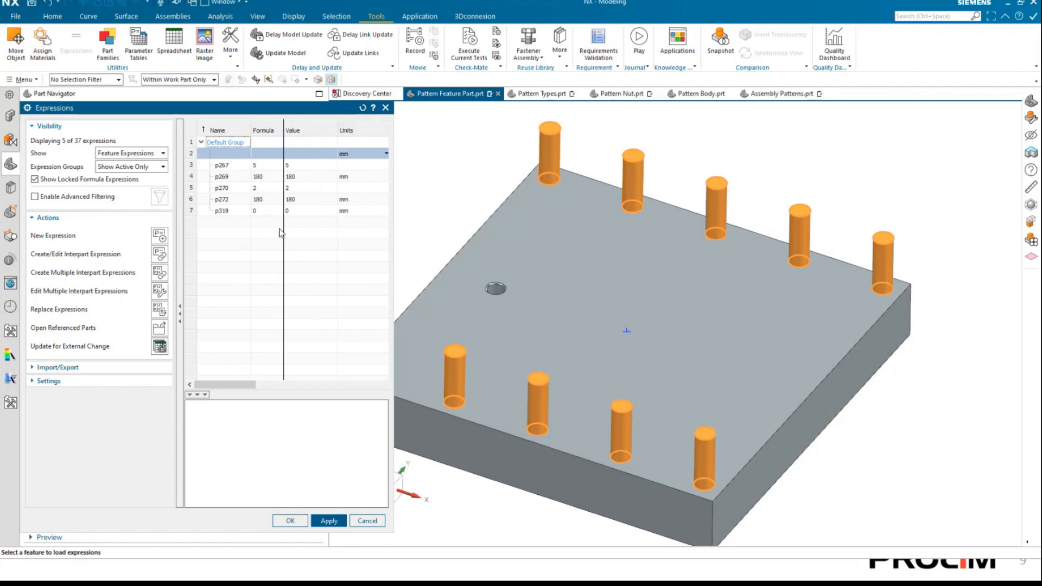
Set the formula of expression p267 to 3, apply the change to the pin pattern, and close Expressions.
left_click(291, 189)
left_click(298, 165)
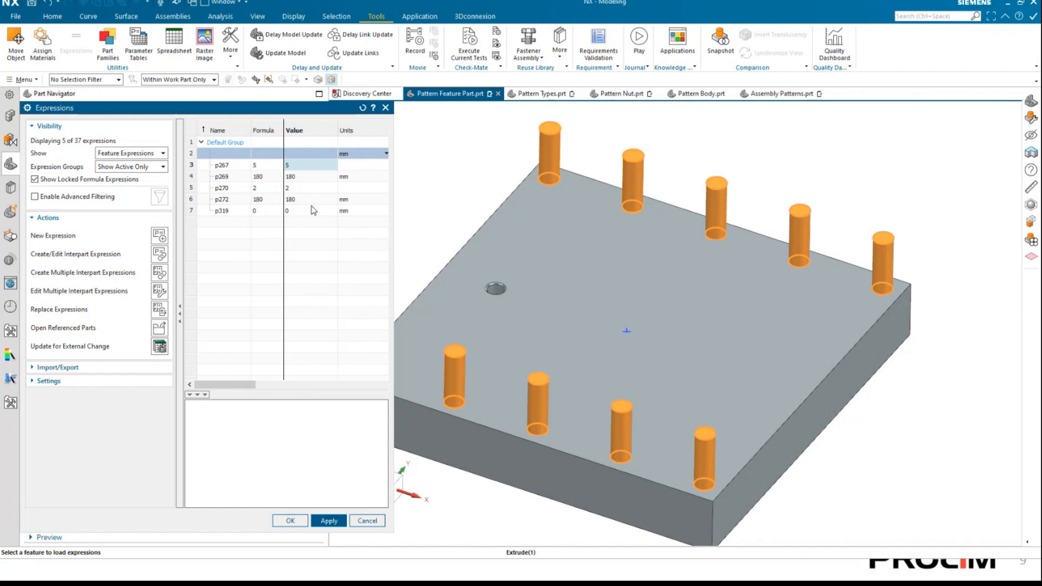
left_click(264, 165)
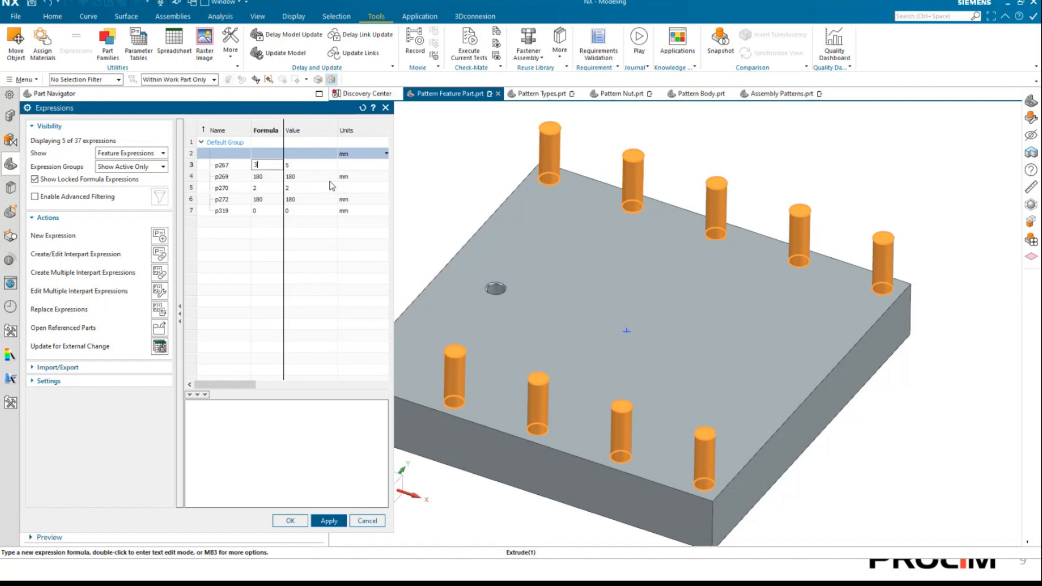
key("Return")
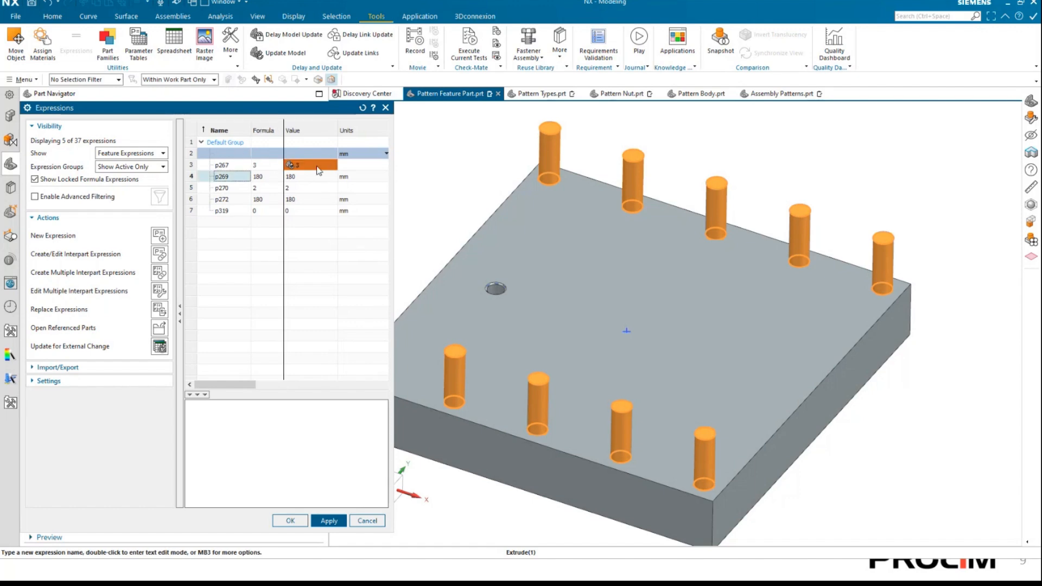
left_click(323, 520)
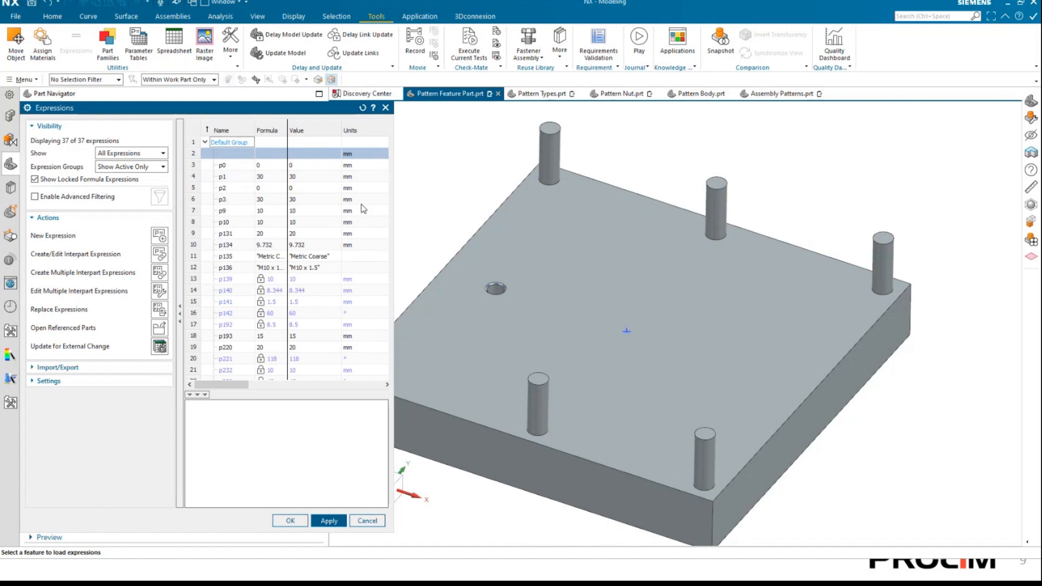
left_click(367, 520)
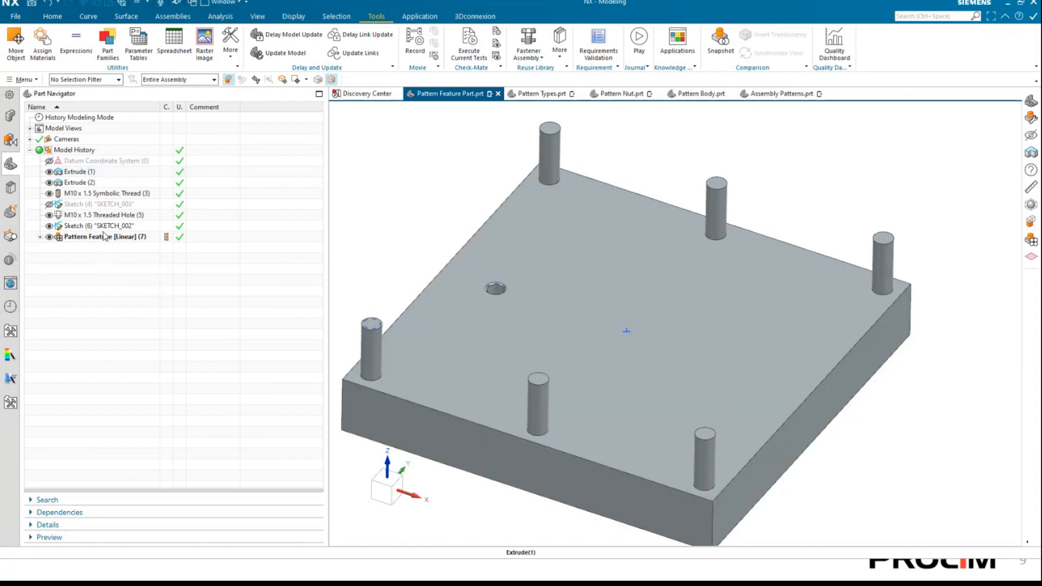
Show the details of the linear Pattern Feature in the Part Navigator and set expression p267 to 5.
left_click(102, 239)
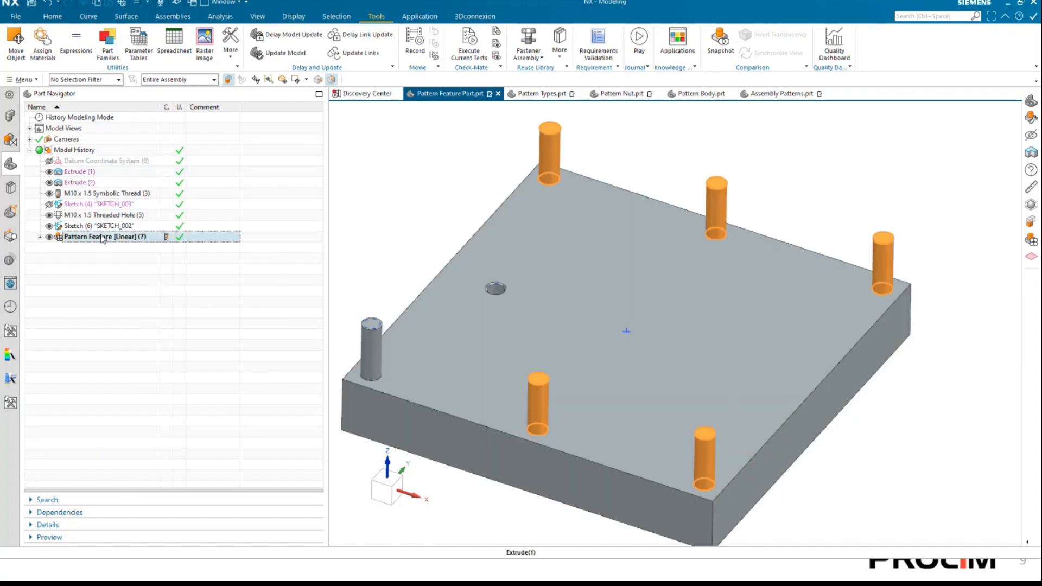
left_click(38, 525)
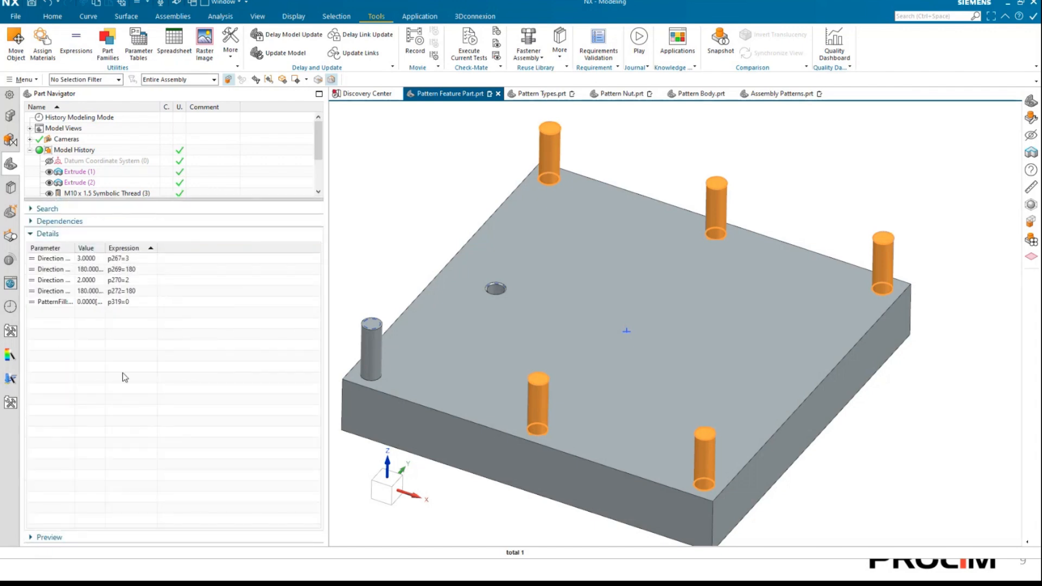
double_click(134, 263)
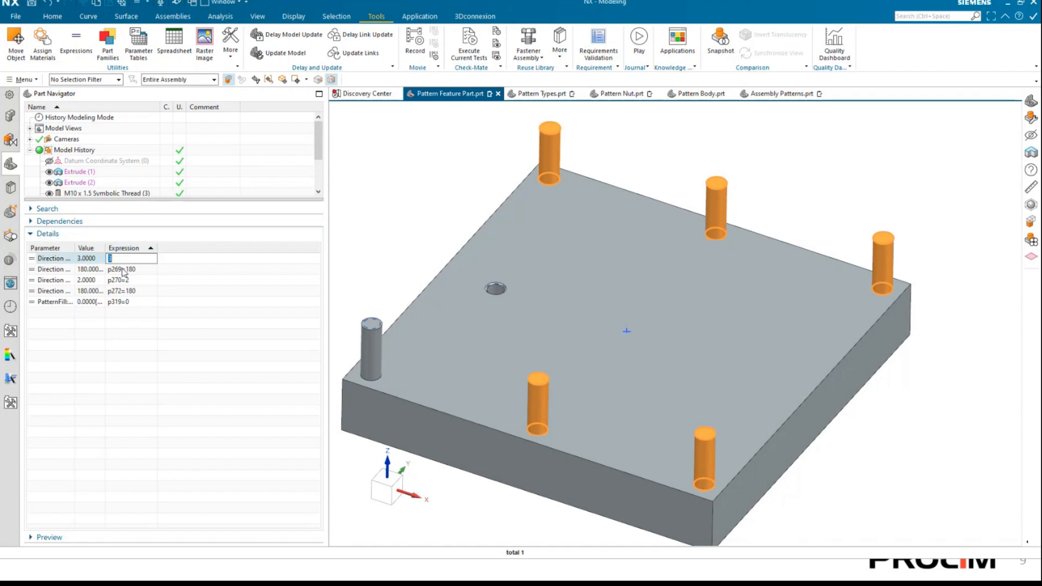
key("Return")
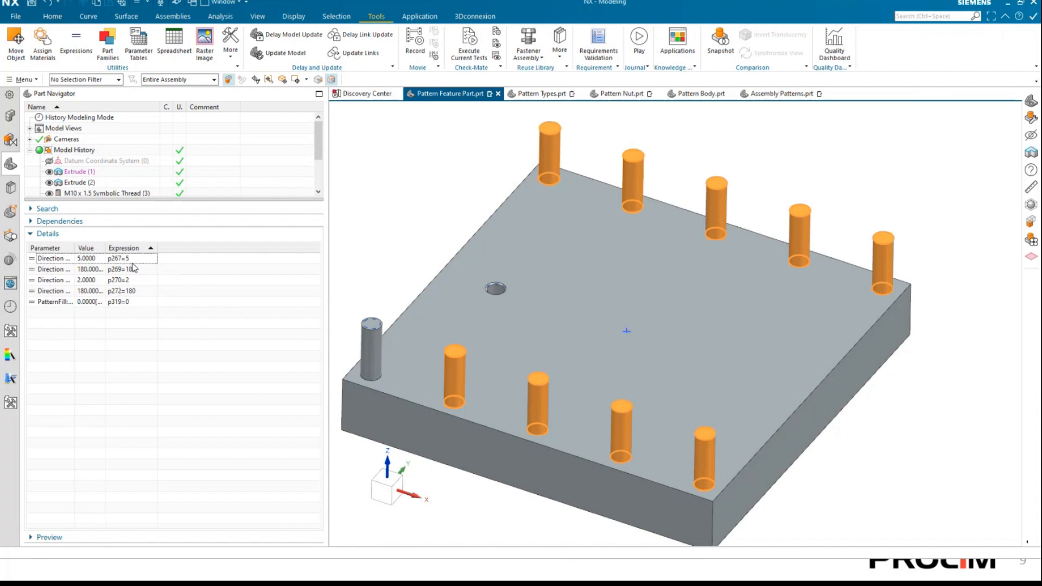
Widen the Parameter column to read the pattern's full parameter names, then collapse the details and deselect the feature.
double_click(74, 246)
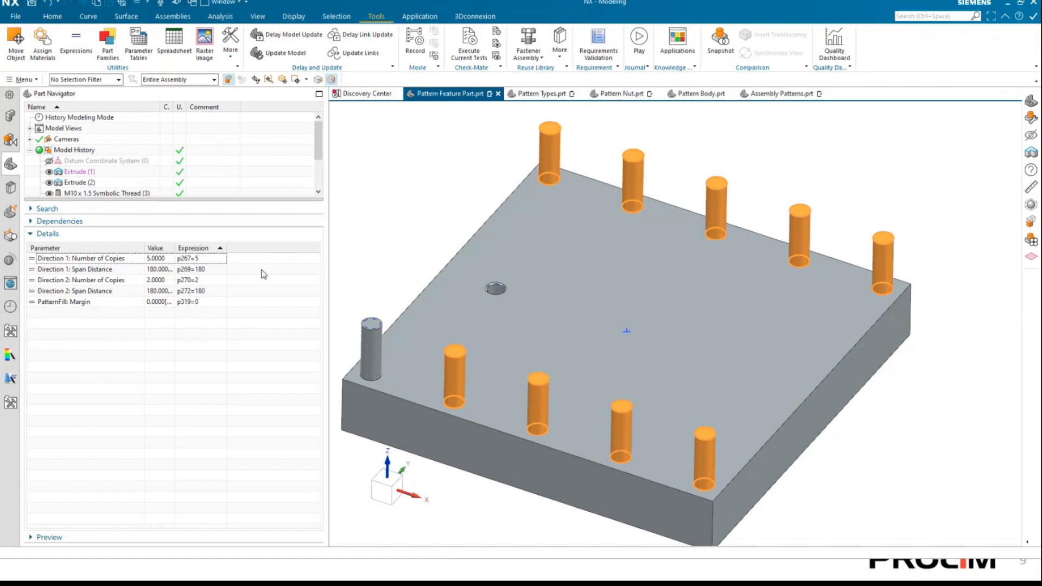
left_click(61, 236)
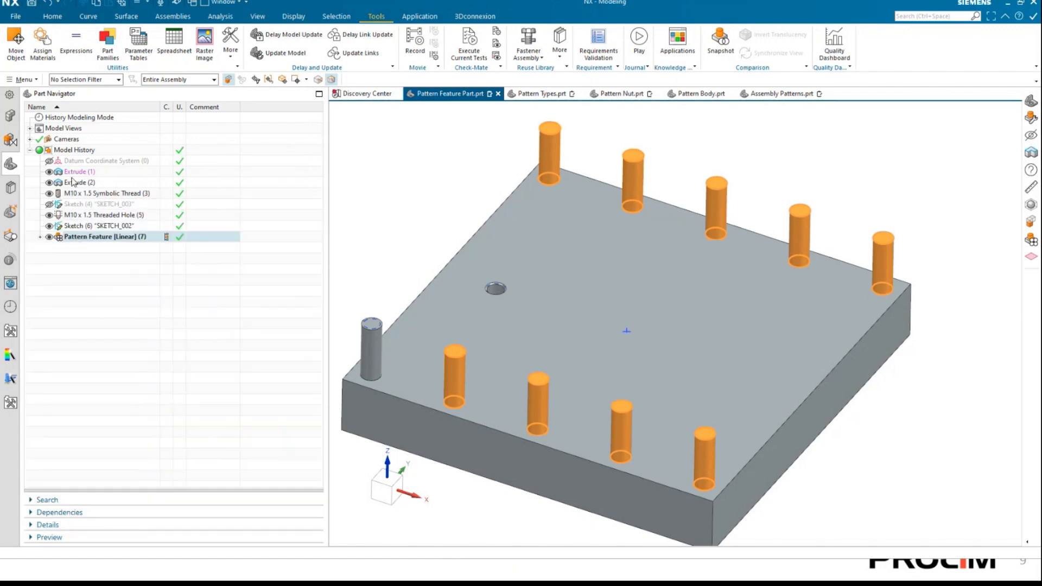
key("Escape")
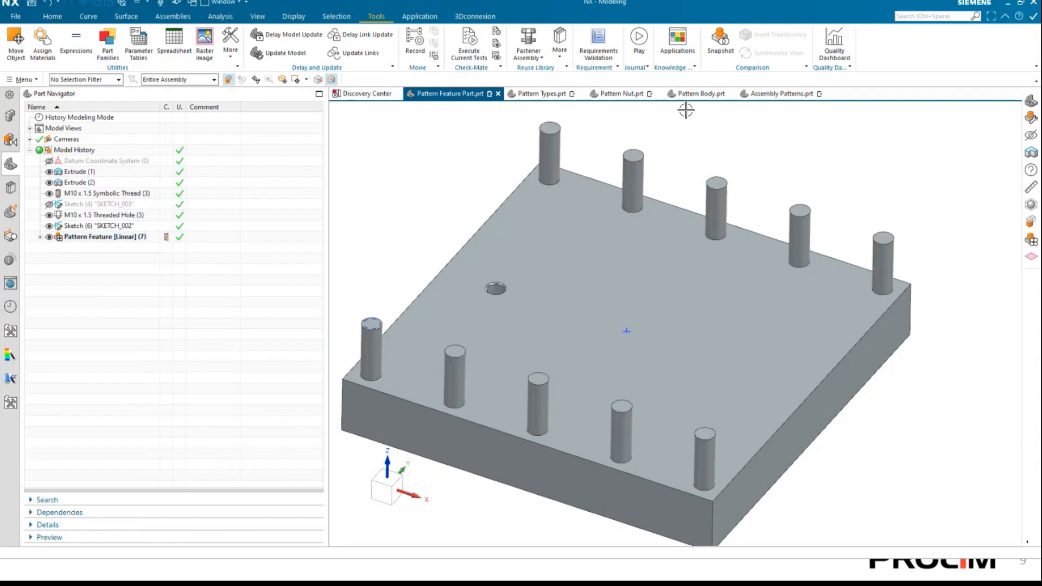
In the Pattern Body part, start a circular Pattern Body of the wedge body about its vertical corner edge.
left_click(697, 96)
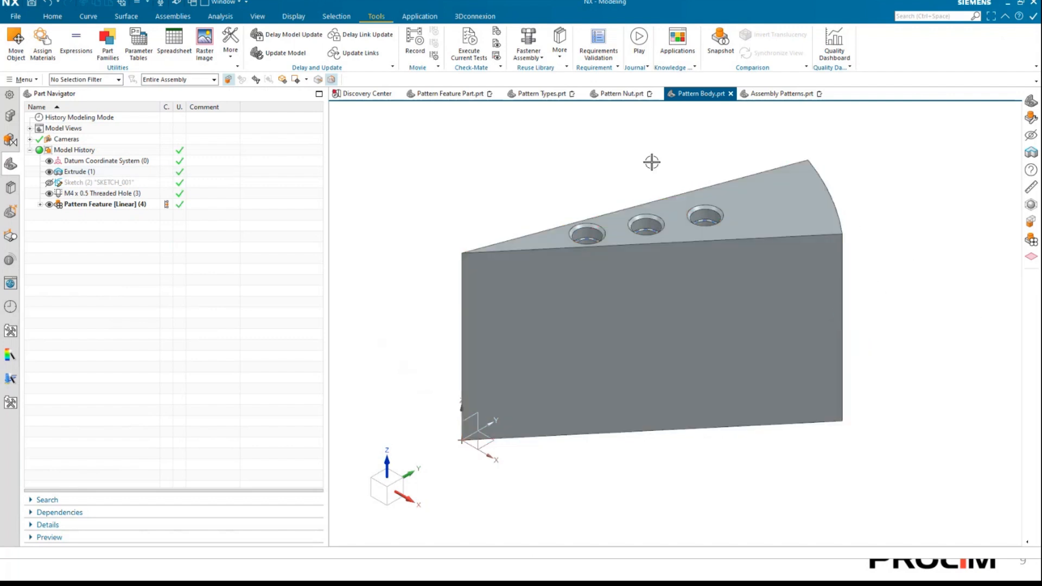
left_click(53, 16)
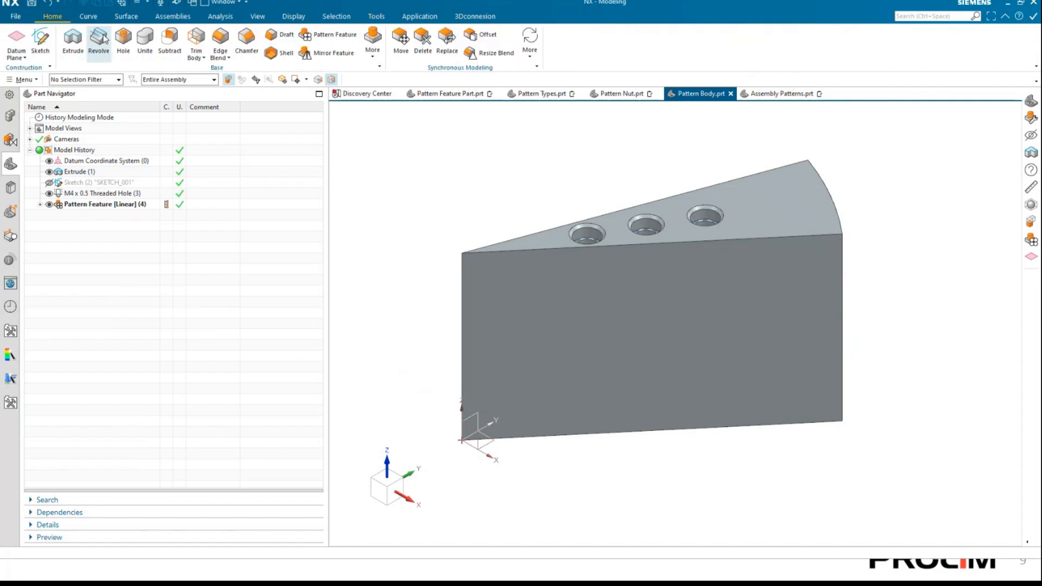
left_click(374, 54)
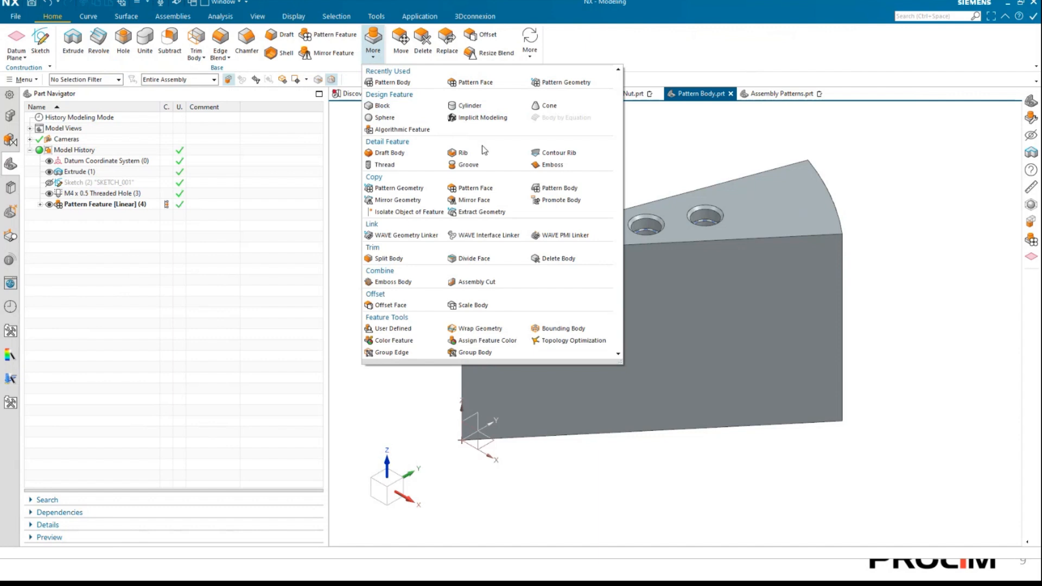
left_click(559, 187)
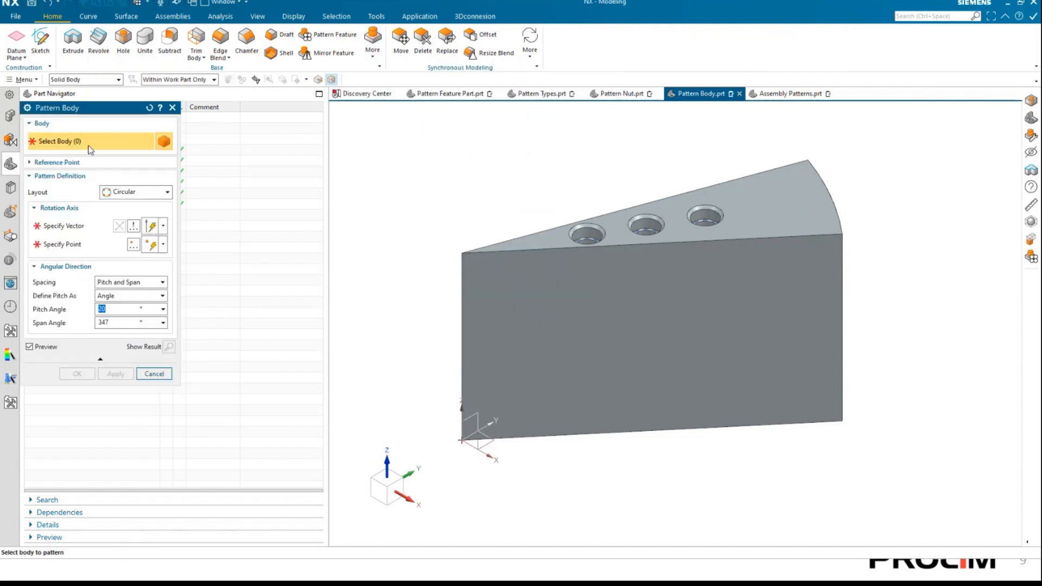
left_click(585, 325)
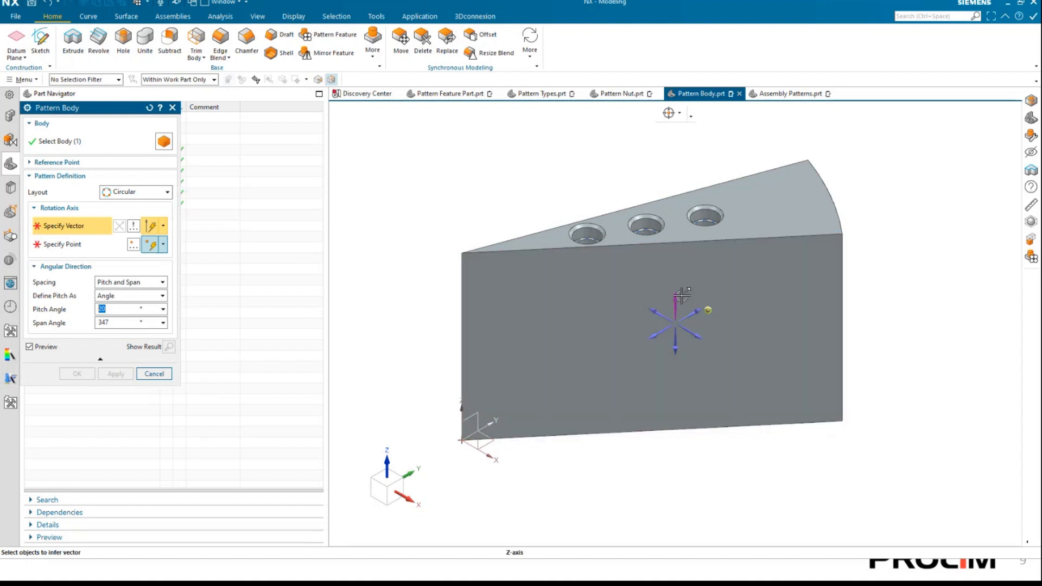
left_click(461, 281)
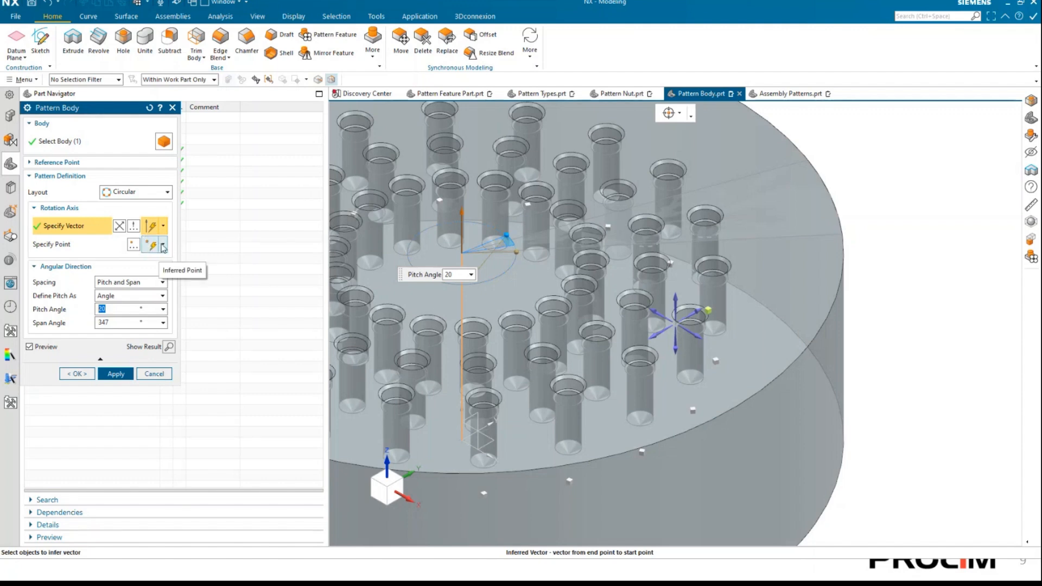
left_click(163, 247)
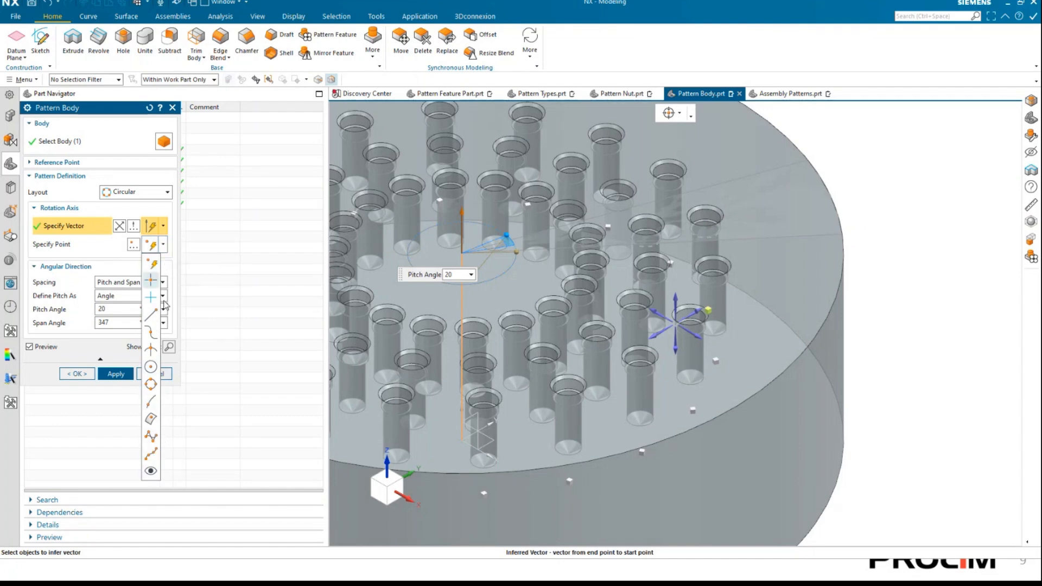
left_click(114, 433)
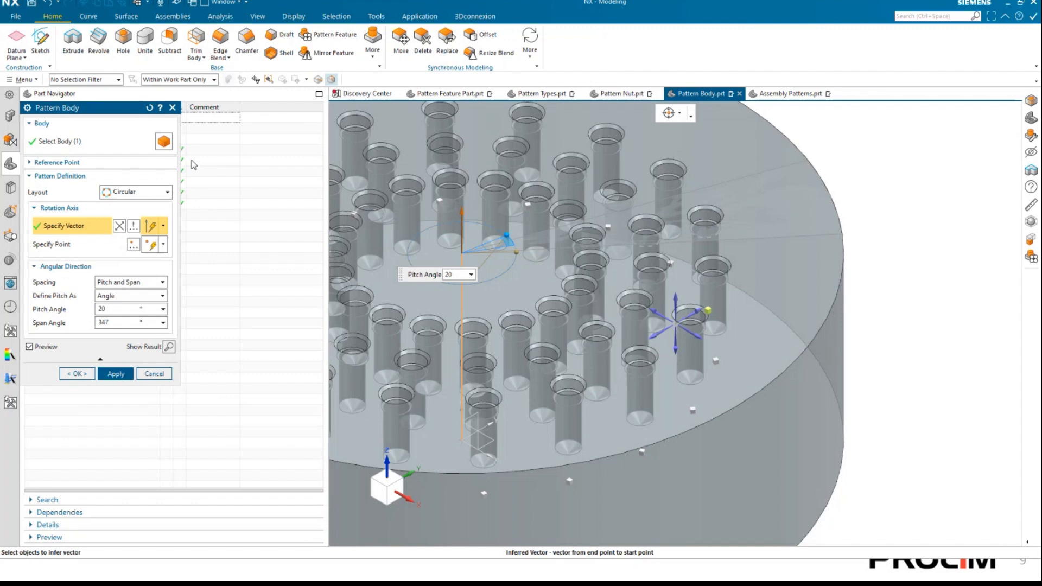
Try a Span Angle of 180° and a Pitch Angle of 50° for the circular body pattern.
left_click_drag(115, 109, 234, 143)
double_click(230, 341)
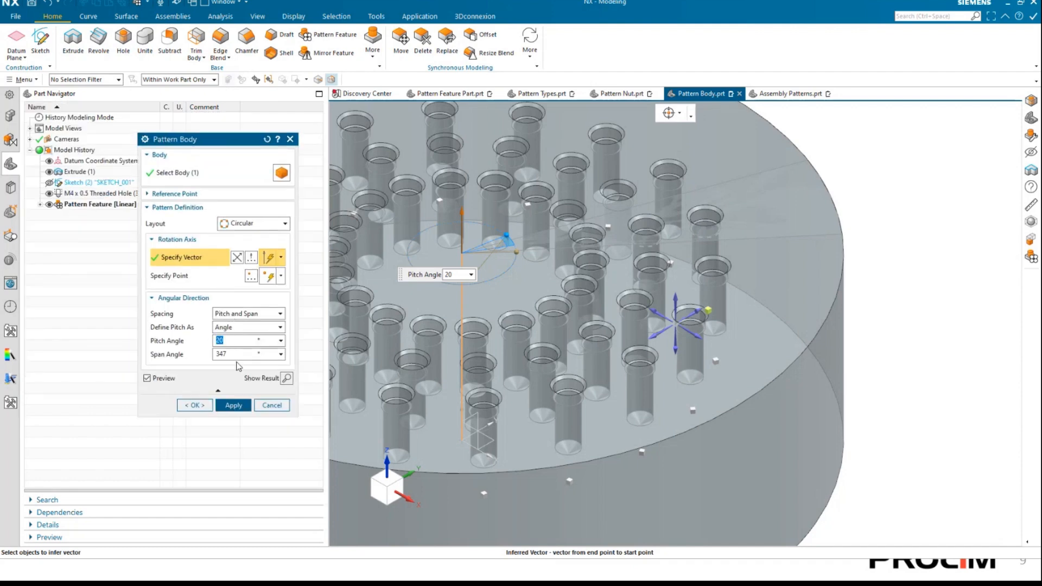
key("Tab")
type("180")
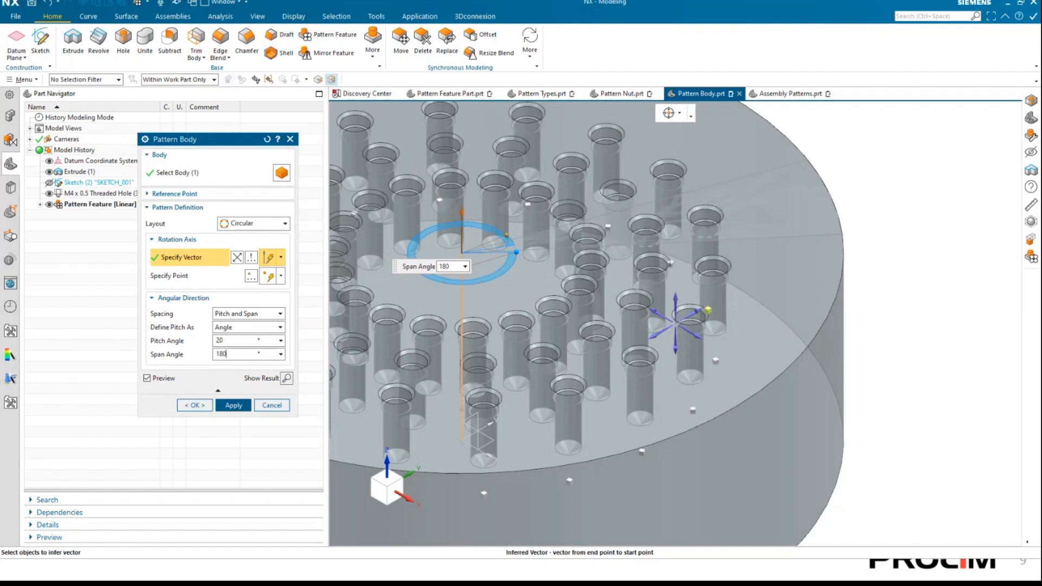
key("Tab")
double_click(227, 340)
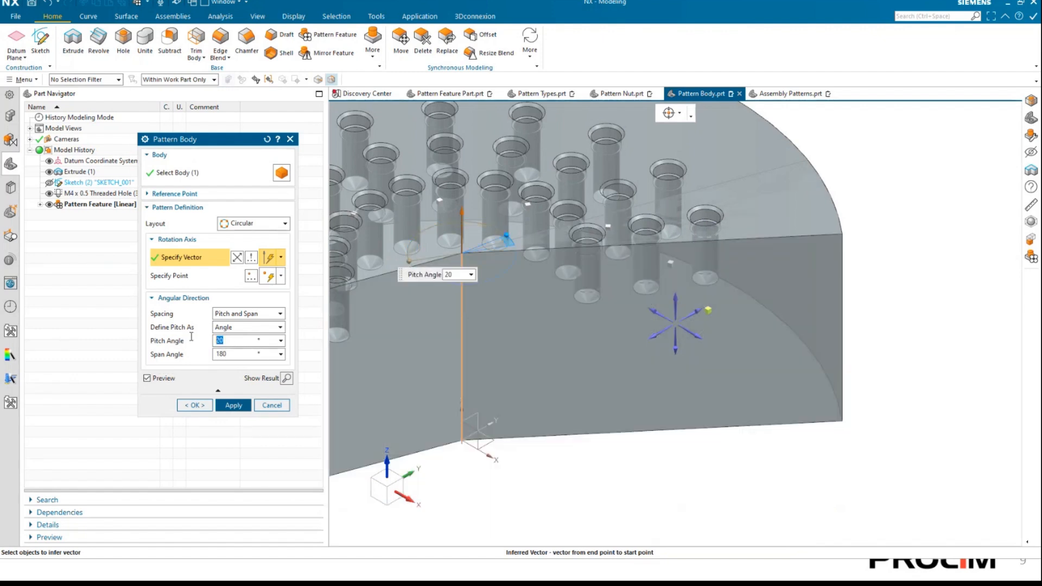
type("50")
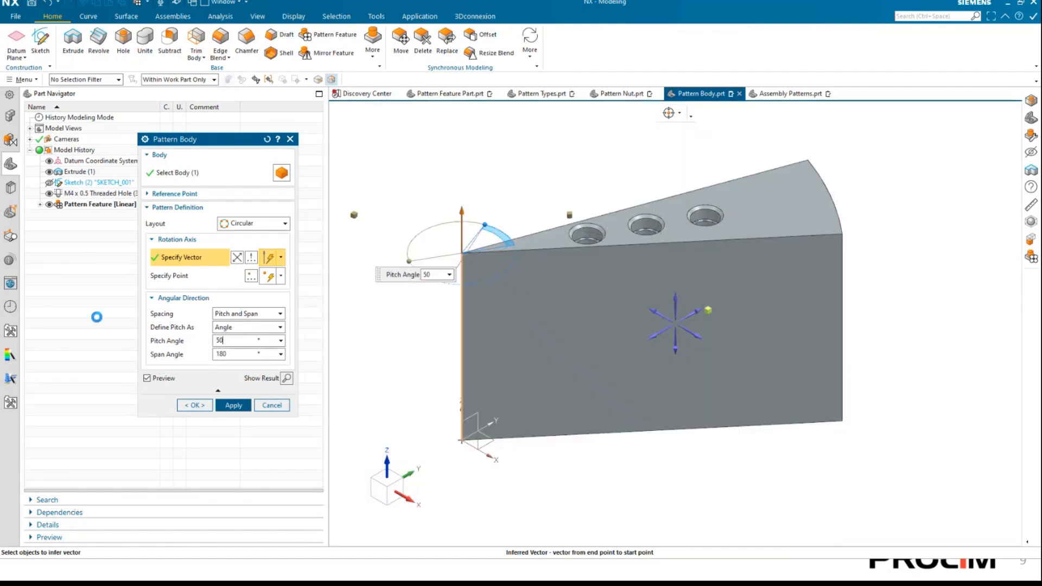
key("Tab")
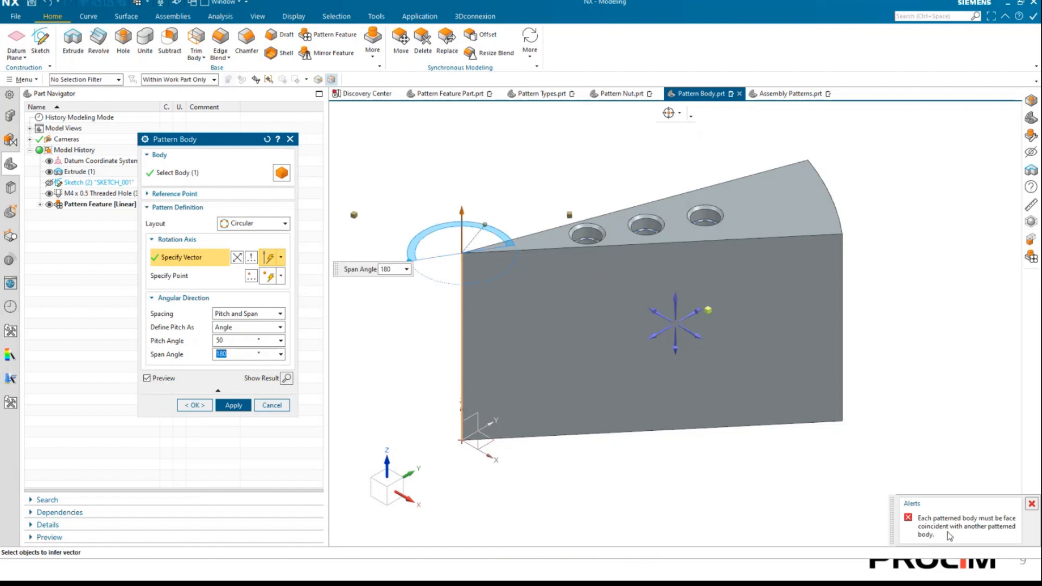
Set the circular body pattern's Pitch Angle to 20° and Span Angle to 360°, and inspect the full disc preview from above.
key("shift+Tab")
type("20")
key("Tab")
type("360")
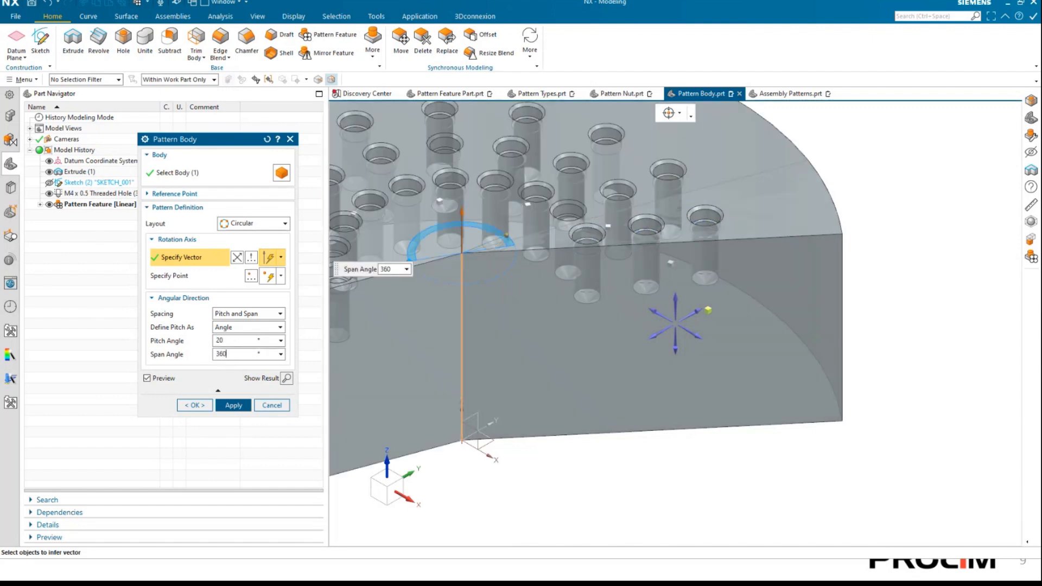
key("Tab")
scroll(505, 281, "down", 3)
middle_click_drag(533, 288, 772, 259)
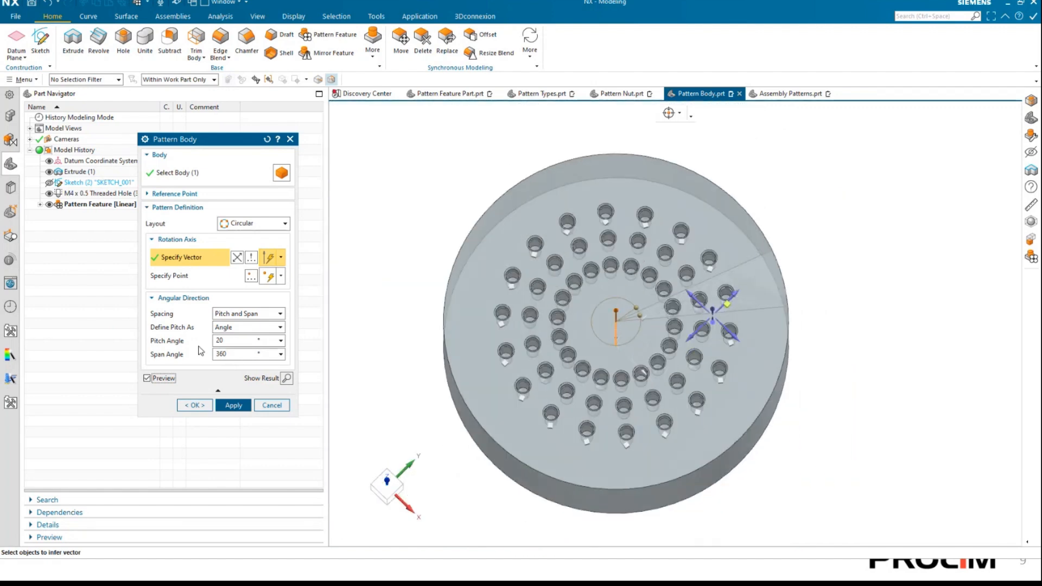
Check the Count and Pitch and Count and Span spacing options, return to Pitch and Span, and apply the Pattern Body.
left_click(260, 314)
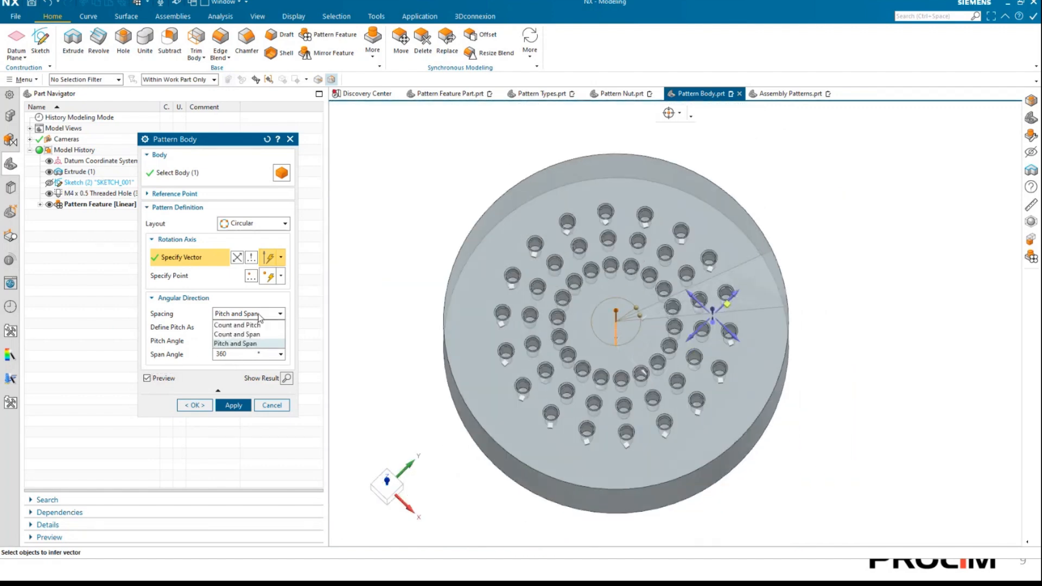
left_click(236, 326)
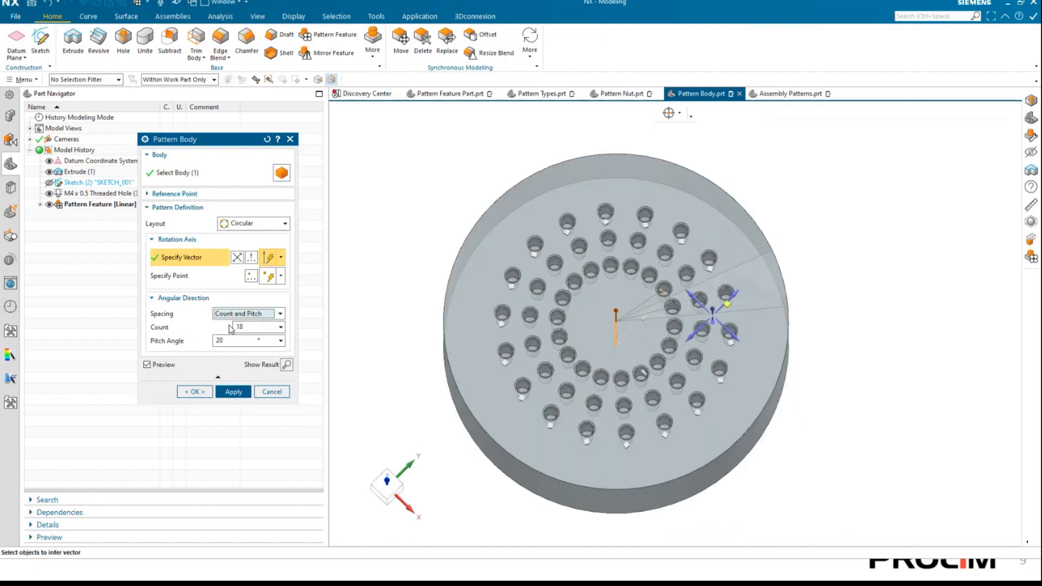
left_click(245, 314)
left_click(239, 335)
left_click(246, 314)
left_click(244, 345)
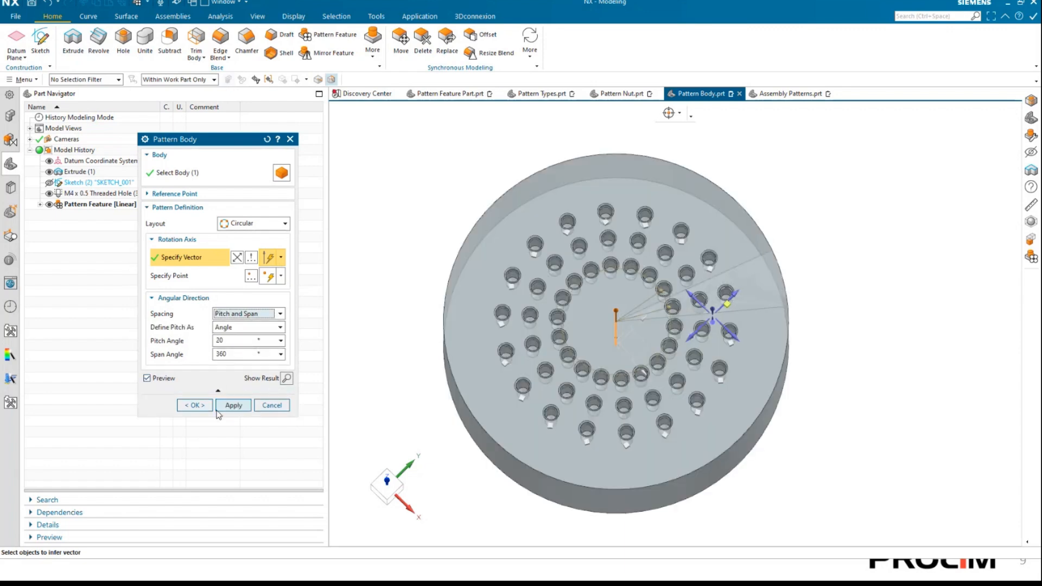
left_click(235, 405)
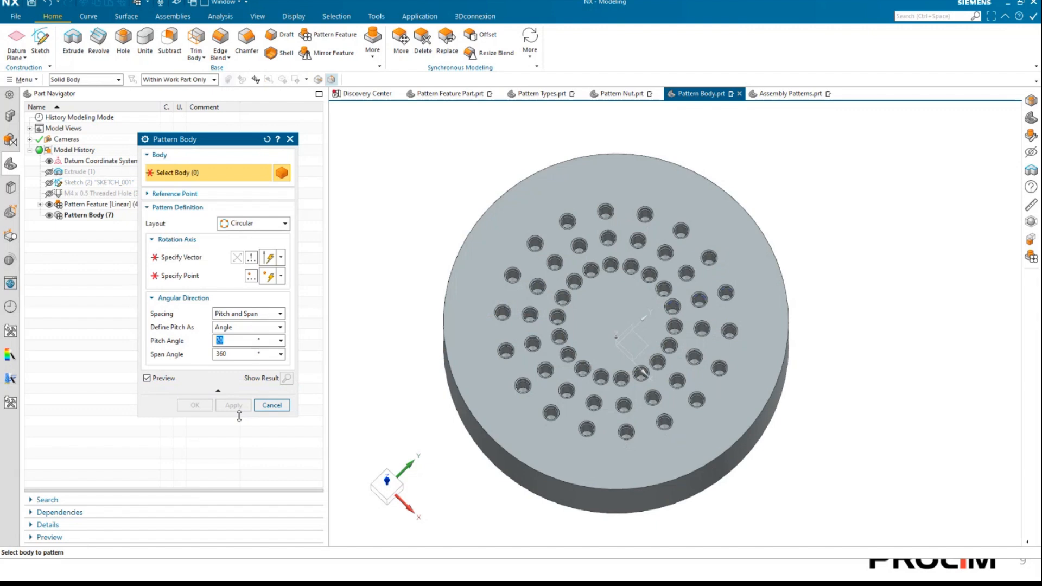
Close the Pattern Body dialog, switch to the Assembly Patterns assembly, and show the Pattern Nut component.
left_click(272, 405)
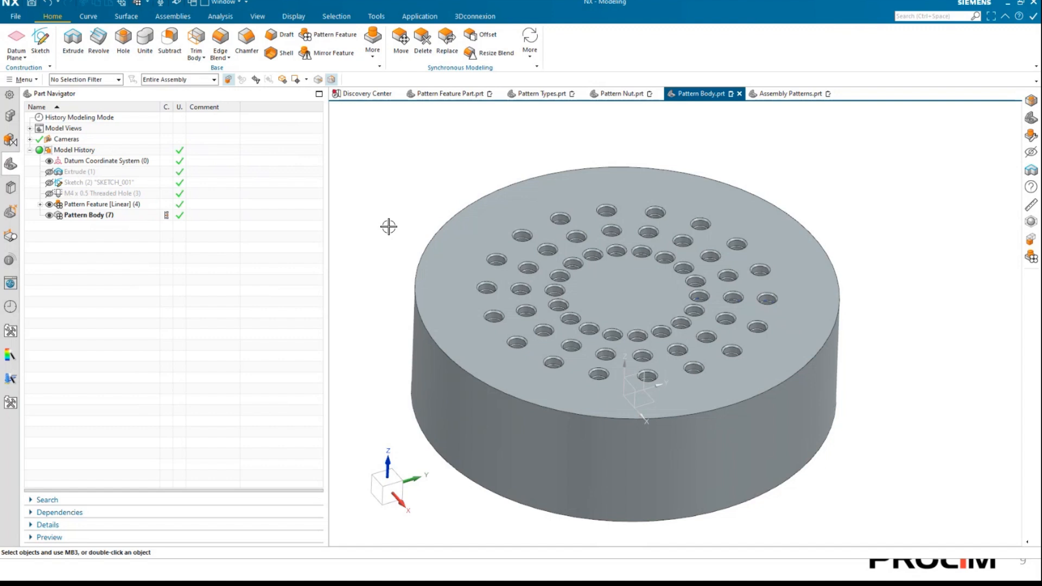
left_click(793, 95)
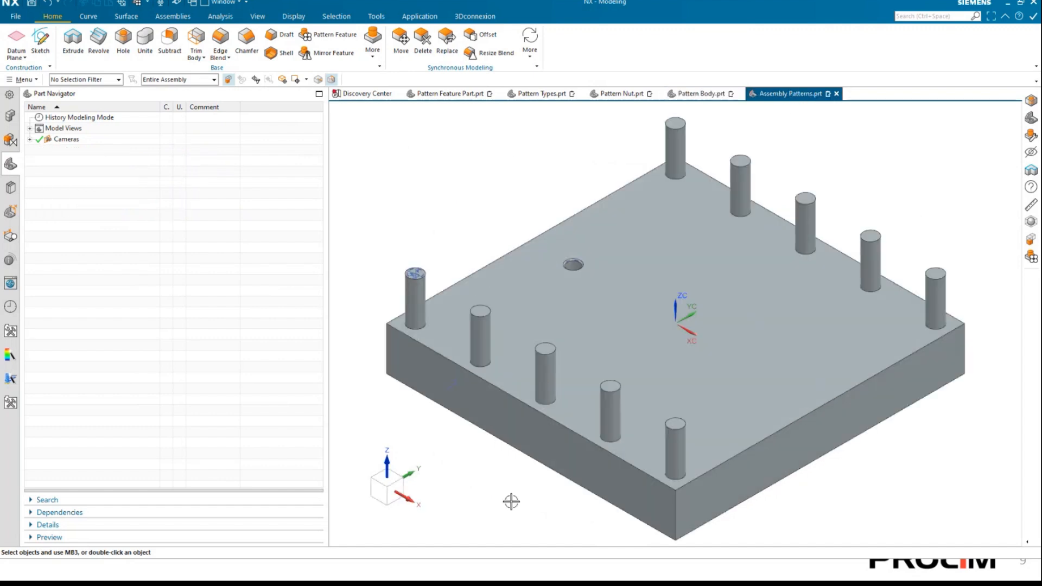
left_click(754, 454)
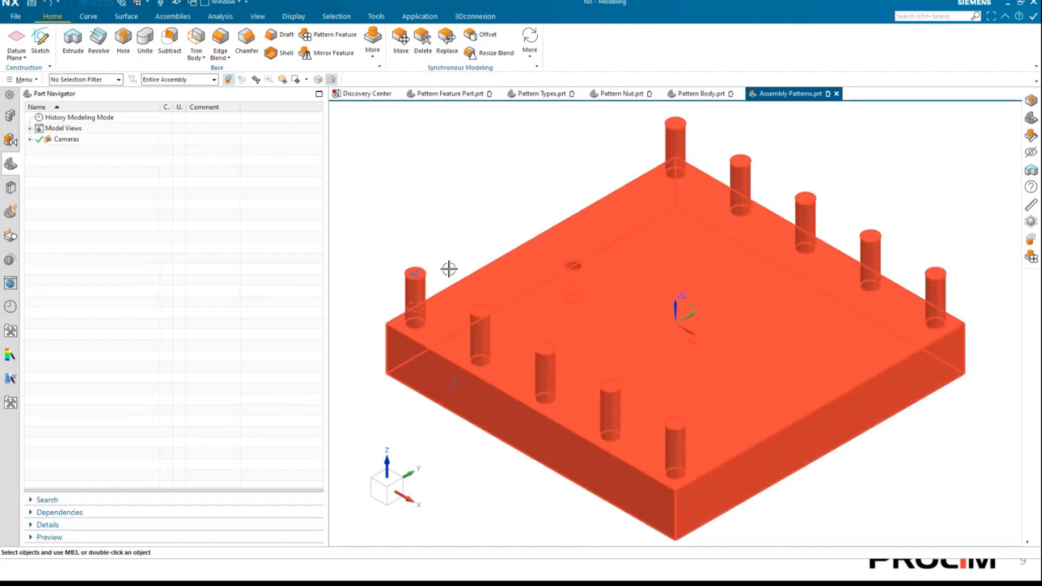
scroll(434, 233, "down", 2)
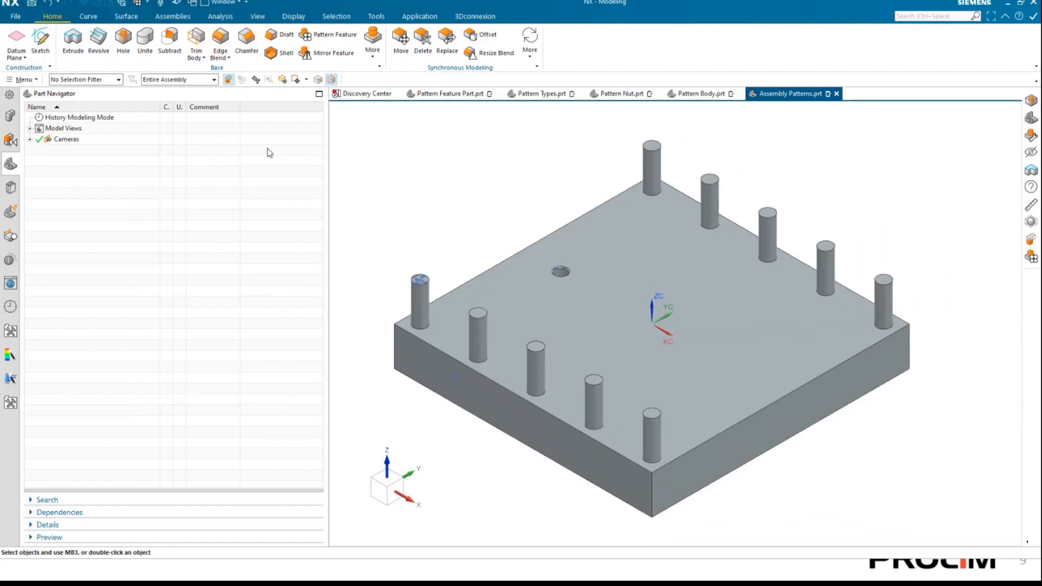
left_click(10, 115)
left_click(49, 161)
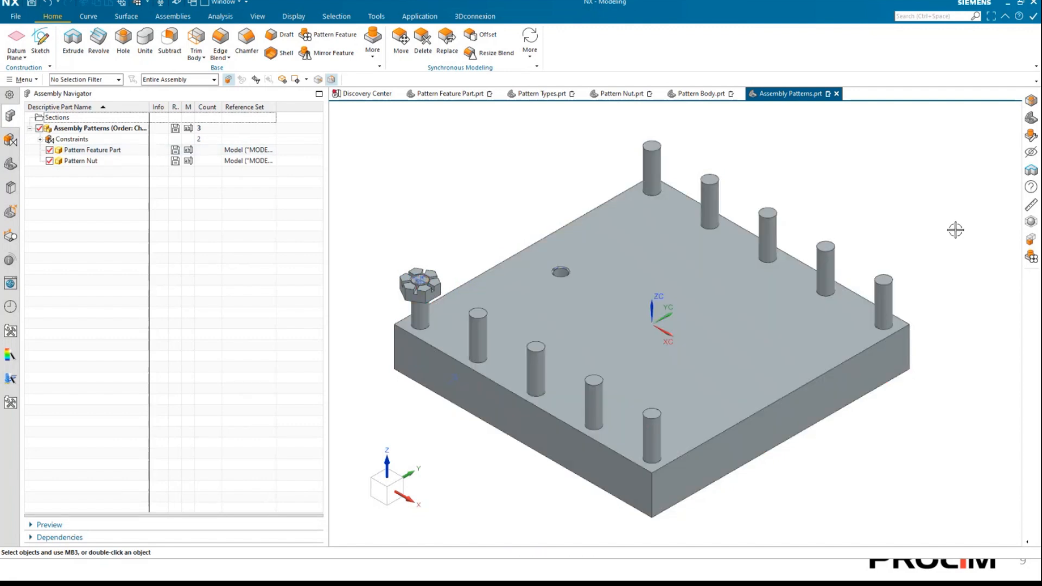
Inspect the nut on the corner stud and narrow the Assembly Navigator to enlarge the model area.
scroll(410, 242, "up", 1)
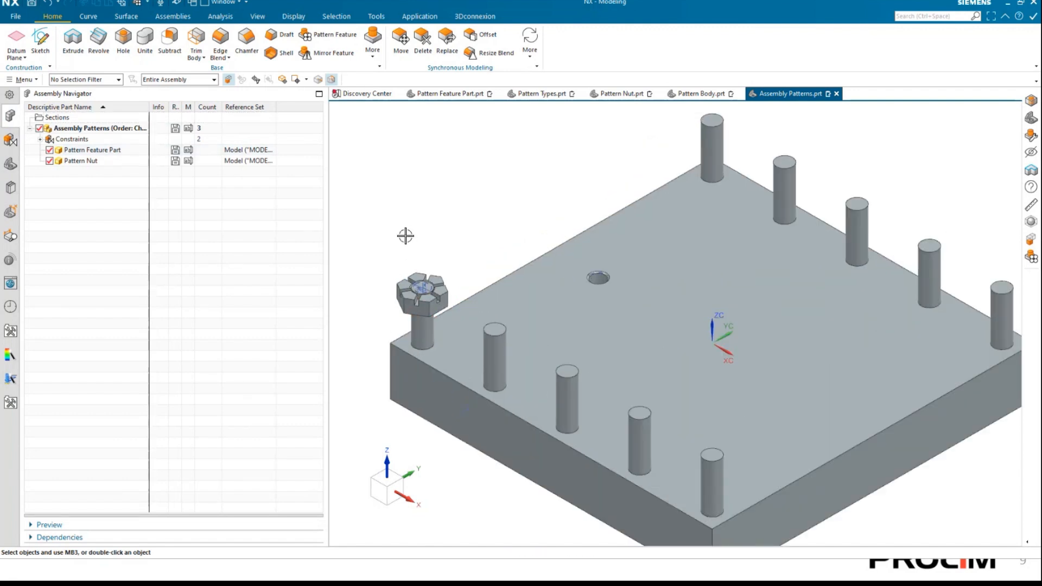
scroll(407, 235, "down", 1)
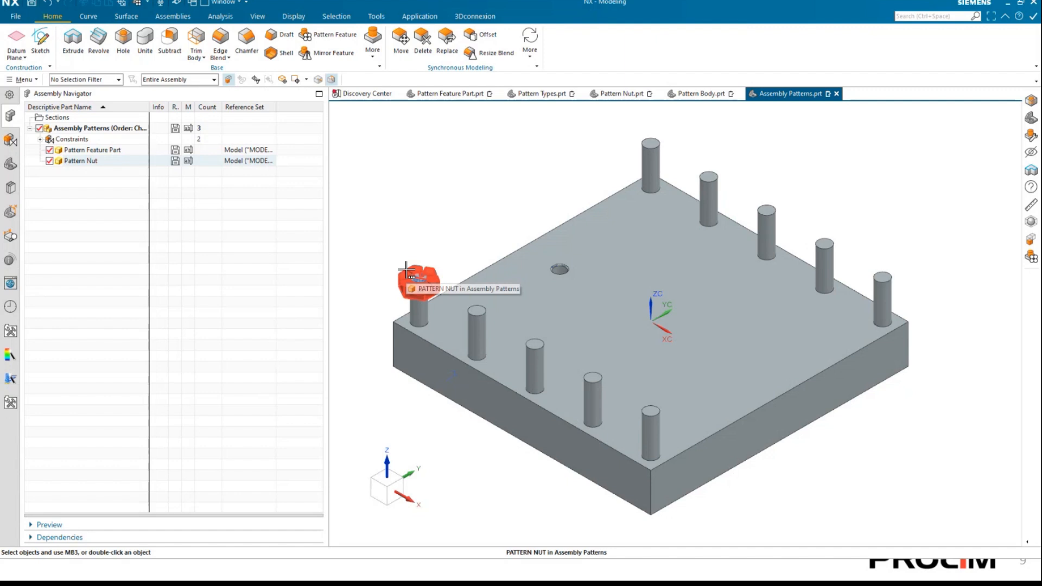
left_click(391, 205)
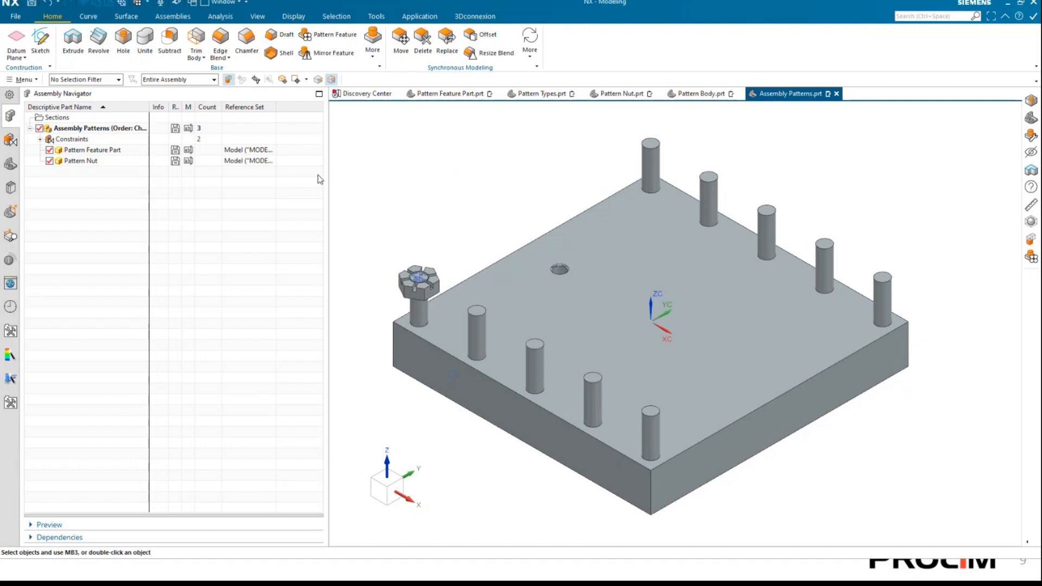
left_click_drag(330, 173, 222, 193)
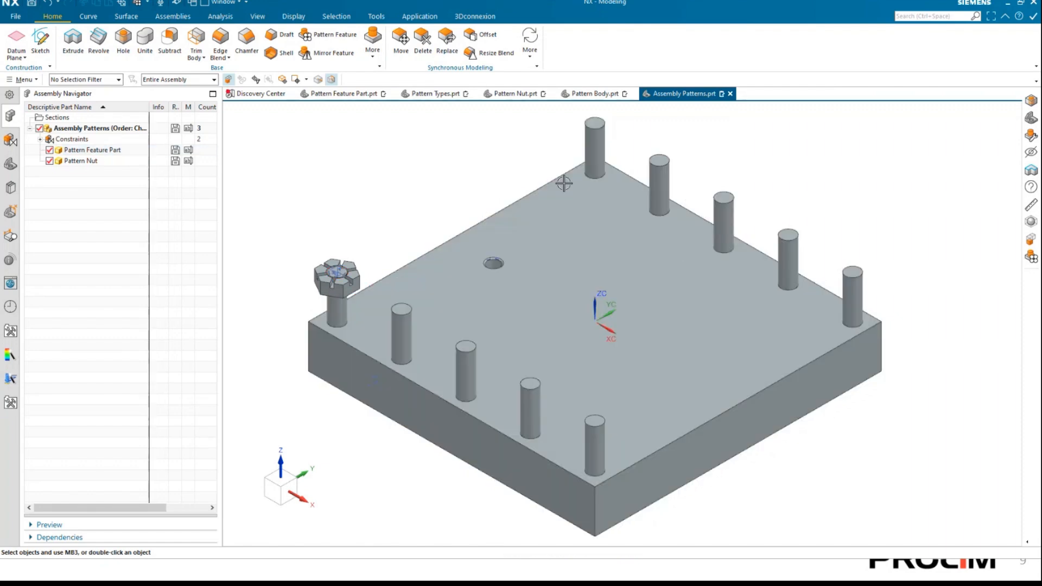
Search the available commands for "pattern" and start Pattern Component.
left_click(382, 56)
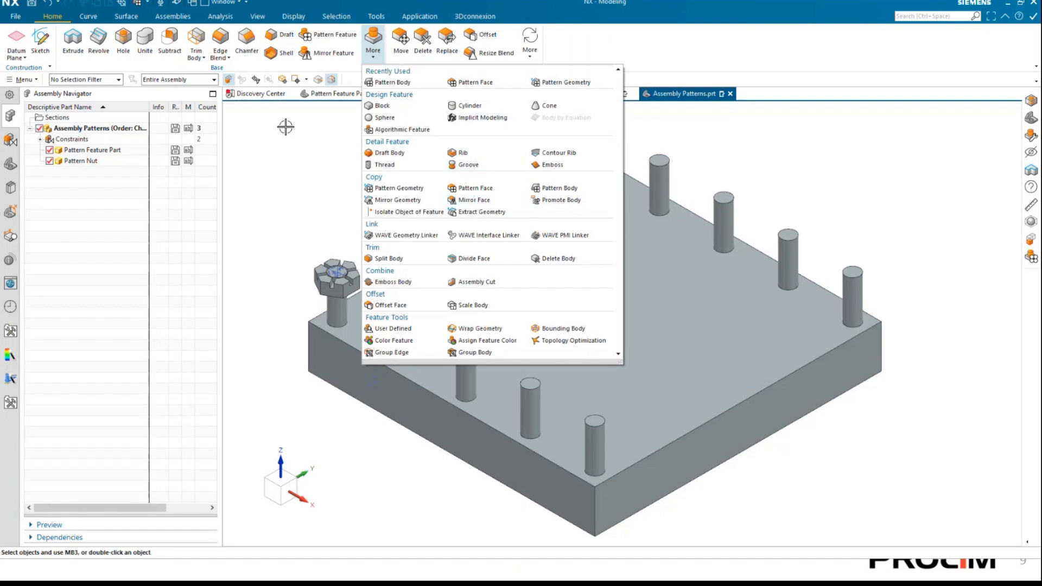
left_click(300, 148)
left_click(181, 15)
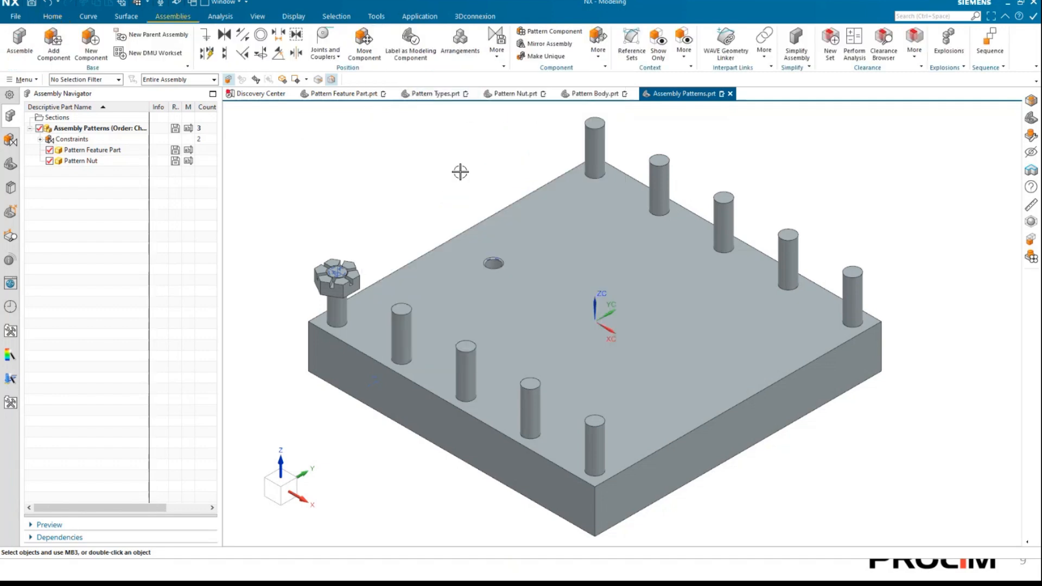
left_click(600, 52)
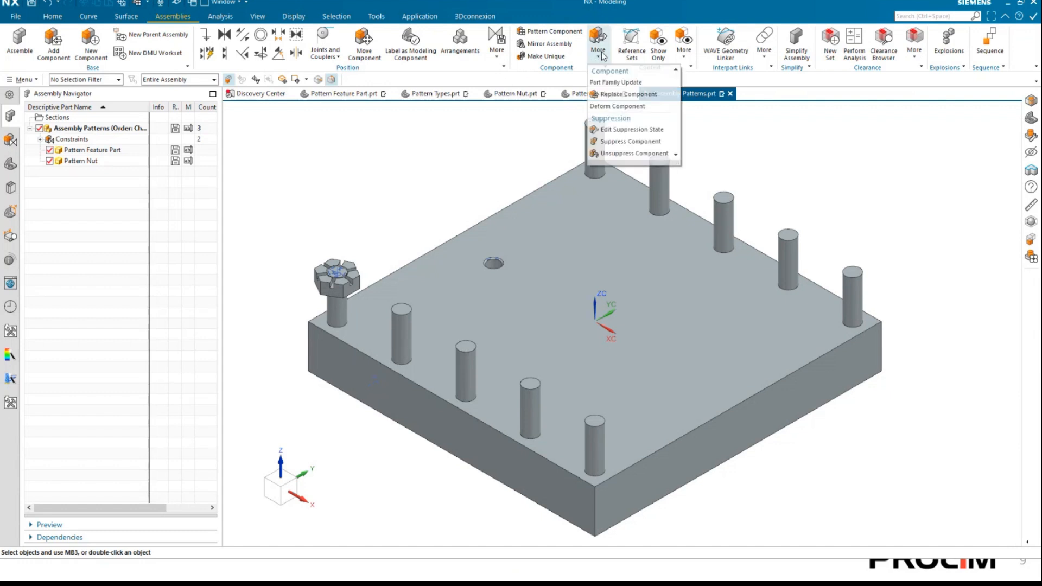
left_click(510, 154)
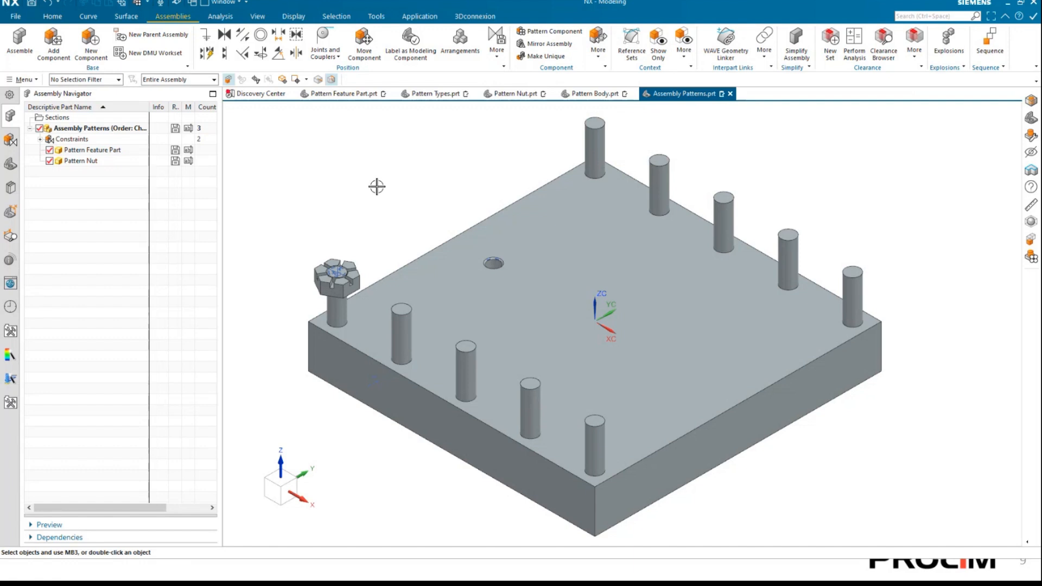
left_click(498, 51)
left_click(954, 17)
type("patter")
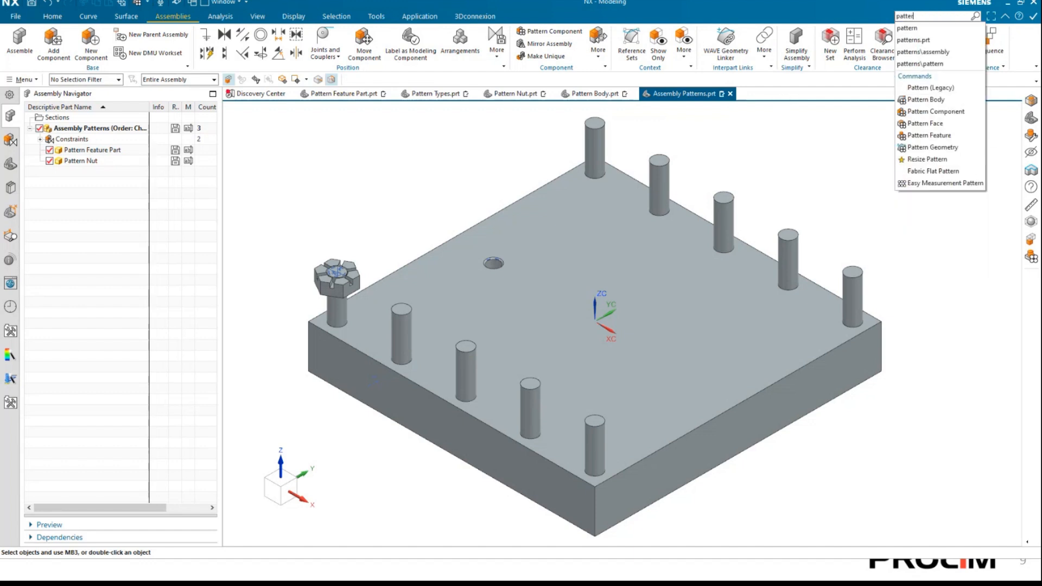
type("n")
left_click(962, 114)
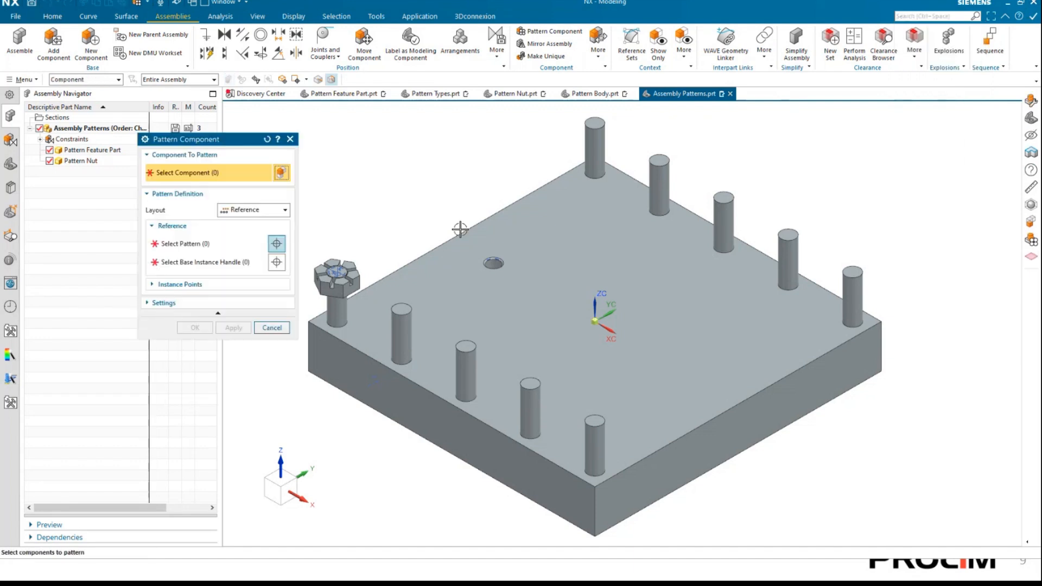
Preview a Reference-layout pattern of the Pattern Nut component, and reset the Pattern Component settings to their defaults.
left_click_drag(213, 110, 294, 113)
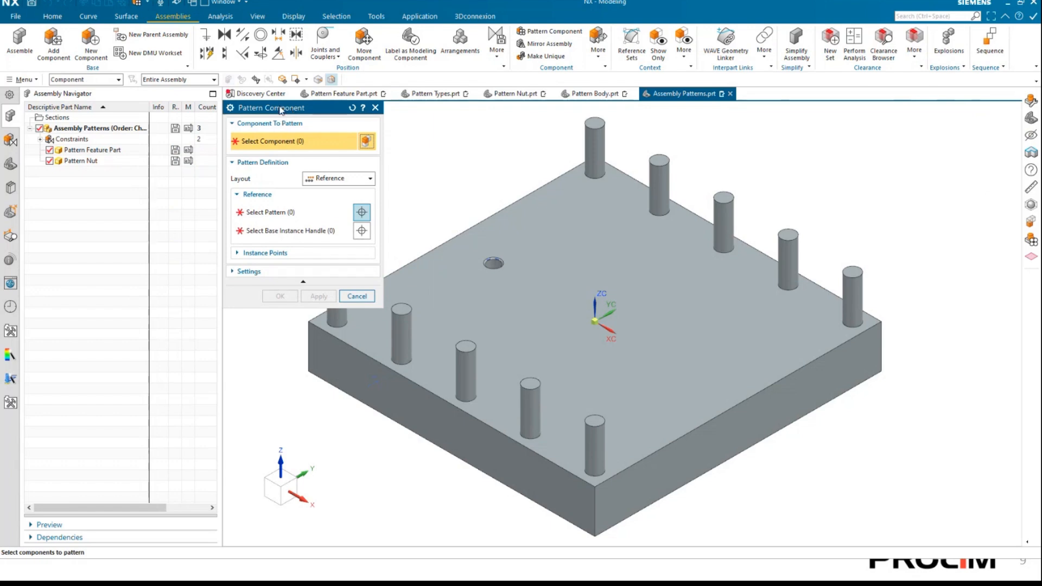
left_click(97, 162)
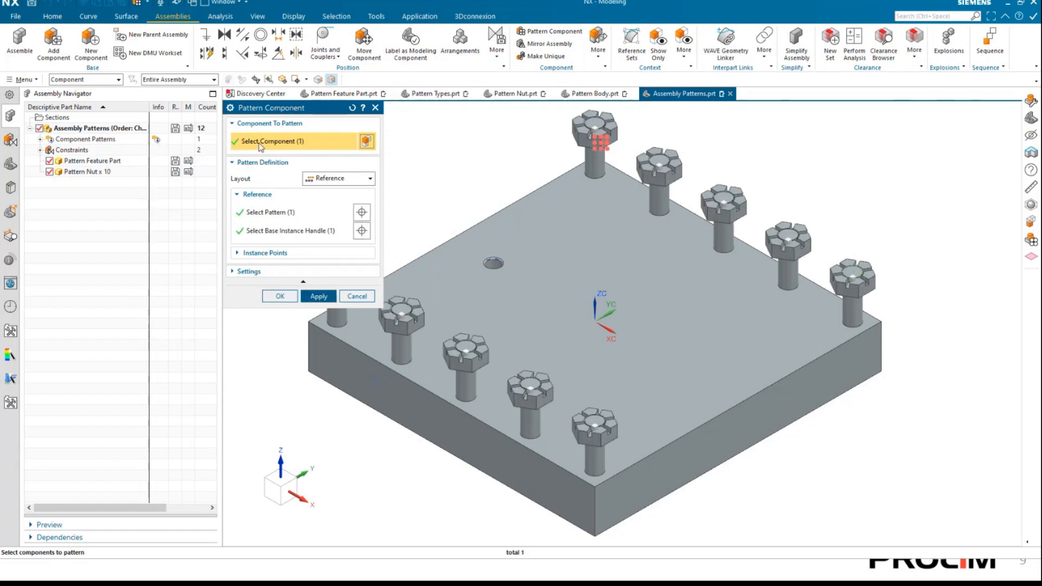
left_click(343, 180)
left_click(352, 112)
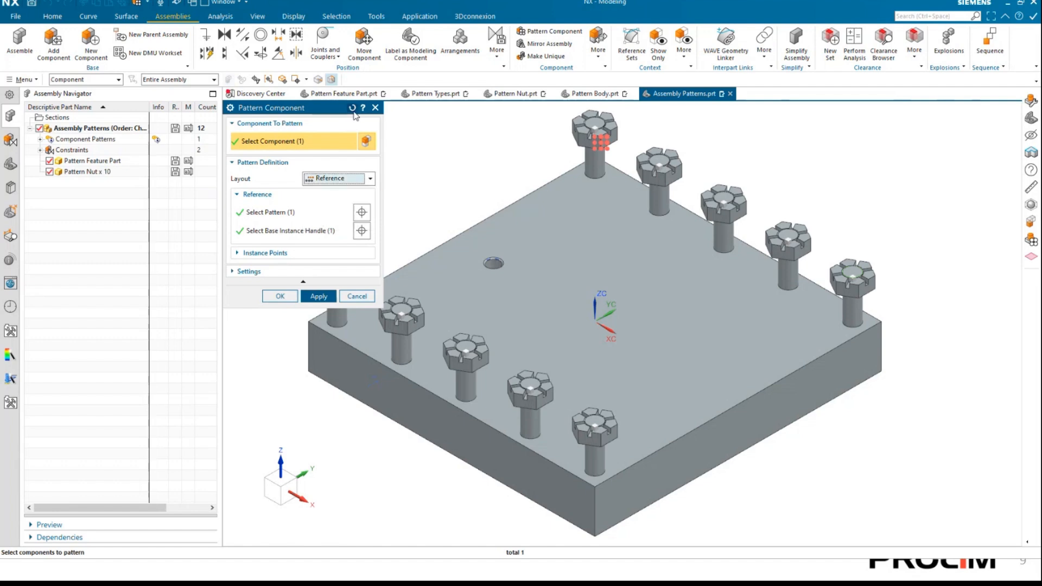
left_click(352, 107)
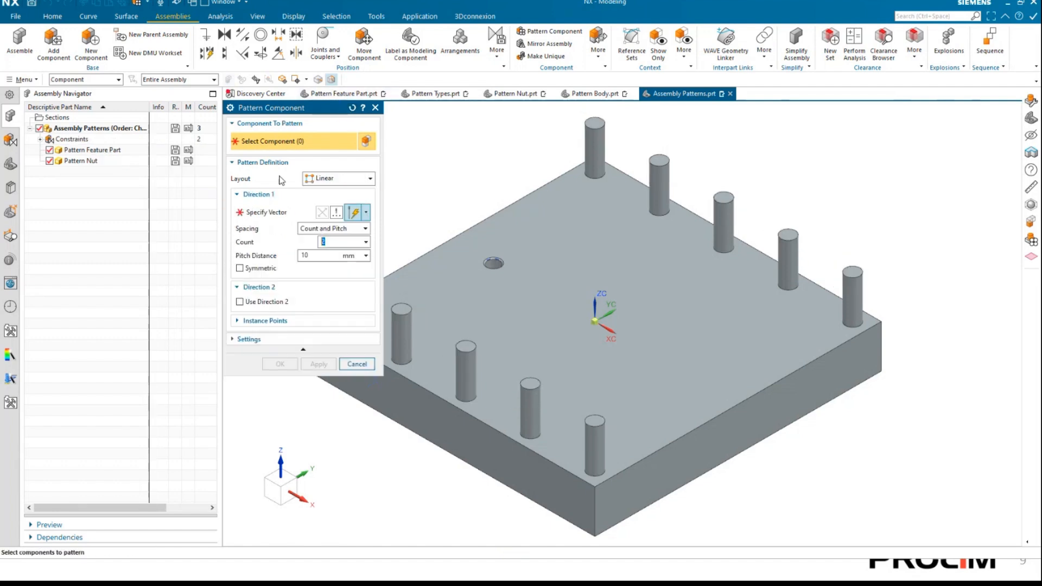
Pattern the Pattern Nut component with the Reference layout so it follows the stud pattern of the plate.
left_click(83, 163)
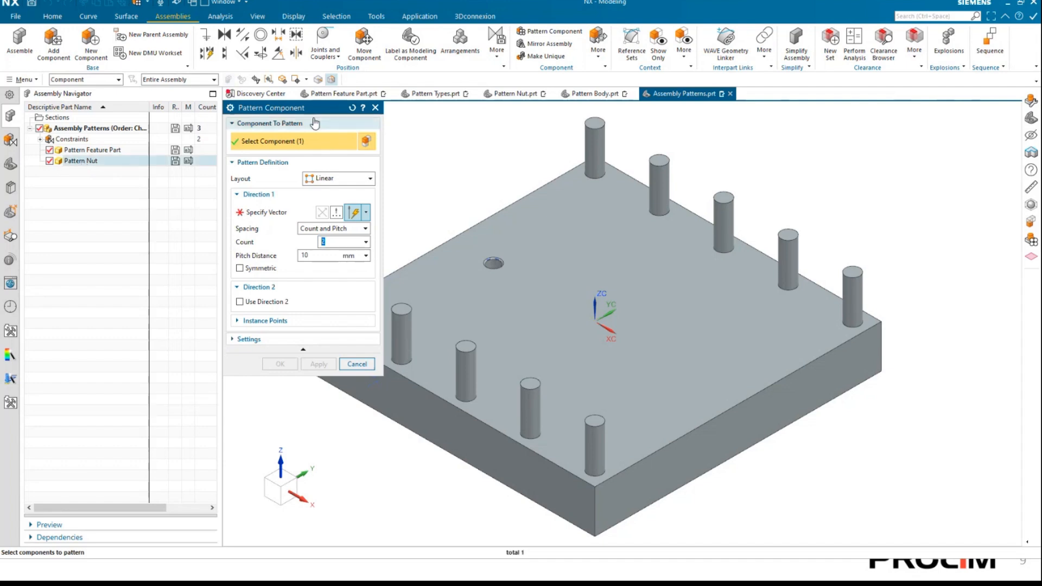
left_click_drag(312, 108, 147, 209)
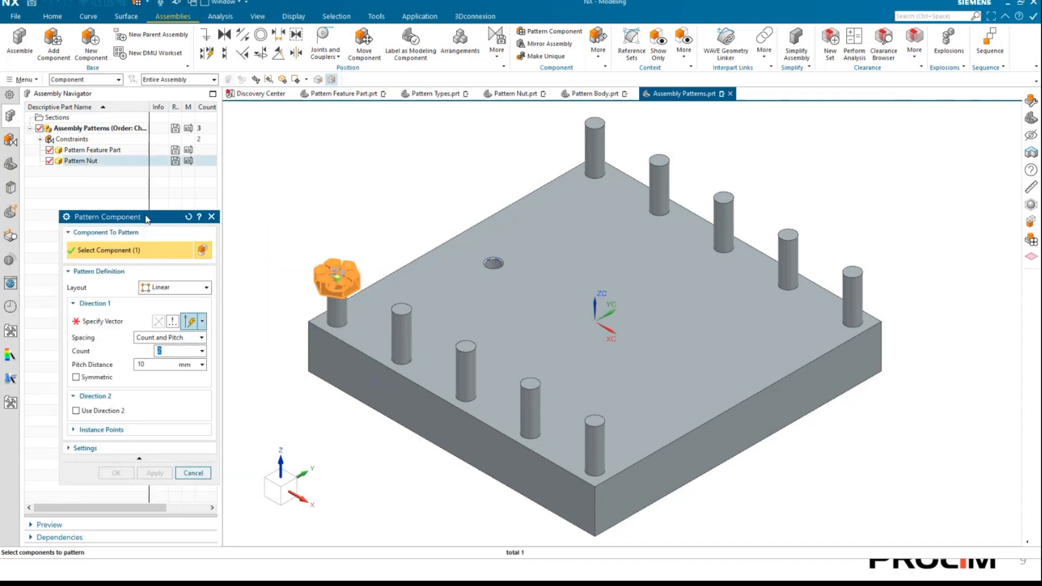
left_click(173, 279)
left_click(163, 314)
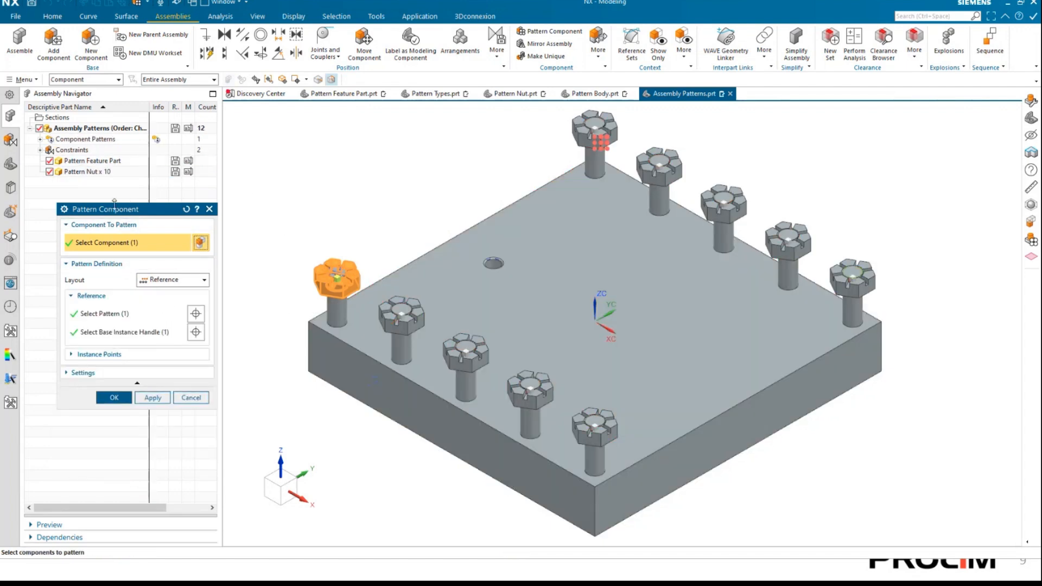
mouse_move(118, 213)
left_mouse_down()
mouse_move(171, 197)
mouse_move(129, 209)
left_mouse_up()
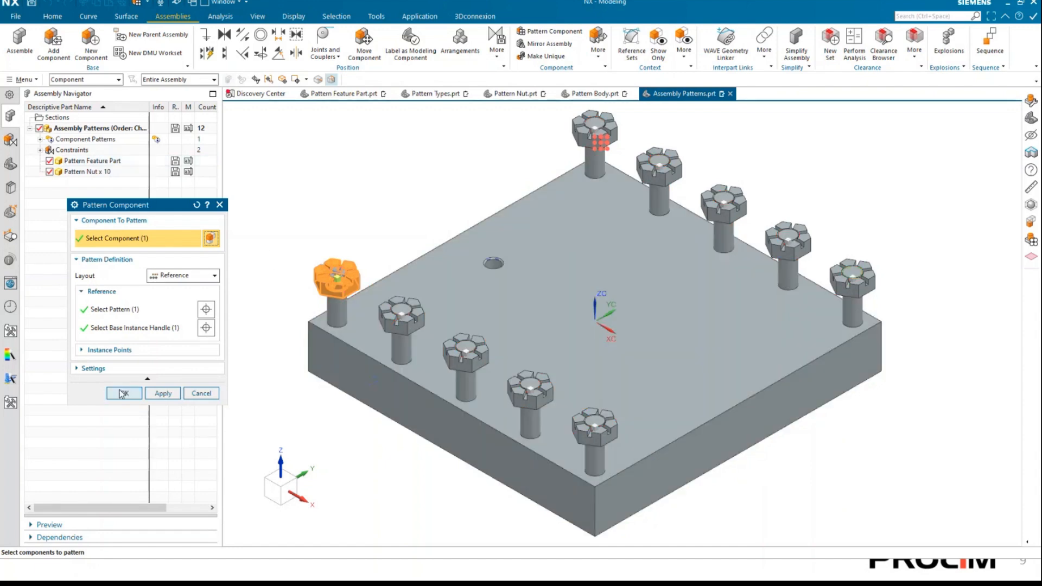
left_click(123, 393)
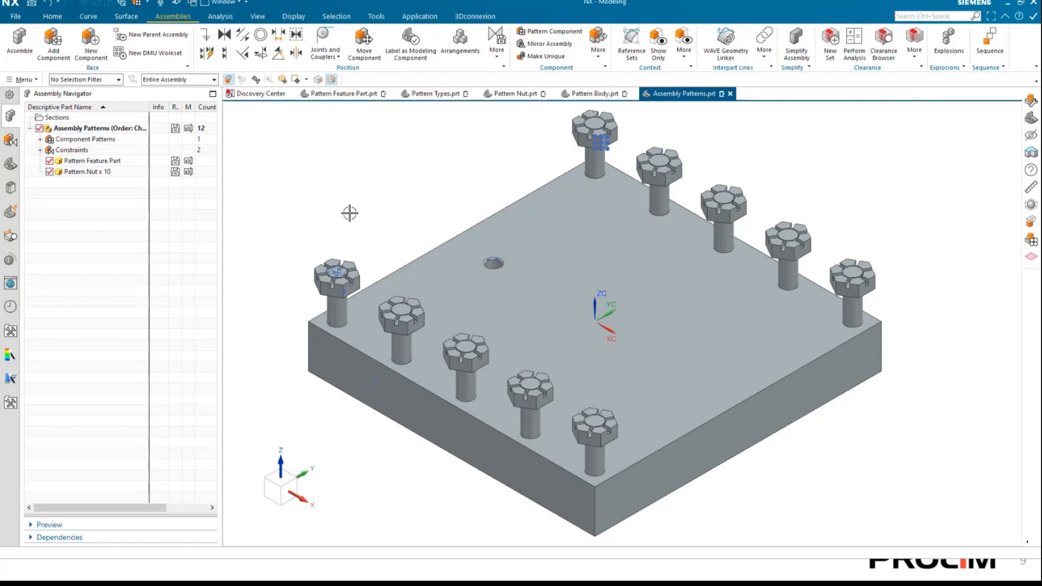
In Pattern Feature Part, set the linear pattern's Direction 2 Number of Copies to 5, and check the nuts in Assembly Patterns.
left_click(336, 93)
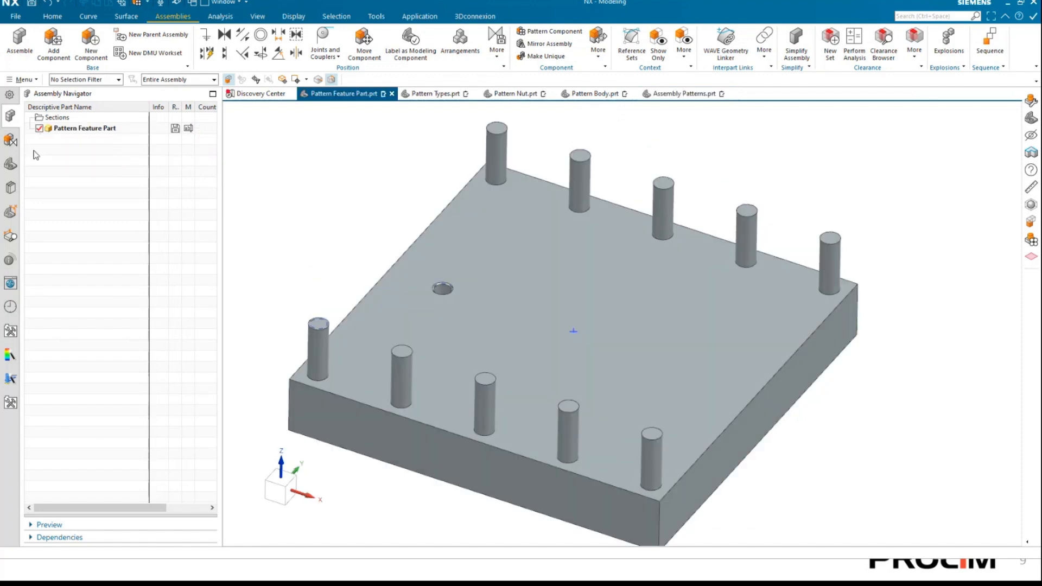
left_click(8, 164)
left_click(116, 238)
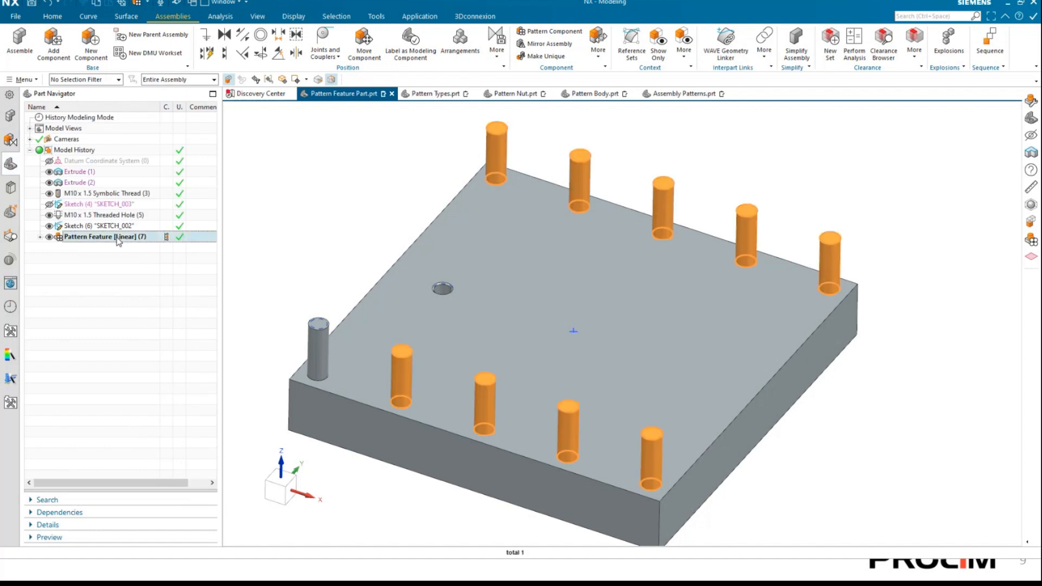
left_click(48, 525)
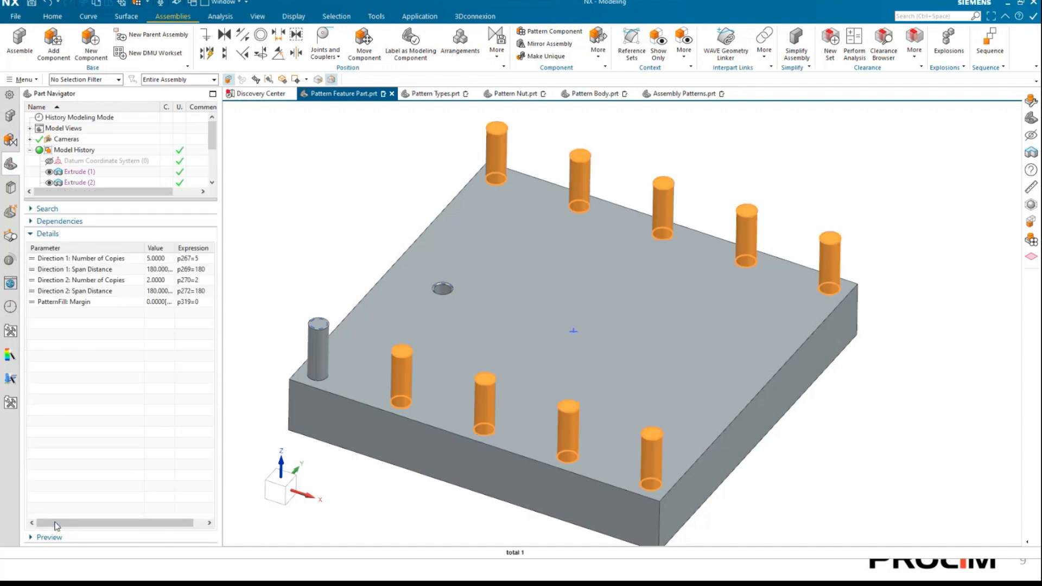
double_click(205, 281)
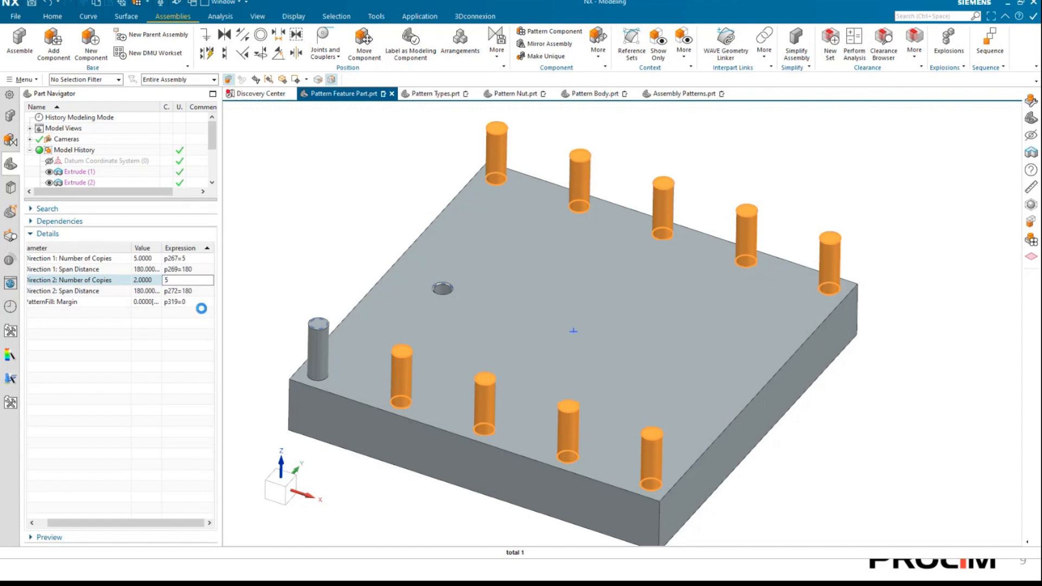
key("Return")
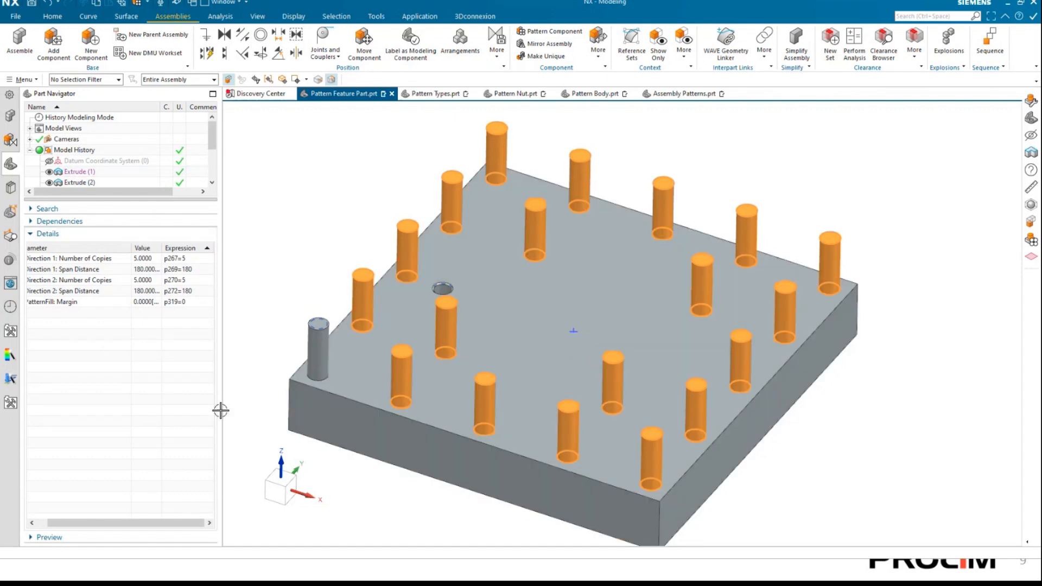
left_click(285, 248)
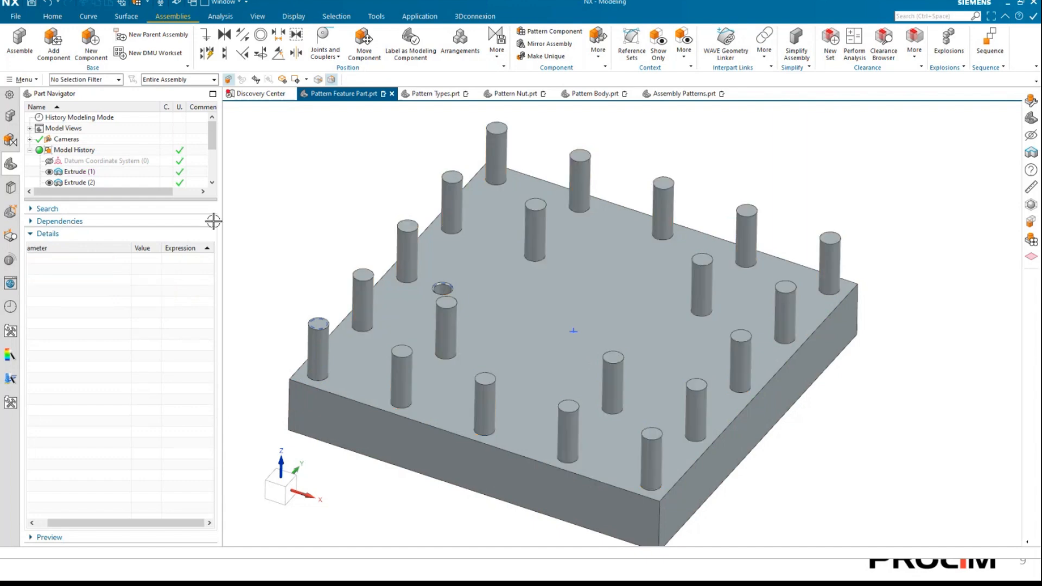
left_click(50, 235)
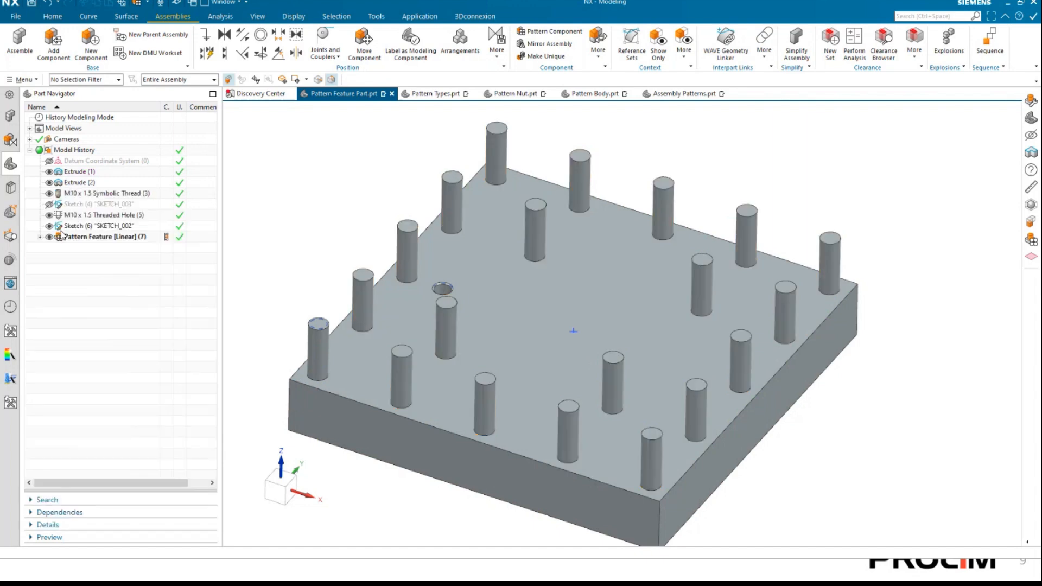
left_click(672, 92)
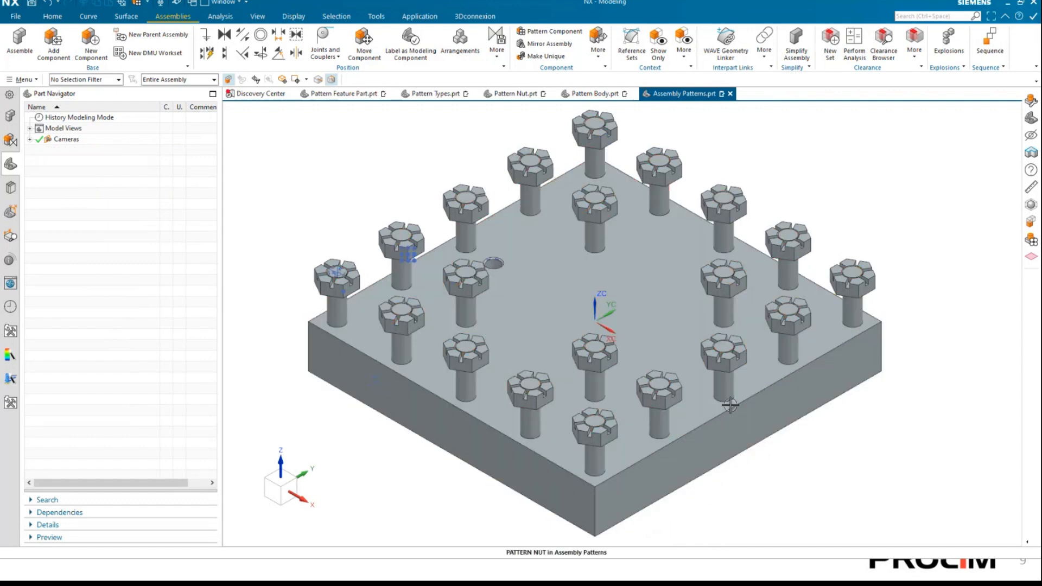
In Pattern Feature Part, set the linear pattern's Direction 2 Number of Copies to 2 in the feature's details.
left_click(350, 93)
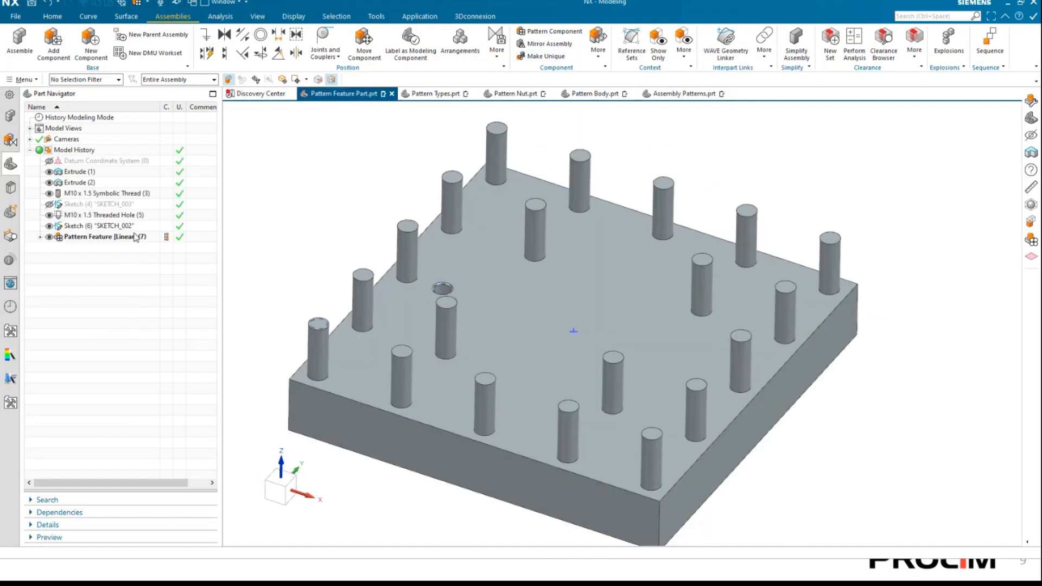
left_click(136, 238)
left_click(48, 500)
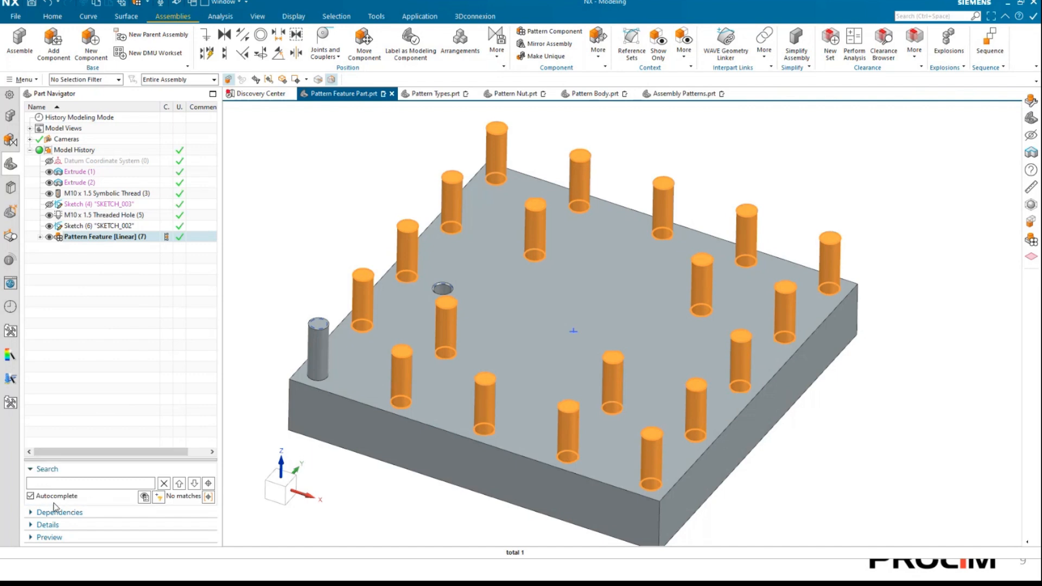
left_click(51, 476)
left_click(49, 525)
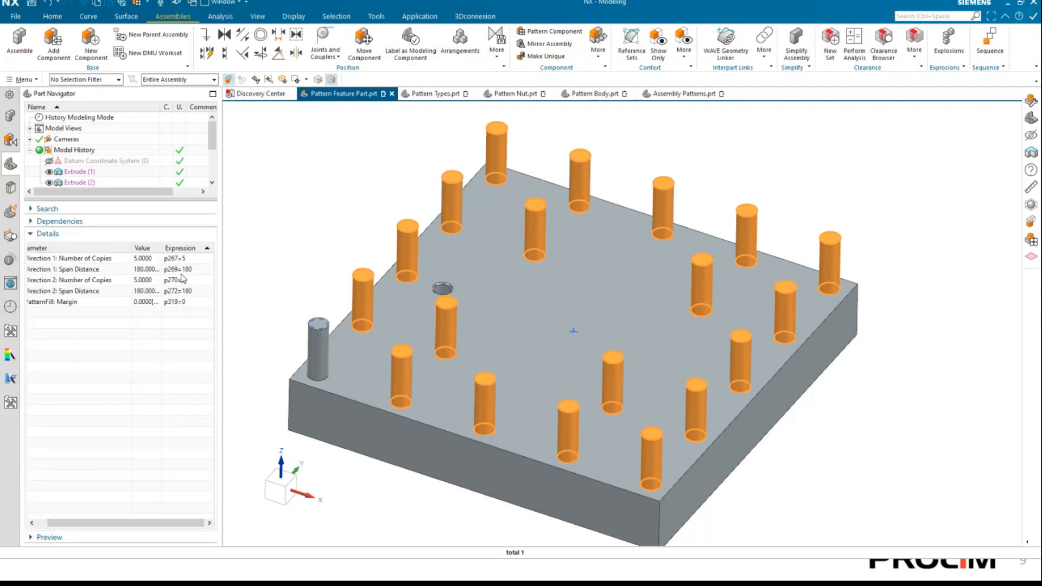
double_click(188, 281)
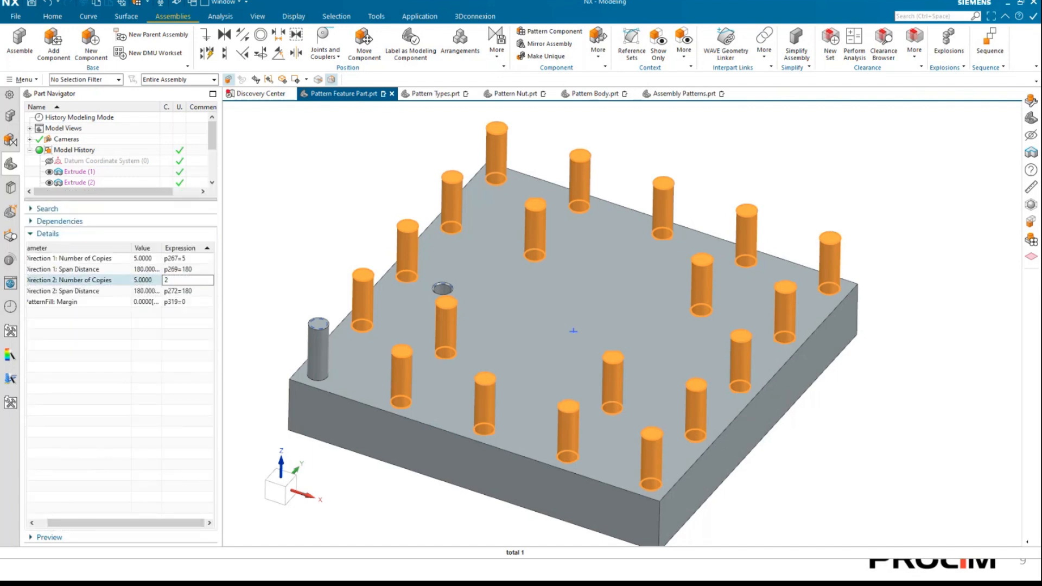
type("2")
key("Return")
Set the linear pattern's Direction 1 Number of Copies to 3, and check the nuts and component list in Assembly Patterns.
double_click(201, 258)
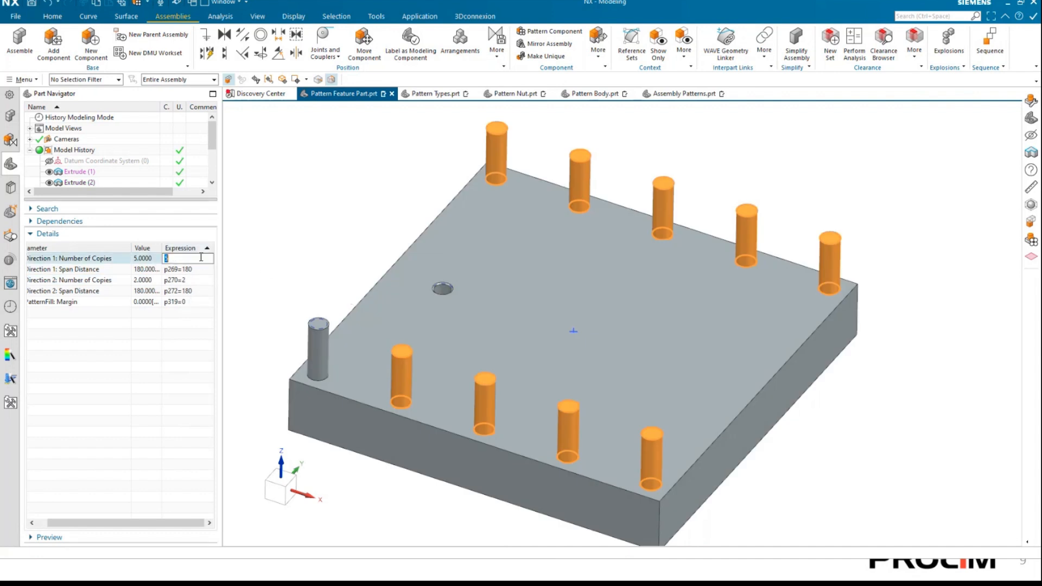
type("3")
key("Return")
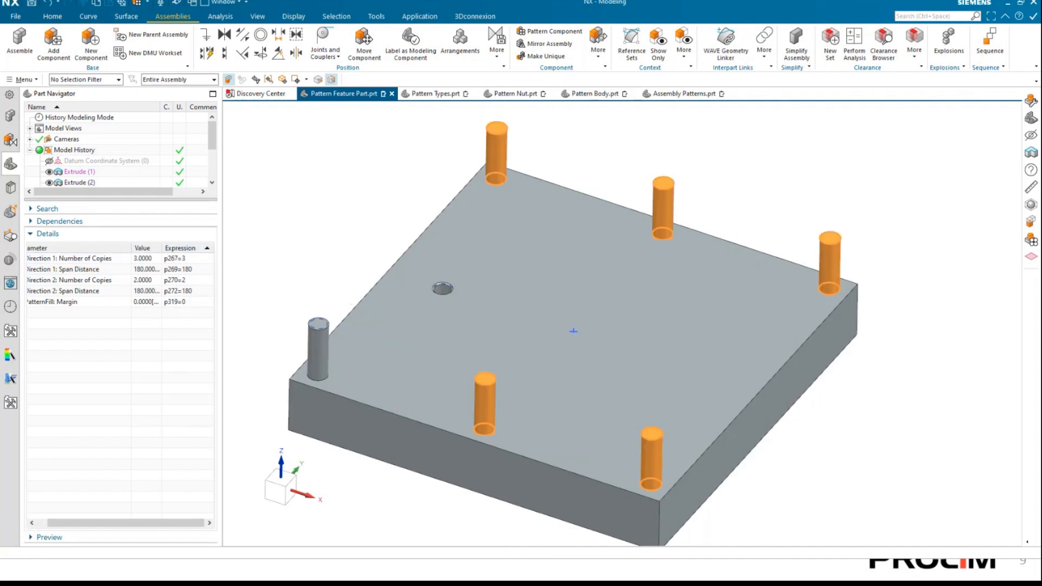
left_click(321, 188)
left_click(684, 97)
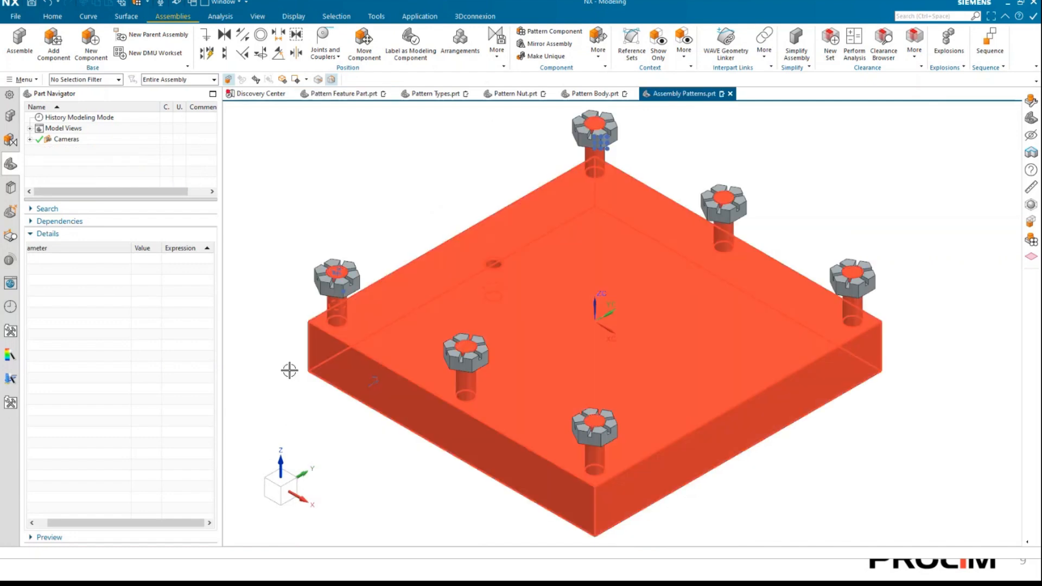
left_click(11, 116)
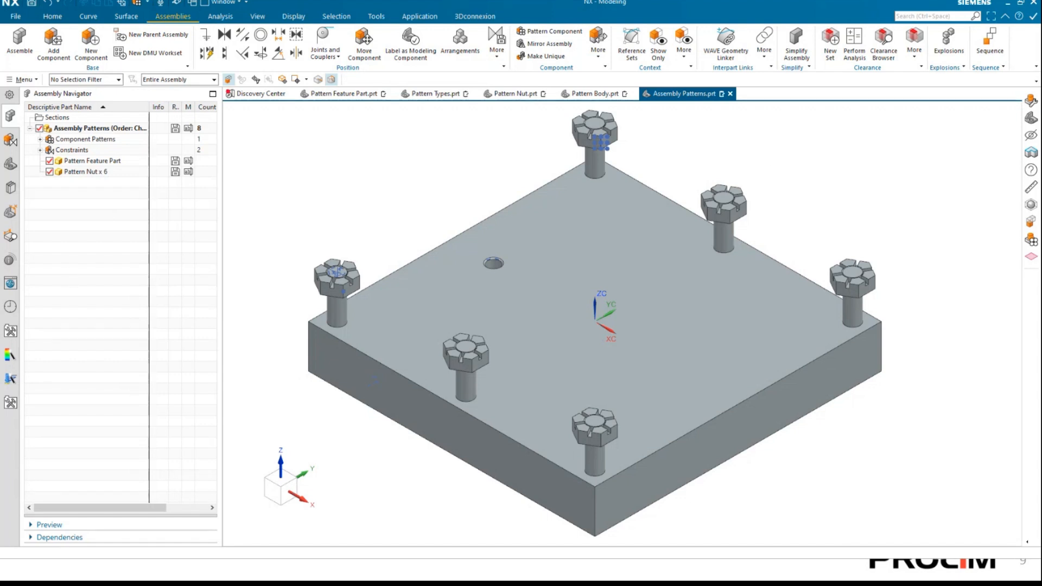
key("alt+Tab")
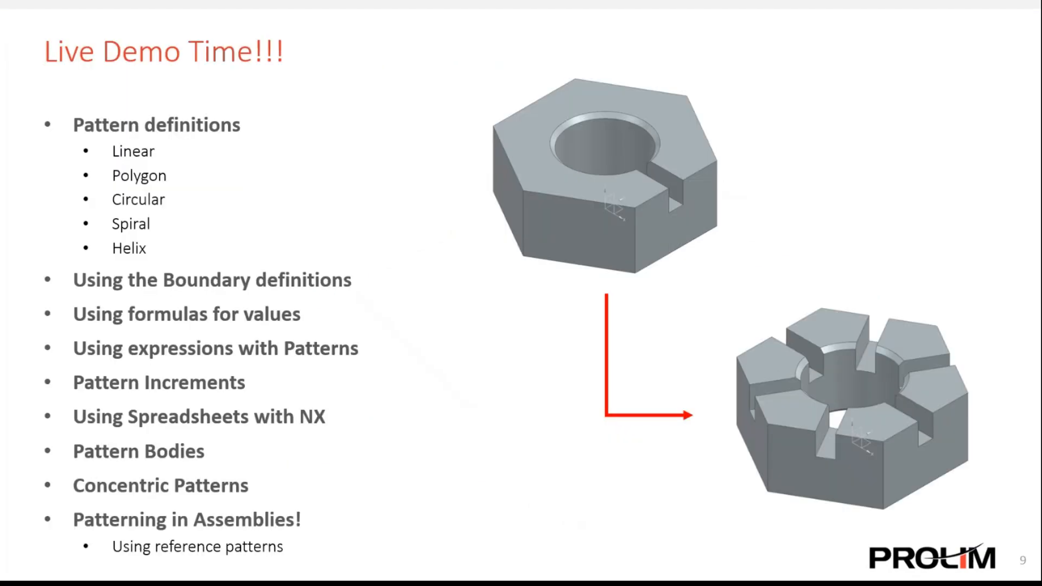
left_click(340, 268)
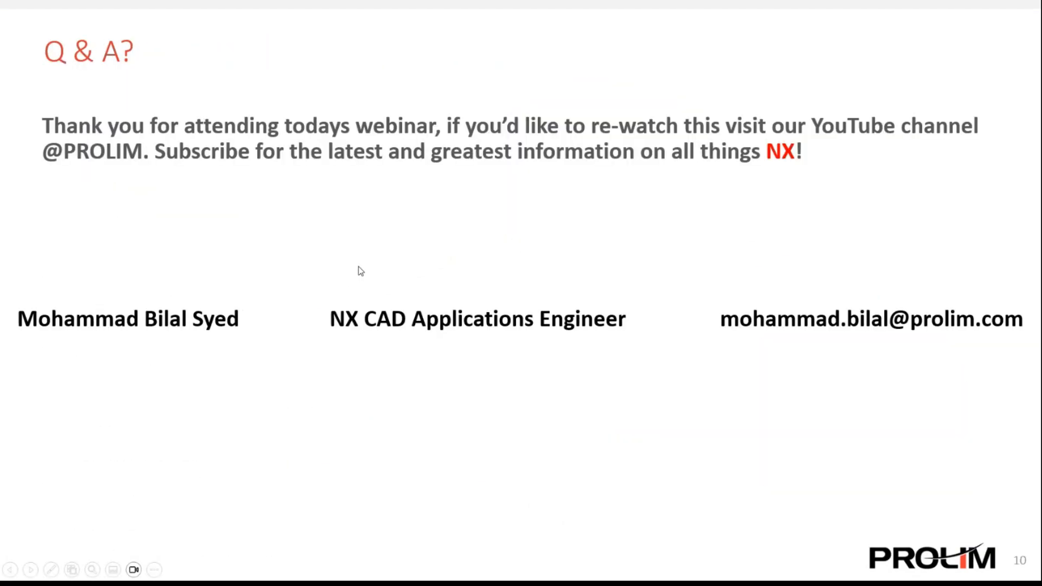